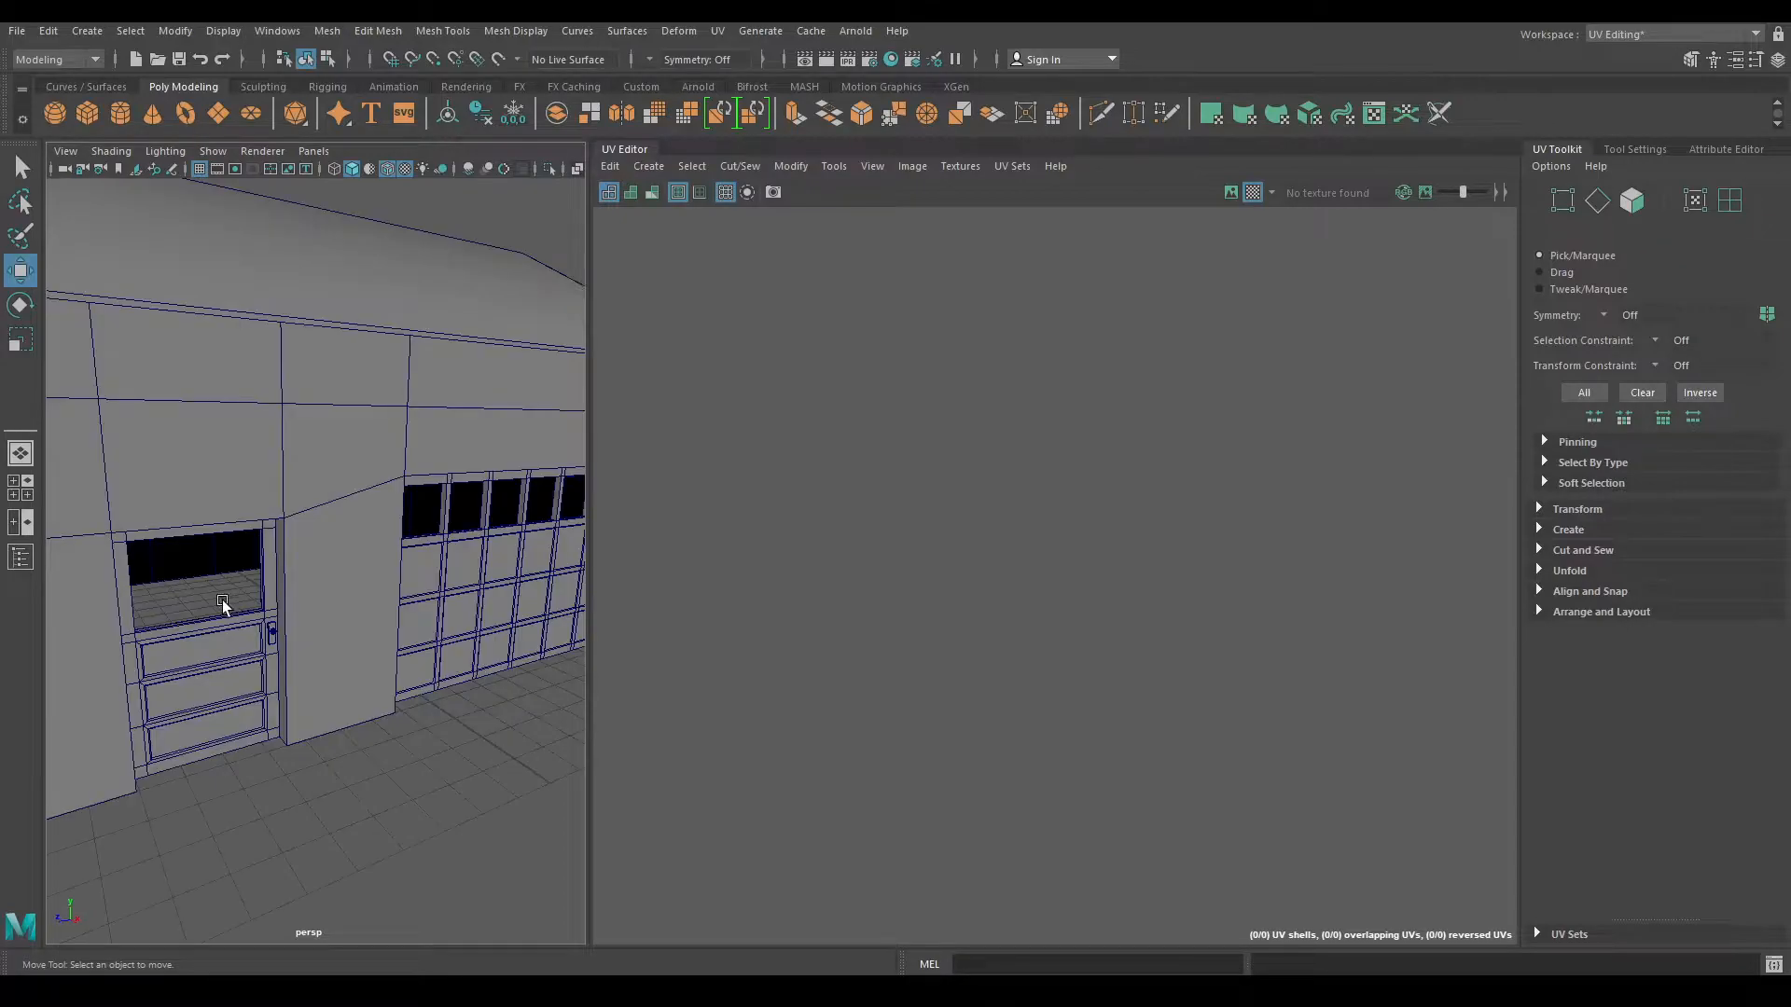
- Combine the entry door's glass pane and the garage door's window glass into one mesh
left_click(224, 602)
left_click(420, 513, "shift")
right_click_drag(420, 513, 355, 893, "shift")
- Assign a new aiStandardSurface material to the combined glass and rename its mesh shape as Glass
left_click_drag(355, 893, 395, 753, "alt")
right_click_drag(376, 475, 375, 953)
left_click(643, 481)
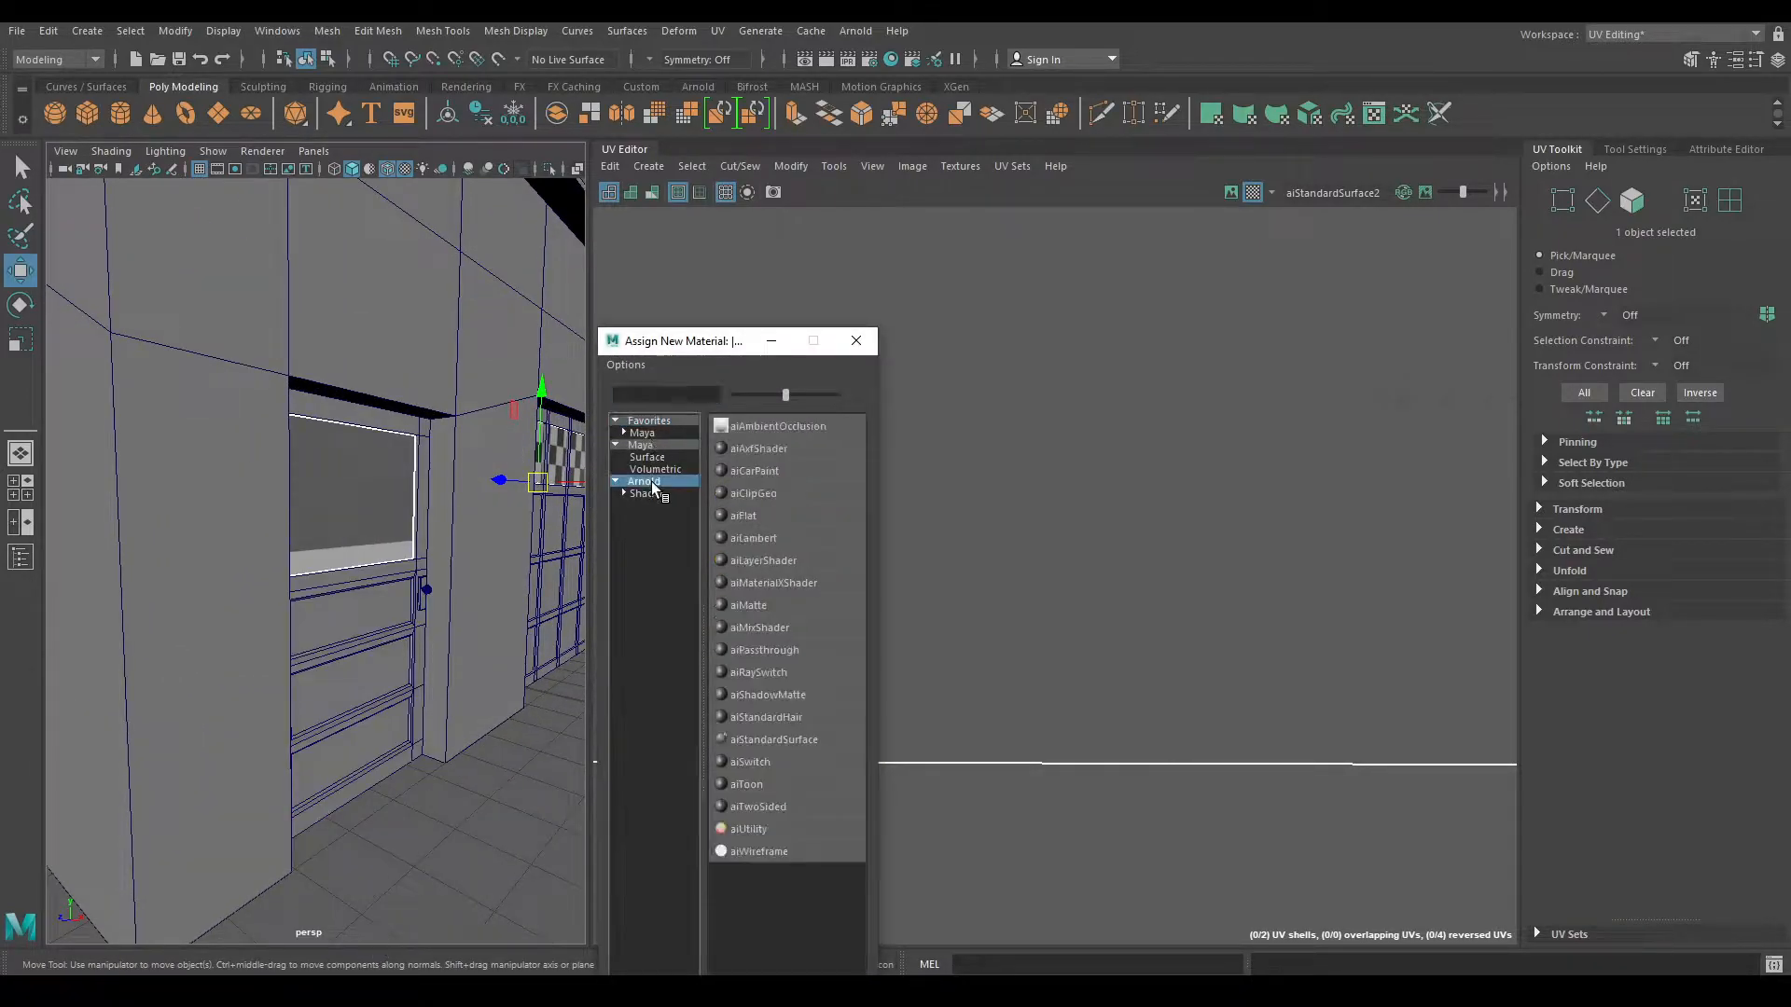
left_click(776, 739)
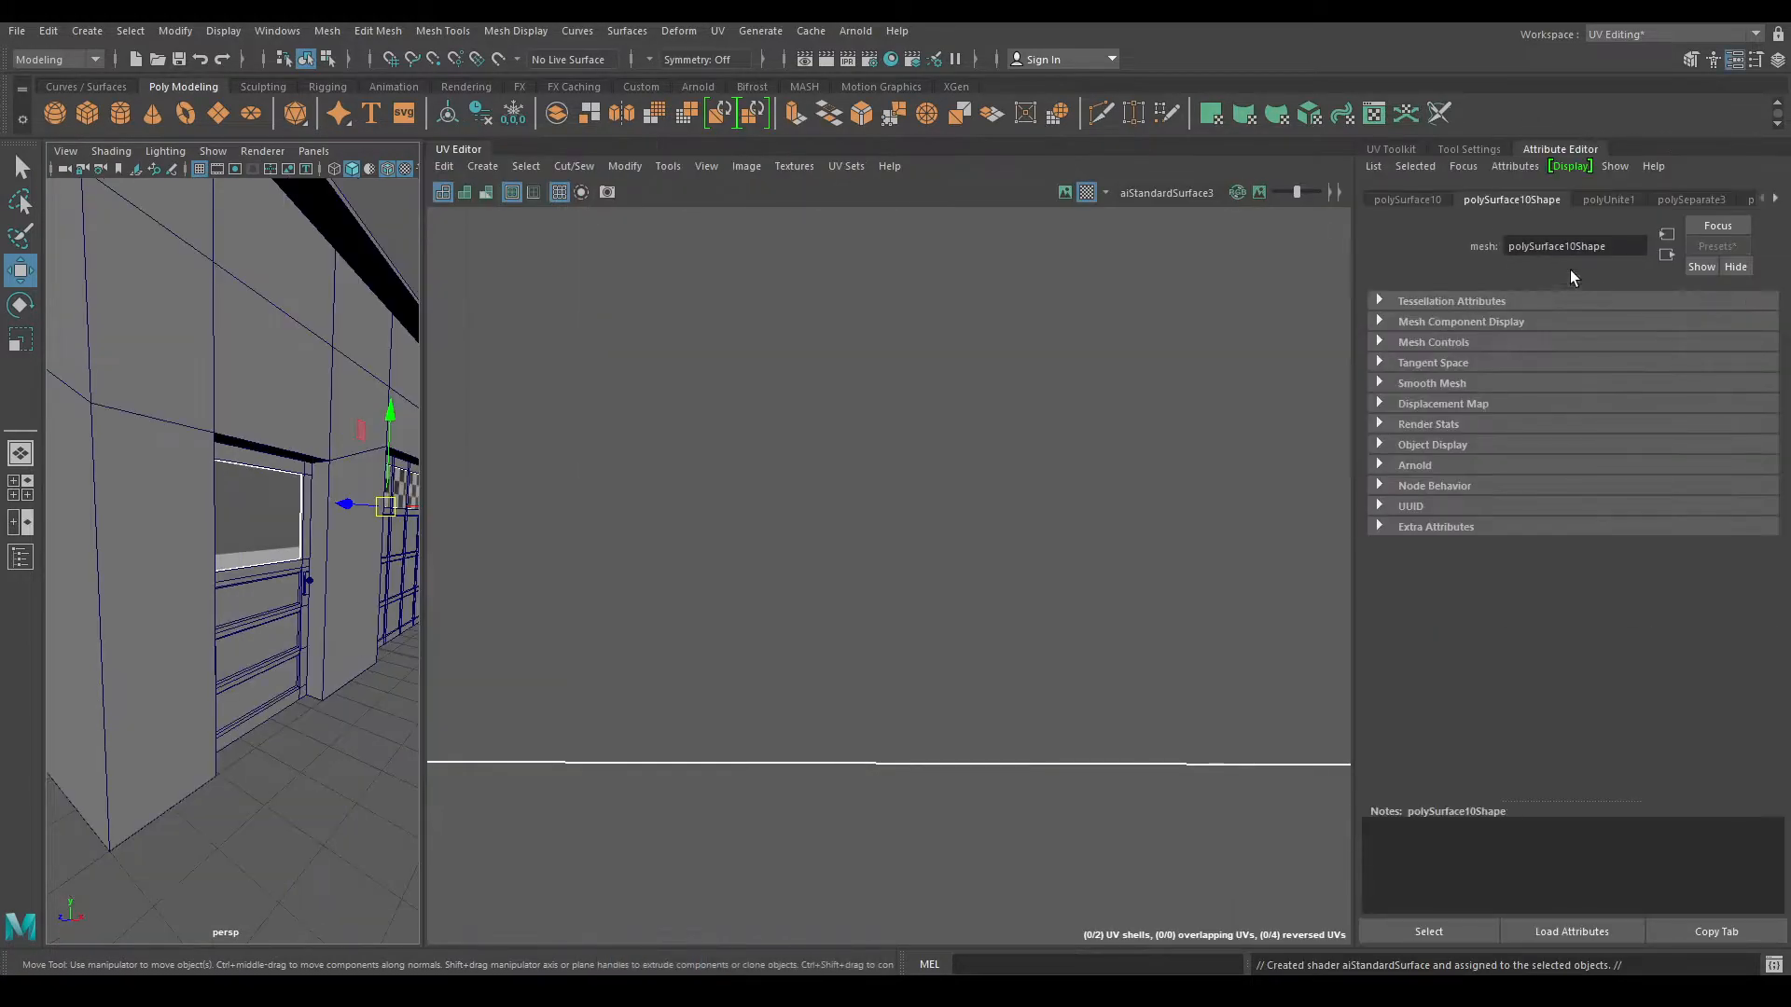
type("Glass")
key("Return")
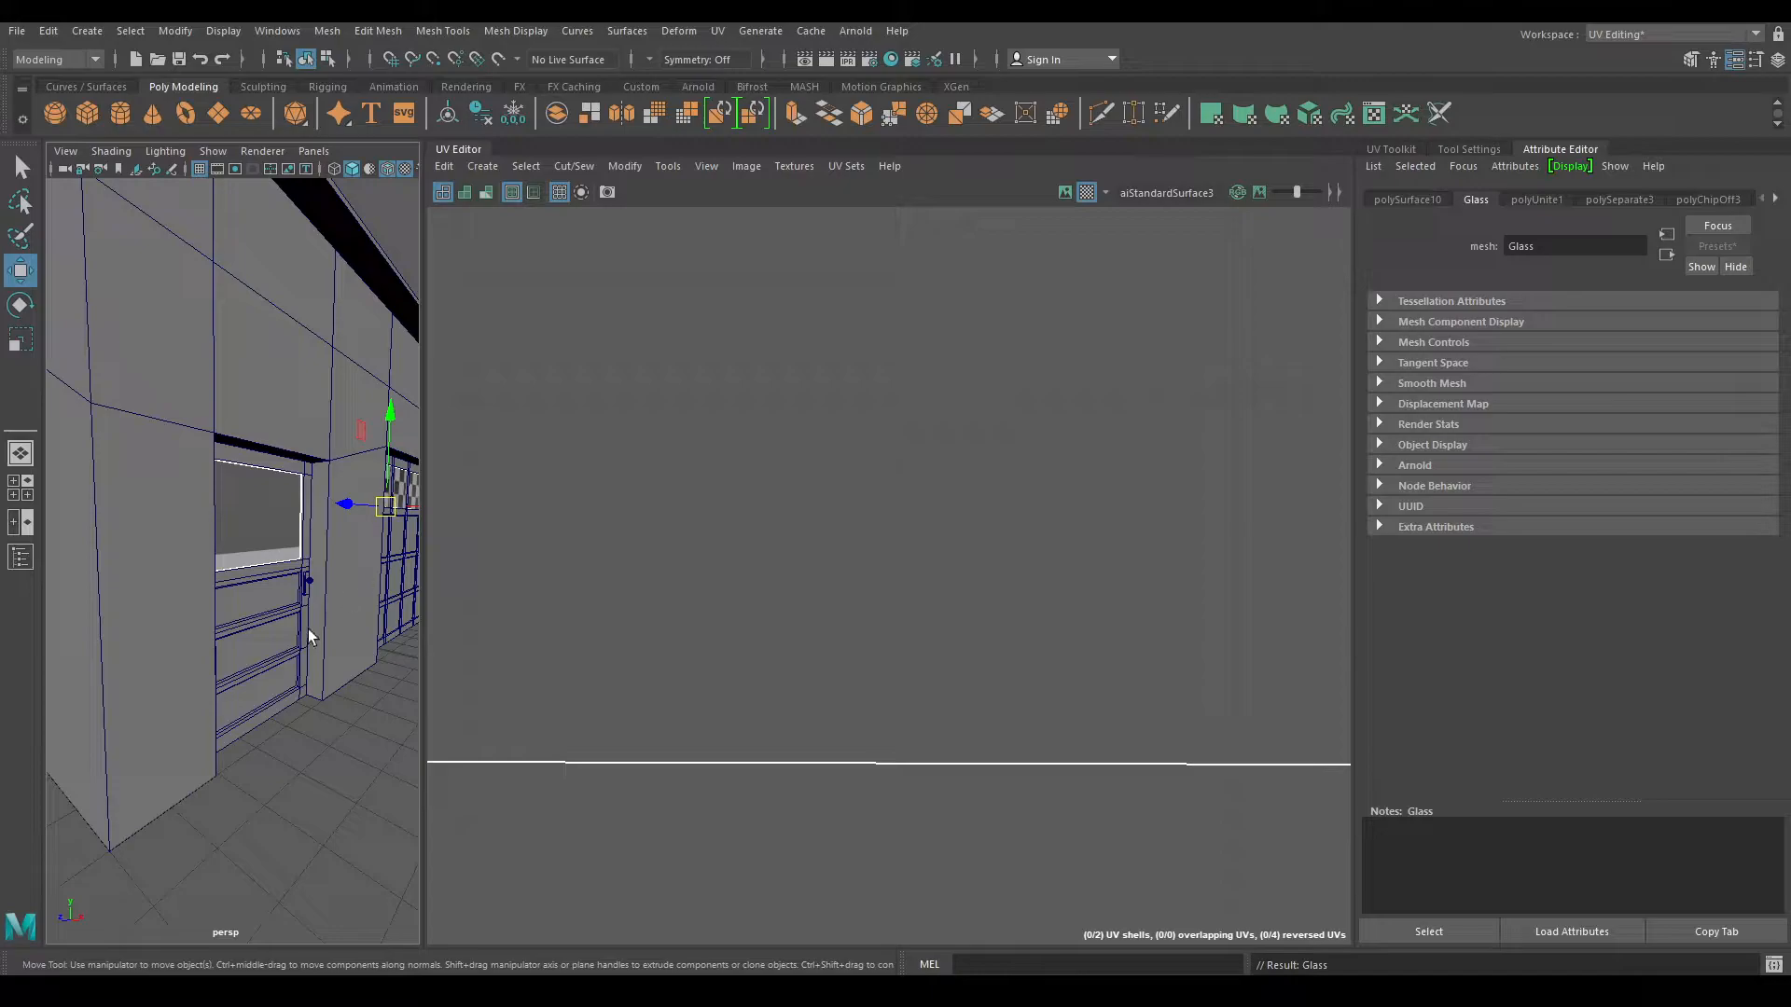
- Open the glass mesh's material attributes and rename the material as Glass1
scroll(309, 633, "down", 5)
right_click_drag(245, 560, 247, 933)
double_click(1601, 247)
type("Glass1")
key("Return")
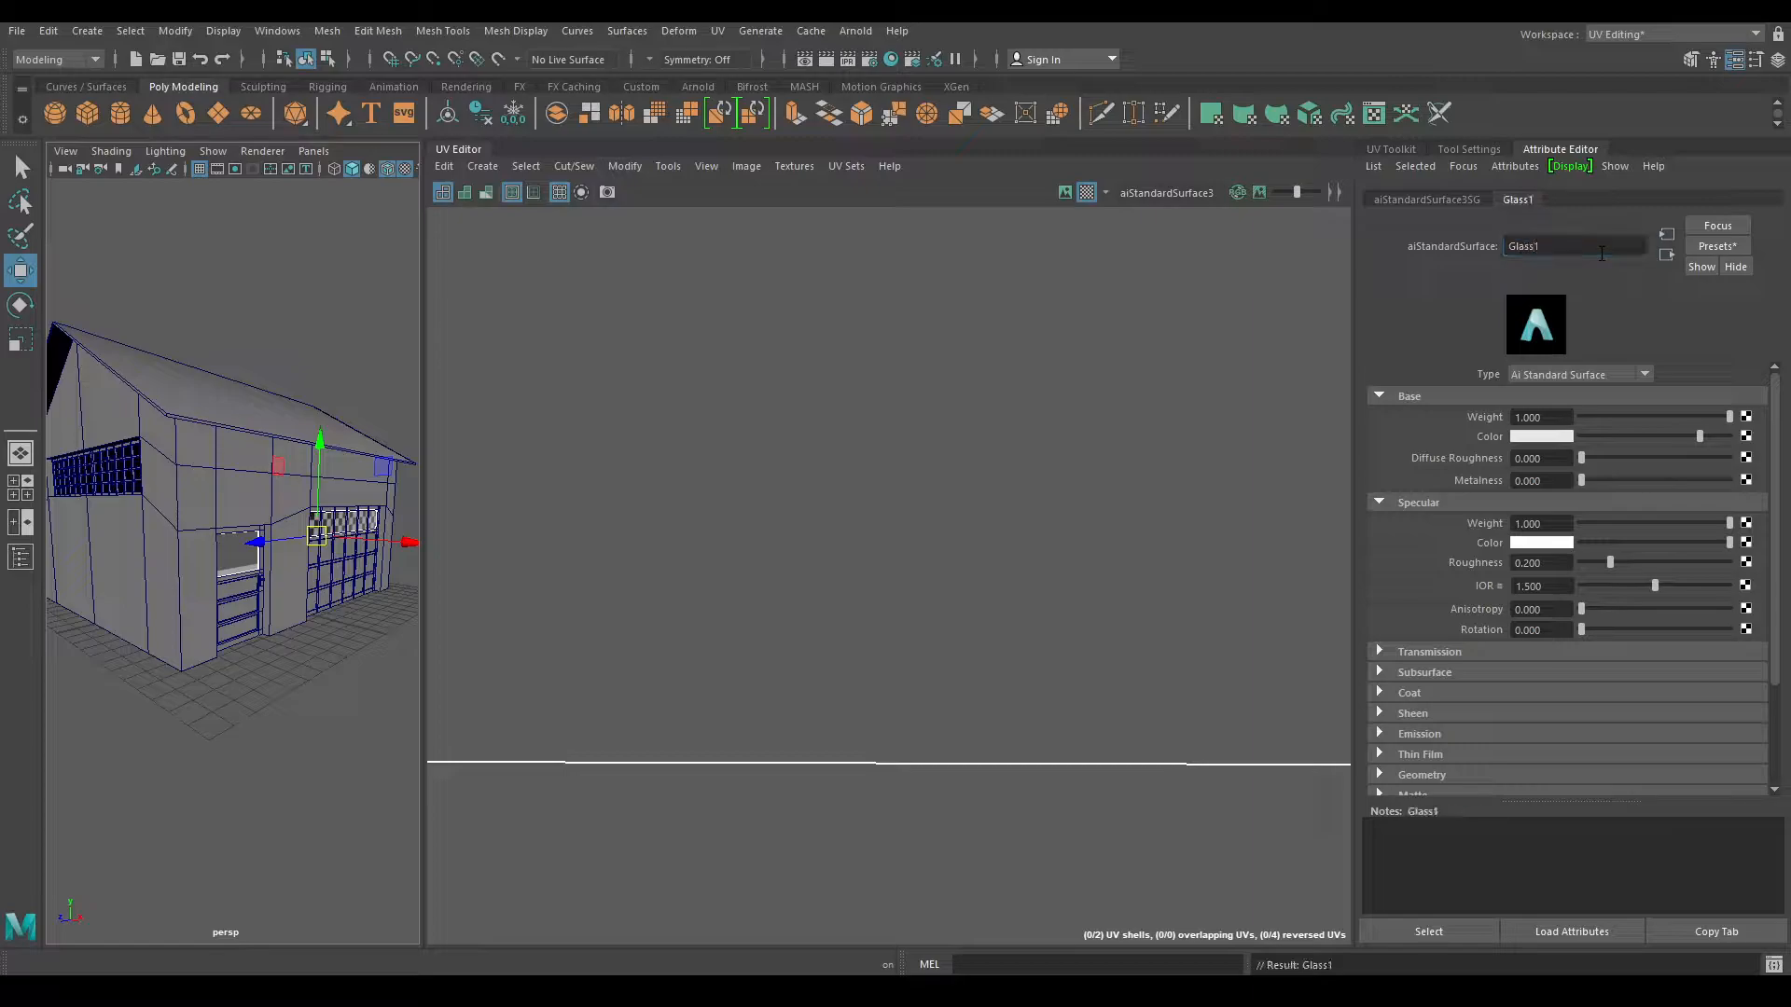
- Apply an automatic UV projection to the glass mesh
key("f")
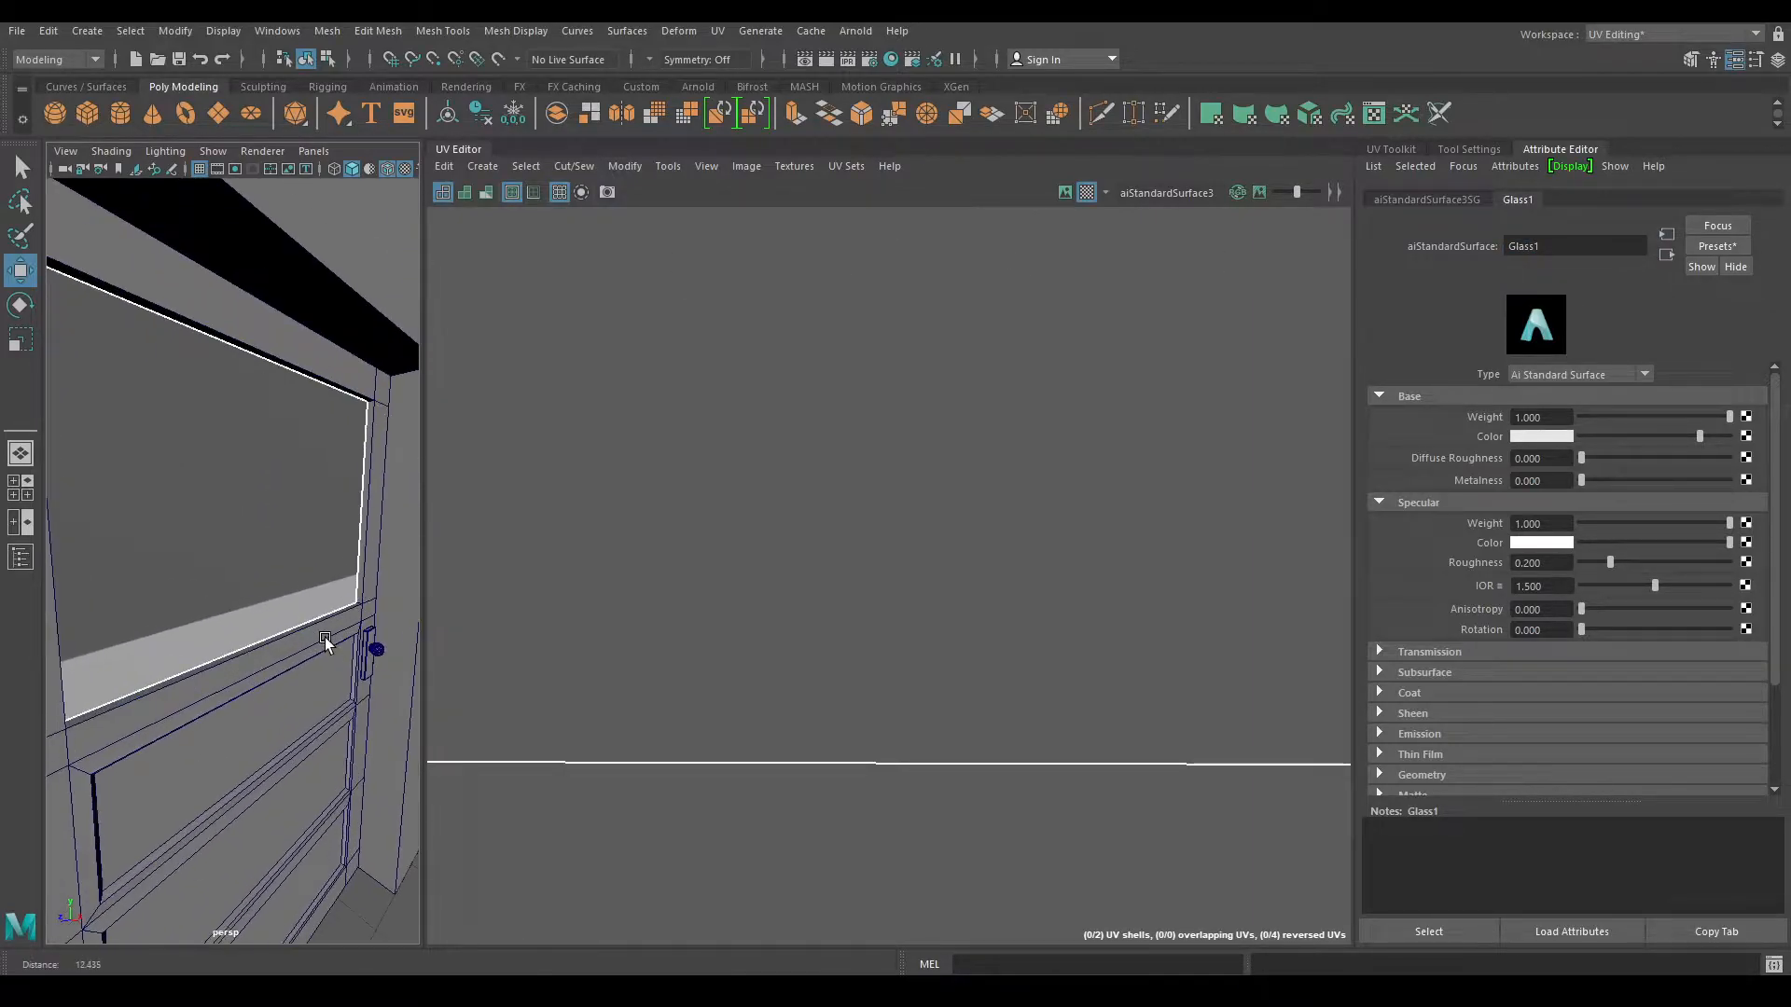
key("f")
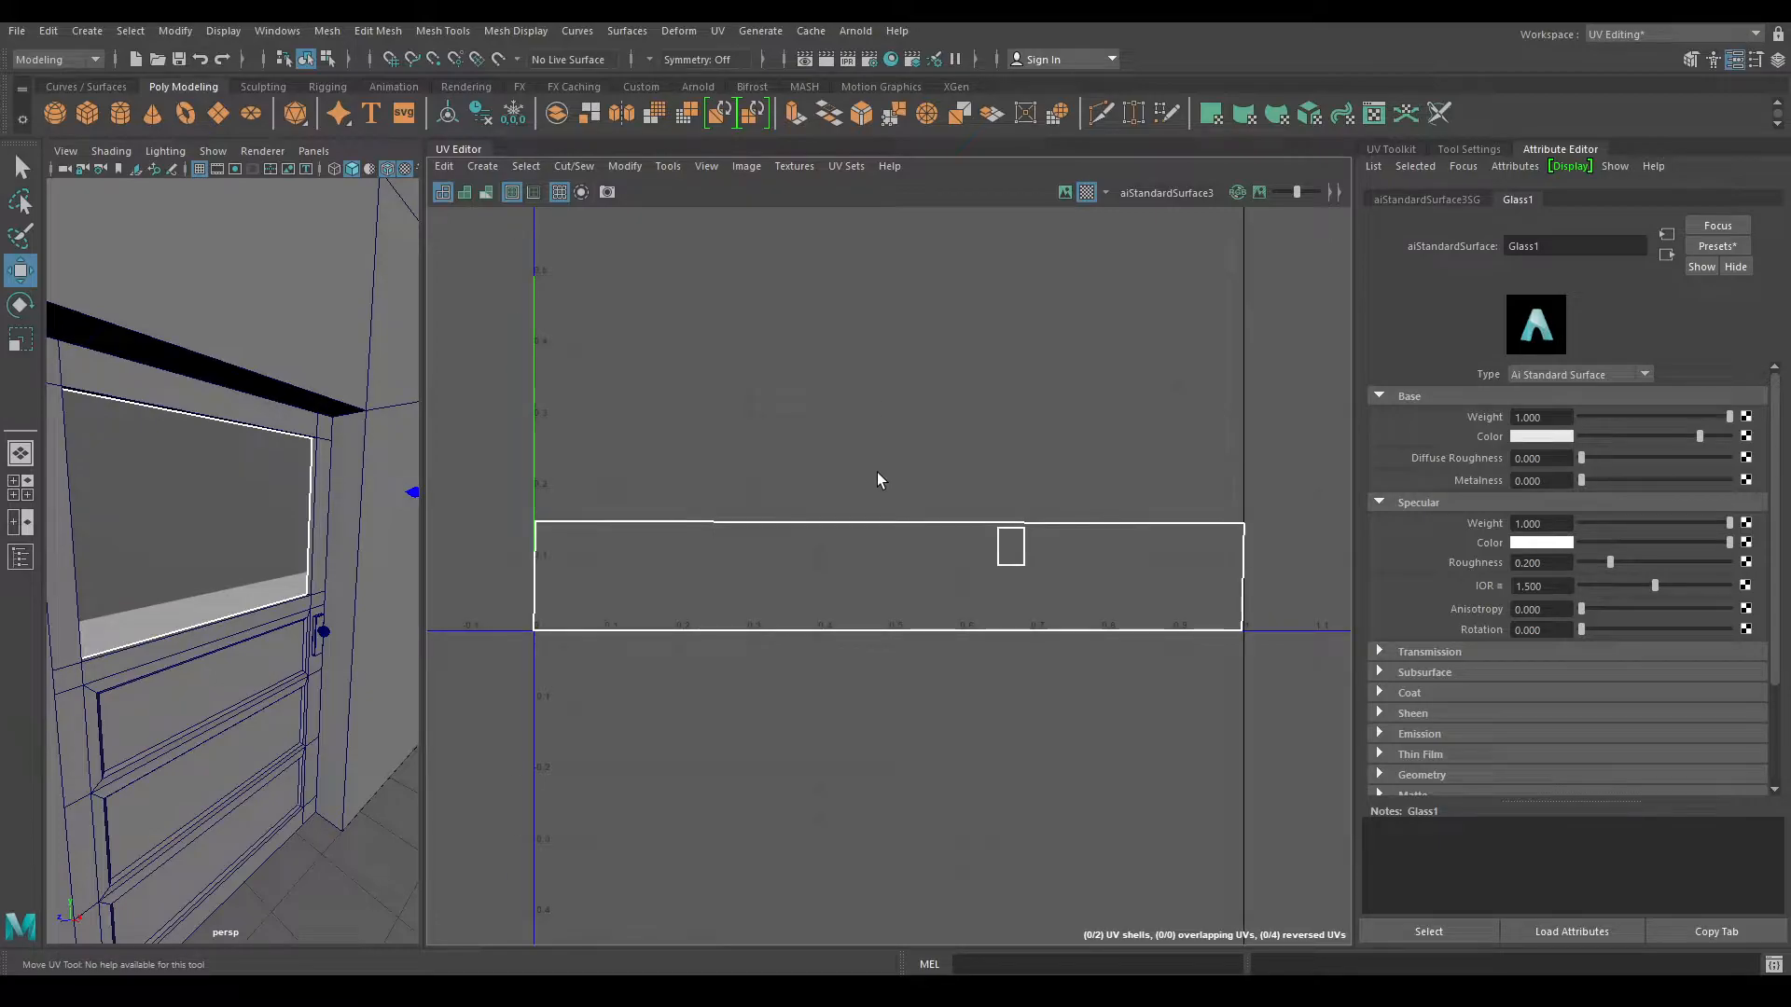
left_click(485, 166)
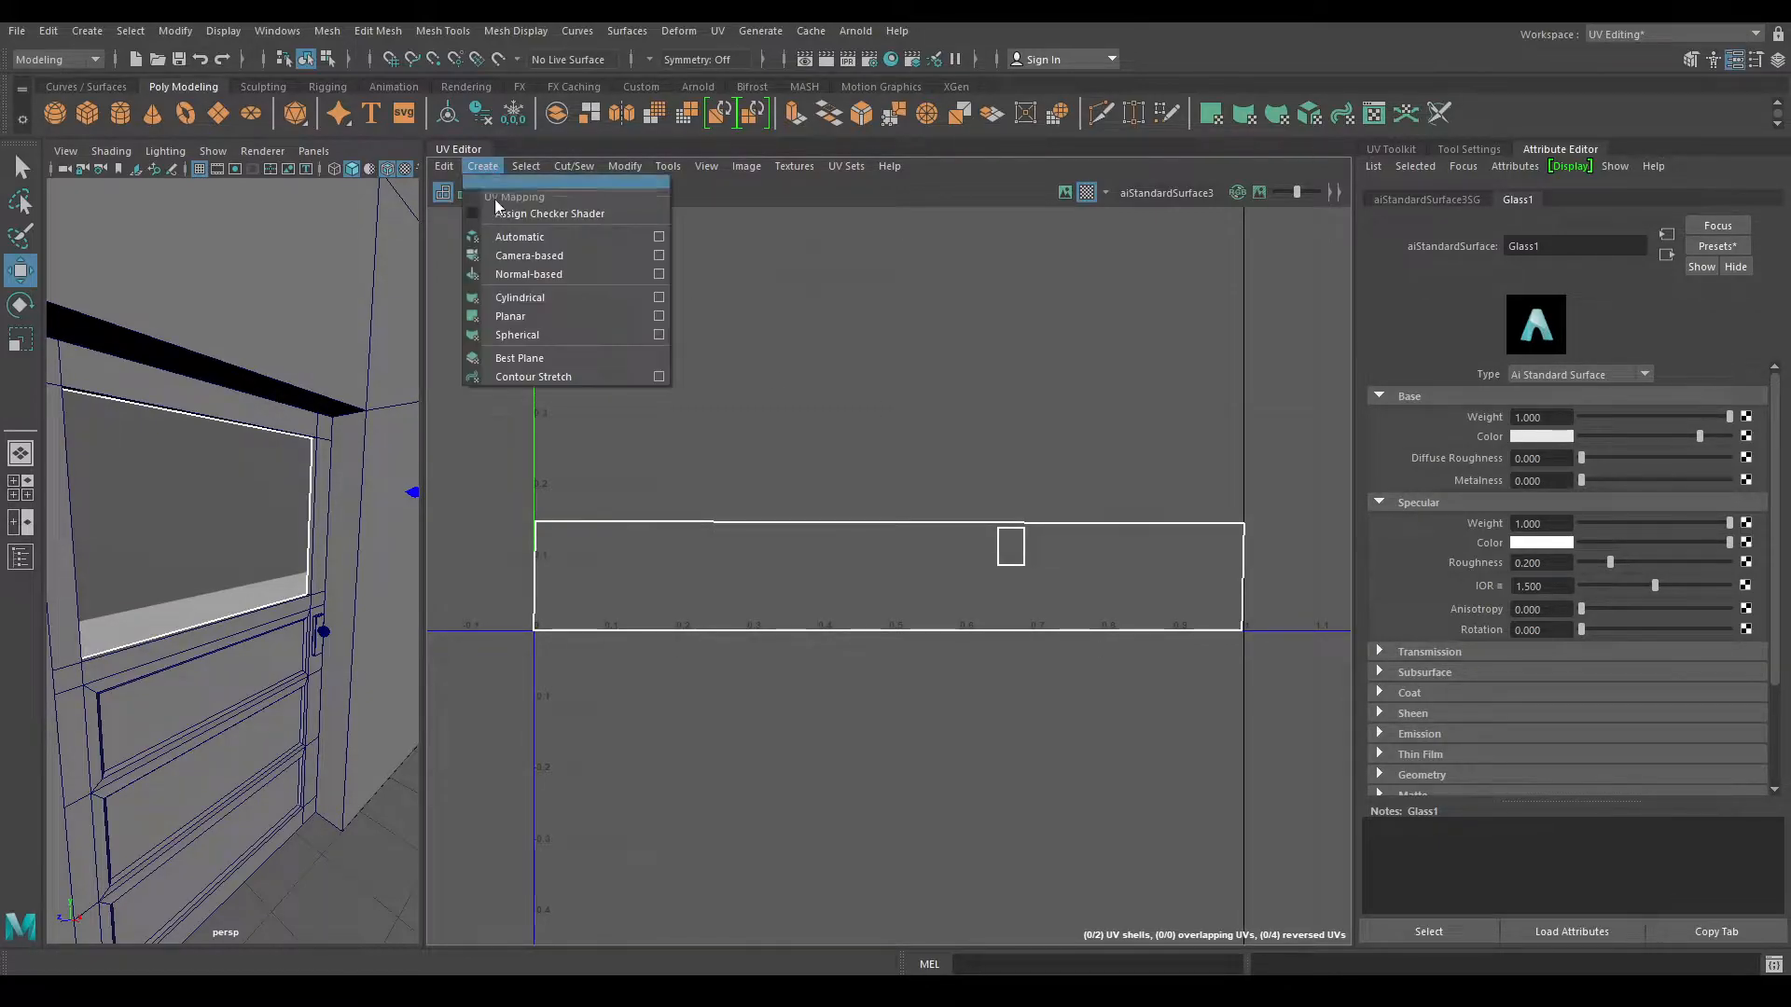
left_click(533, 241)
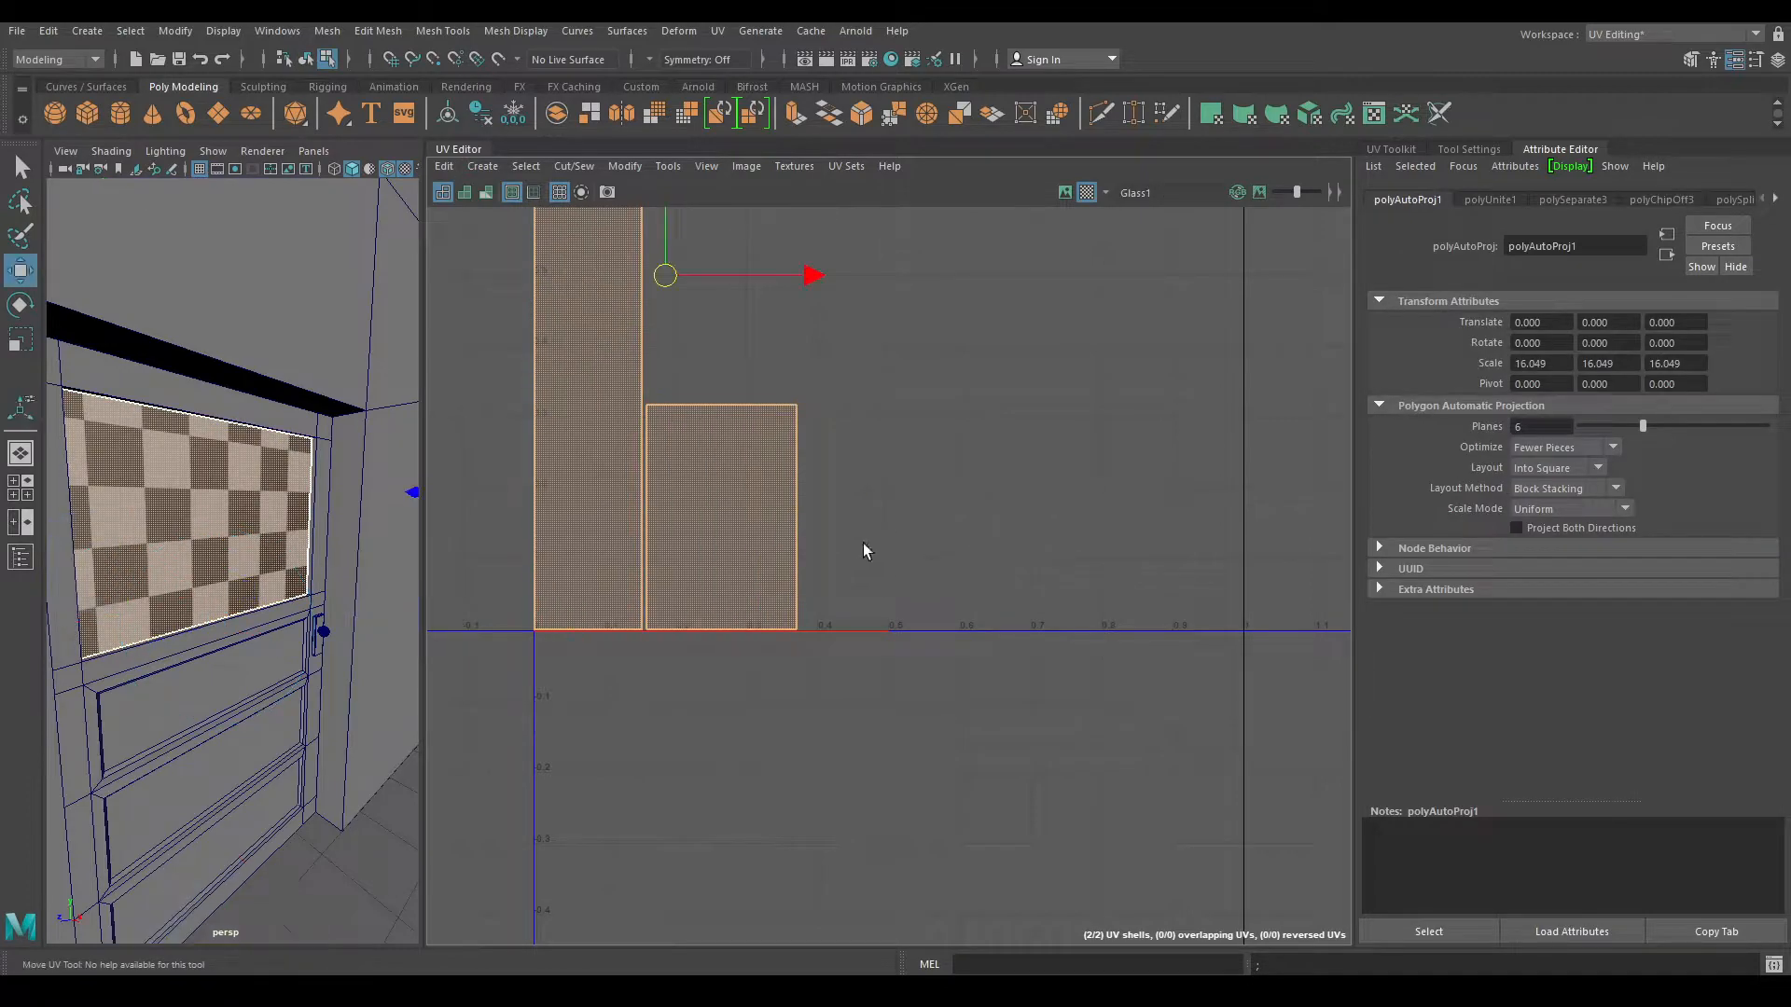
key("f")
- Rotate the long garage glass UV shell so that it lies horizontally
left_click_drag(386, 576, 233, 591, "alt")
right_click_drag(232, 592, 232, 557, "alt")
middle_click_drag(232, 557, 260, 551, "alt")
middle_click_drag(869, 415, 1016, 675, "alt")
right_click_drag(1015, 675, 957, 419, "alt")
middle_click_drag(957, 419, 900, 345, "alt")
left_click(894, 350)
right_click_drag(765, 400, 678, 391)
left_click(787, 401)
left_click(849, 428)
left_click(794, 461)
key("e")
left_click_drag(873, 623, 664, 673)
key("w")
right_click_drag(921, 341, 844, 315)
- Rotate the entry door's glass UV shell by a quarter turn so its long side is horizontal
middle_click_drag(926, 571, 1173, 533, "alt")
left_click(1117, 615)
key("e")
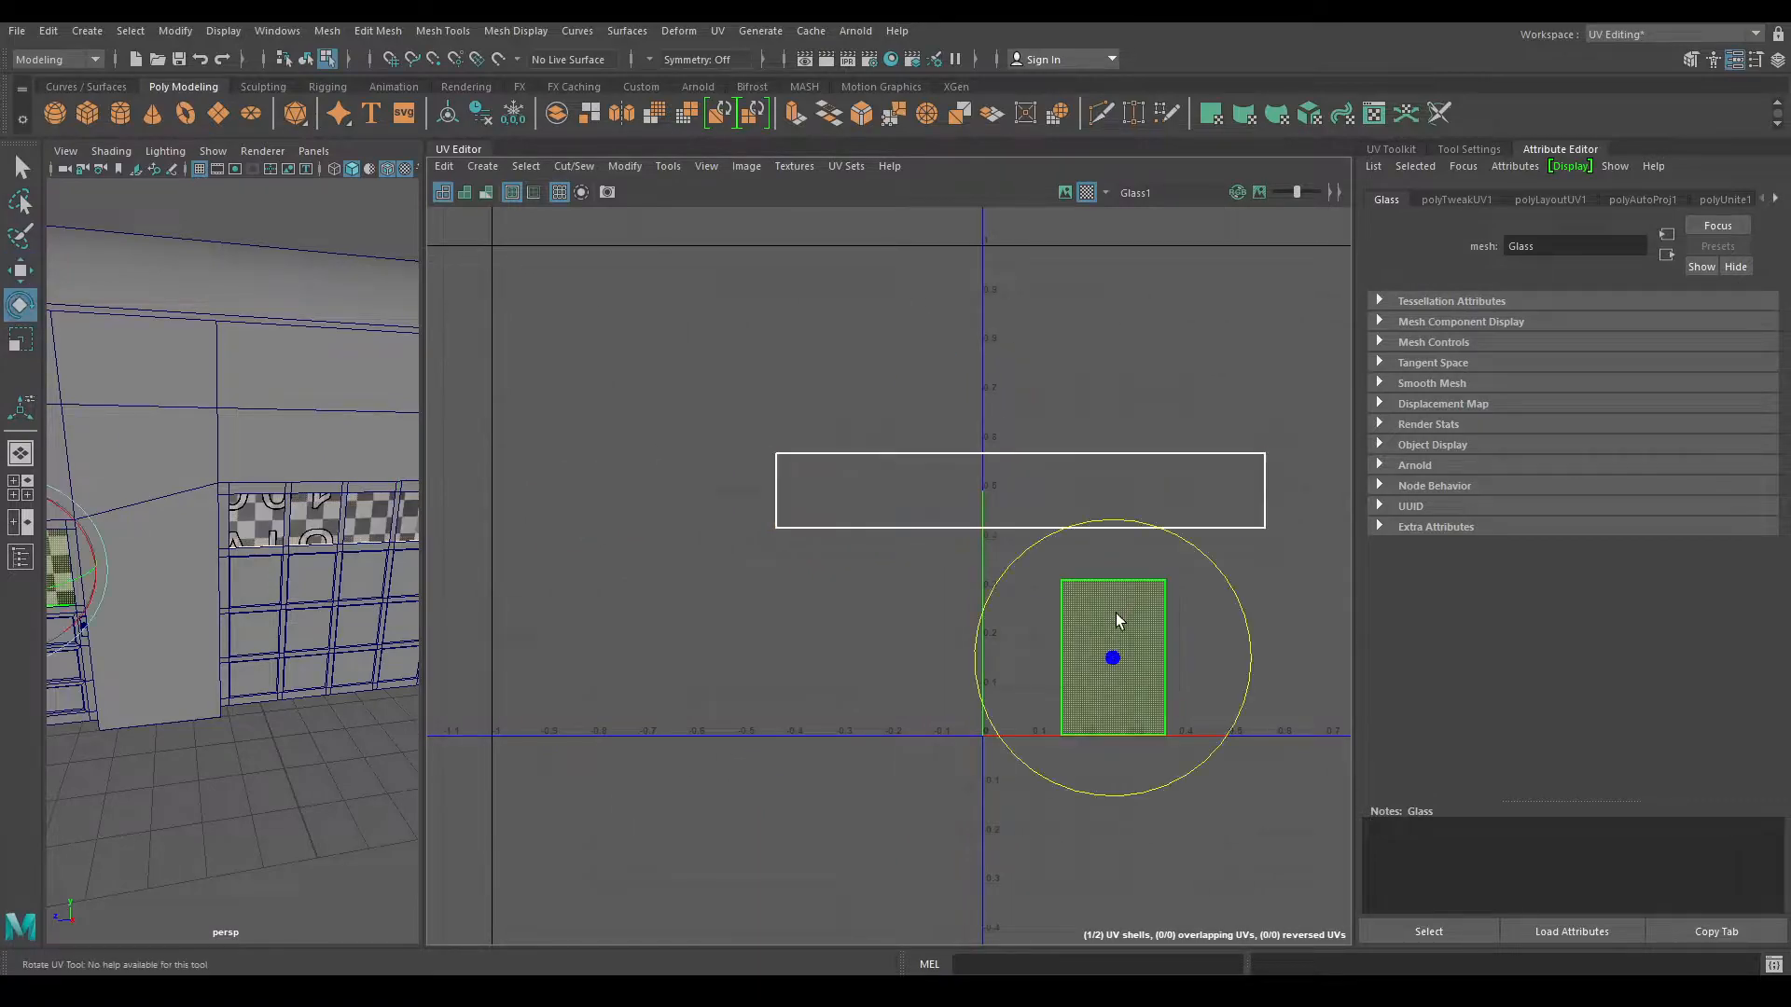
left_click_drag(996, 734, 890, 365)
key("w")
- Select both glass UV shells, lay them out in the UV tile, and return to object mode
right_click_drag(915, 395, 836, 370)
left_click_drag(786, 336, 1162, 786)
right_click_drag(1053, 378, 709, 535, "shift")
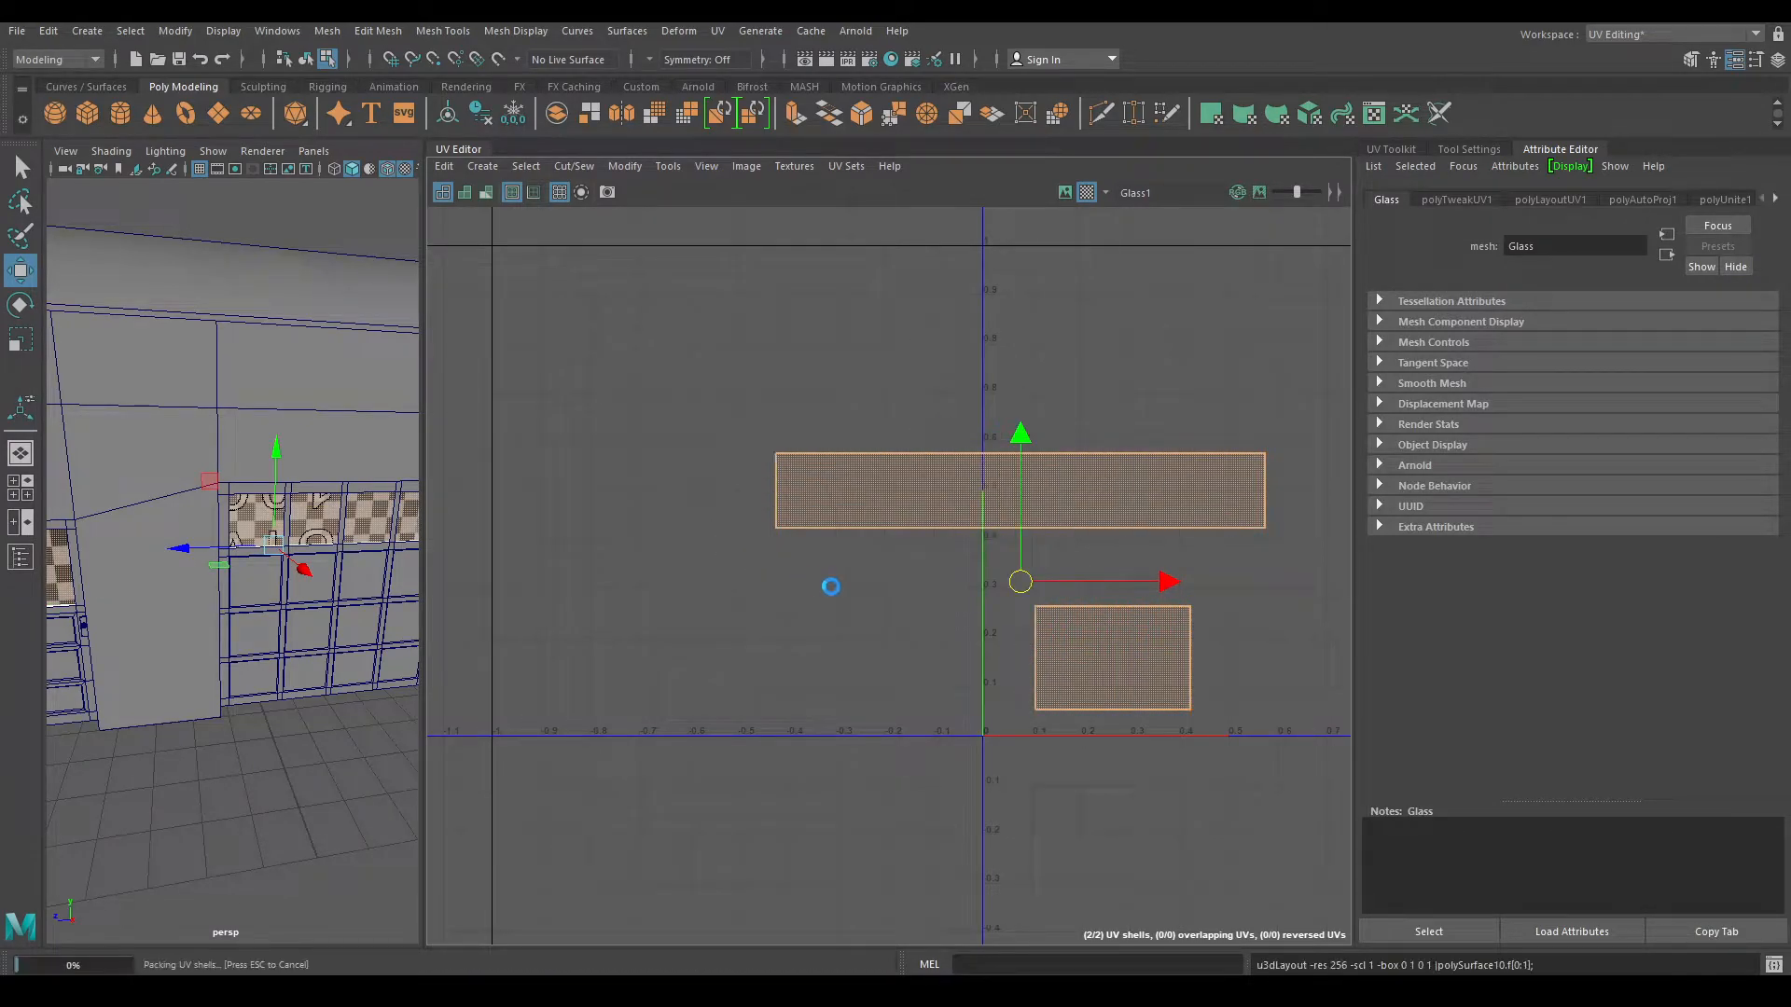
left_click_drag(342, 612, 322, 533, "alt")
middle_click_drag(322, 533, 299, 520, "alt")
scroll(299, 519, "up", 4)
right_click_drag(303, 303, 377, 270)
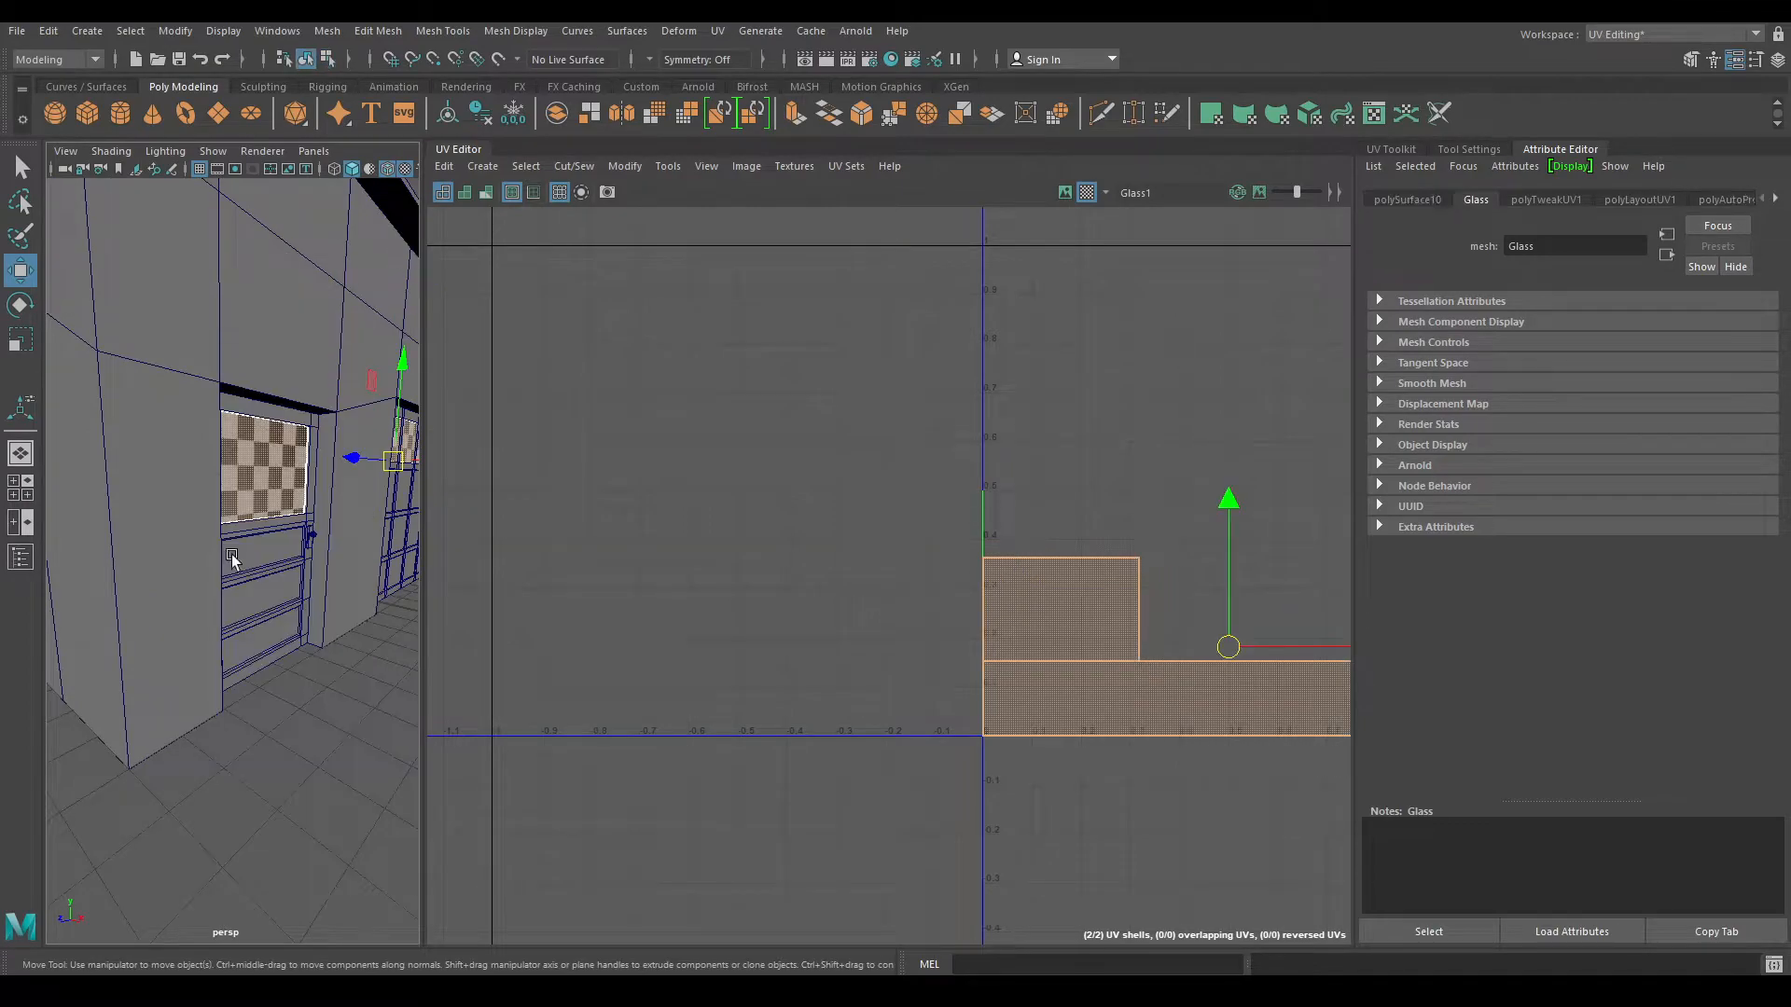
- Assign a new aiStandardSurface material to the house wall mesh and name the material House
scroll(244, 548, "down", 8)
left_click_drag(257, 536, 188, 515, "alt")
scroll(240, 532, "up", 3)
scroll(189, 515, "up", 4)
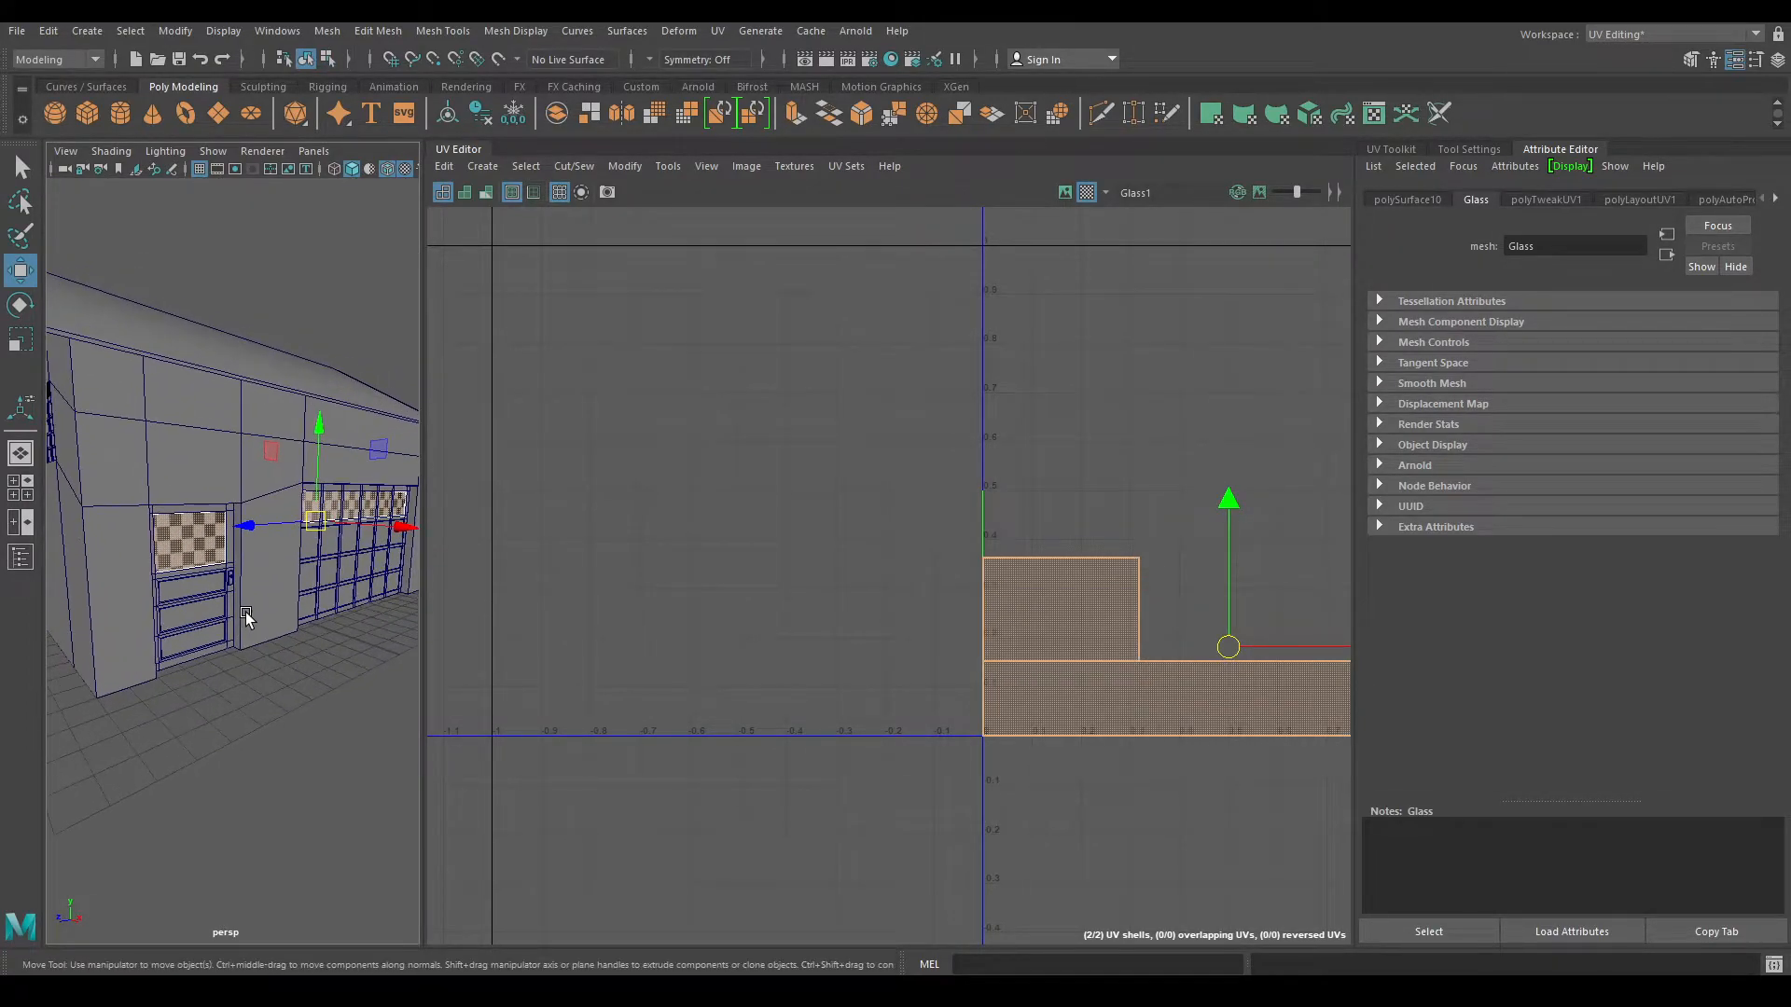
scroll(250, 626, "down", 5)
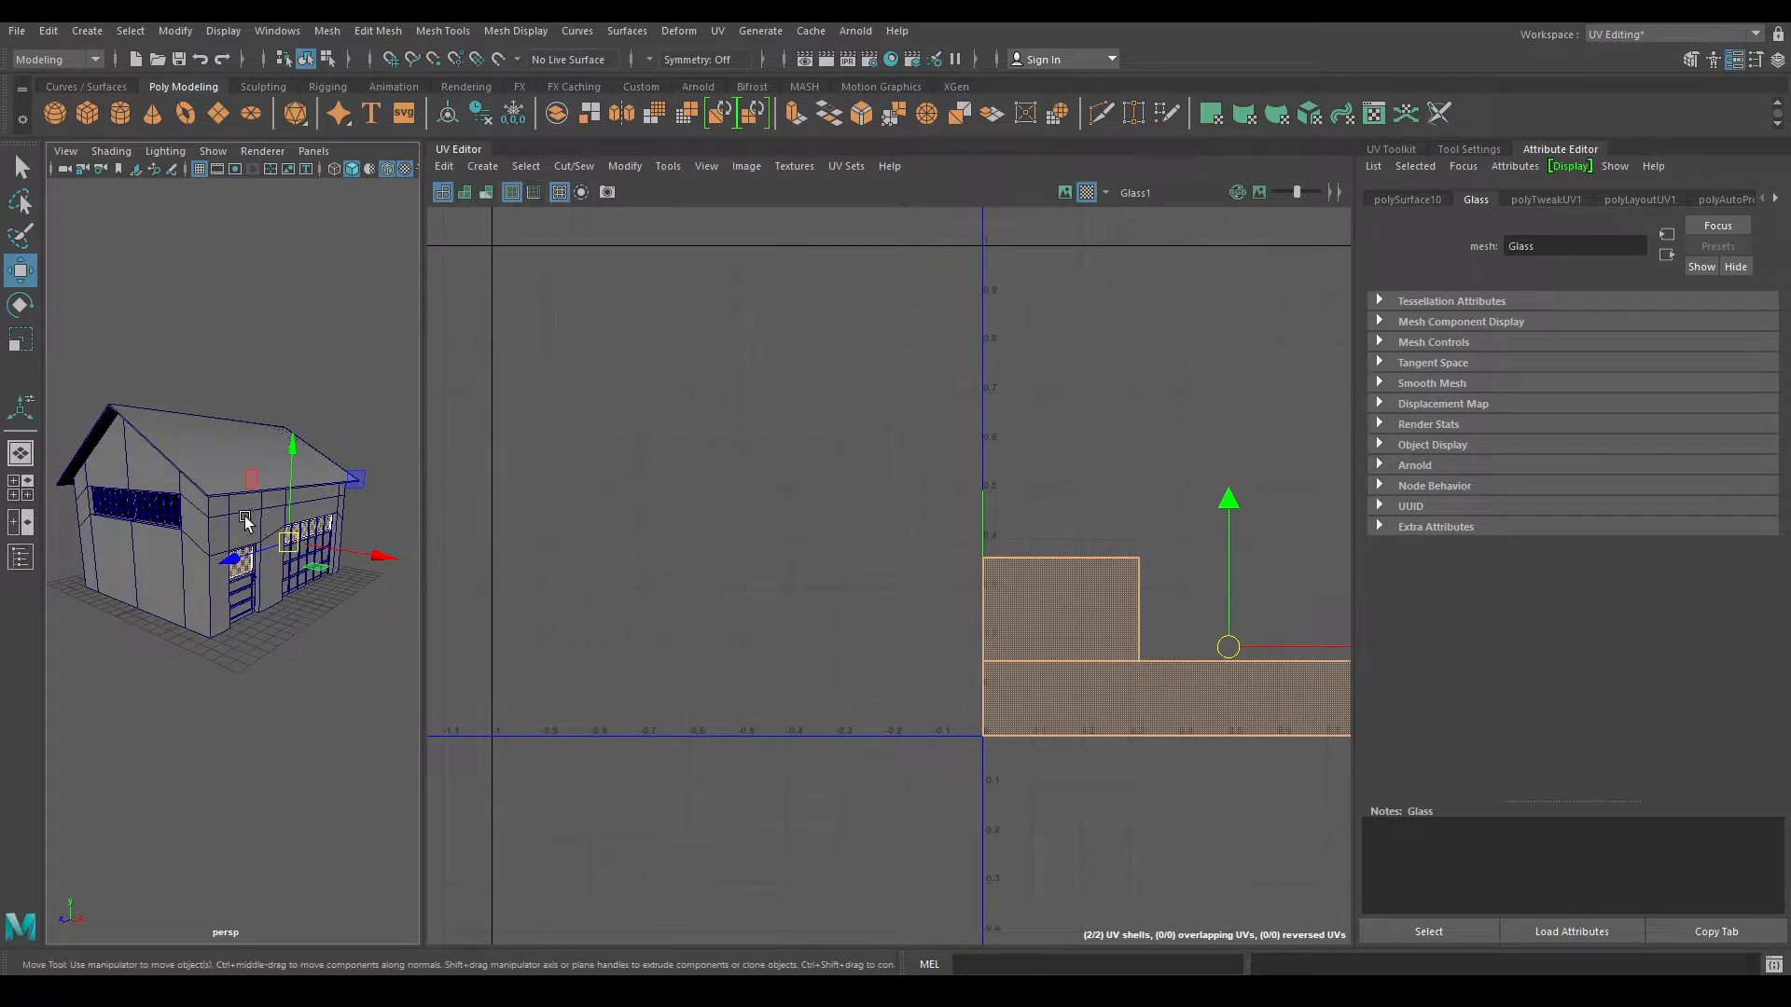
left_click(245, 521)
right_click_drag(208, 474, 199, 946)
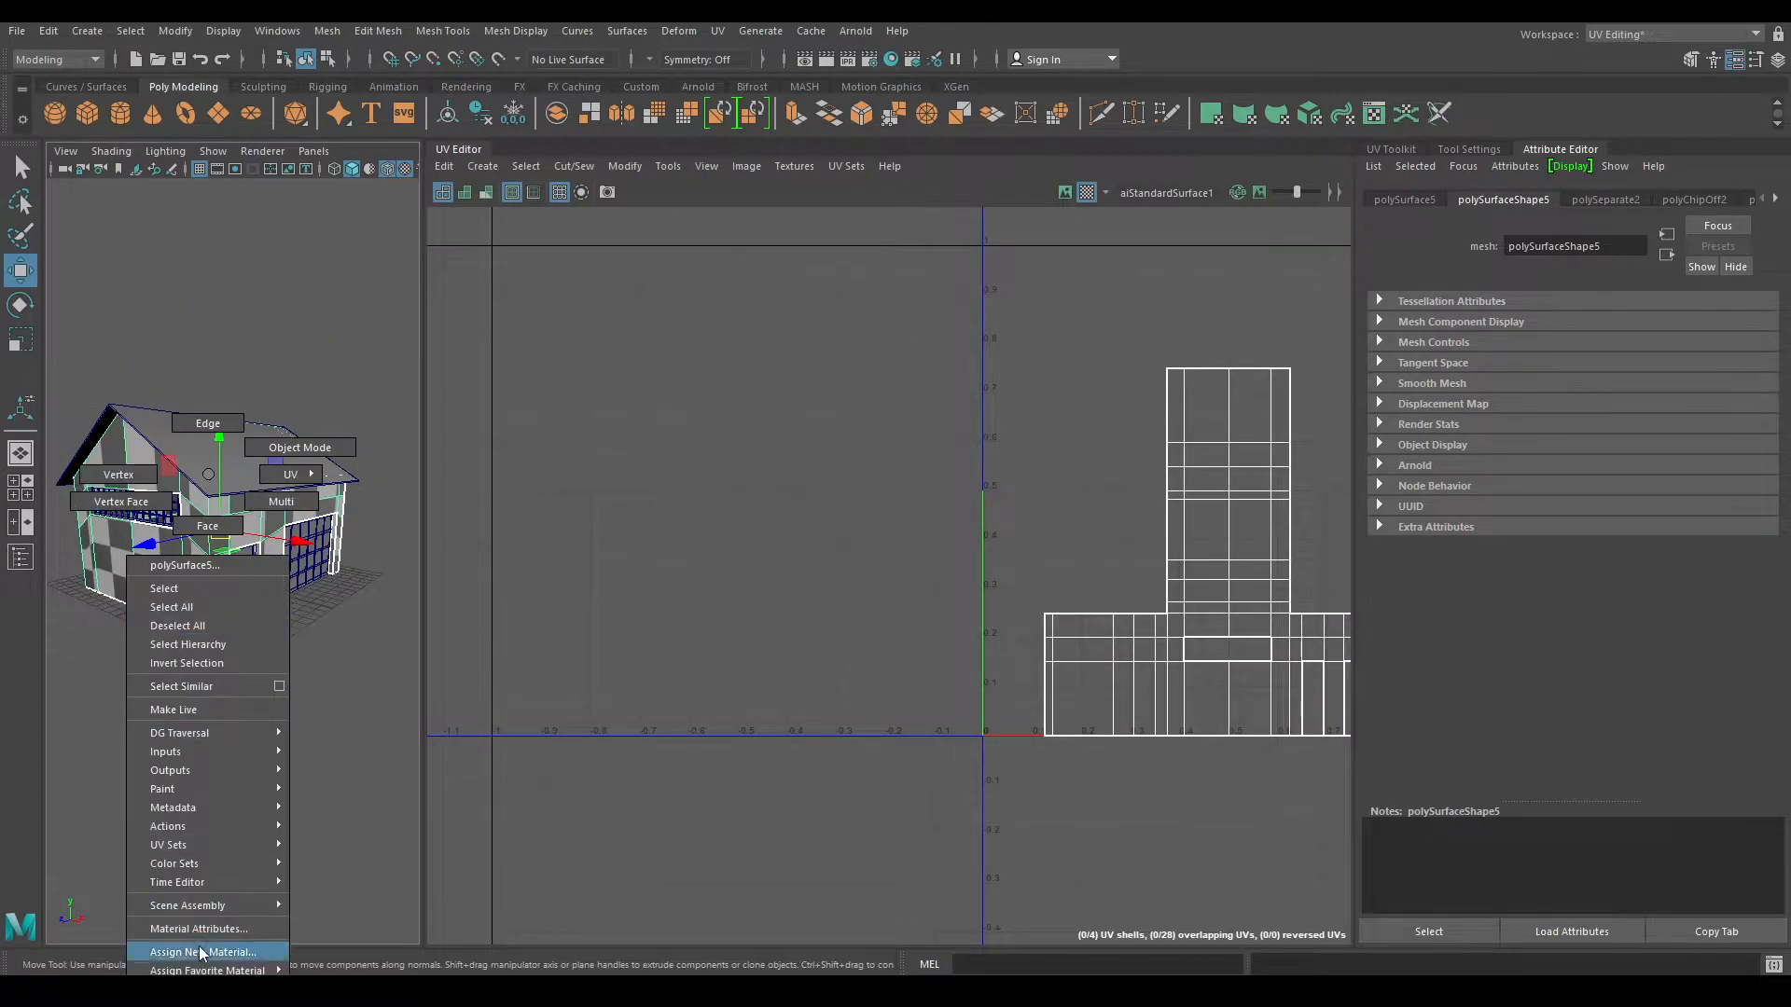
left_click(650, 481)
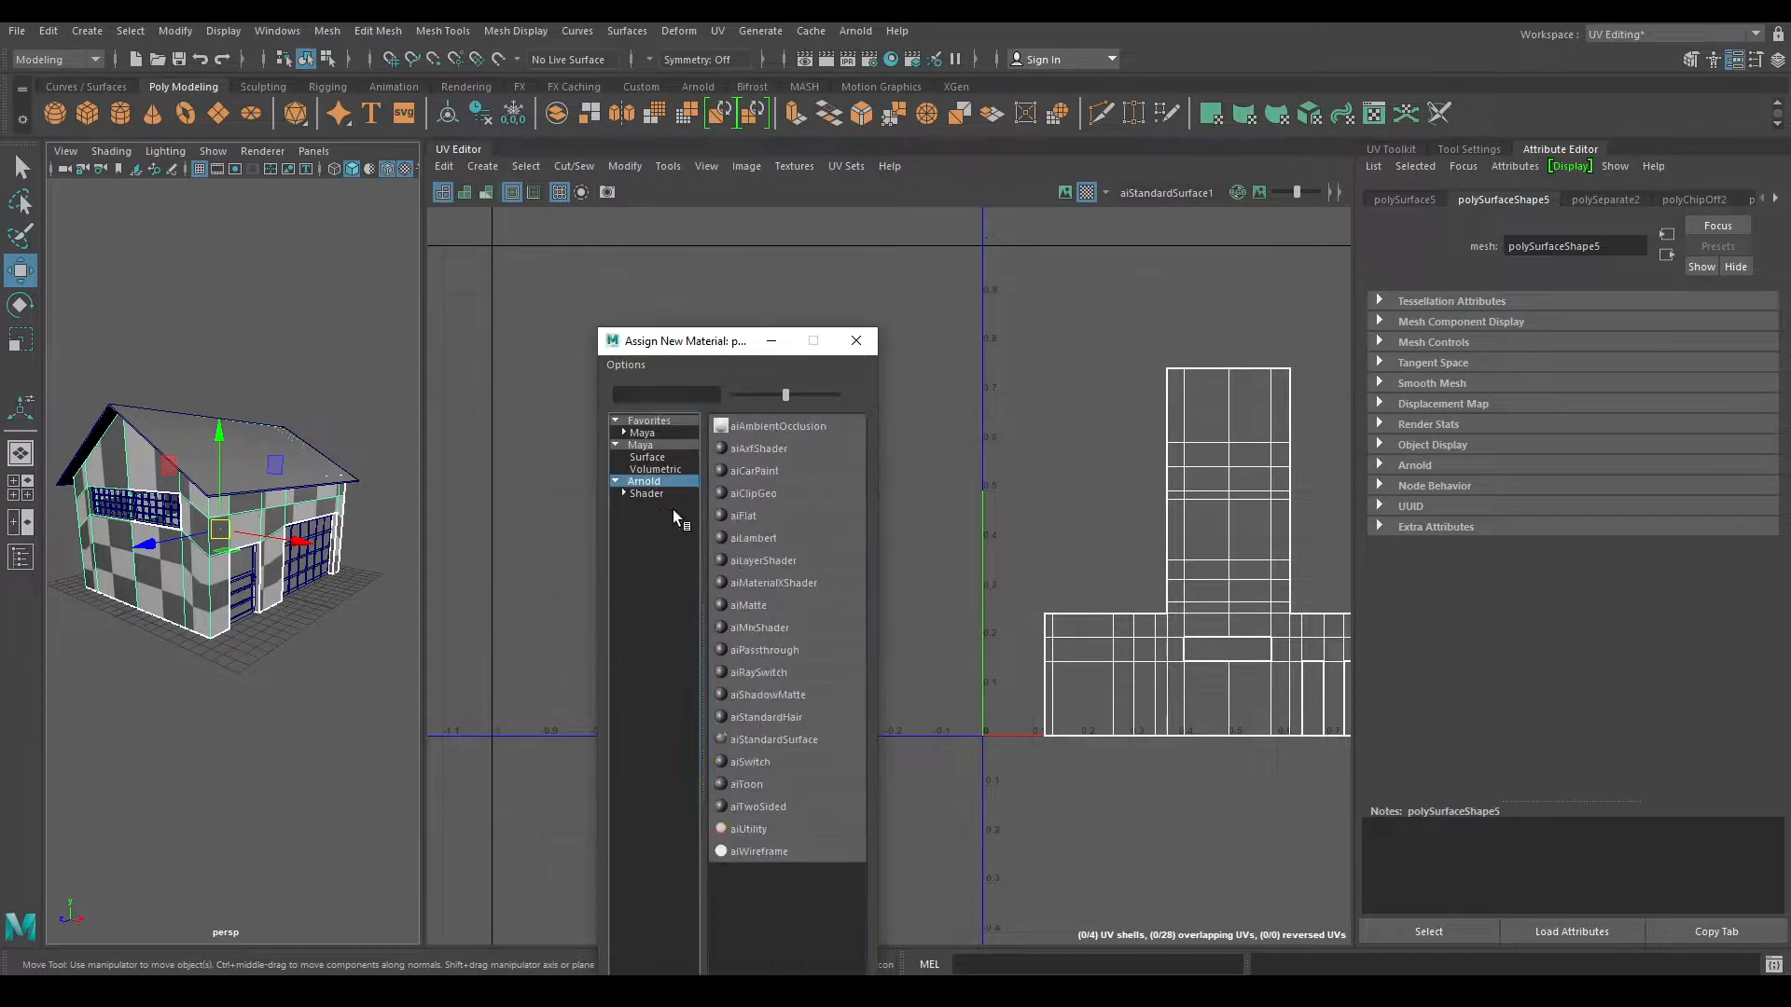
left_click(787, 739)
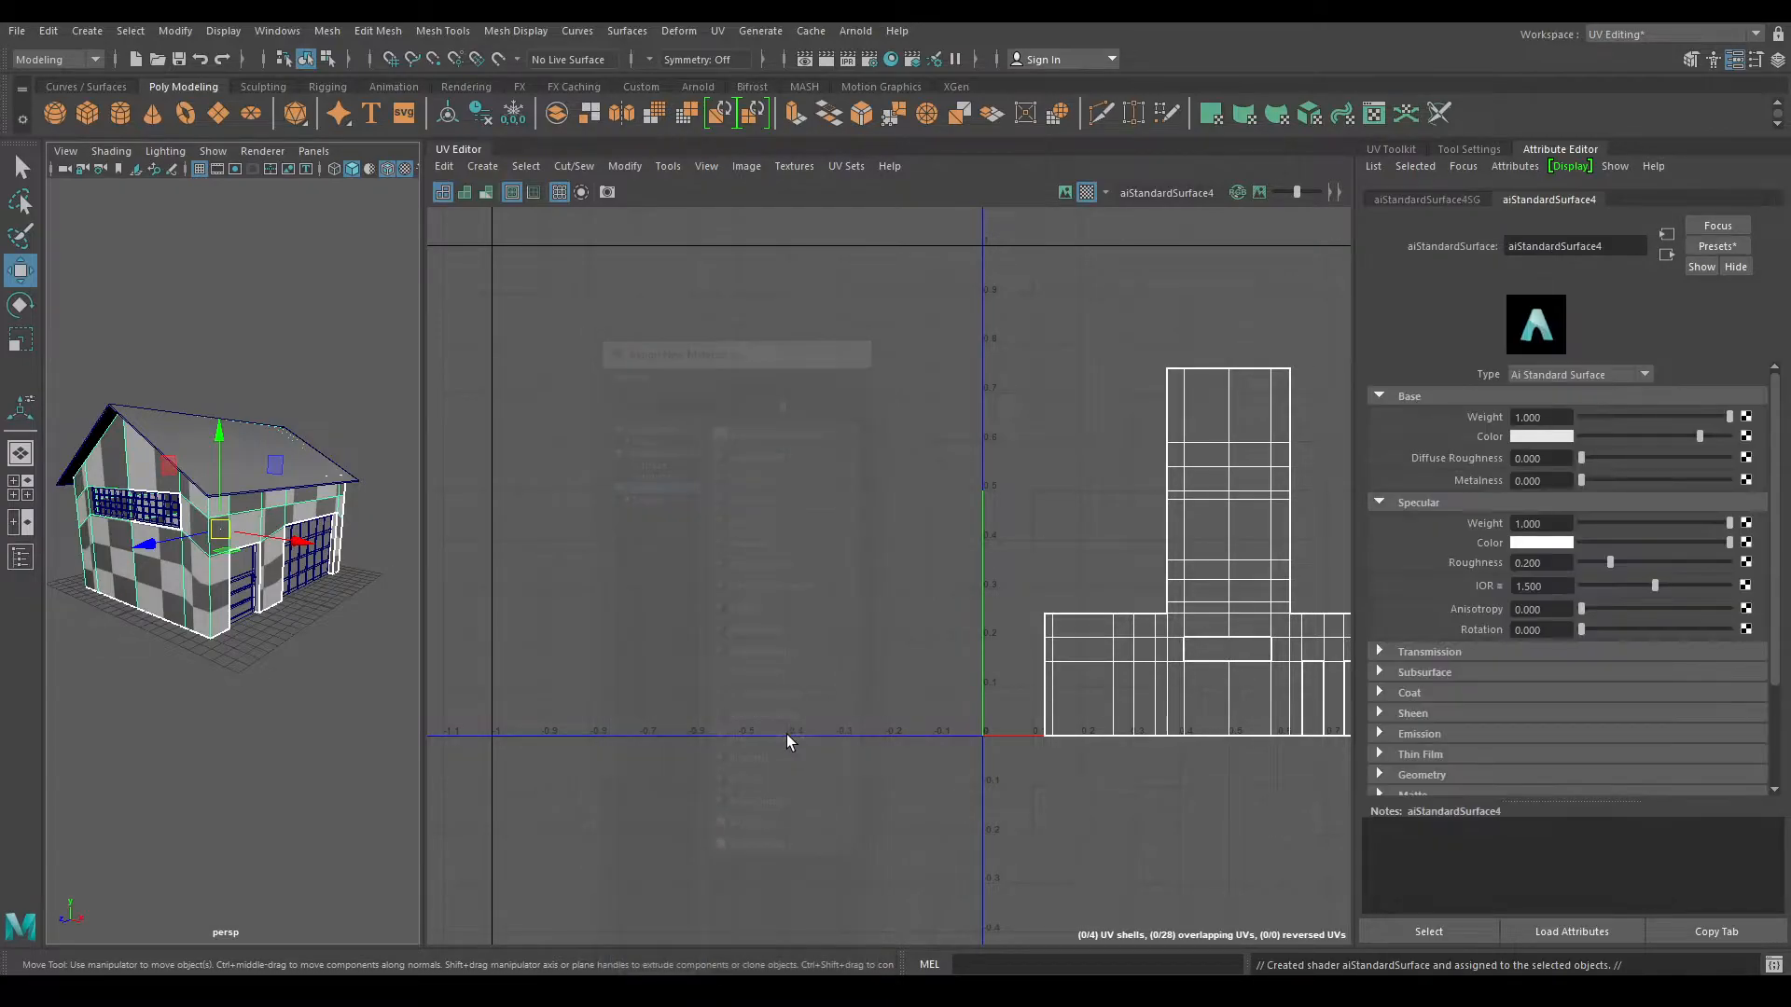
double_click(1557, 246)
type("Ho")
key("Return")
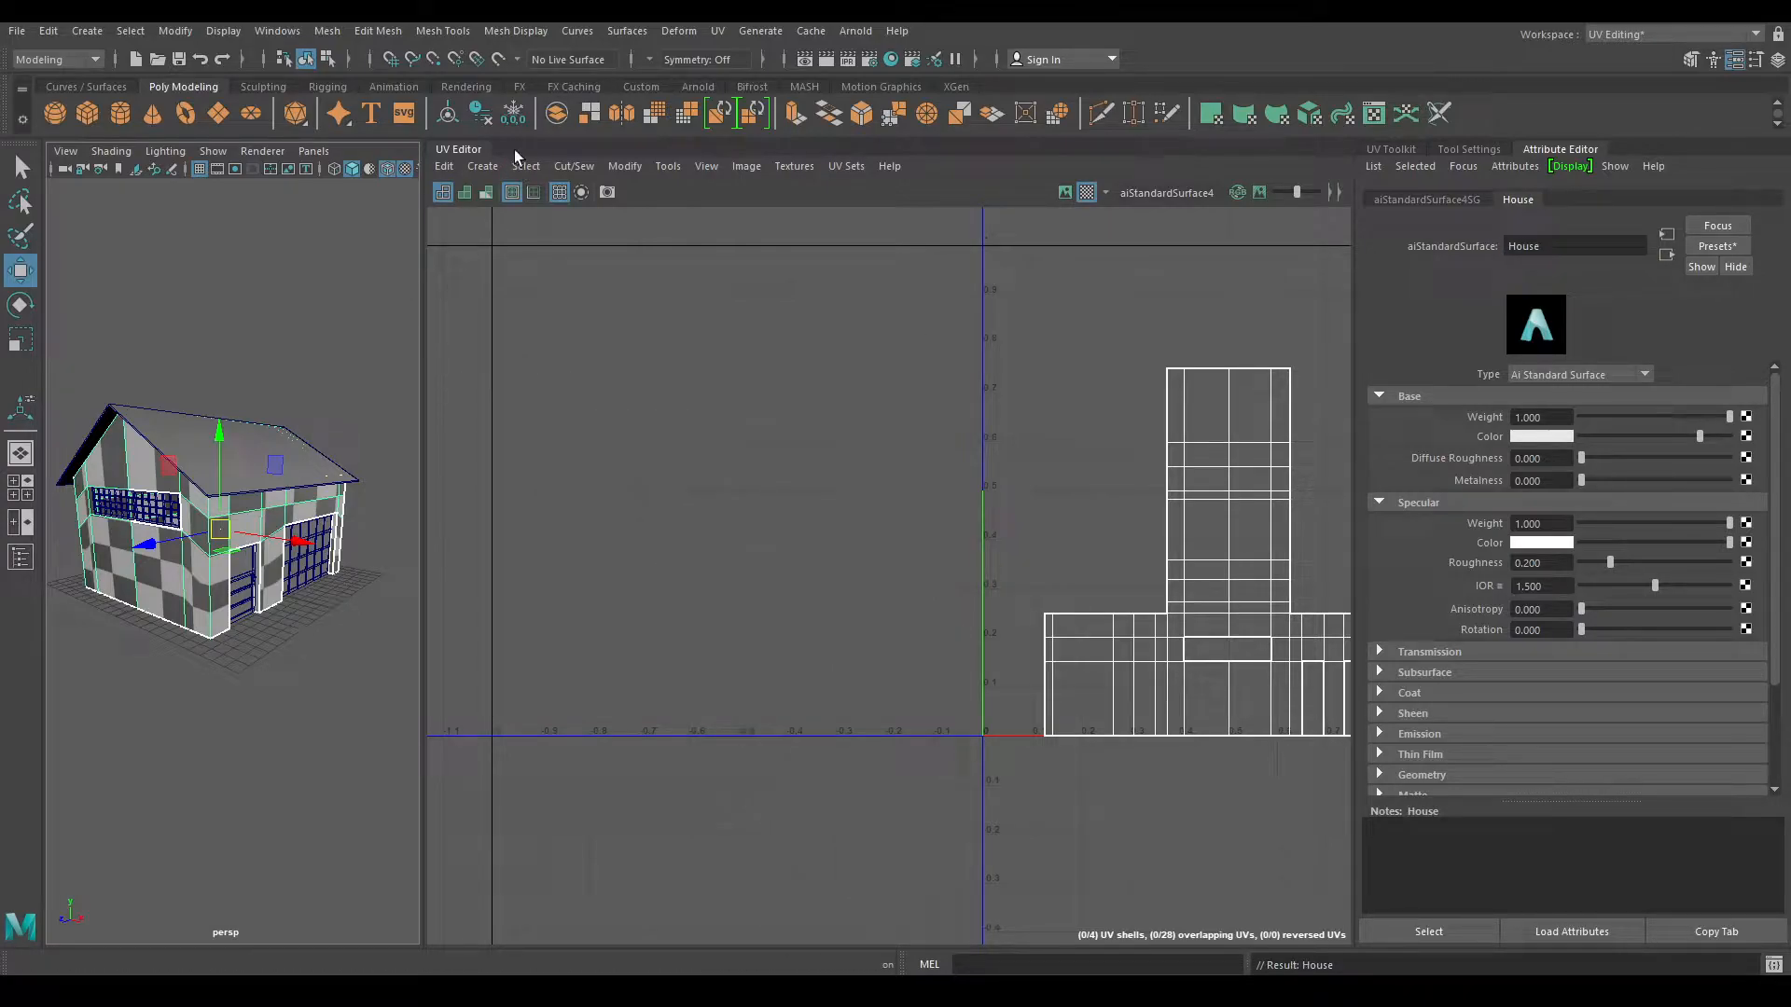
- Apply an automatic UV projection to the house wall mesh
left_click(483, 166)
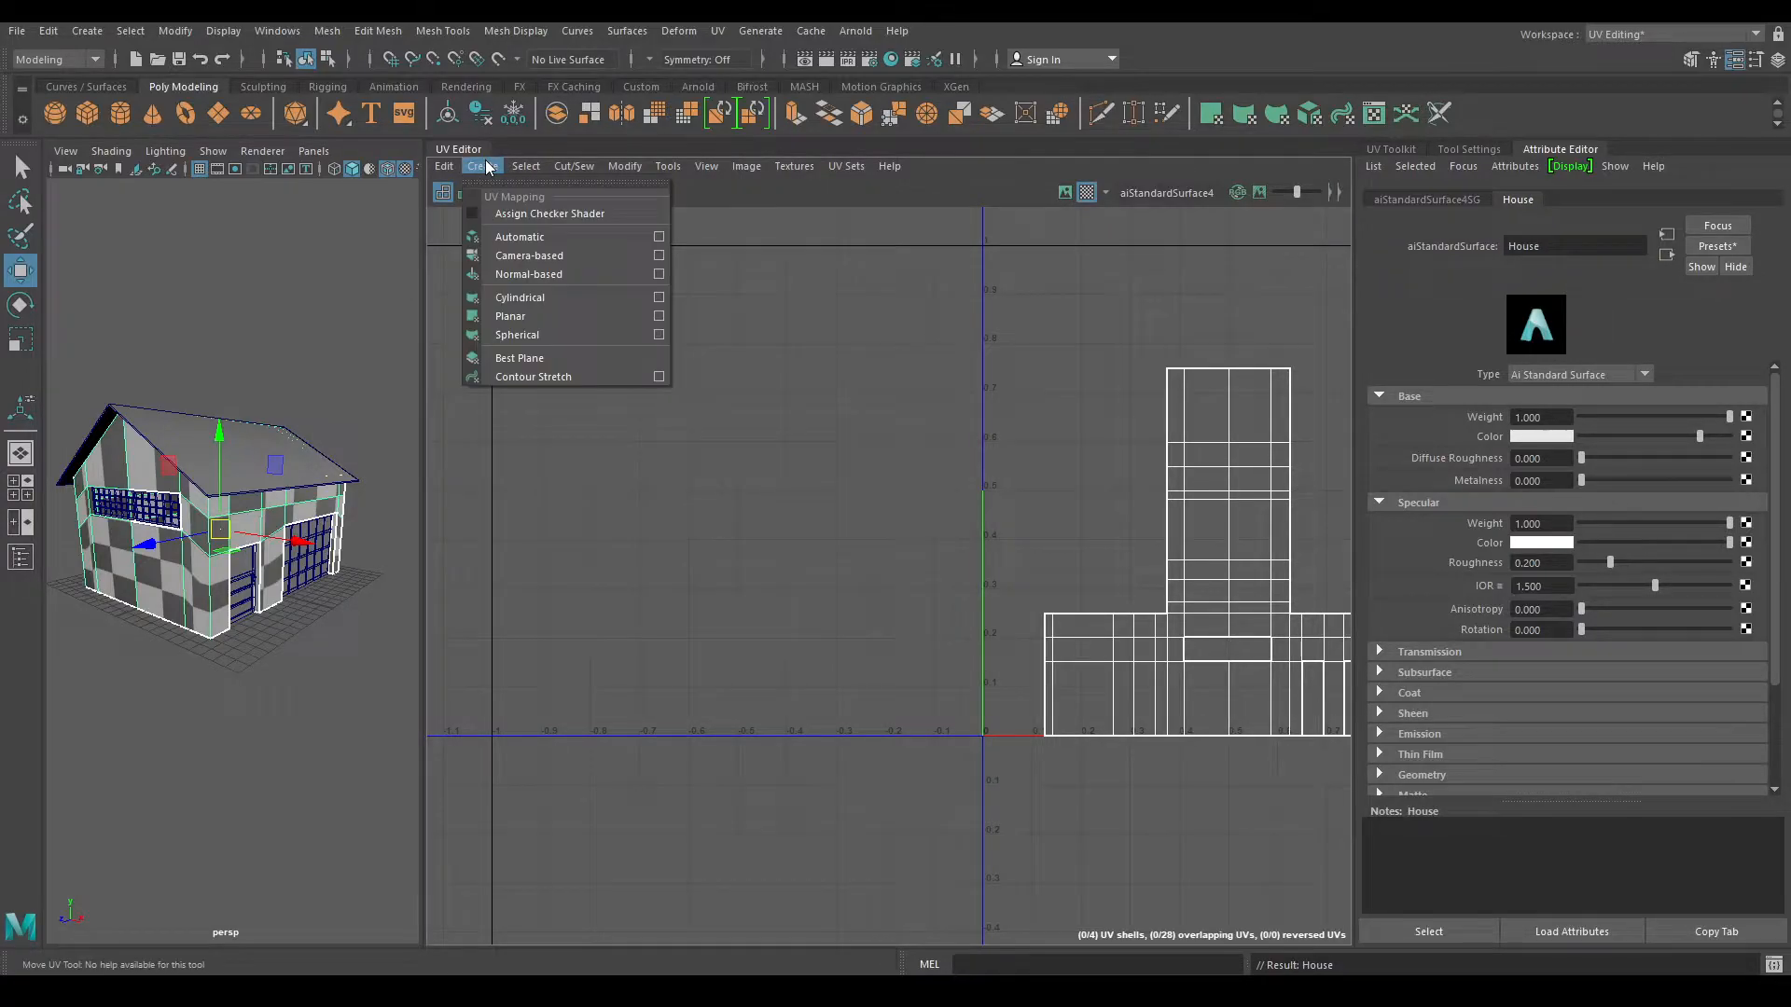
left_click(557, 235)
key("f")
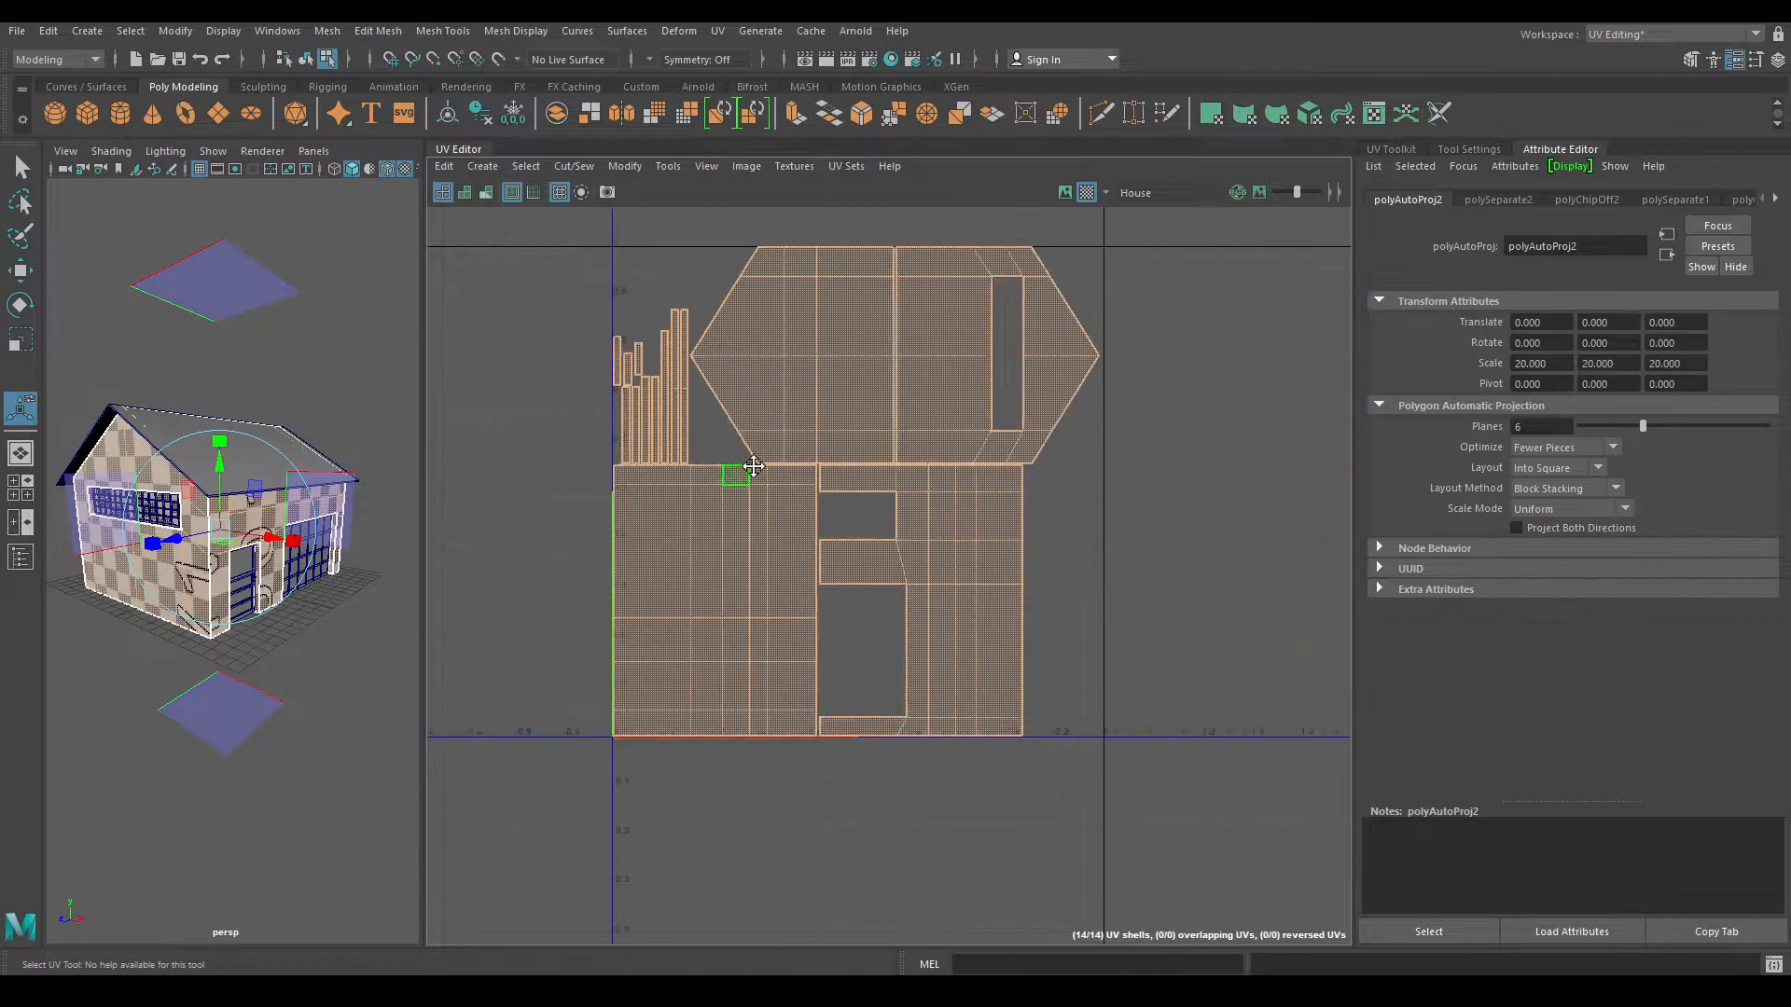
- Rotate the front wall's UV shell so the door openings face down, and move it clear of the other shells
right_click_drag(873, 434, 786, 401)
left_click(883, 533)
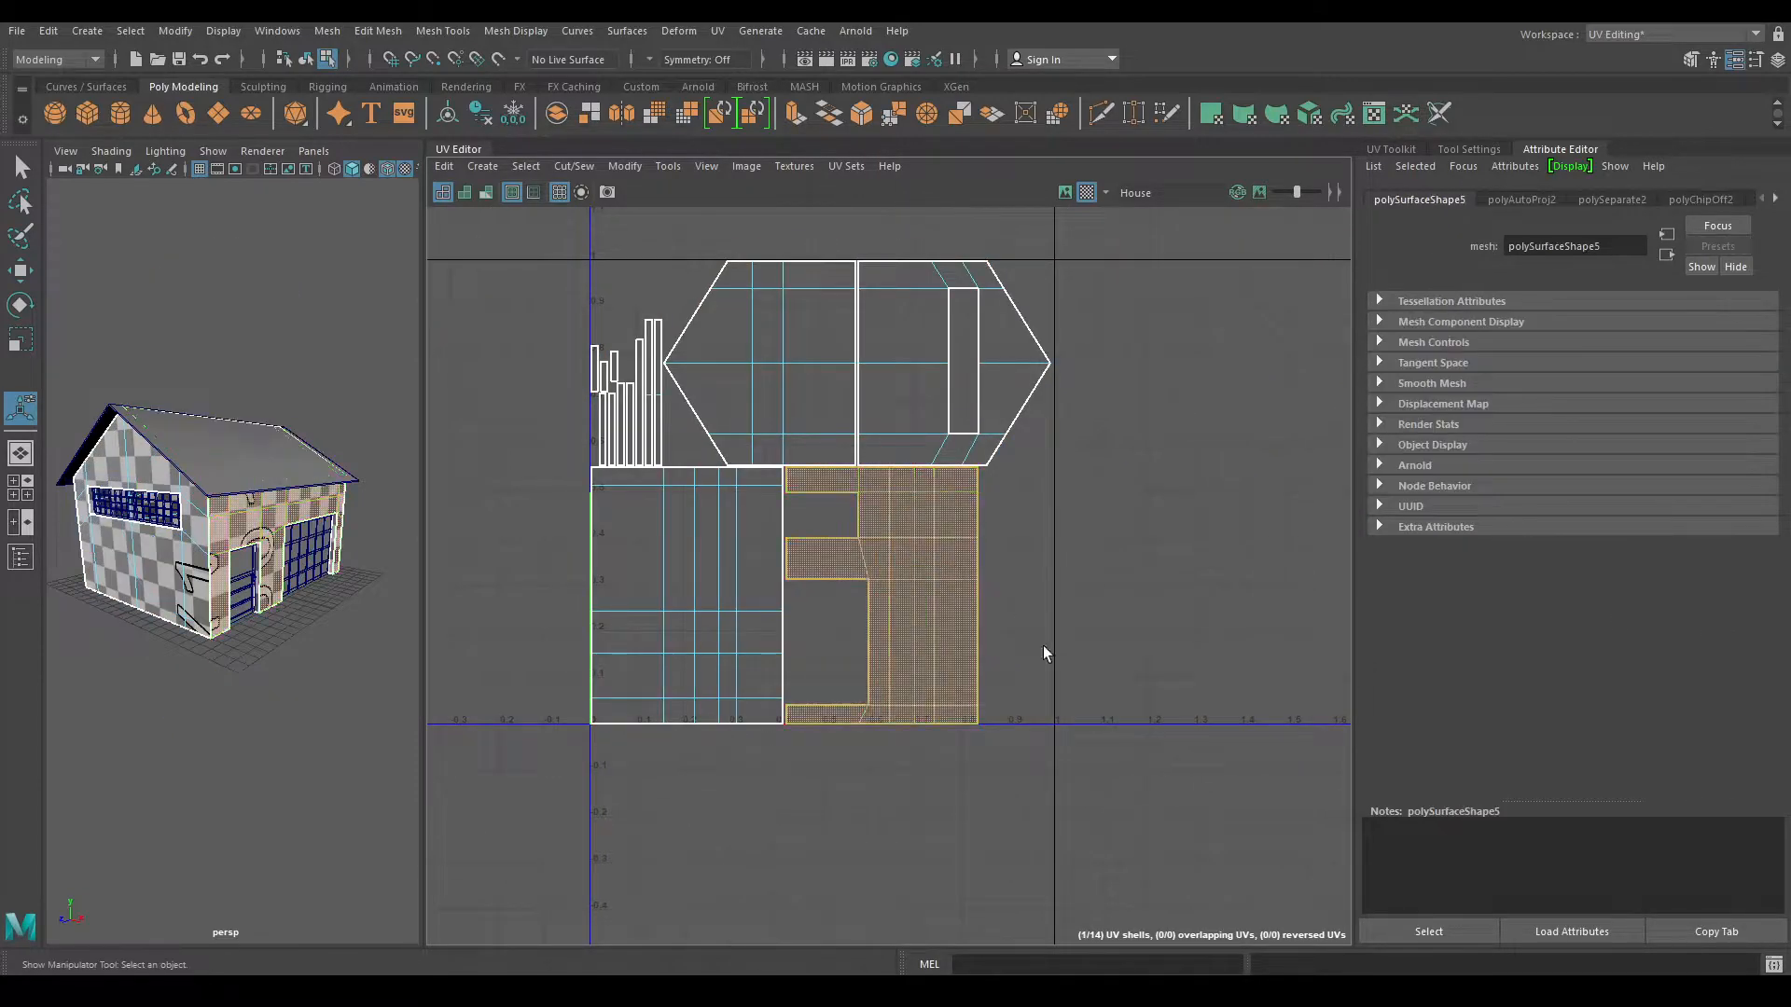
key("e")
left_click_drag(927, 724, 1023, 533)
key("w")
left_click_drag(910, 574, 1025, 594)
- Move and sew the windowless gable wall's UV shell onto the adjoining side edge of the front wall
right_click_drag(1073, 536, 860, 702)
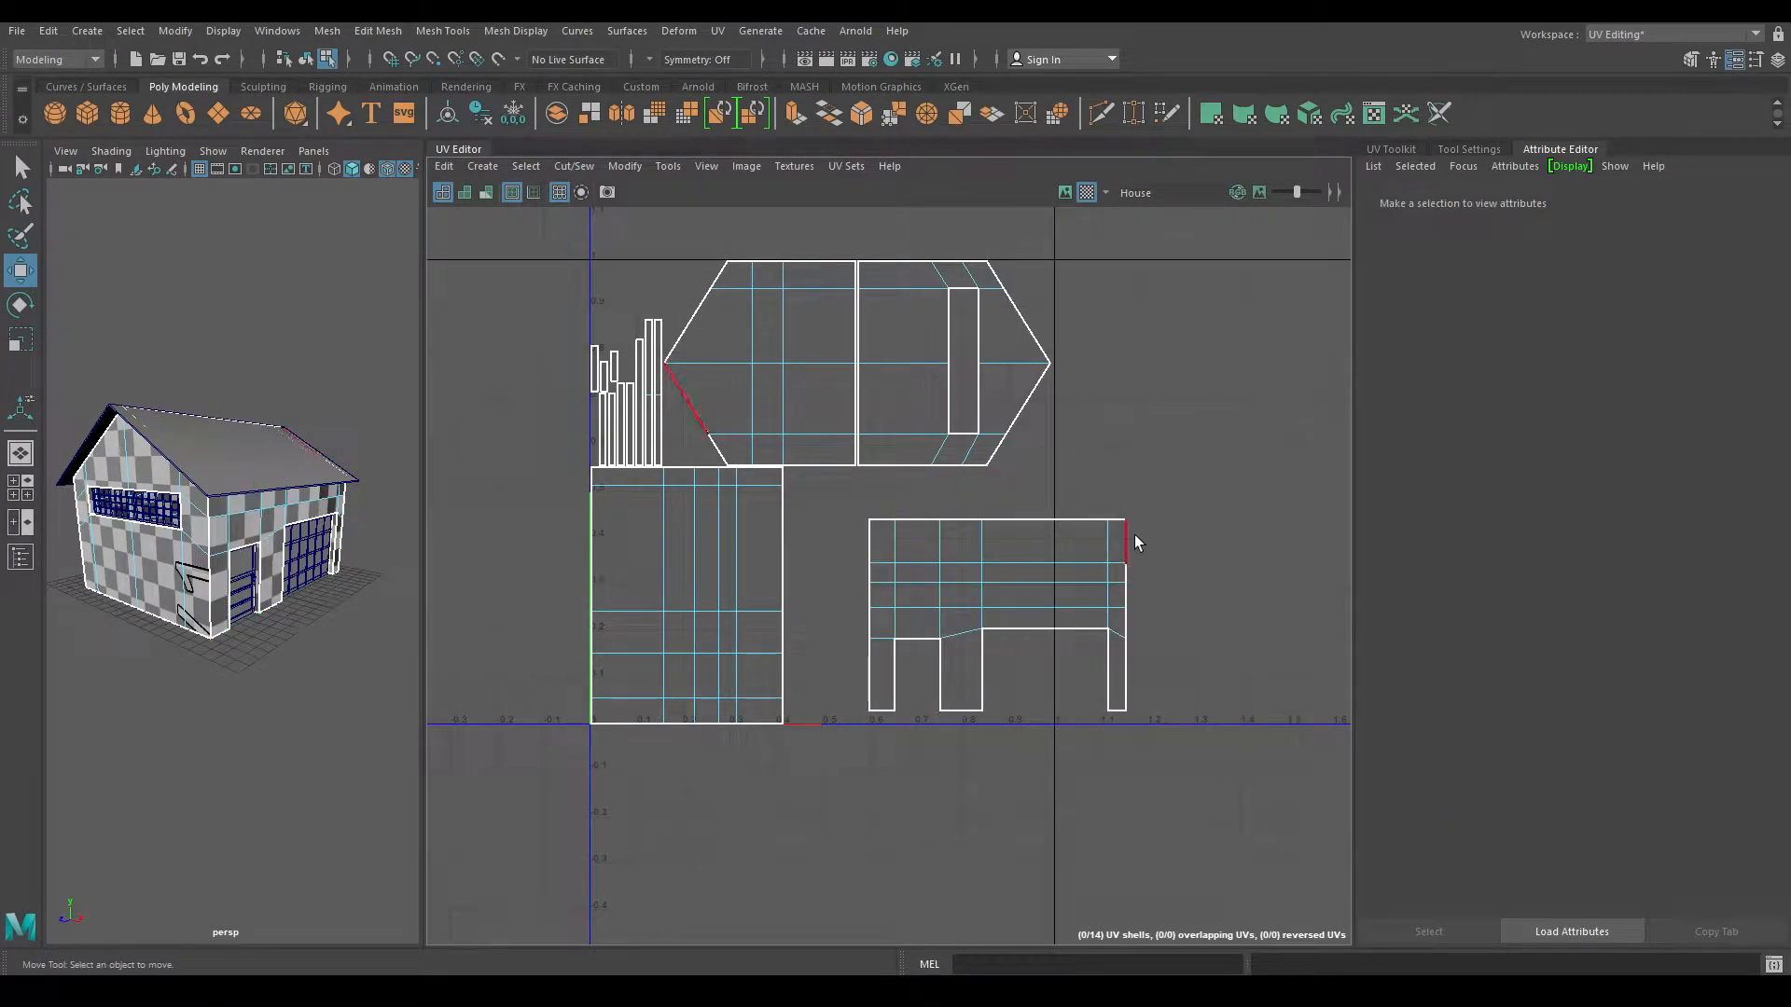
left_click(1128, 613)
right_click_drag(1150, 620, 1143, 569, "shift")
- Move and sew the gable wall with the window opening onto the front wall's other side edge in UV space
left_click(870, 575)
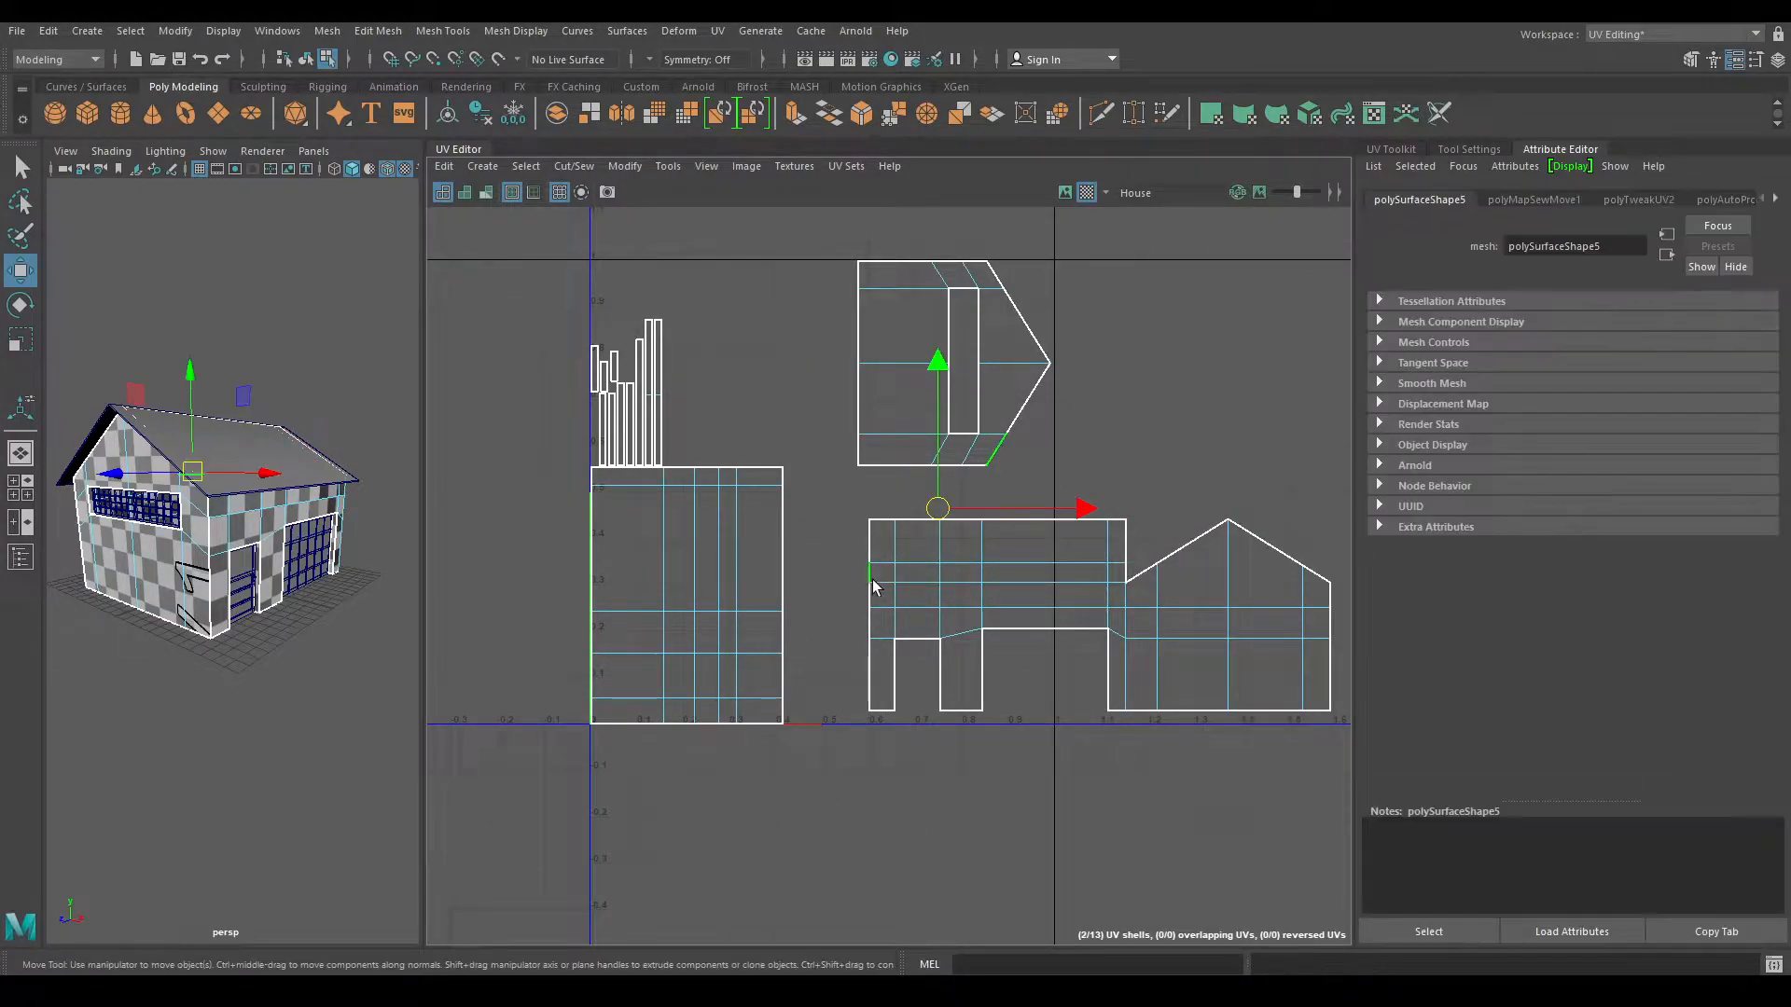
left_click(869, 577, "ctrl")
right_click_drag(861, 571, 858, 371, "shift")
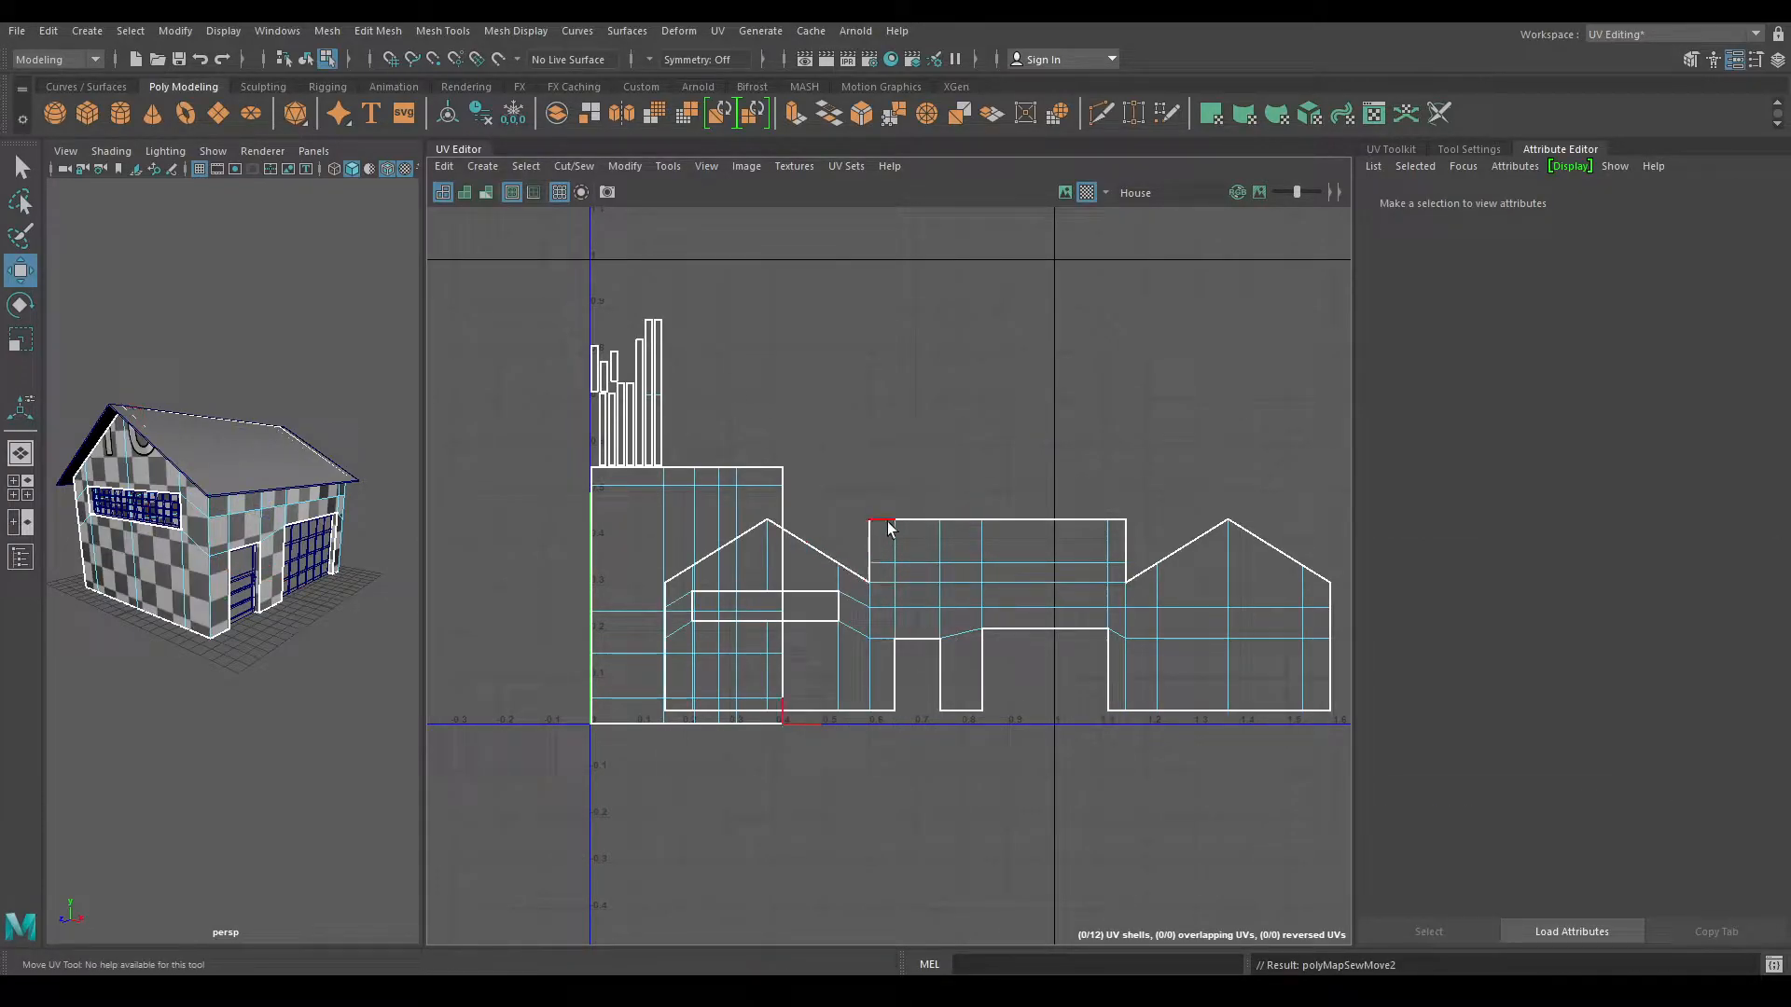
- Move and sew the back wall's UV shell onto the outer edge of the windowless gable wall
right_click_drag(1167, 579, 1147, 545, "alt")
middle_click_drag(1147, 544, 891, 499, "alt")
right_click_drag(1161, 586, 1110, 370, "alt")
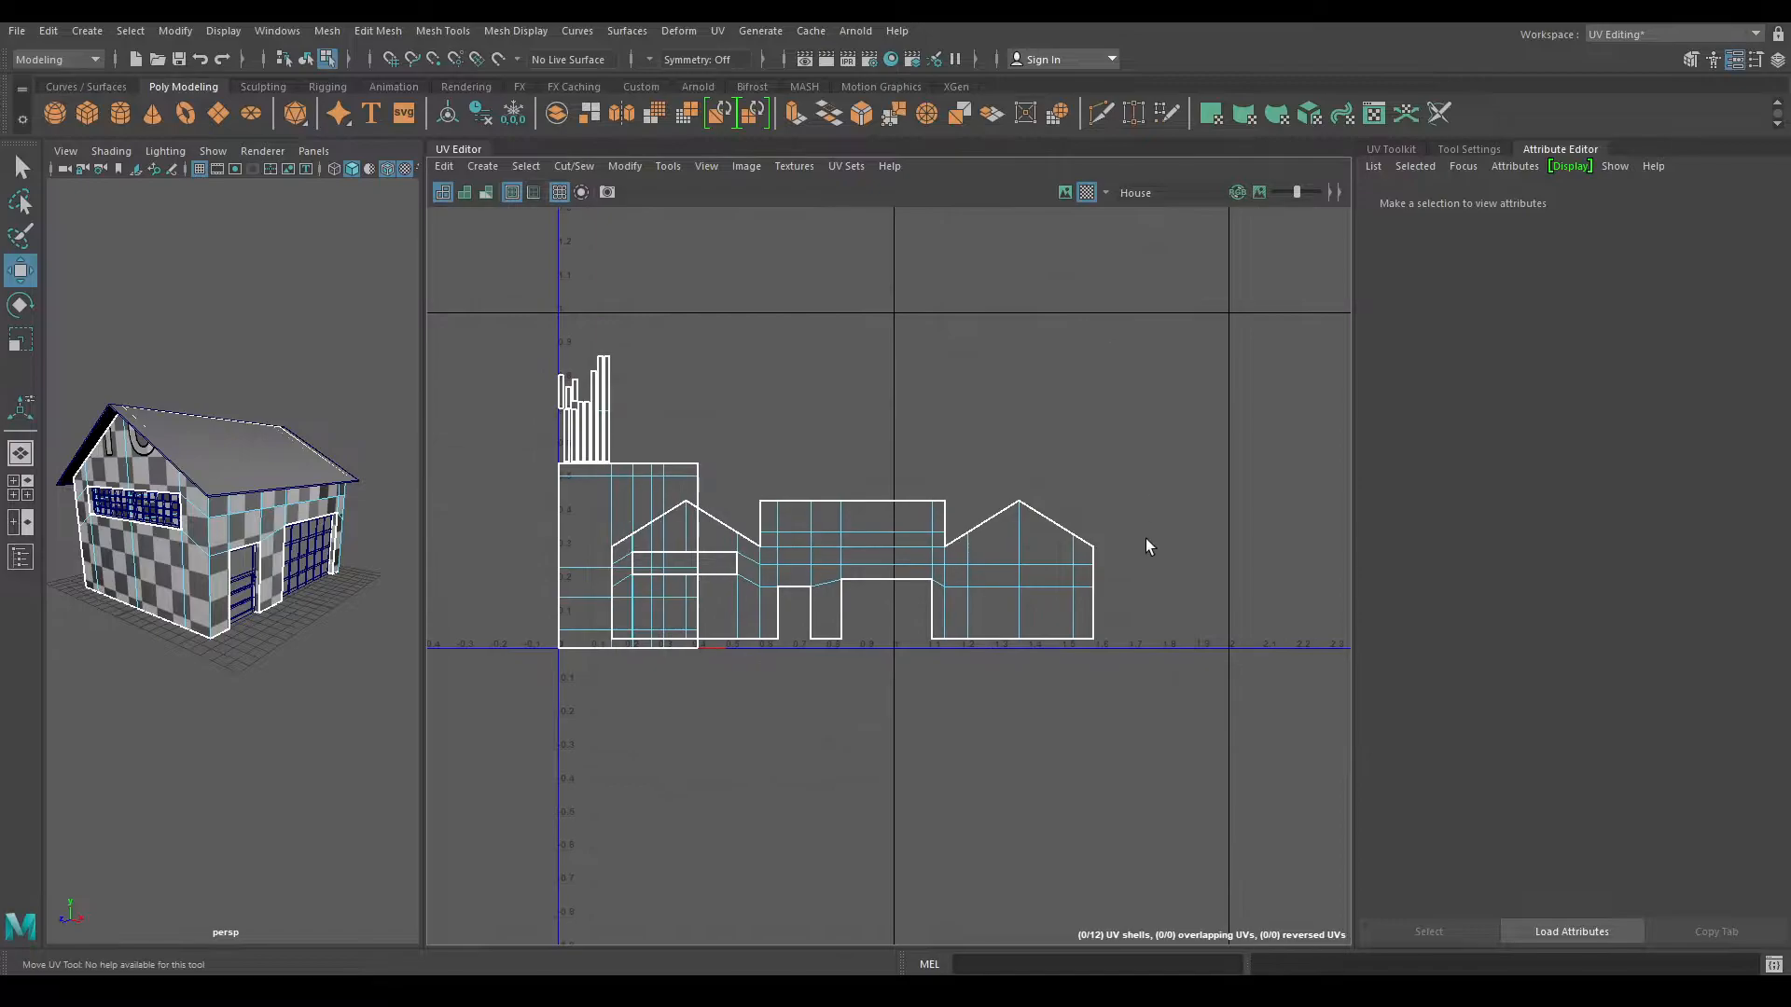
left_click(1101, 559)
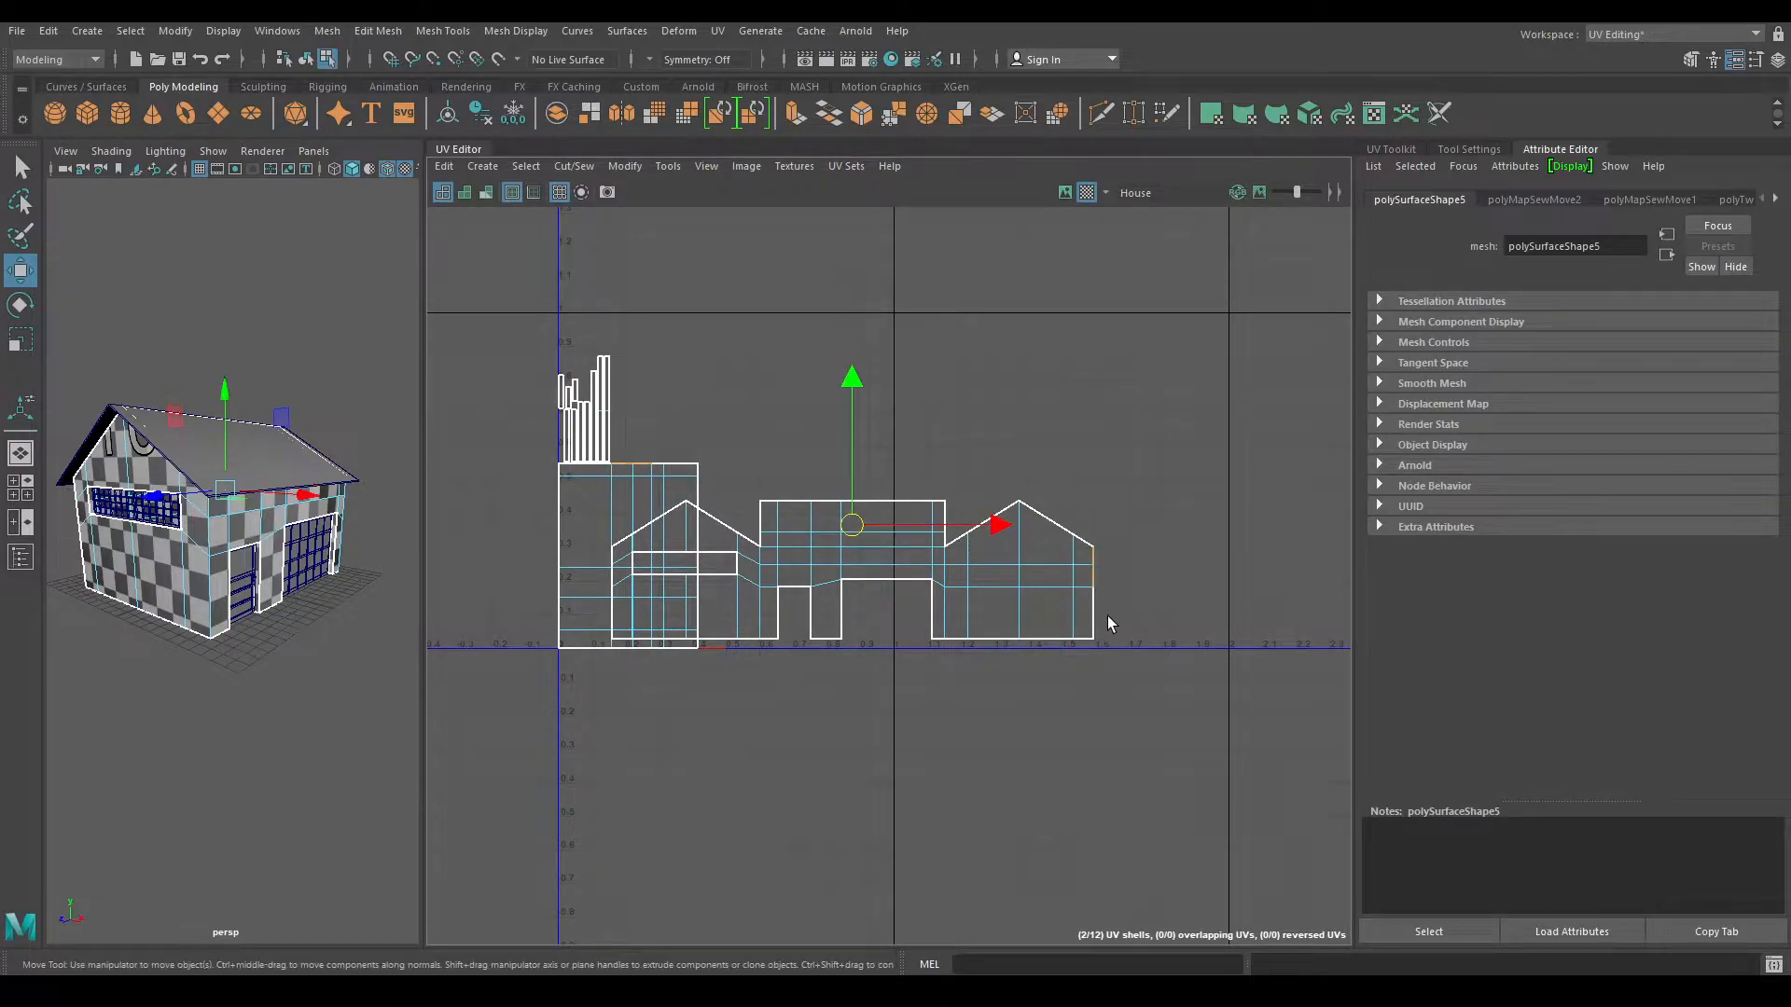
right_click_drag(1158, 635, 1156, 500, "shift")
key("f")
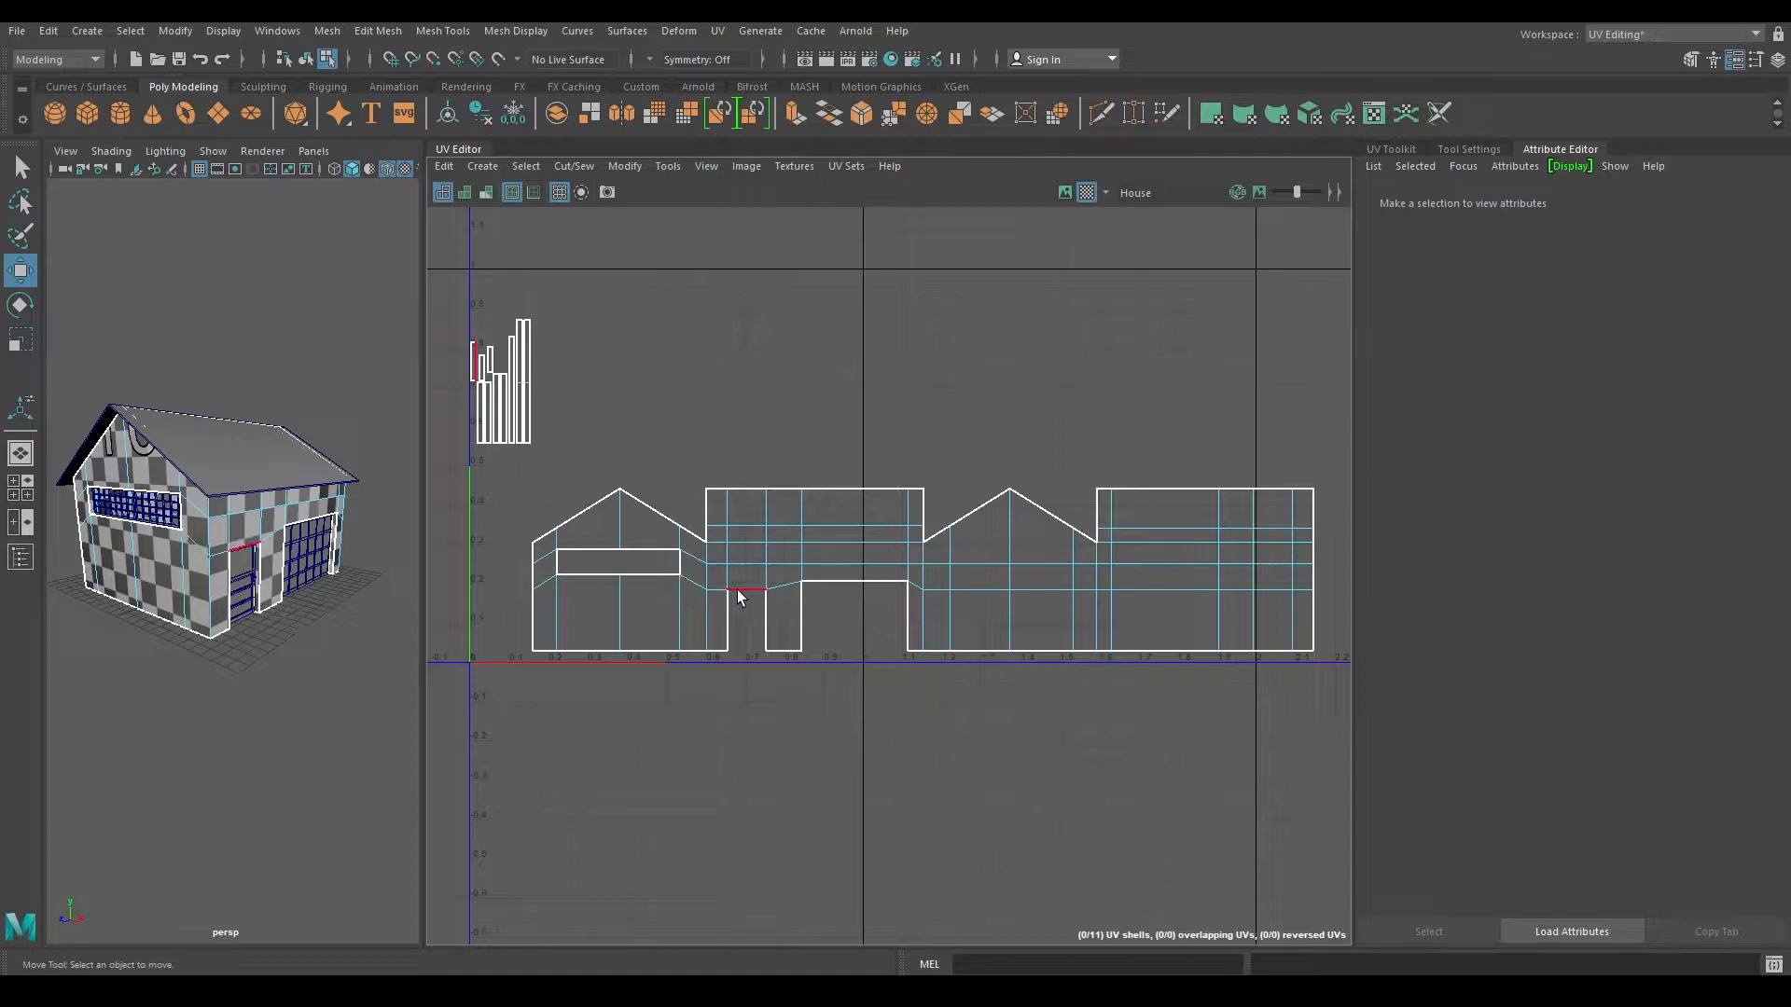
- Sew the thin UV strips onto the edges of the entry door opening
scroll(737, 589, "up", 3)
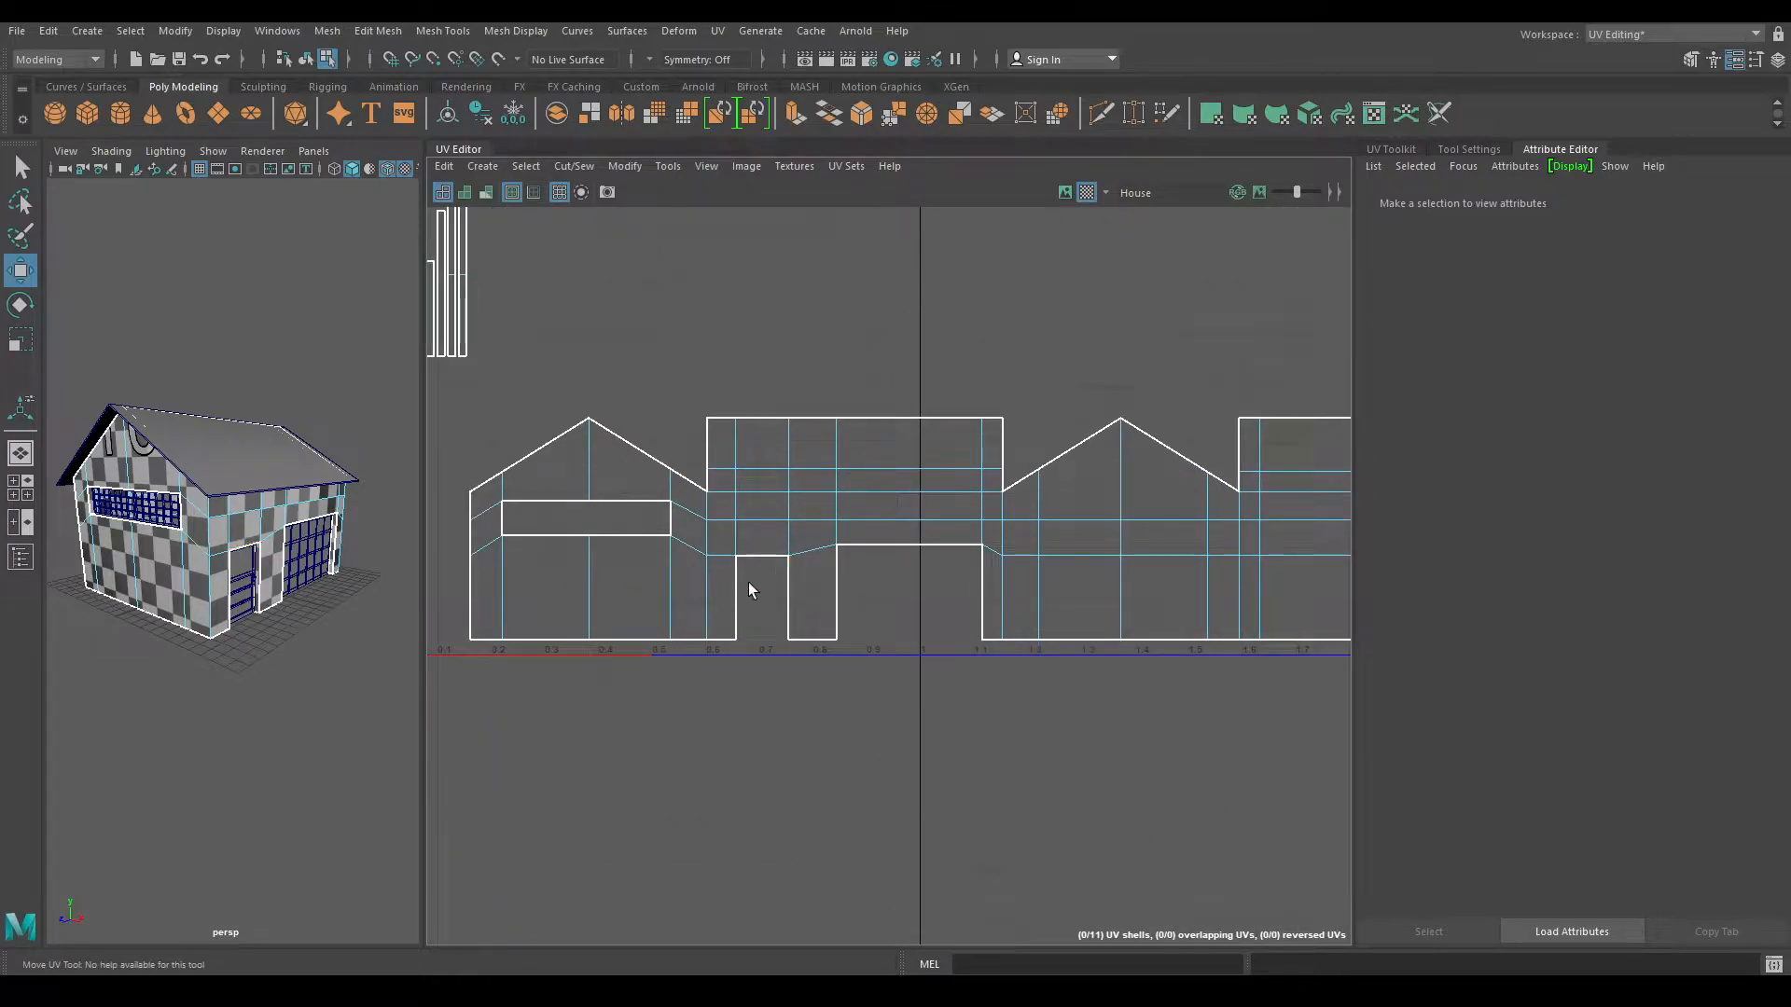
left_click(751, 578)
right_click_drag(784, 539, 785, 508, "shift")
middle_click_drag(717, 535, 892, 552, "alt")
left_click(836, 529)
left_click(842, 567, "shift")
left_click(803, 567, "shift")
- Select the top and side edges of the garage opening and sew their thin UV strips onto the wall shell
scroll(853, 657, "down", 2)
middle_click_drag(879, 394, 826, 506, "alt")
left_click(931, 401)
left_click(915, 640)
left_click(960, 675, "shift")
left_click(850, 675, "shift")
right_click_drag(896, 626, 893, 577, "shift")
- Sew the remaining long UV strip onto the gable wall's window opening
middle_click_drag(1088, 635, 936, 574, "alt")
scroll(1023, 625, "down", 2)
middle_click_drag(655, 443, 741, 457, "alt")
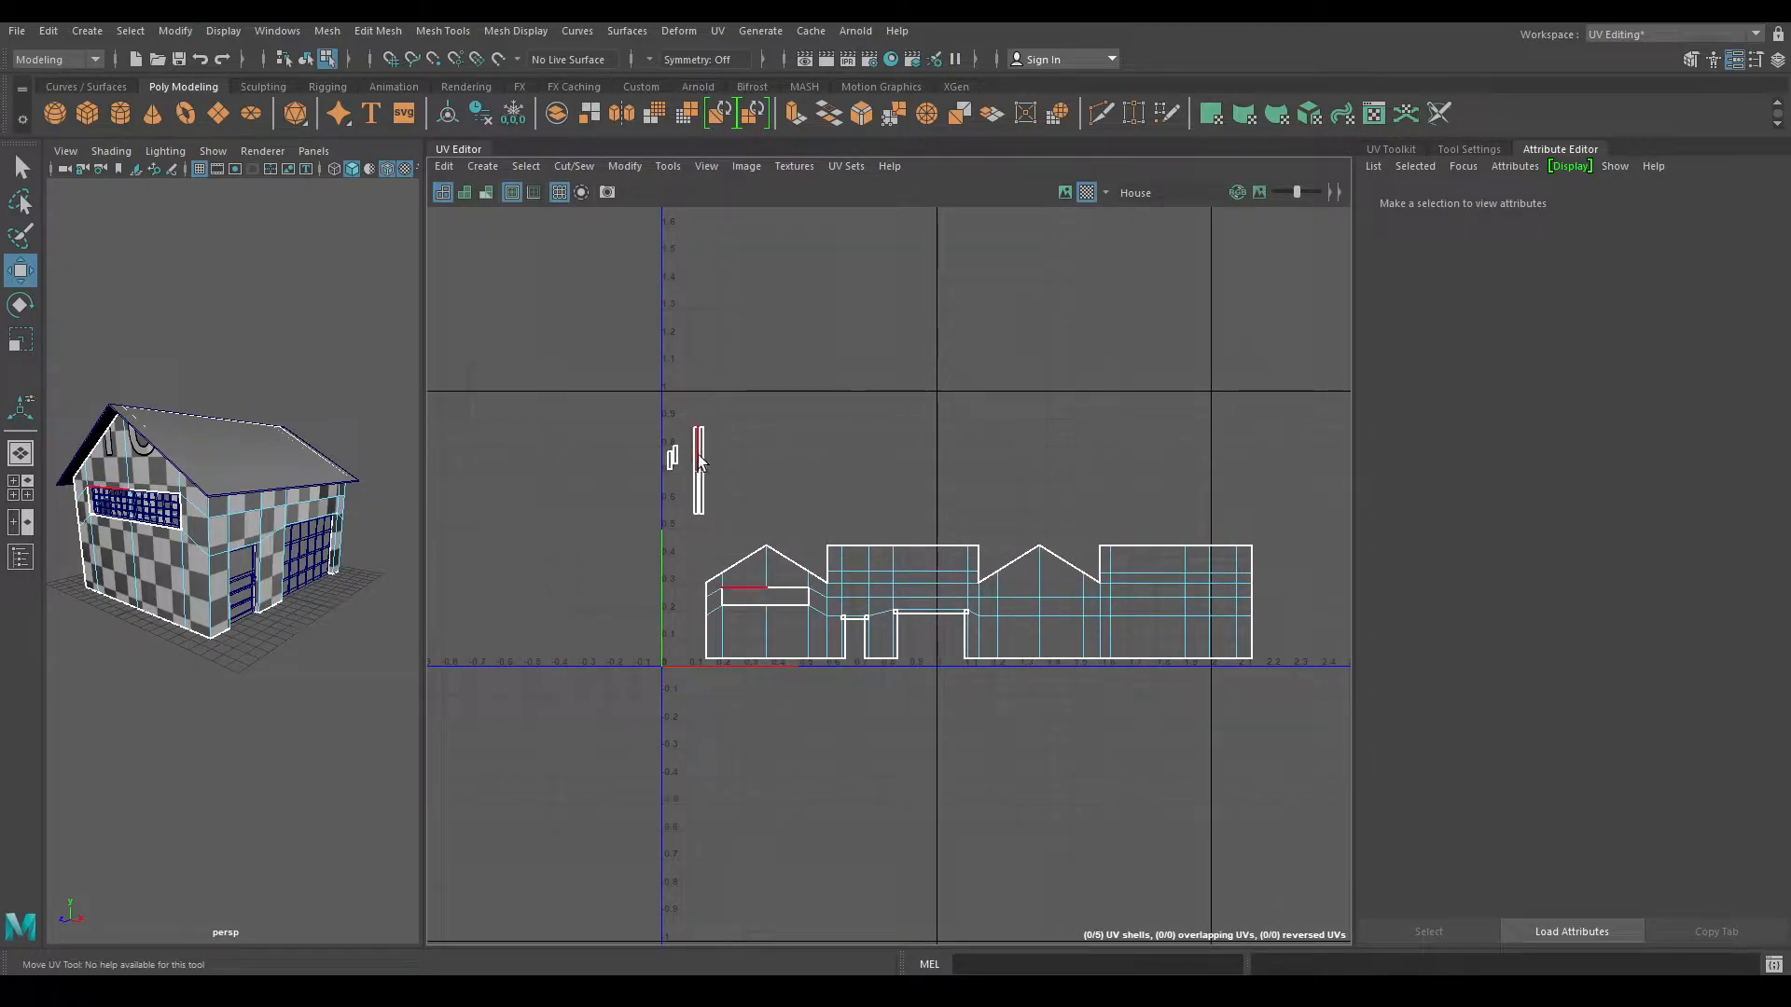
scroll(825, 641, "up", 2)
middle_click_drag(823, 643, 1005, 618, "alt")
left_click(920, 543)
mouse_move(919, 543)
right_mouse_down("shift")
mouse_move(960, 517)
mouse_move(853, 476)
right_mouse_up("shift")
- Lay out the house wall's UV shells, then return to object mode and deselect the walls
middle_click_drag(852, 477, 569, 450, "alt")
scroll(647, 409, "up", 1)
left_click(672, 494)
right_click_drag(842, 272, 636, 339, "shift")
middle_click_drag(635, 338, 934, 364, "alt")
left_click_drag(106, 421, 165, 453, "alt")
mouse_move(165, 453)
right_mouse_down("alt")
mouse_move(232, 504)
mouse_move(246, 420)
right_mouse_up("alt")
right_click_drag(258, 300, 314, 254)
left_click(327, 214)
- Assign a new aiStandardSurface material to the garage door mesh and name the material Garage_Door
scroll(280, 457, "down", 5)
left_click_drag(271, 471, 252, 511, "alt")
scroll(277, 497, "up", 4)
left_click(347, 545)
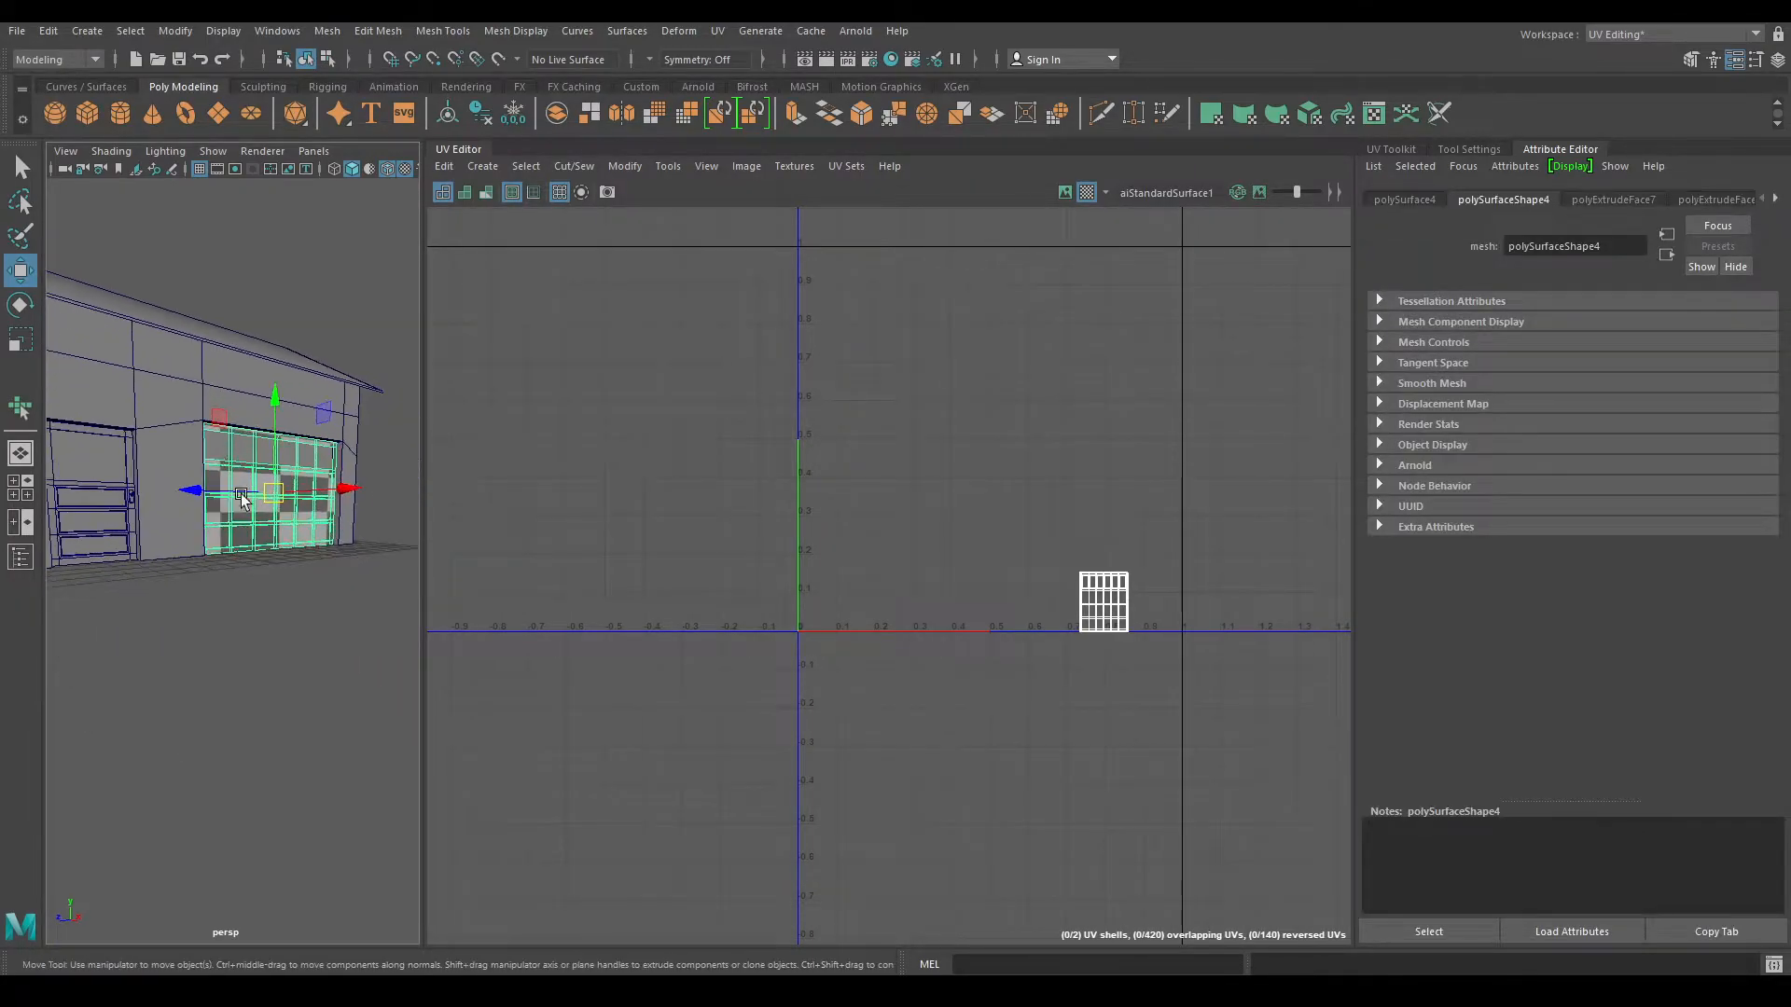
scroll(251, 511, "up", 6)
right_click_drag(242, 516, 285, 943)
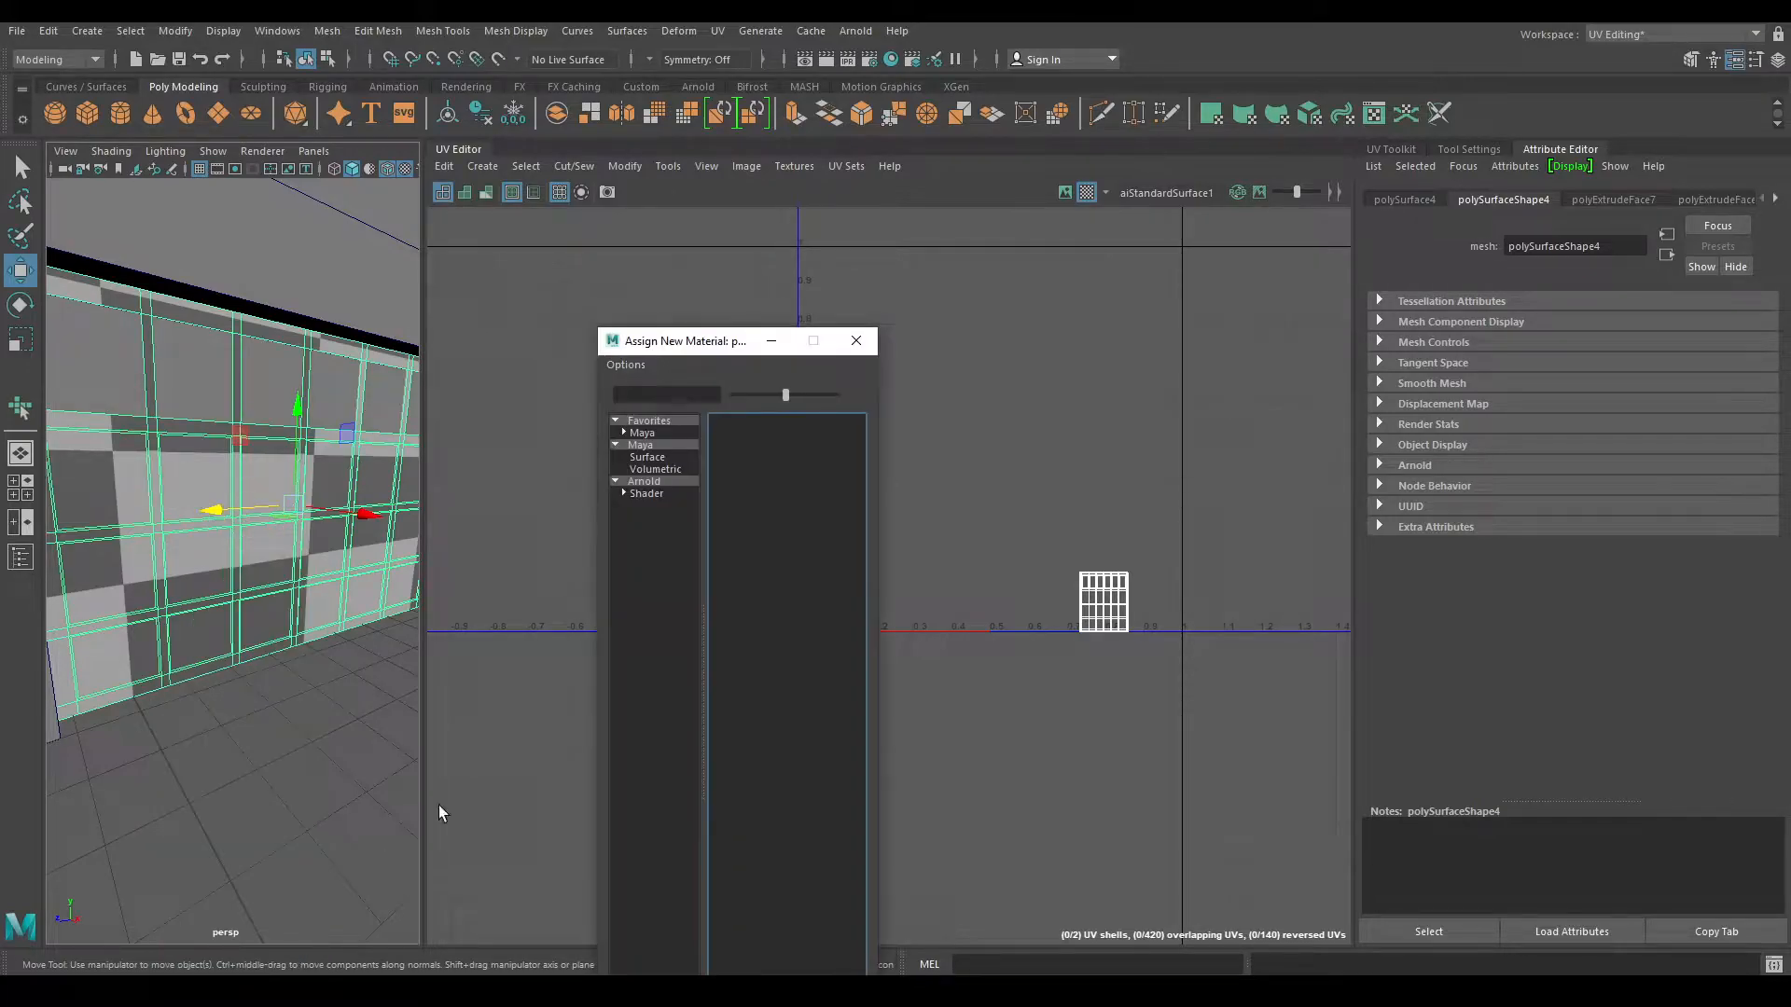
left_click(658, 483)
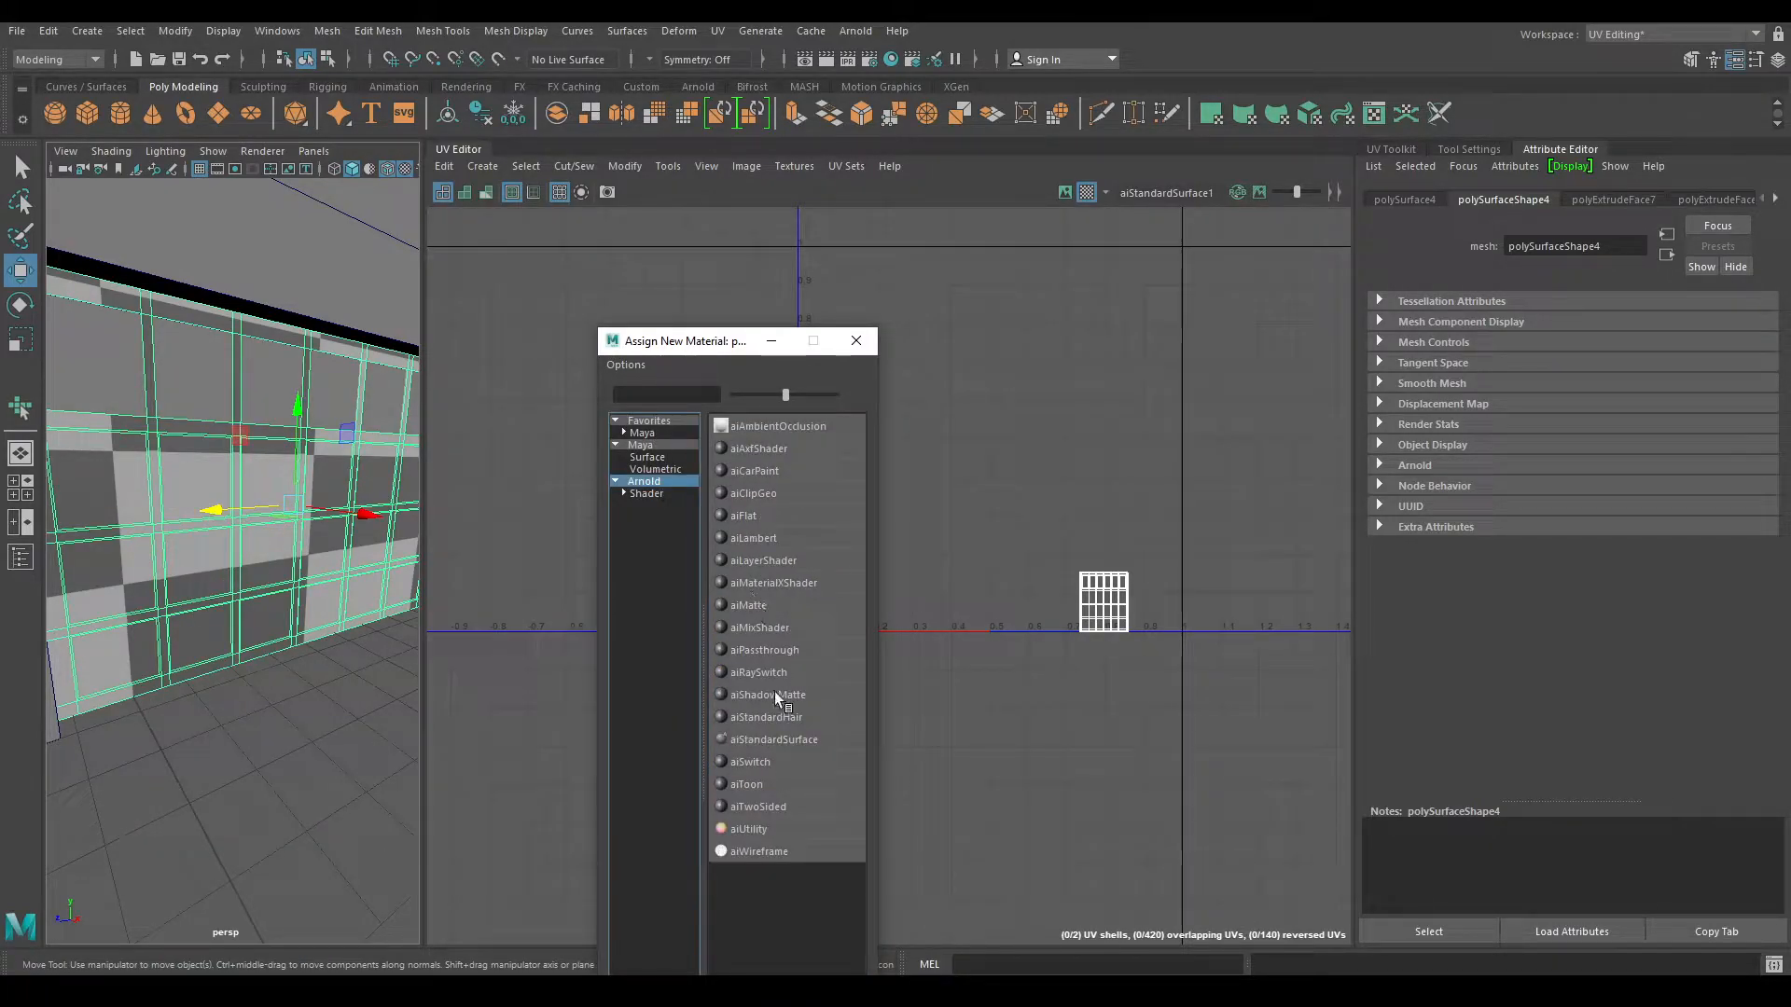
left_click(780, 740)
double_click(1575, 250)
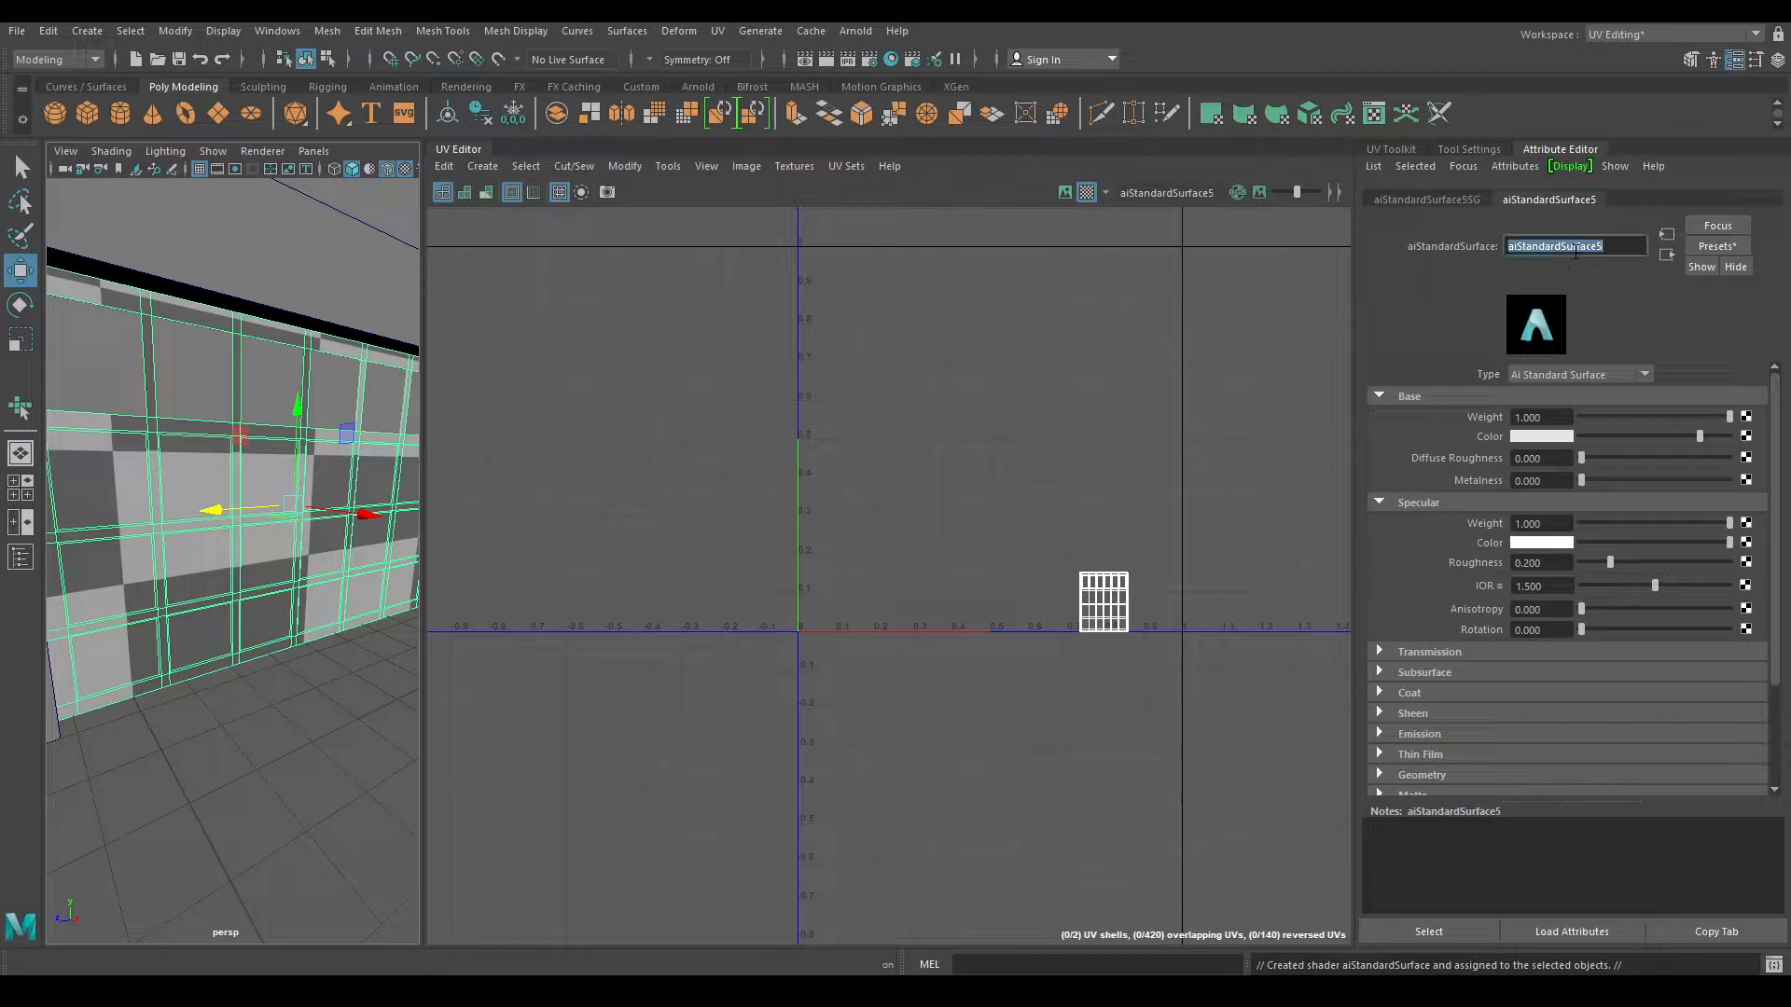
type("Garage_Door")
key("Return")
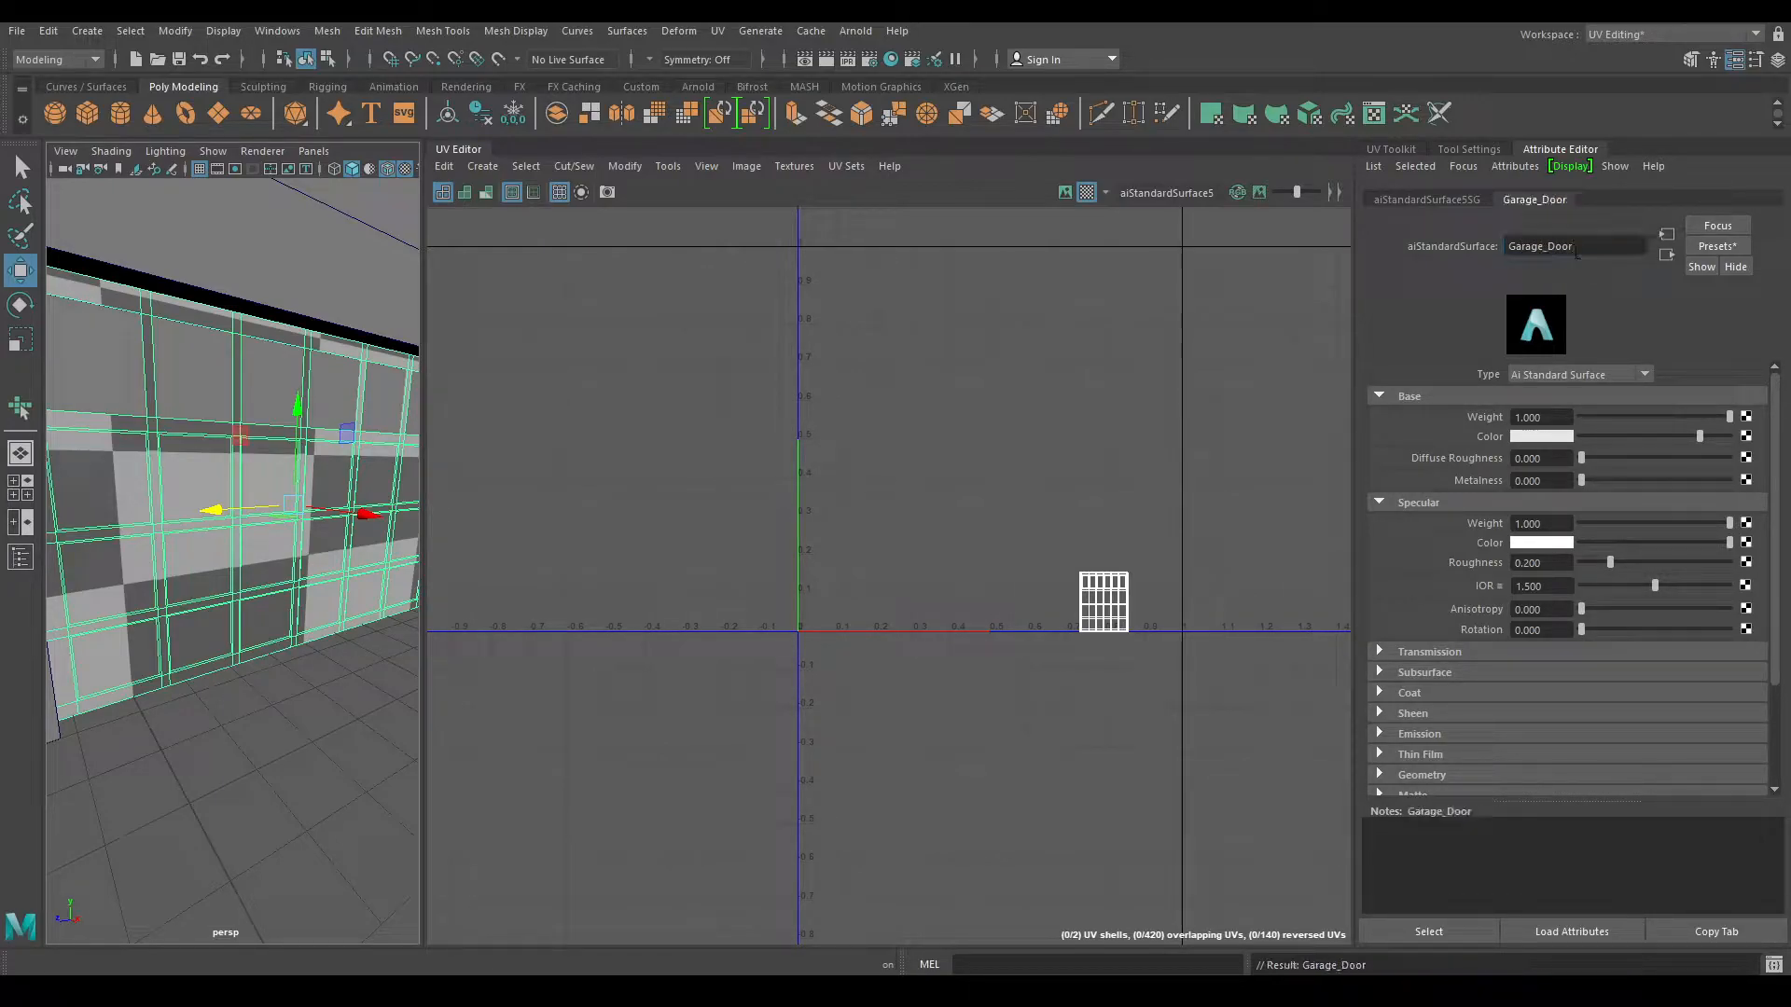
- Apply automatic UV mapping to the garage door and rotate one large panel shell so it lies horizontally
right_click_drag(149, 600, 244, 474, "alt")
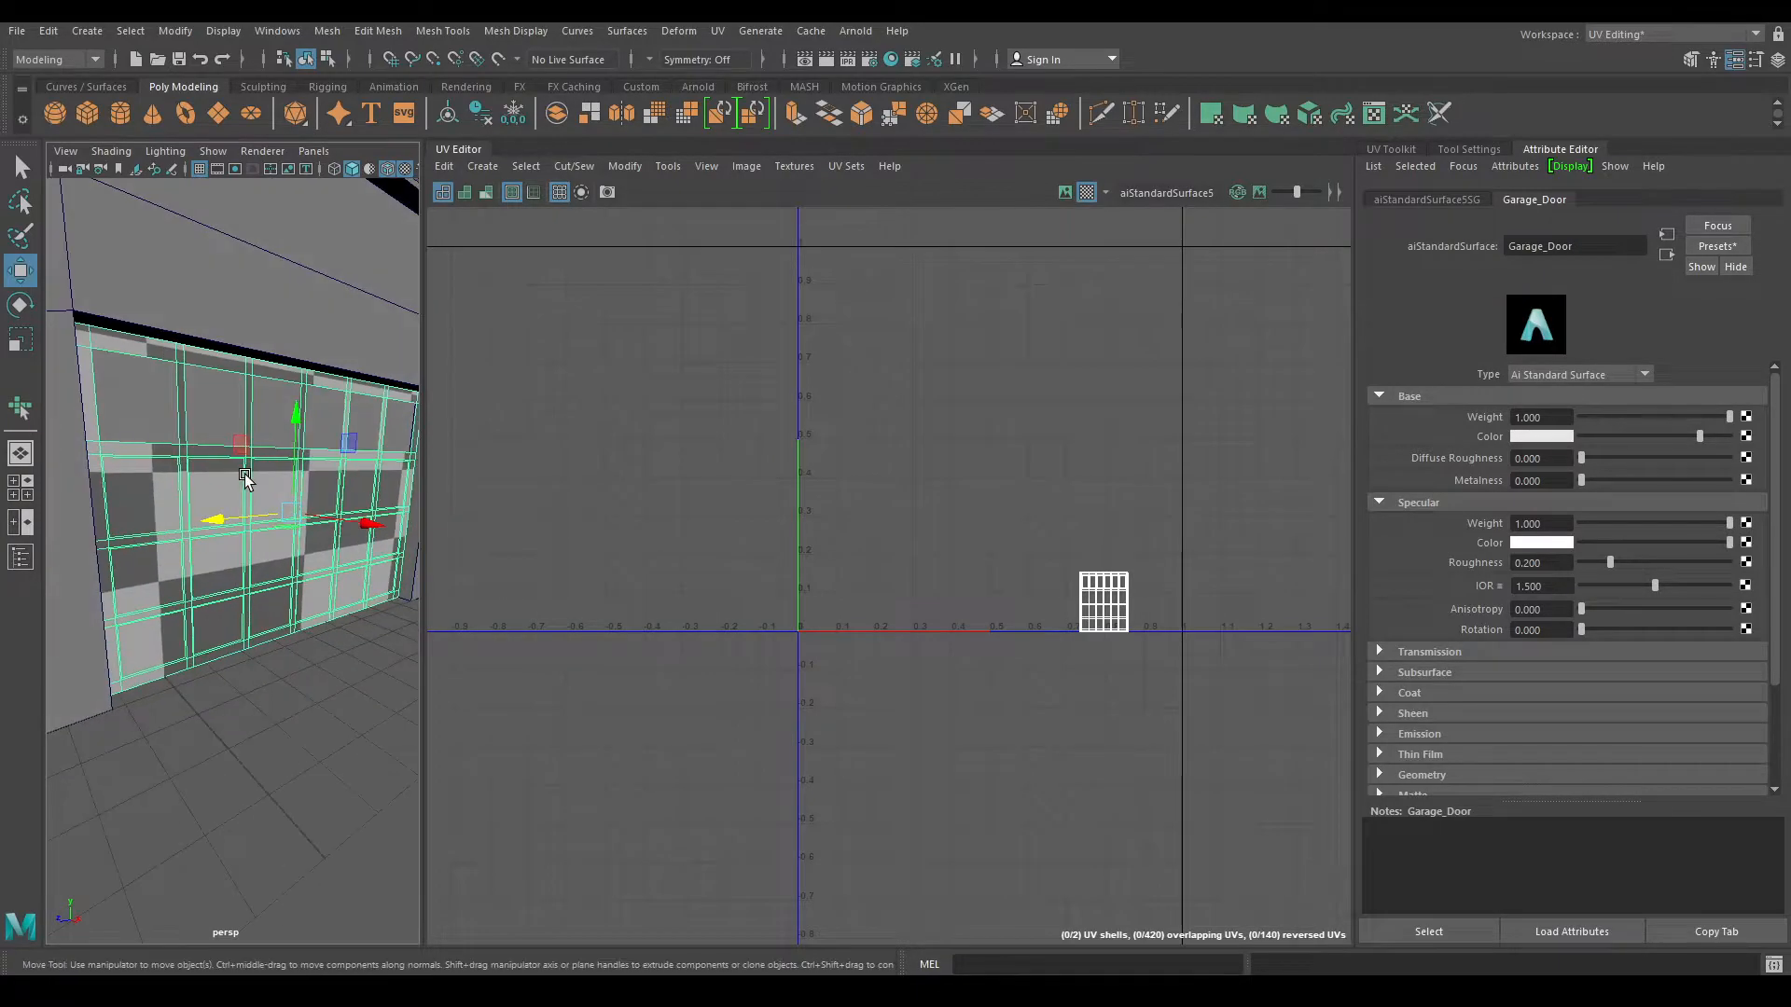
left_click(482, 166)
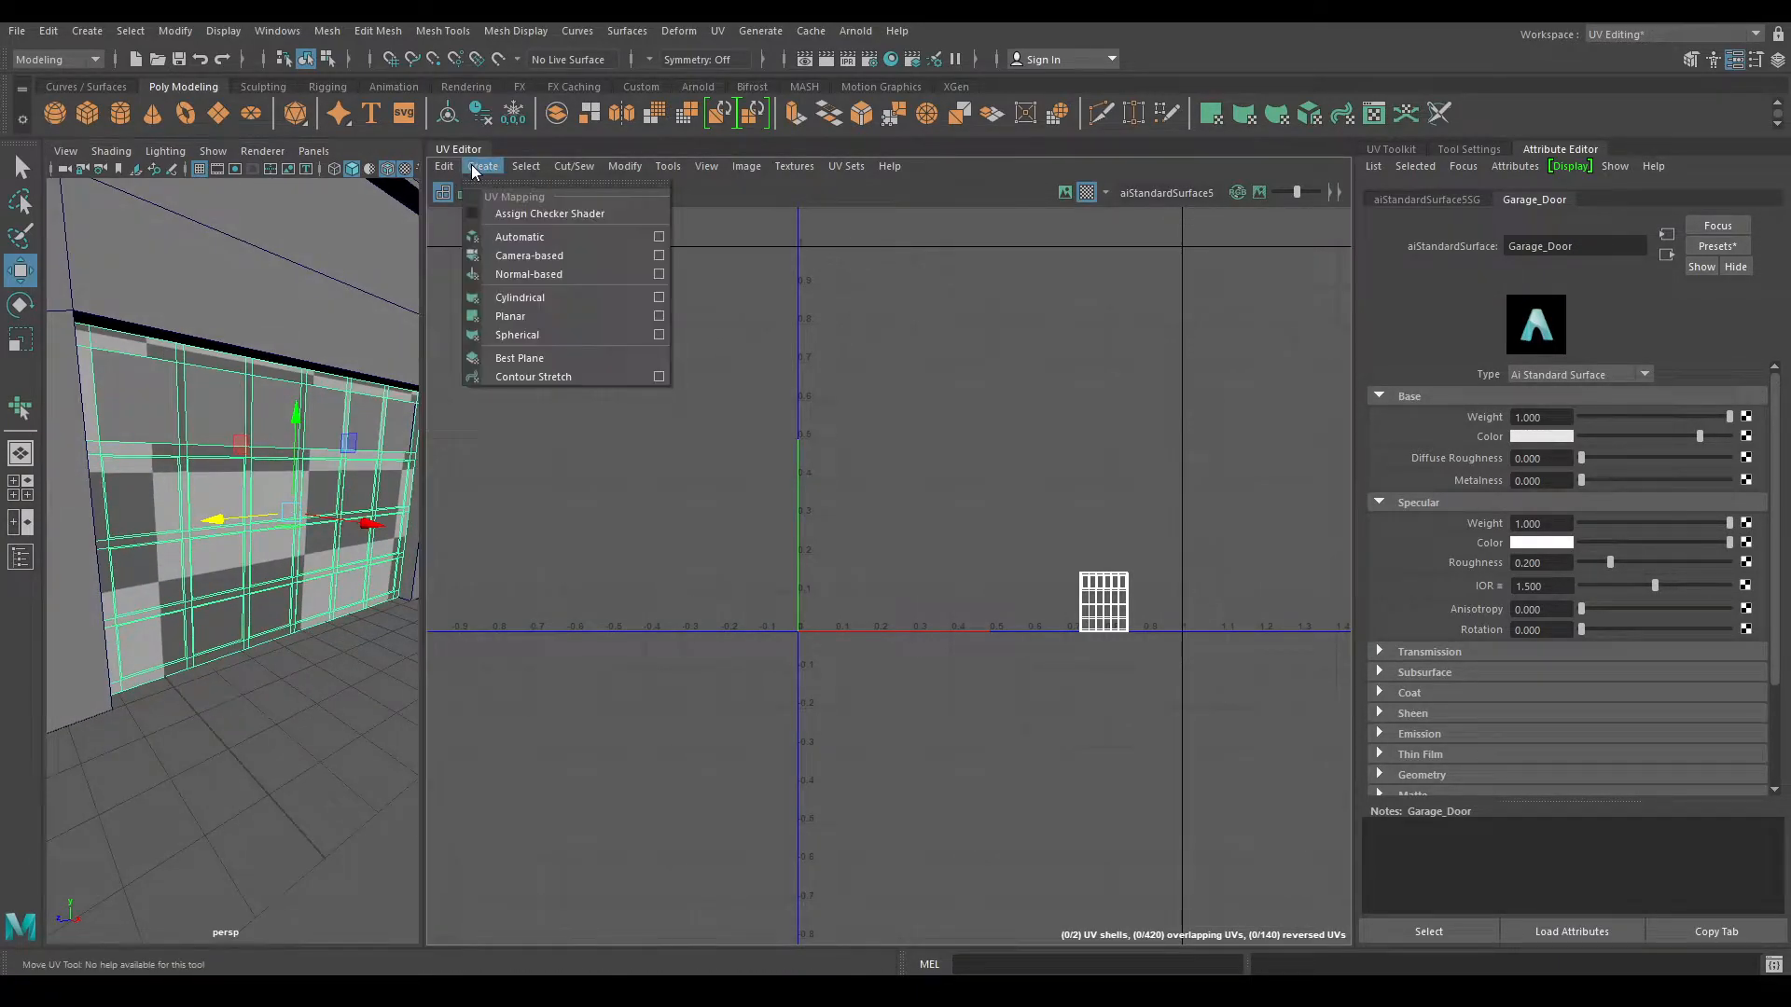
left_click(563, 236)
right_click_drag(784, 481, 881, 802, "alt")
right_click_drag(867, 473, 695, 448)
left_click(892, 490)
key("e")
left_click_drag(892, 494, 692, 580)
key("w")
- Move and sew the horizontal panel shell's side edge to its thin strip and the second large panel shell
right_click_drag(817, 401, 813, 325)
left_click(871, 457)
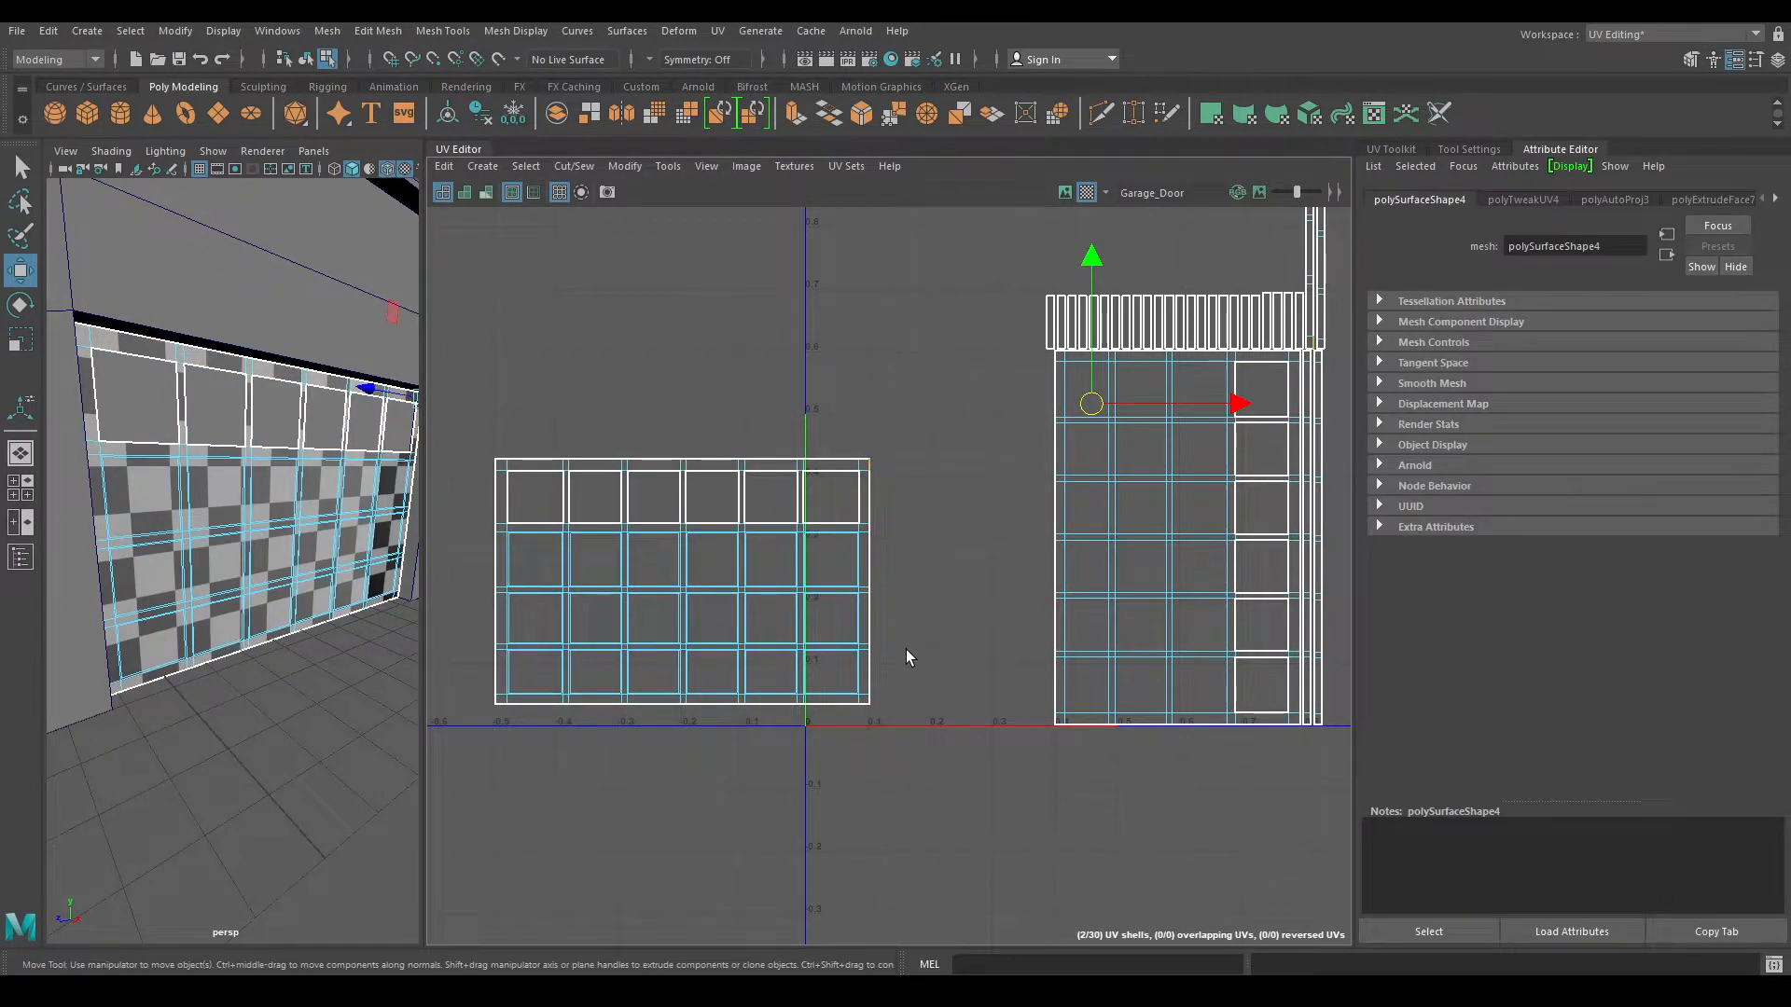
right_click_drag(931, 559, 925, 505, "shift")
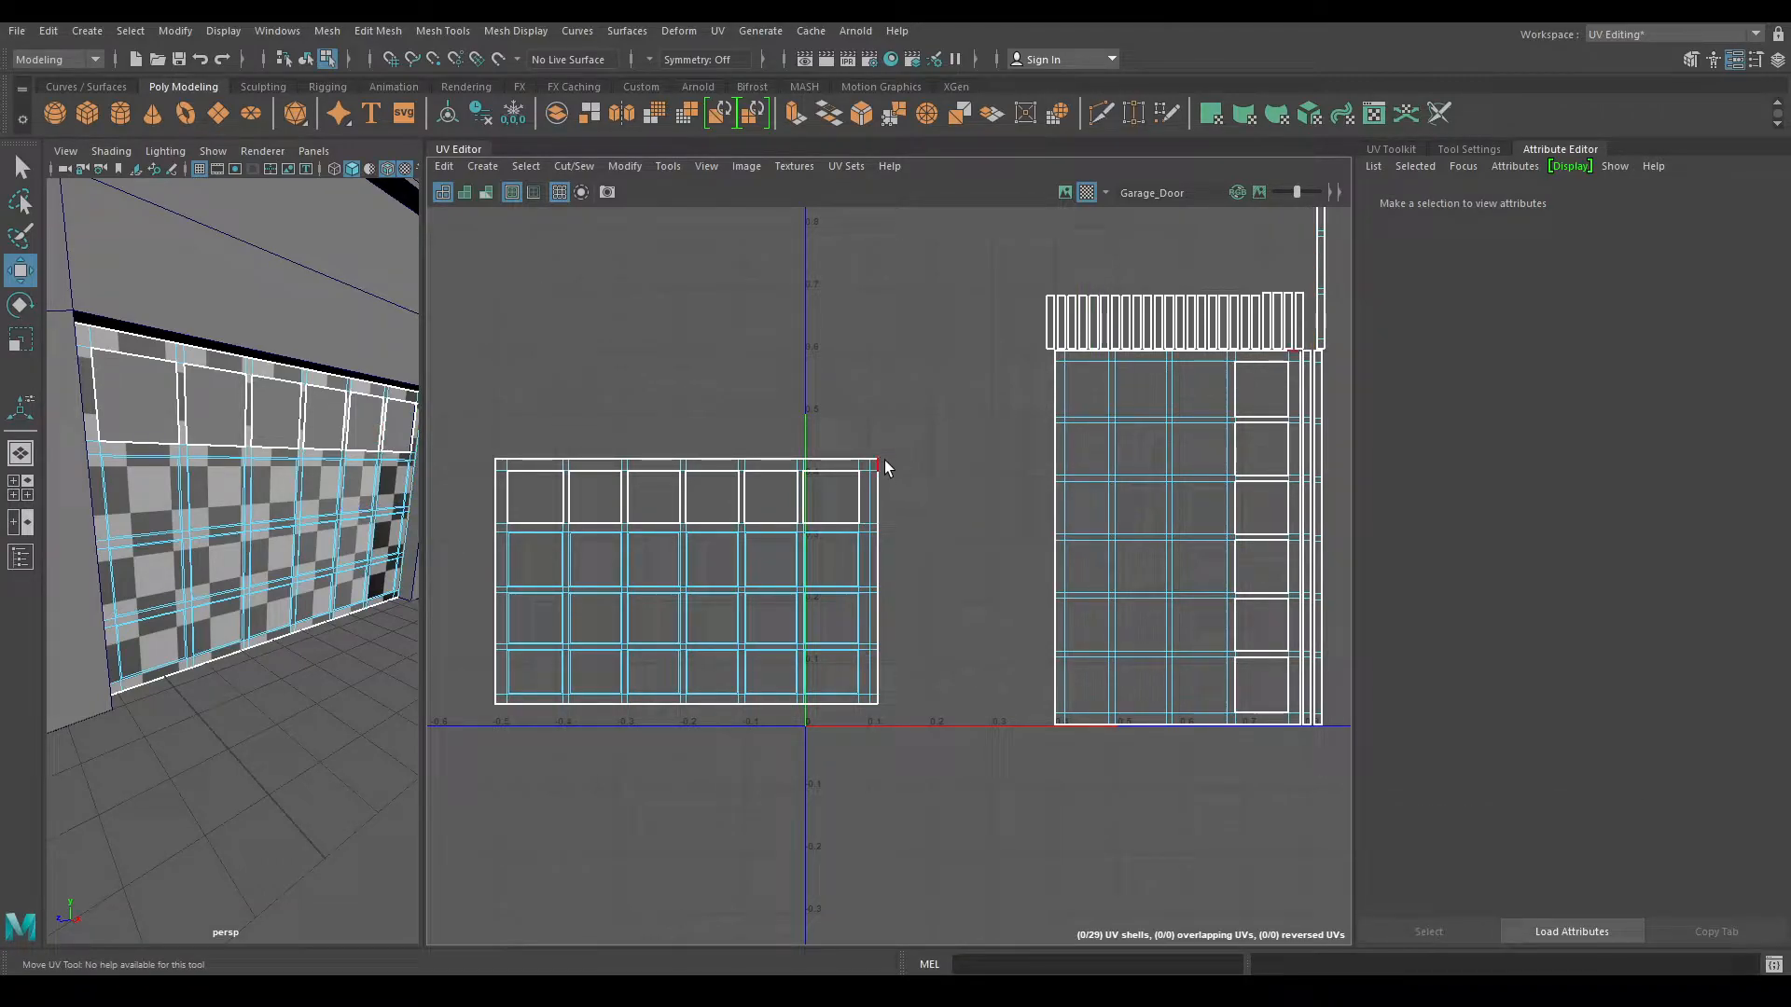
left_click(884, 461)
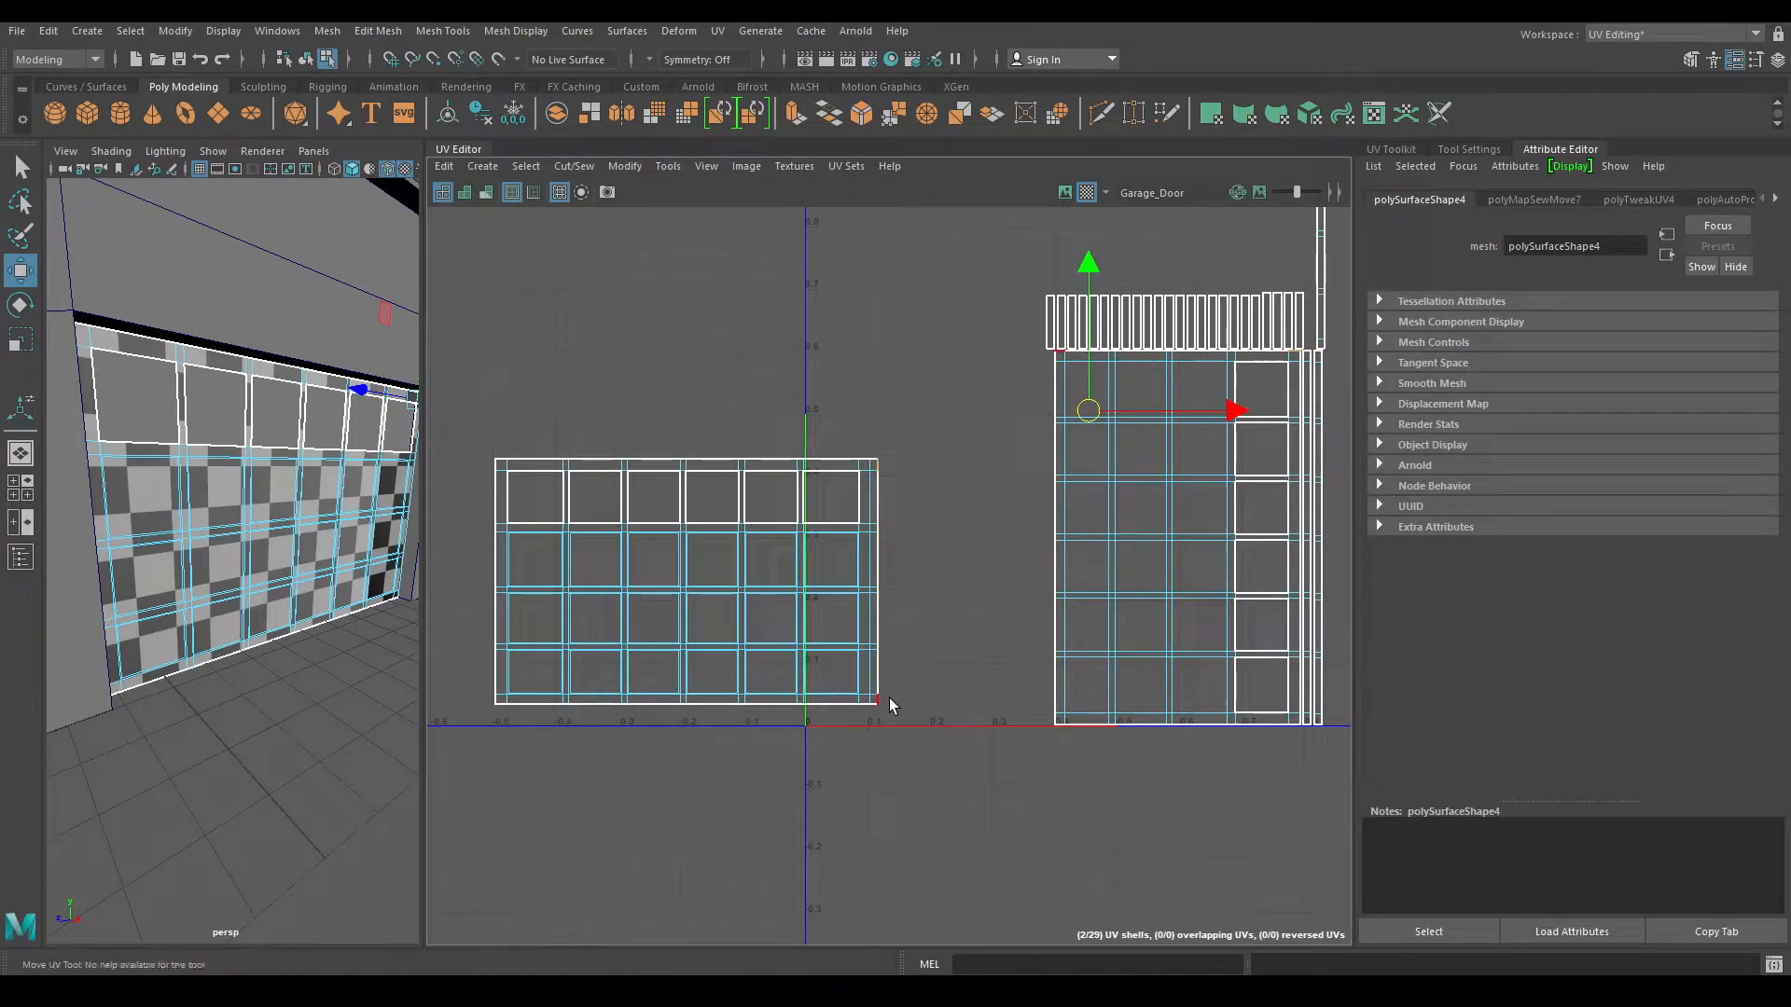
right_click_drag(921, 564, 920, 511, "shift")
scroll(852, 470, "down", 1)
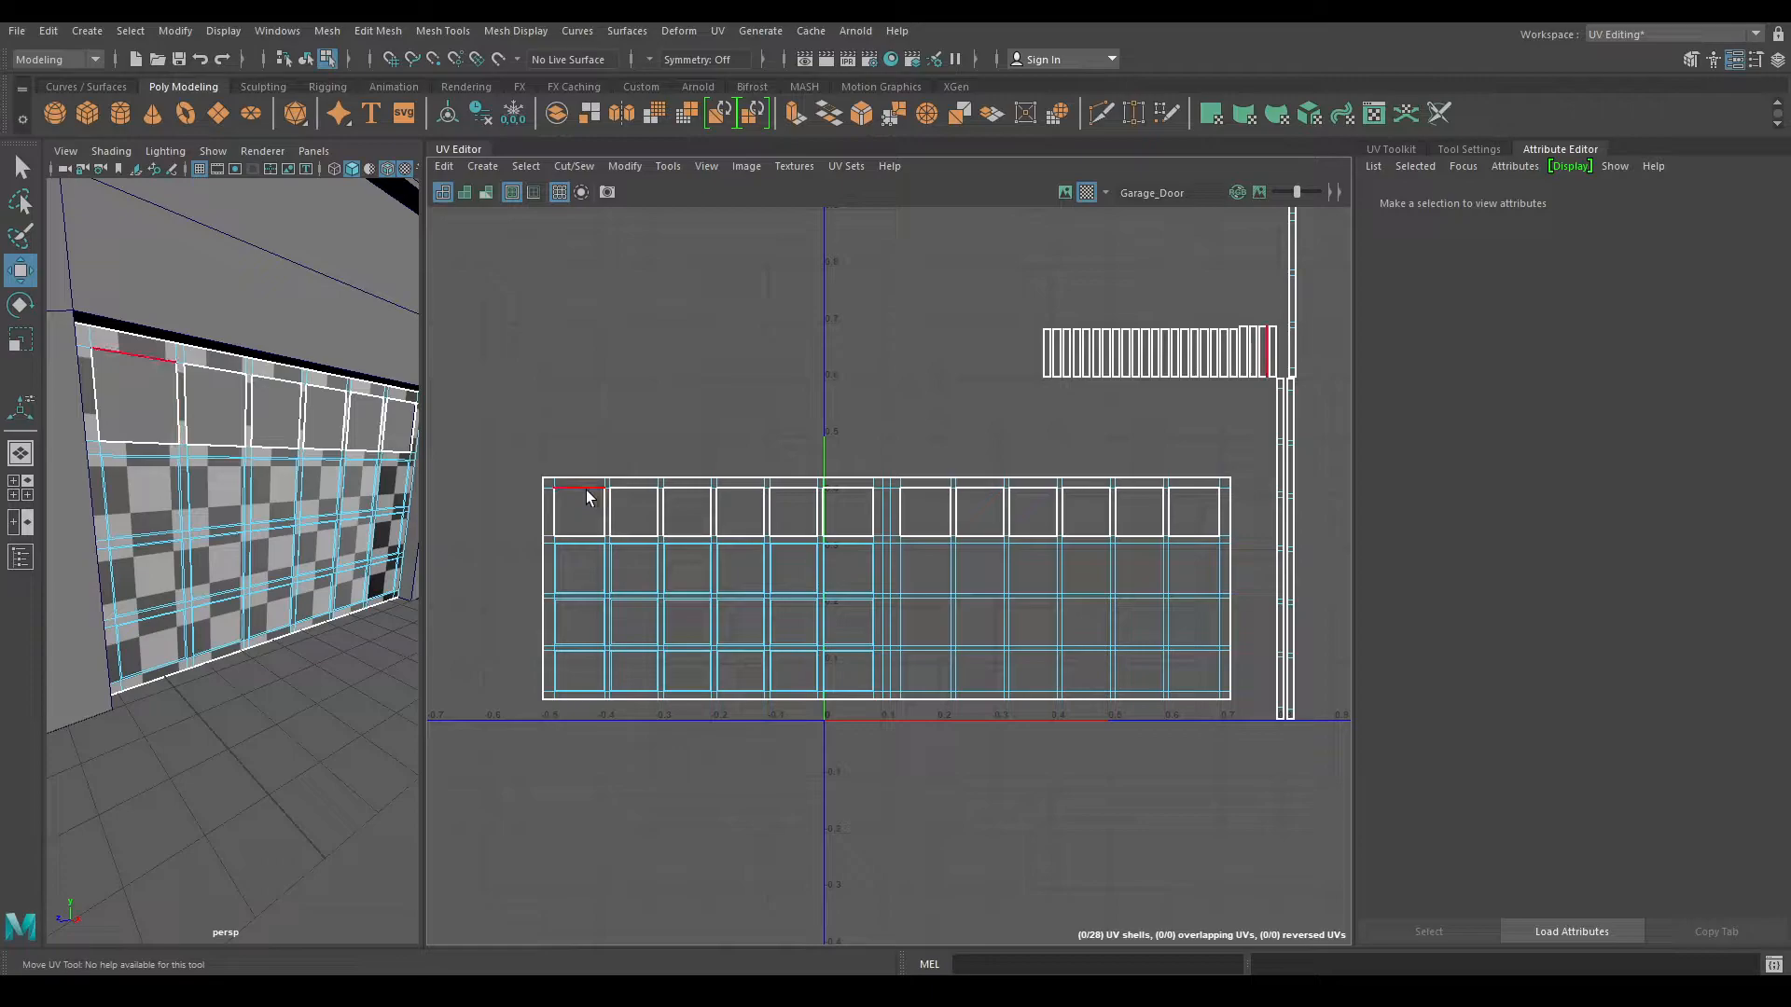
- Select the second garage door panel's bottom edges without the corner edge and move and sew their thin UV strip on
right_click_drag(646, 494, 767, 436, "alt")
middle_click_drag(767, 436, 732, 311, "alt")
left_click(860, 576)
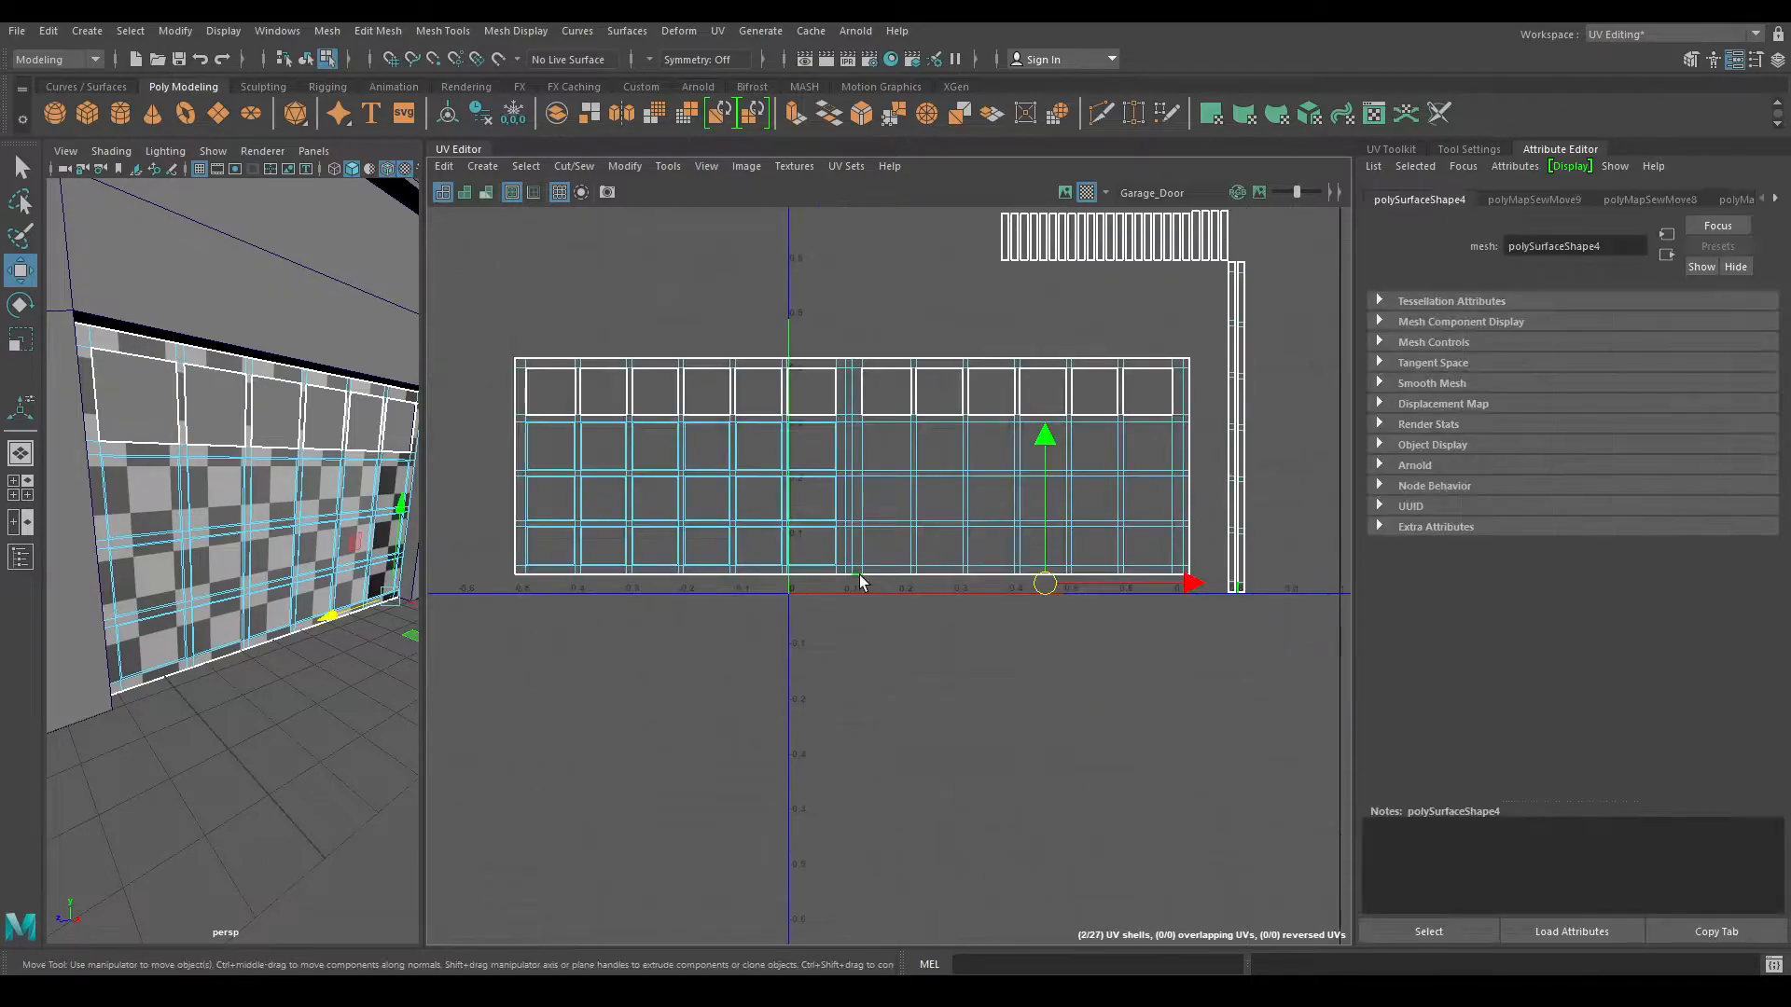
right_click_drag(1186, 589, 1222, 786, "alt")
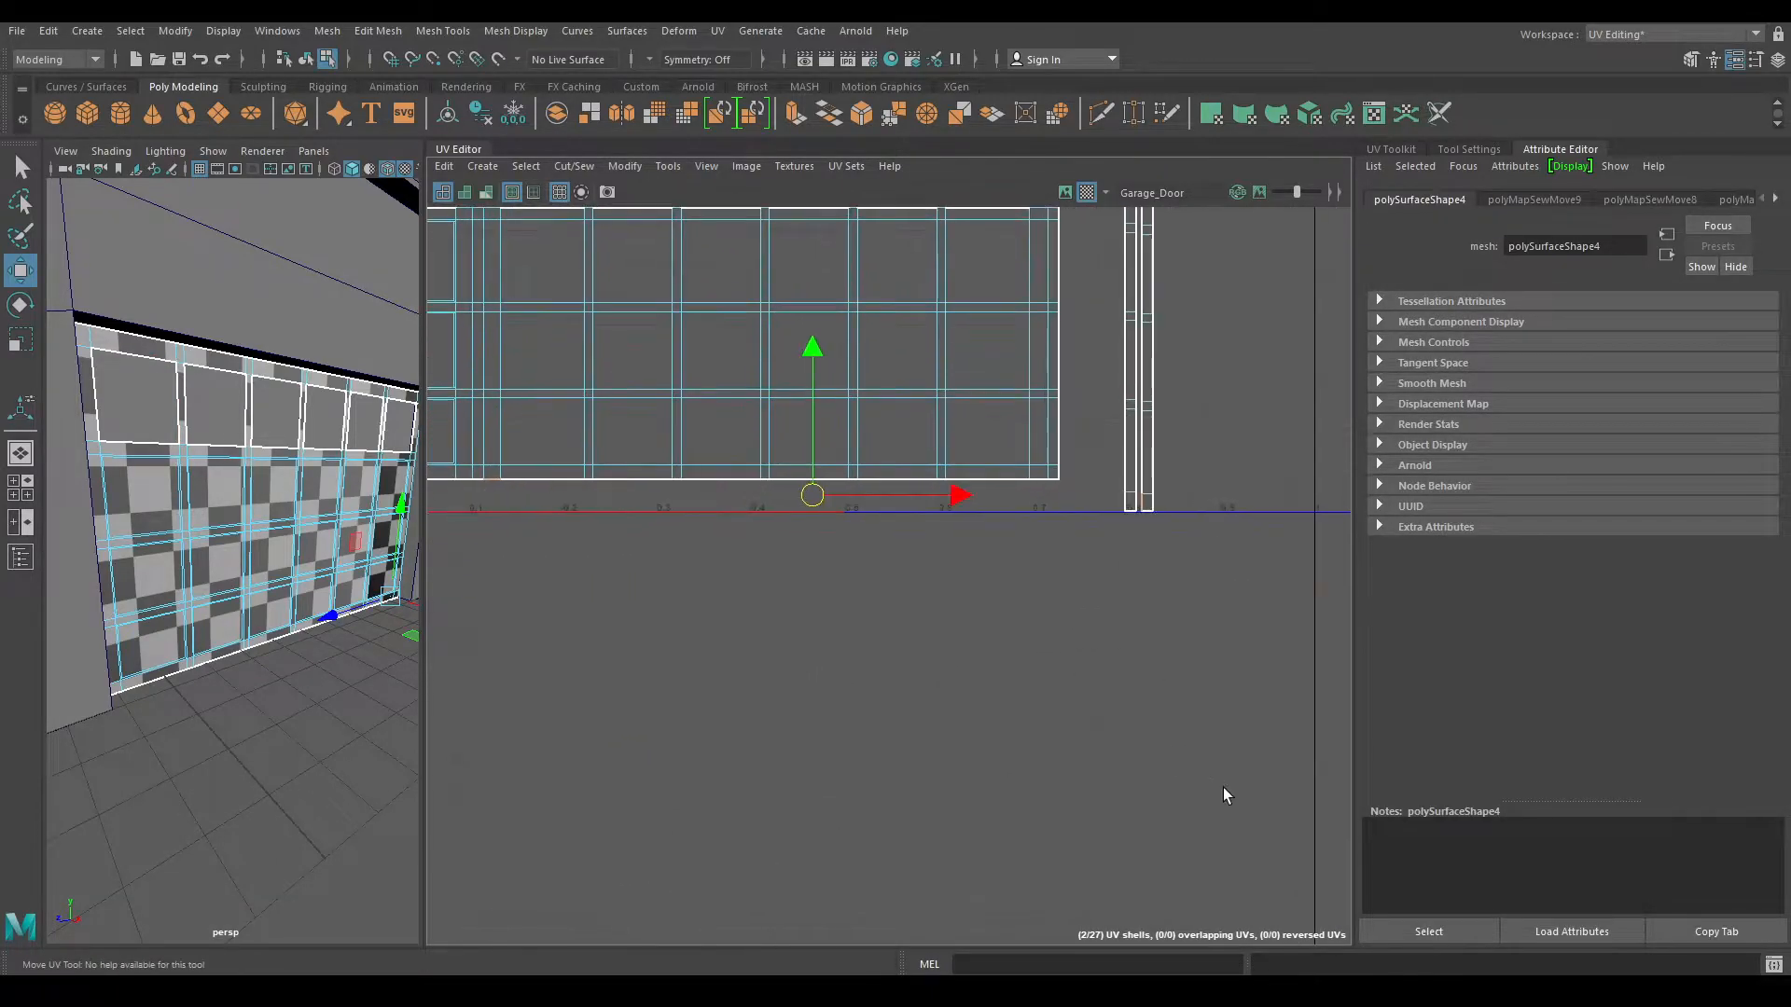
double_click(1056, 484, "shift")
right_click_drag(1056, 484, 1012, 359, "alt")
middle_click_drag(1012, 359, 1100, 601, "alt")
left_click(1150, 724, "ctrl")
right_click_drag(1061, 753, 1061, 688, "shift")
middle_click_drag(1061, 803, 1196, 740, "alt")
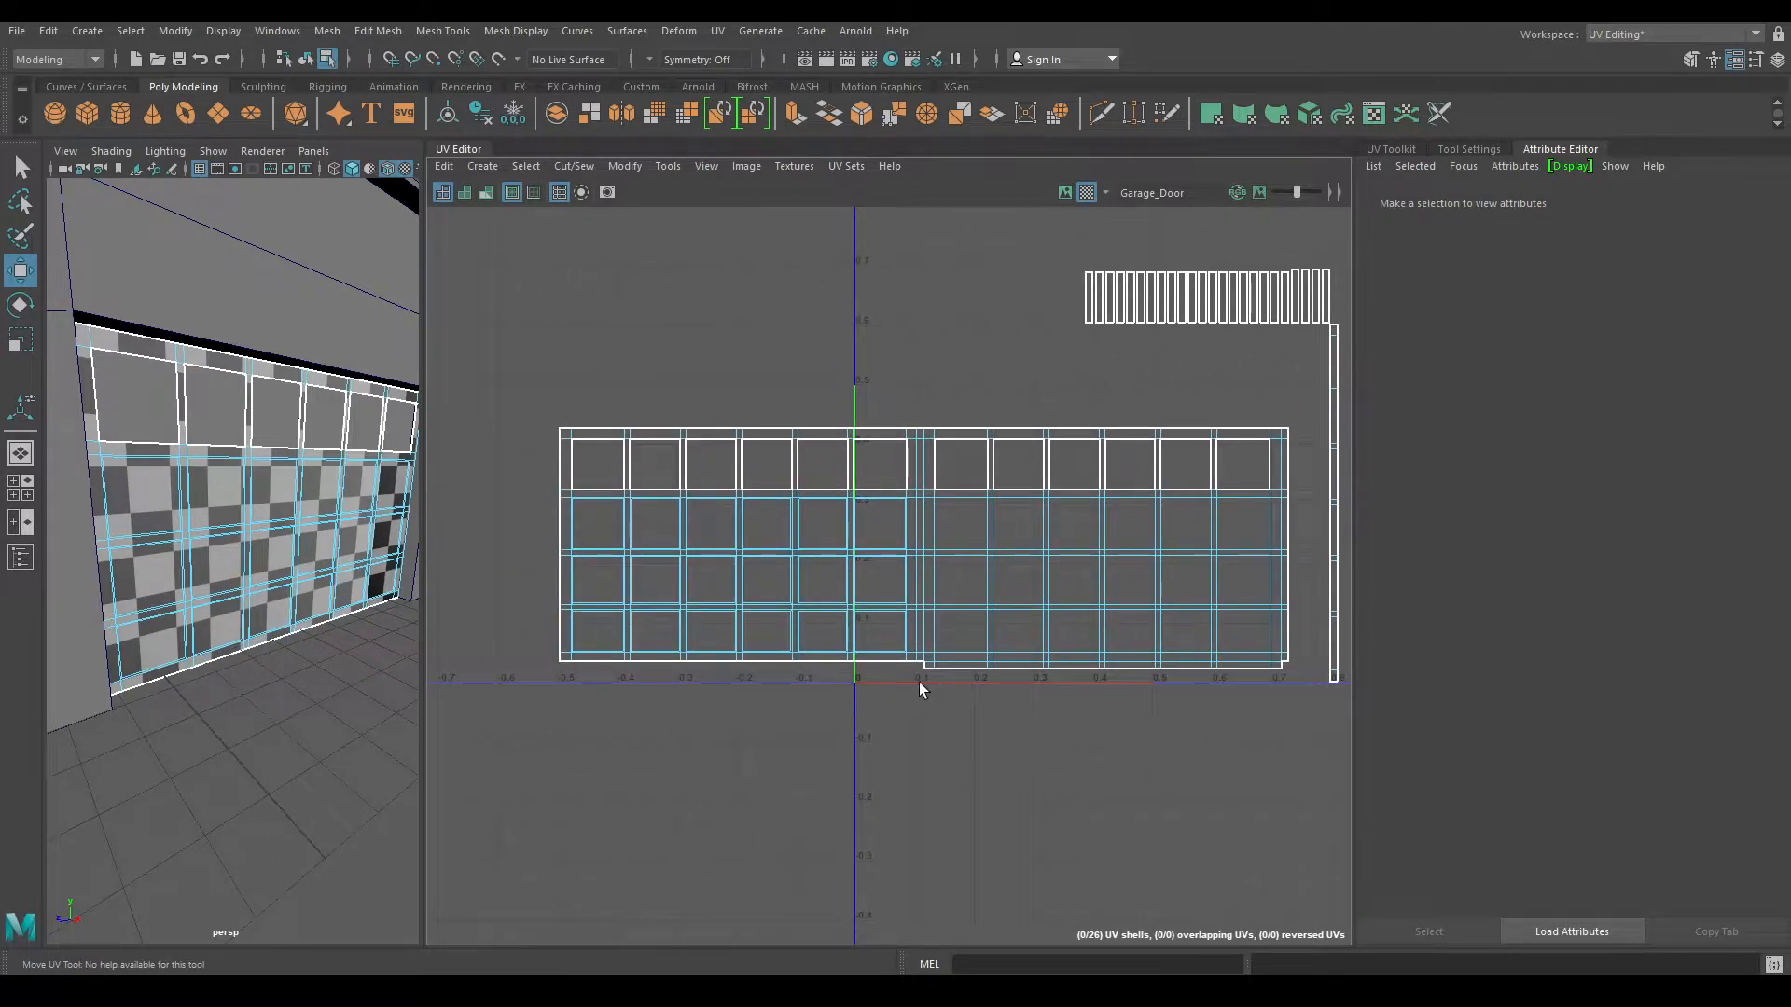
- Move and sew the remaining long UV strip onto the top edge of the second garage door panel
double_click(578, 660)
scroll(937, 697, "down", 2)
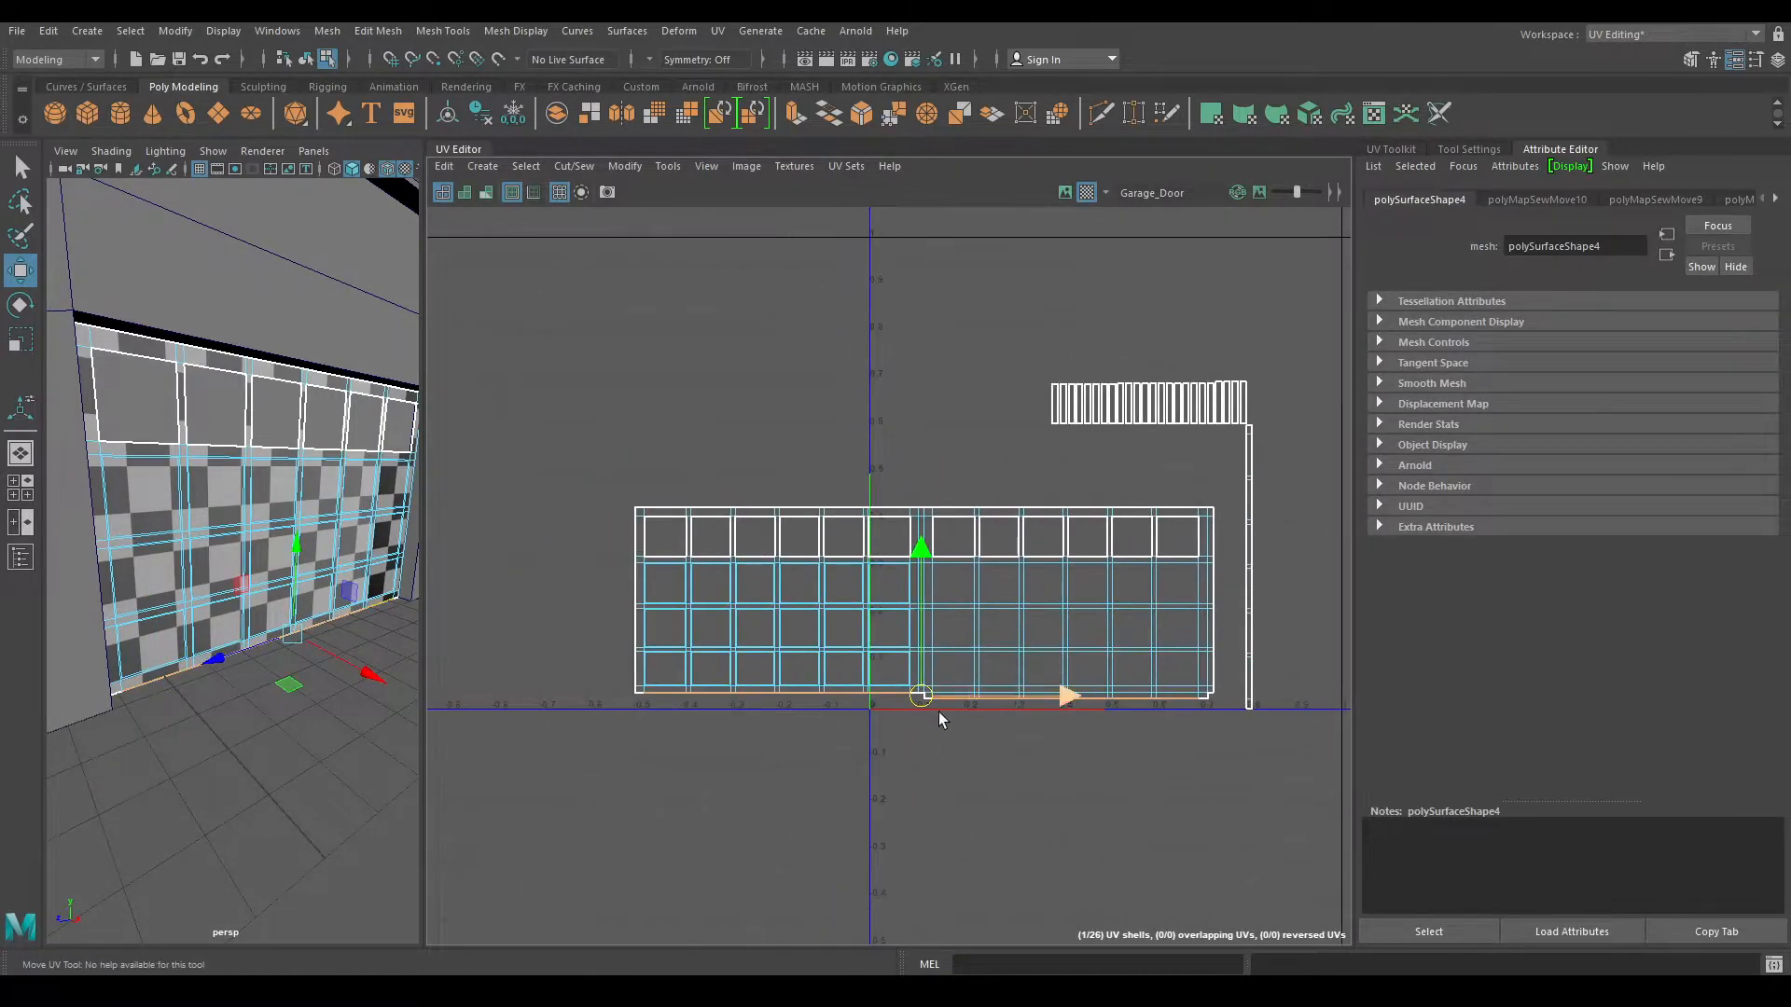
left_click(882, 558)
middle_click_drag(987, 509, 942, 516, "alt")
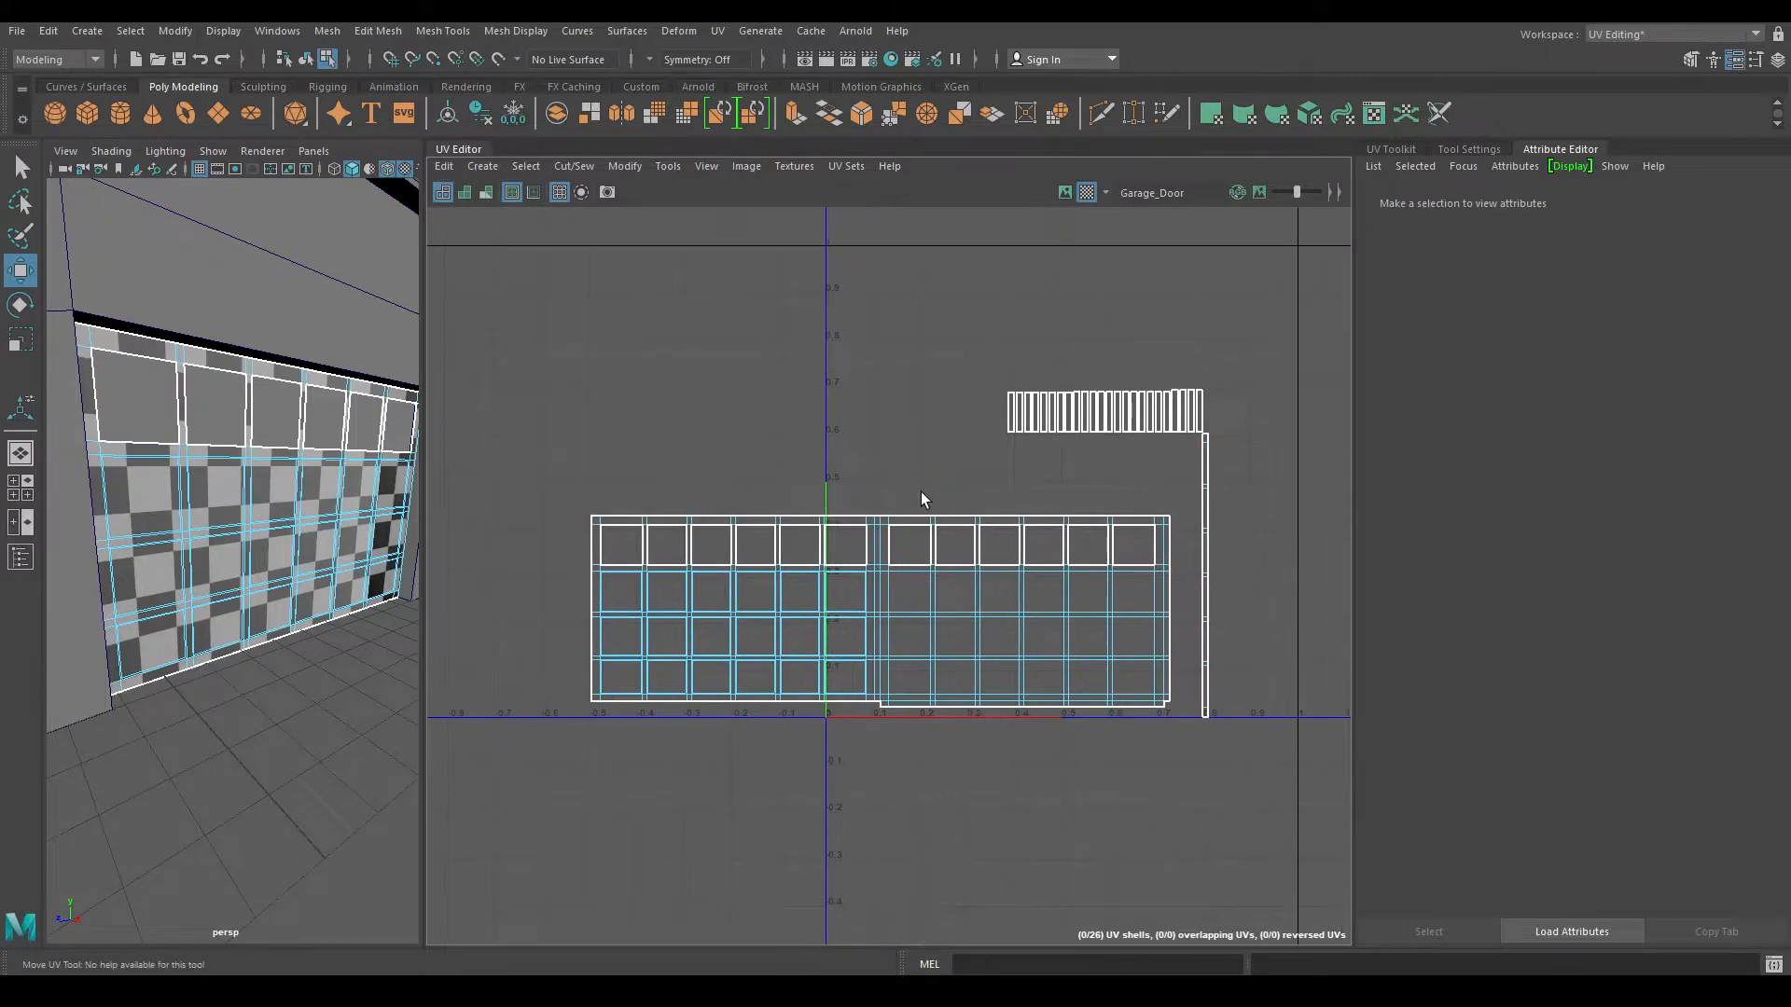
double_click(1161, 517, "shift")
key("g")
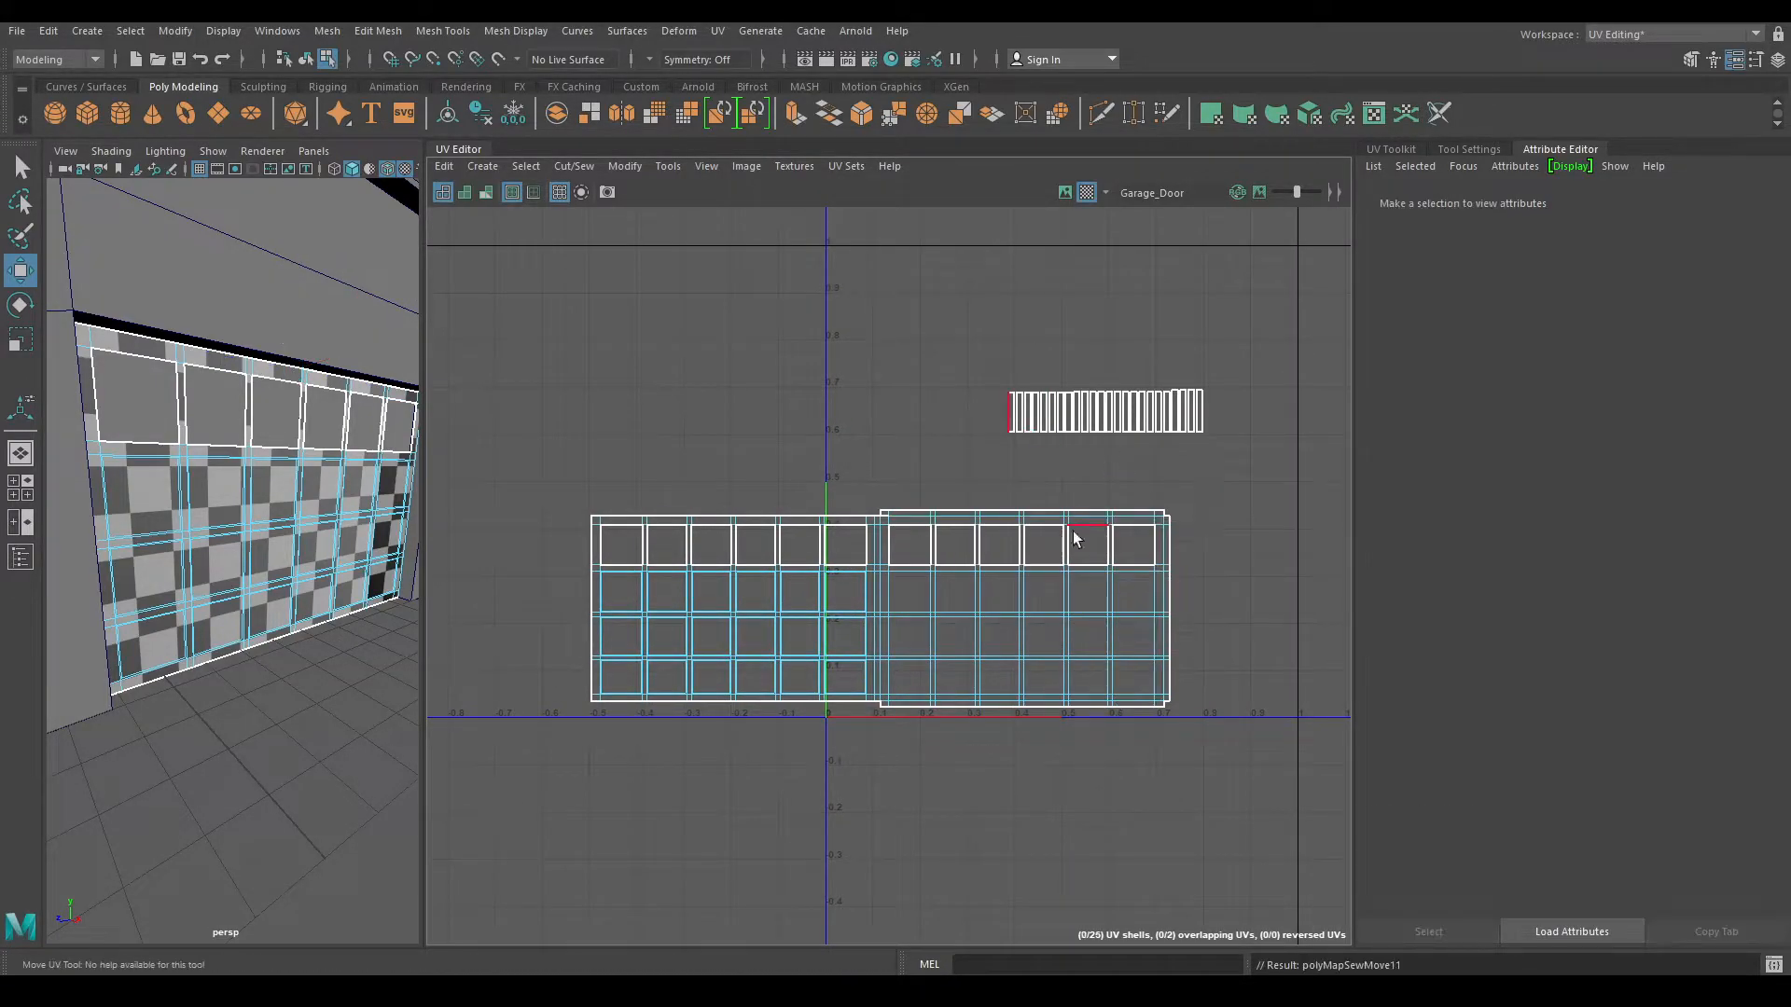
- Move and sew the short open edge where the top strip meets the second garage door panel
right_click_drag(979, 513, 1000, 783, "alt")
scroll(998, 618, "up", 5)
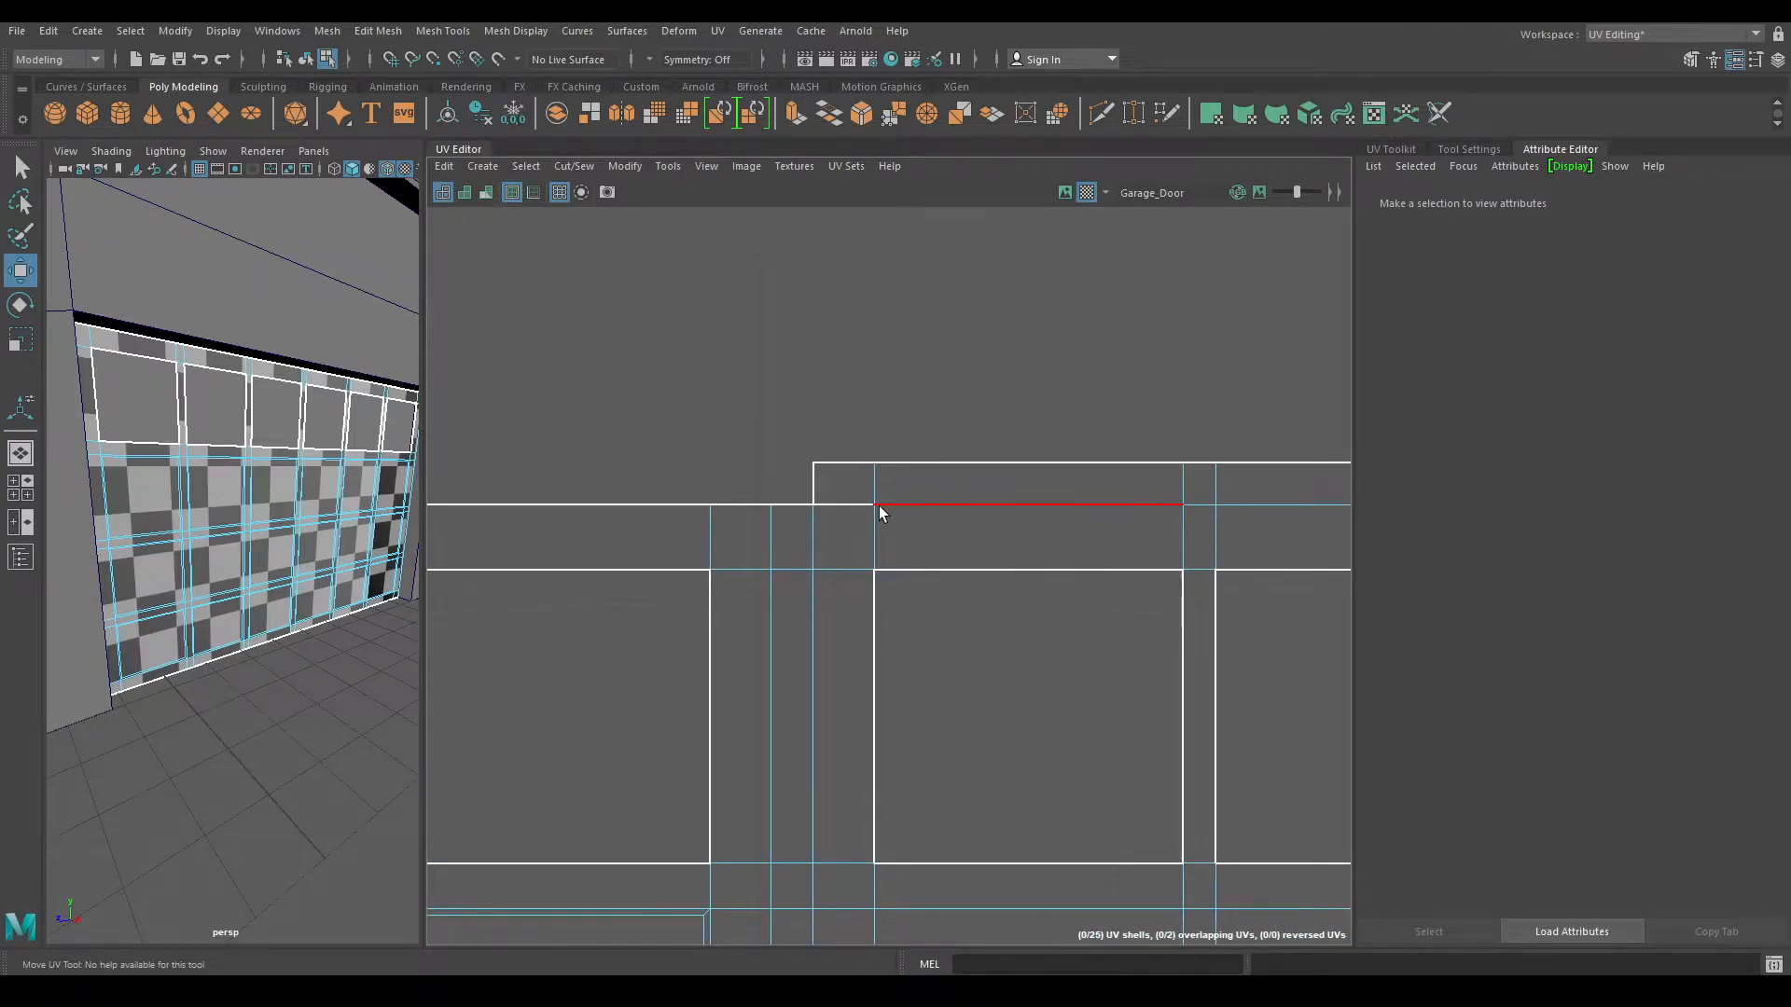
left_click_drag(842, 529, 842, 530)
right_click_drag(856, 518, 858, 427, "shift")
left_click(863, 401)
right_click_drag(1022, 747, 947, 199, "alt")
scroll(1060, 687, "down", 4)
scroll(1059, 684, "down", 5)
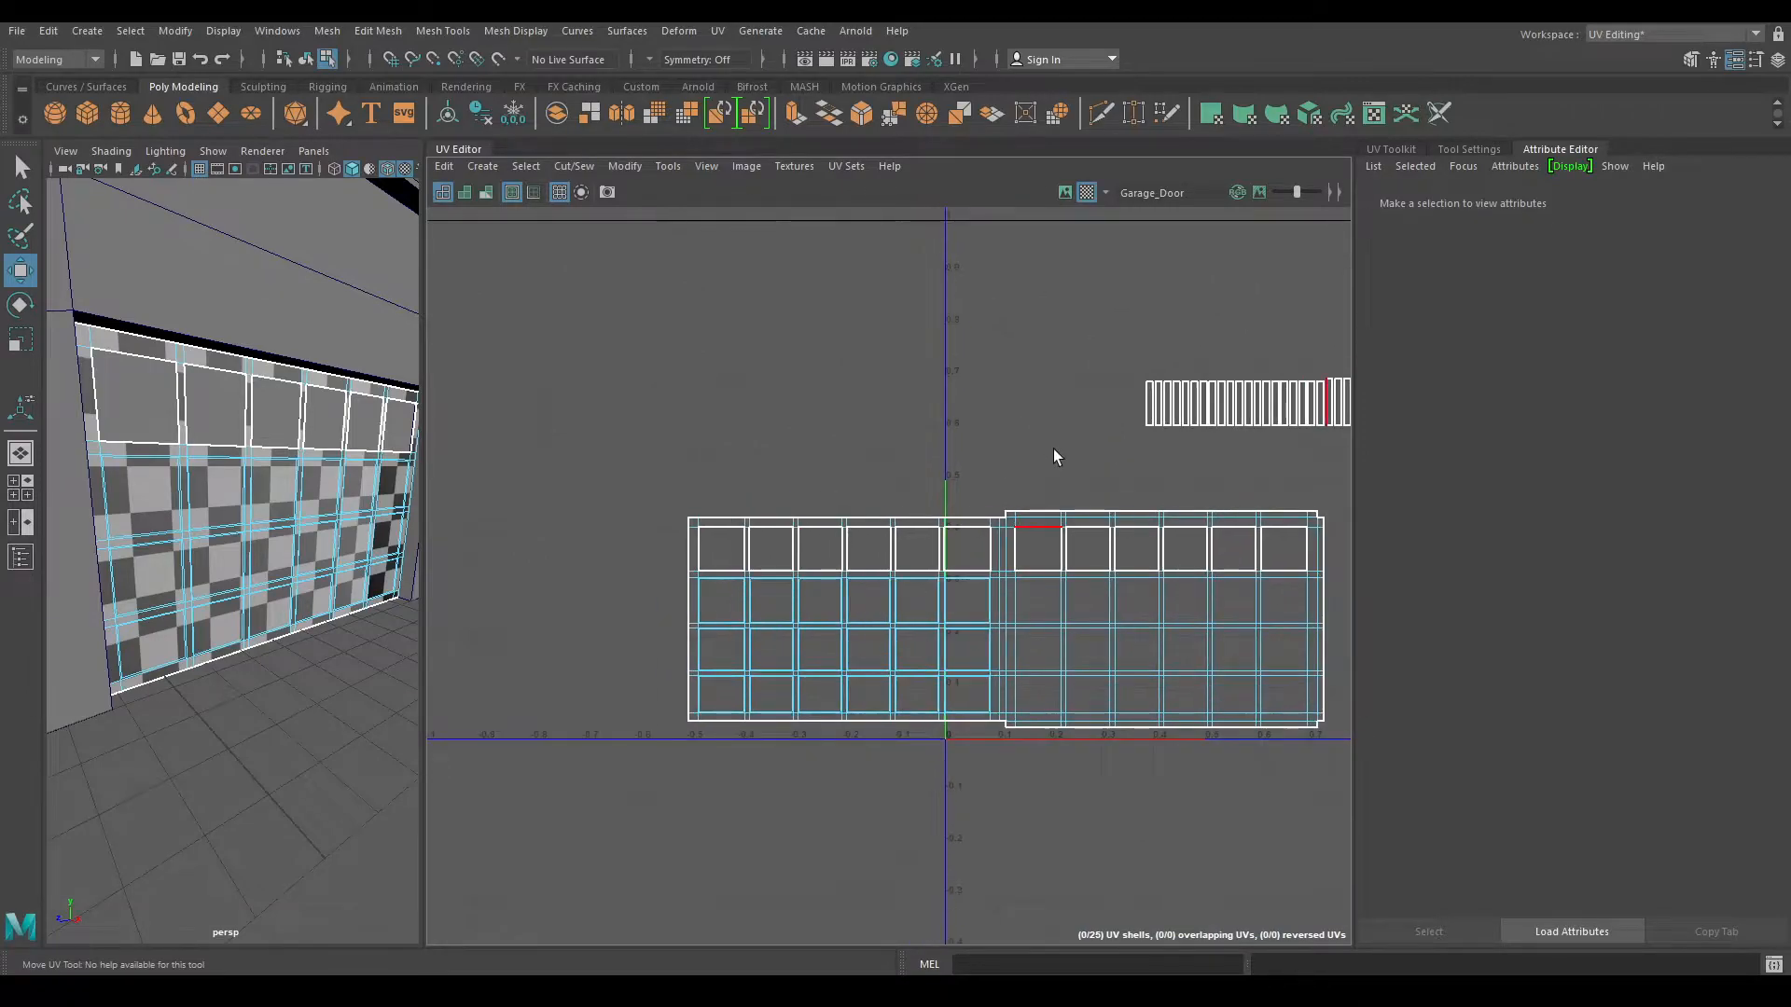
- Select the edges of the six window openings in the second panel and move and sew their small strips on
middle_click_drag(1054, 449, 919, 445, "alt")
scroll(920, 445, "down", 1)
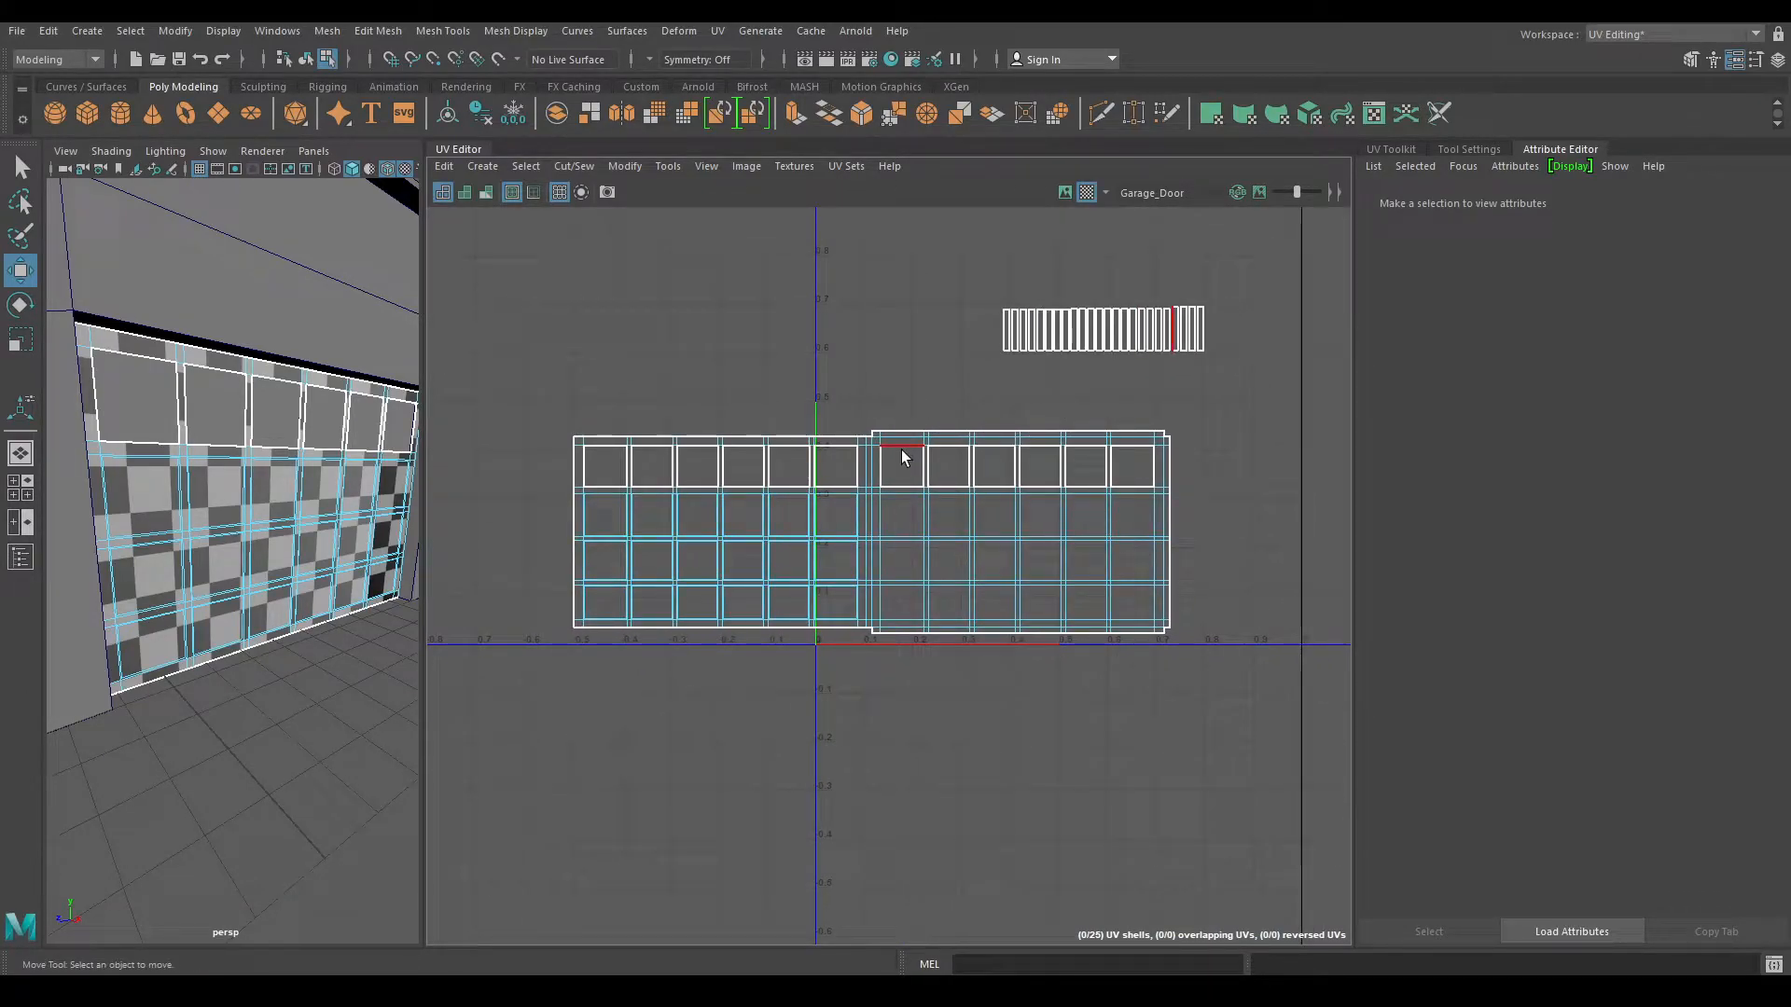
left_click(933, 450)
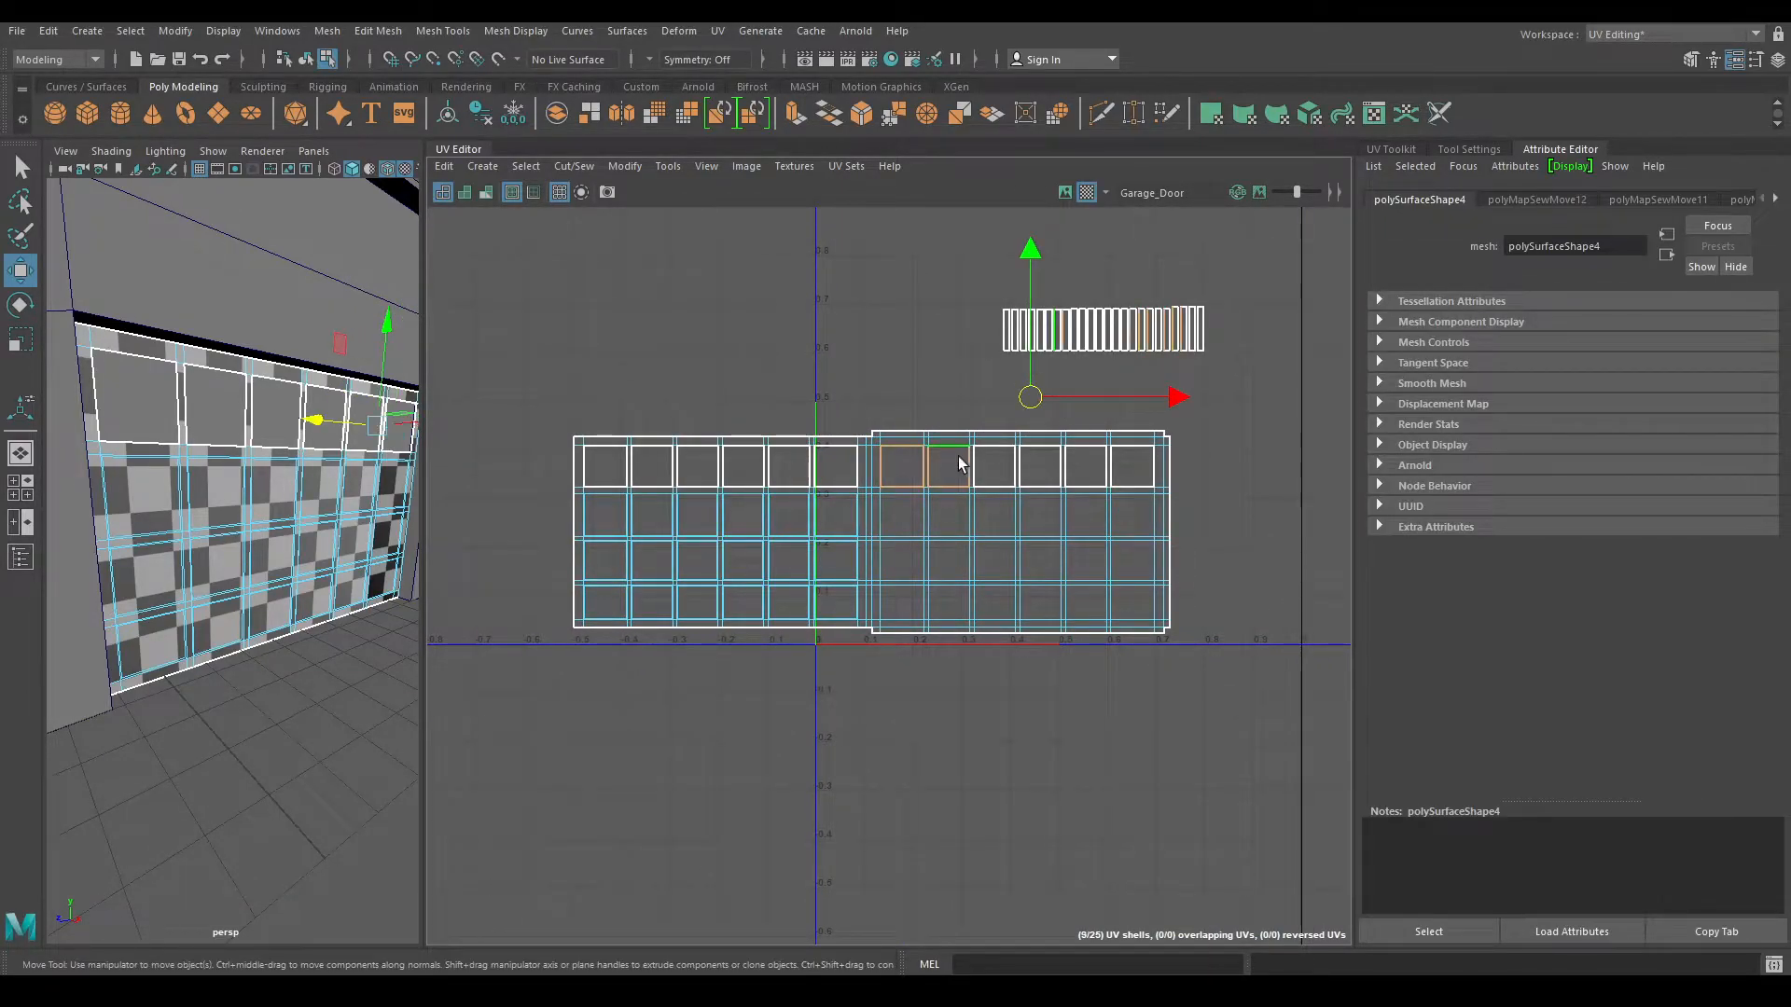
left_click_drag(1009, 457, 1119, 454)
right_click_drag(1015, 481, 1000, 427, "shift")
- Select the sewn garage door shell and lay it out within the 0–1 UV space
right_click_drag(940, 358, 758, 433)
left_click(903, 507)
key("f")
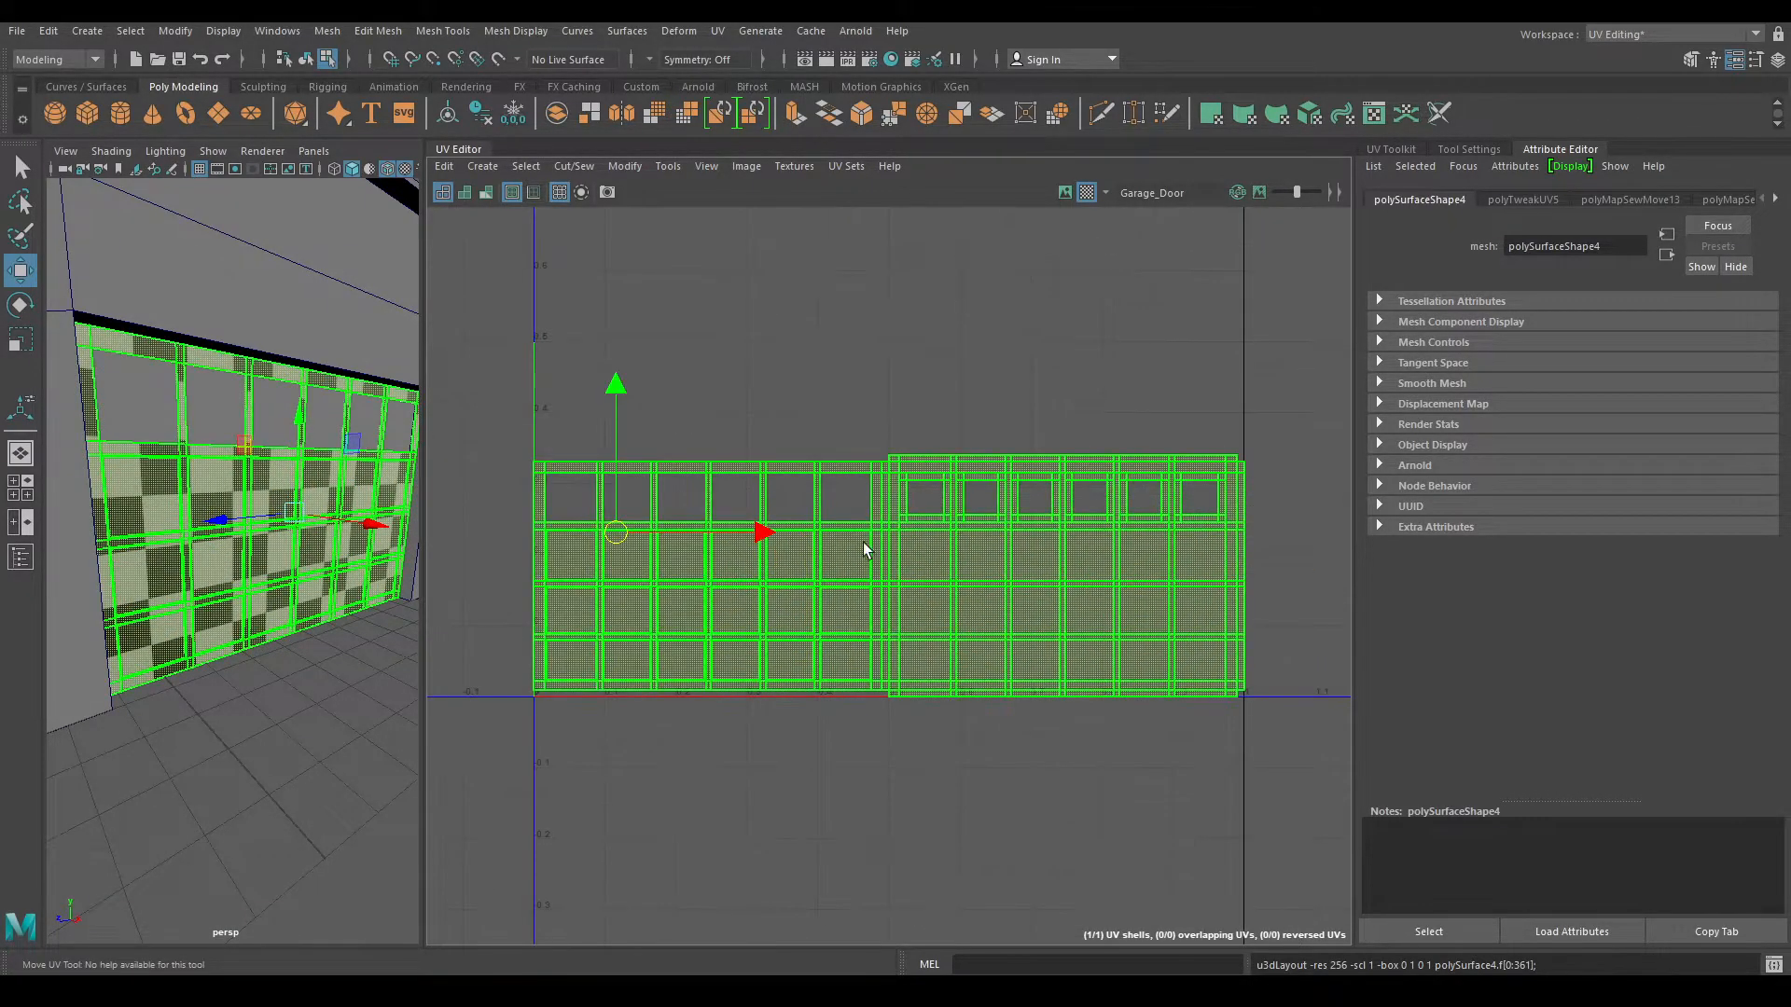
- Select the windowed entry door in the house wall and assign it the existing Garage_Door material
left_click_drag(256, 490, 227, 479, "alt")
right_click_drag(226, 479, 313, 423, "alt")
middle_click_drag(296, 580, 362, 657, "alt")
right_click_drag(362, 658, 312, 767, "alt")
left_click_drag(312, 767, 308, 561, "alt")
left_click(240, 601)
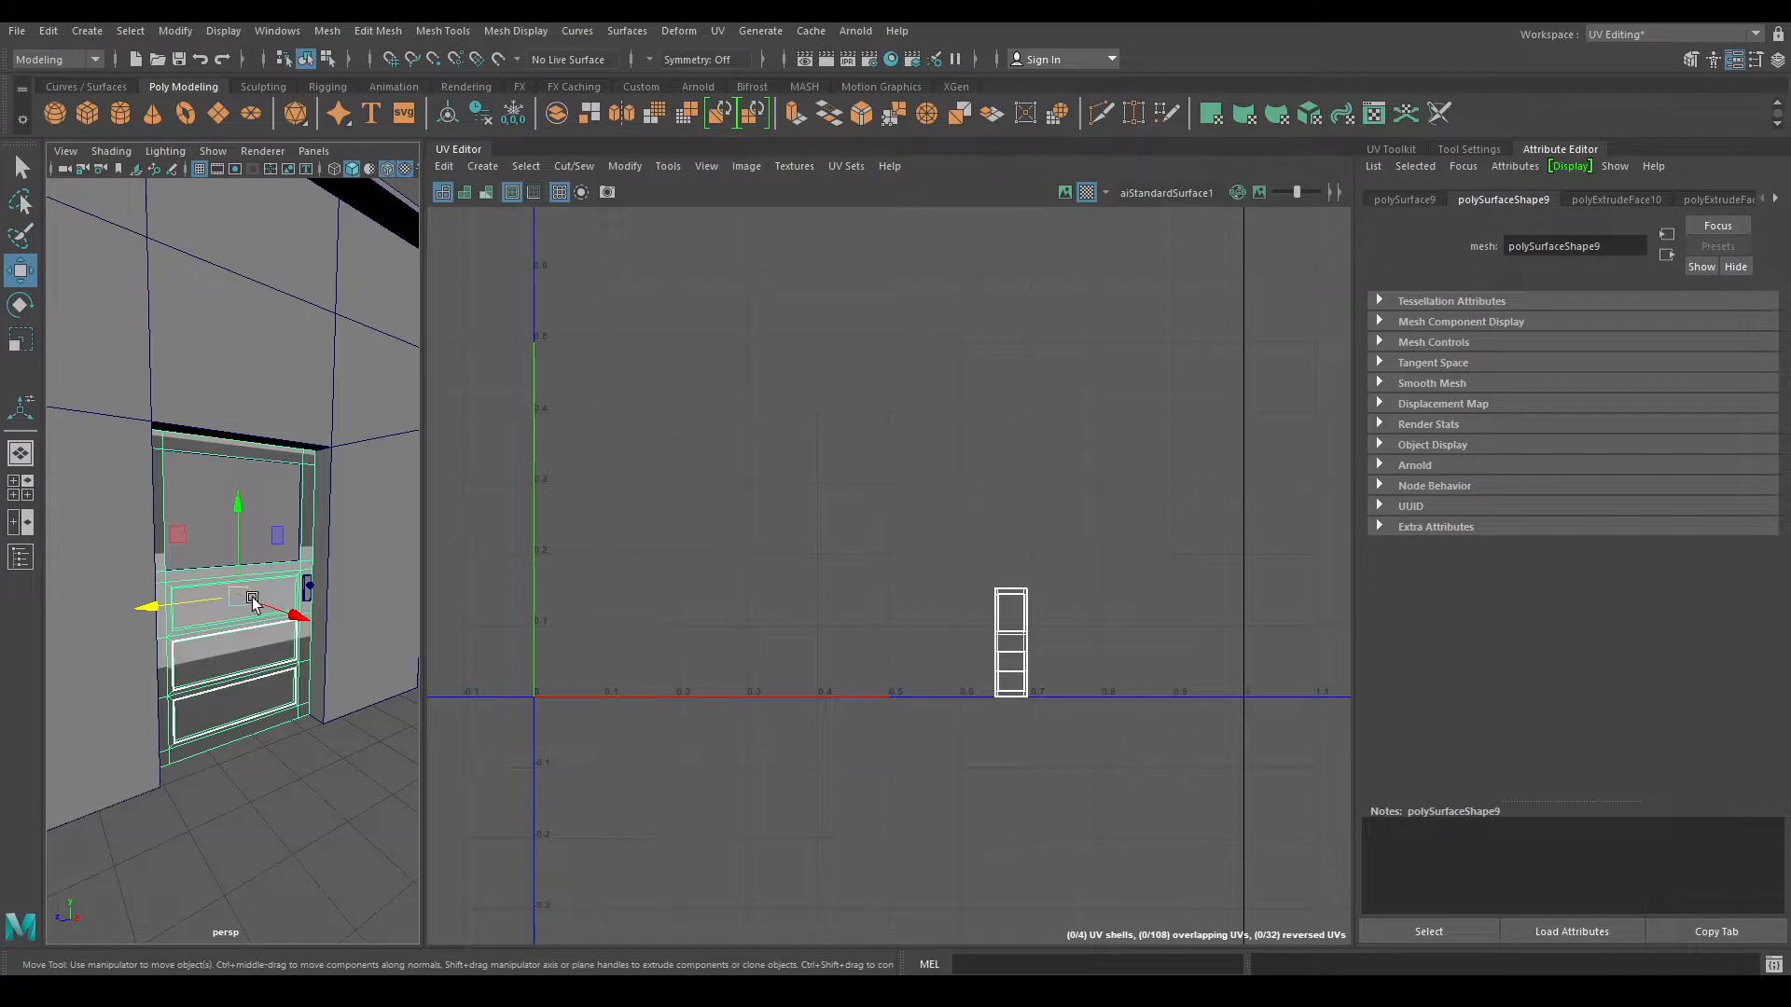
right_click_drag(252, 602, 270, 644, "alt")
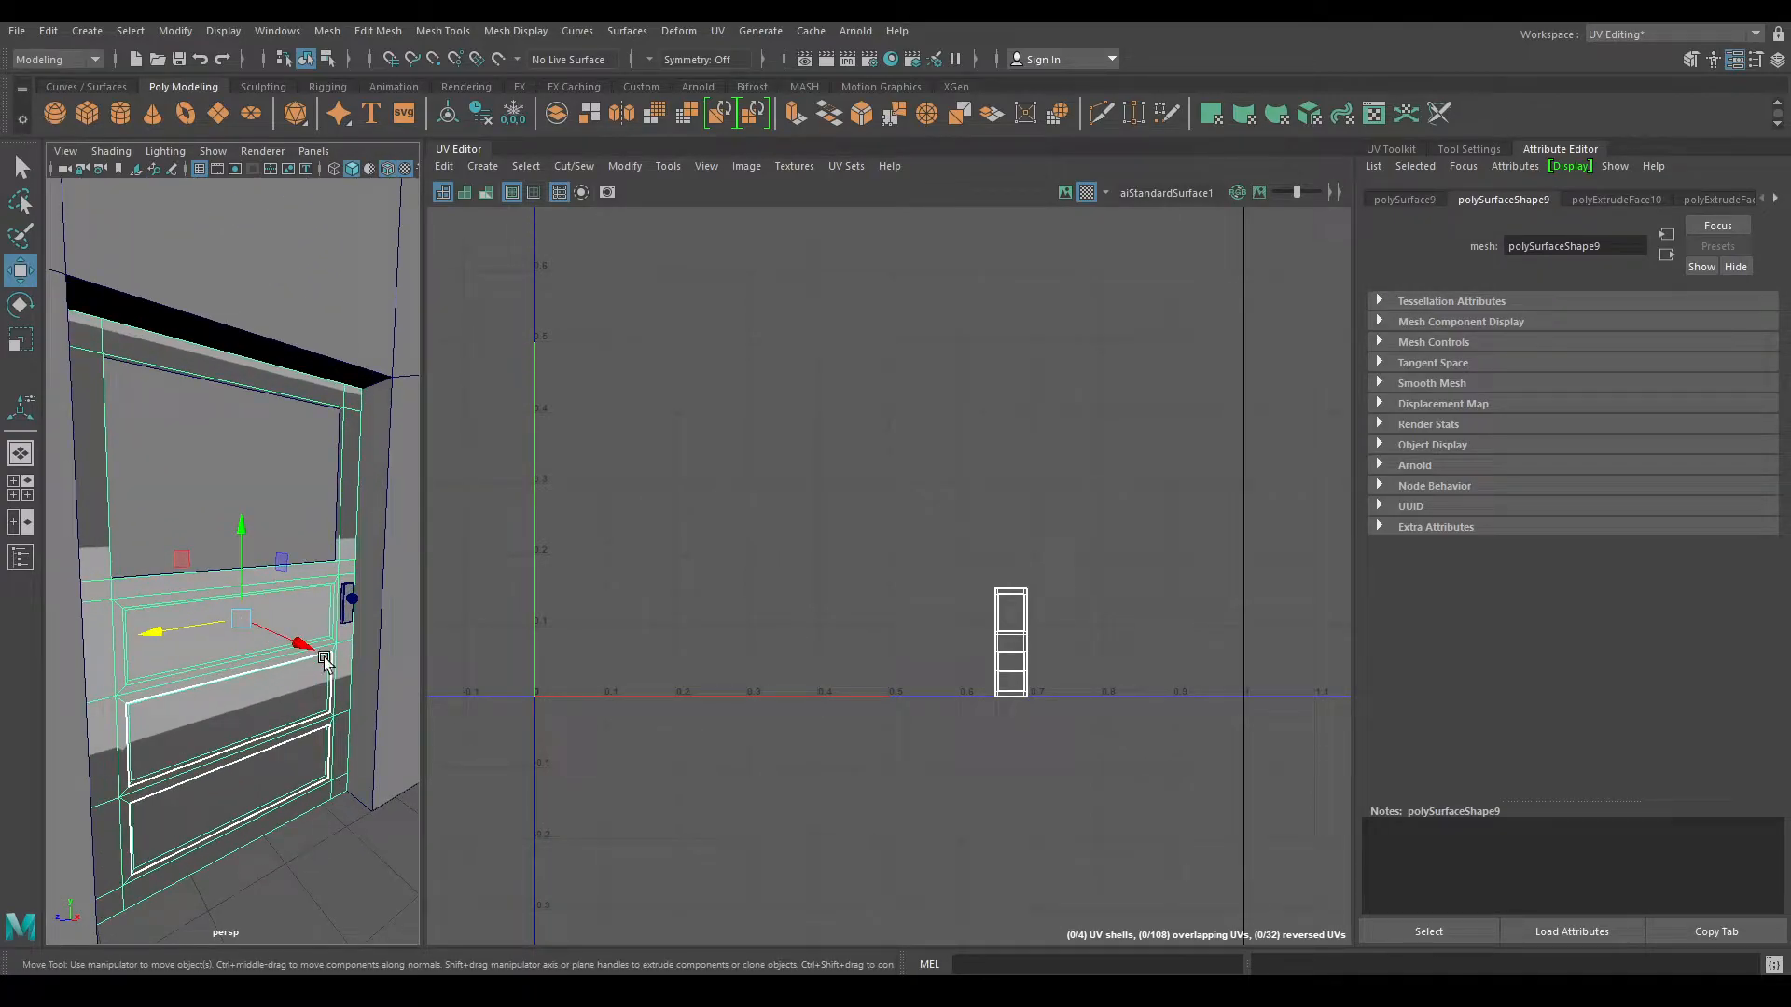
left_click_drag(284, 607, 272, 585, "alt")
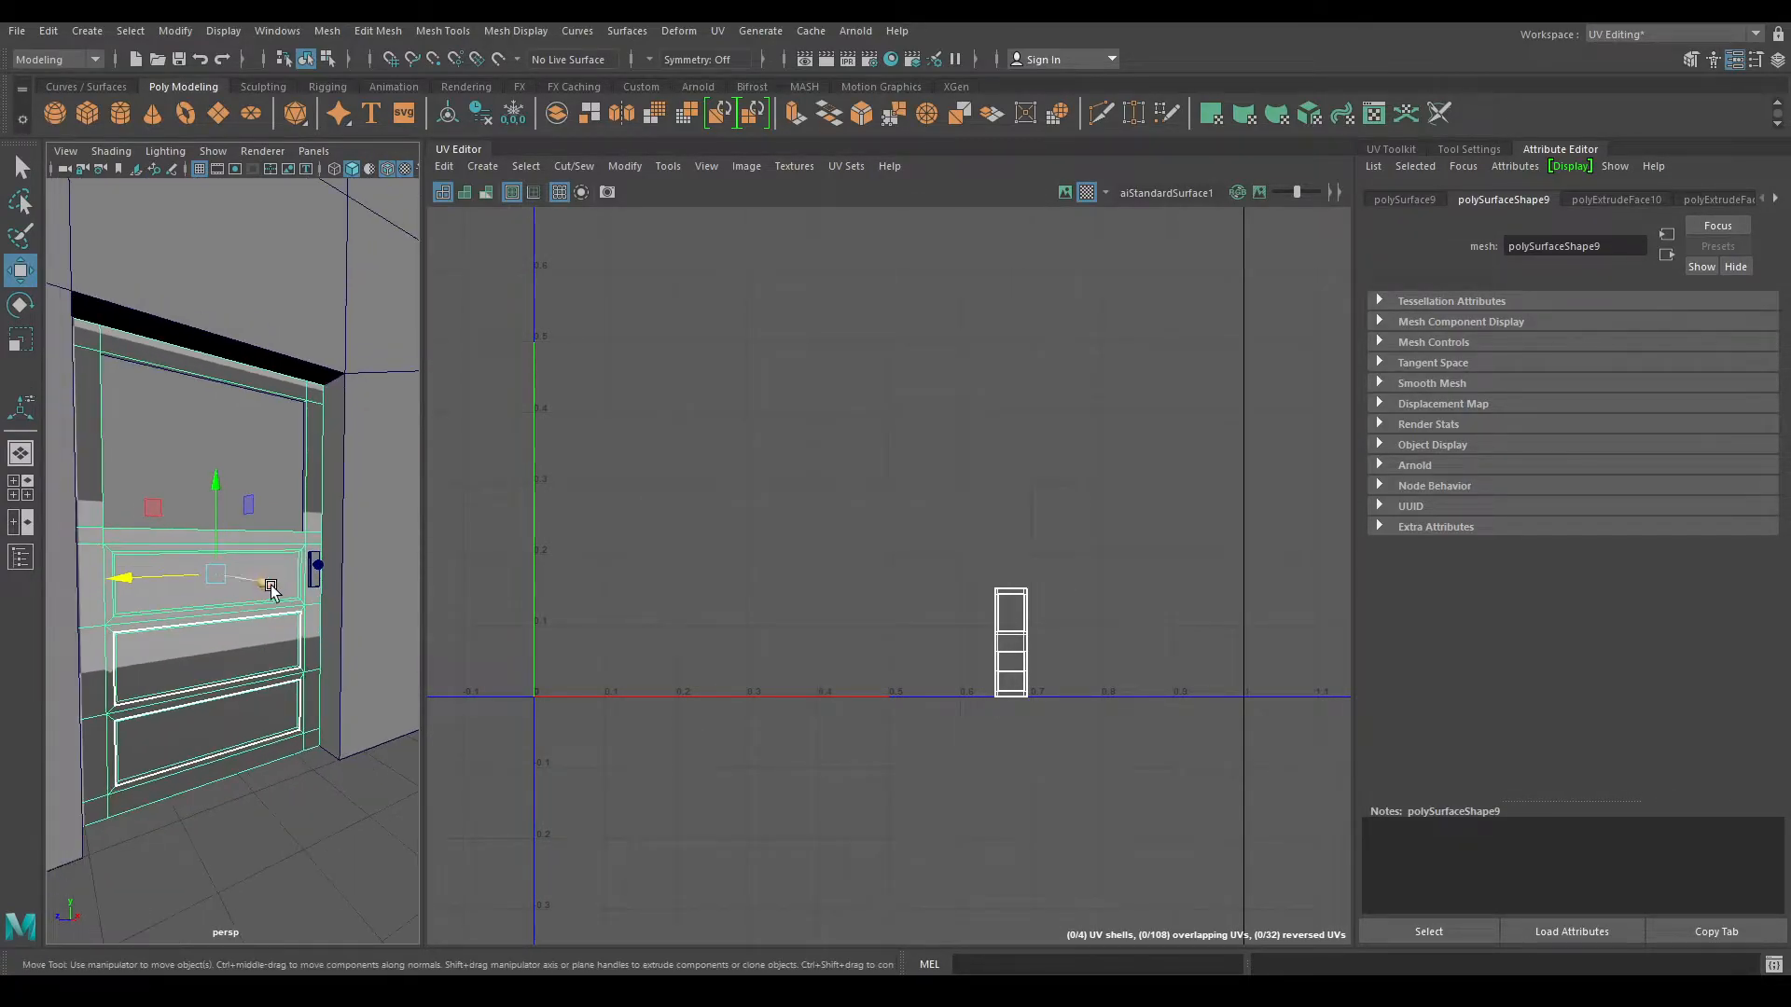
right_click(230, 545)
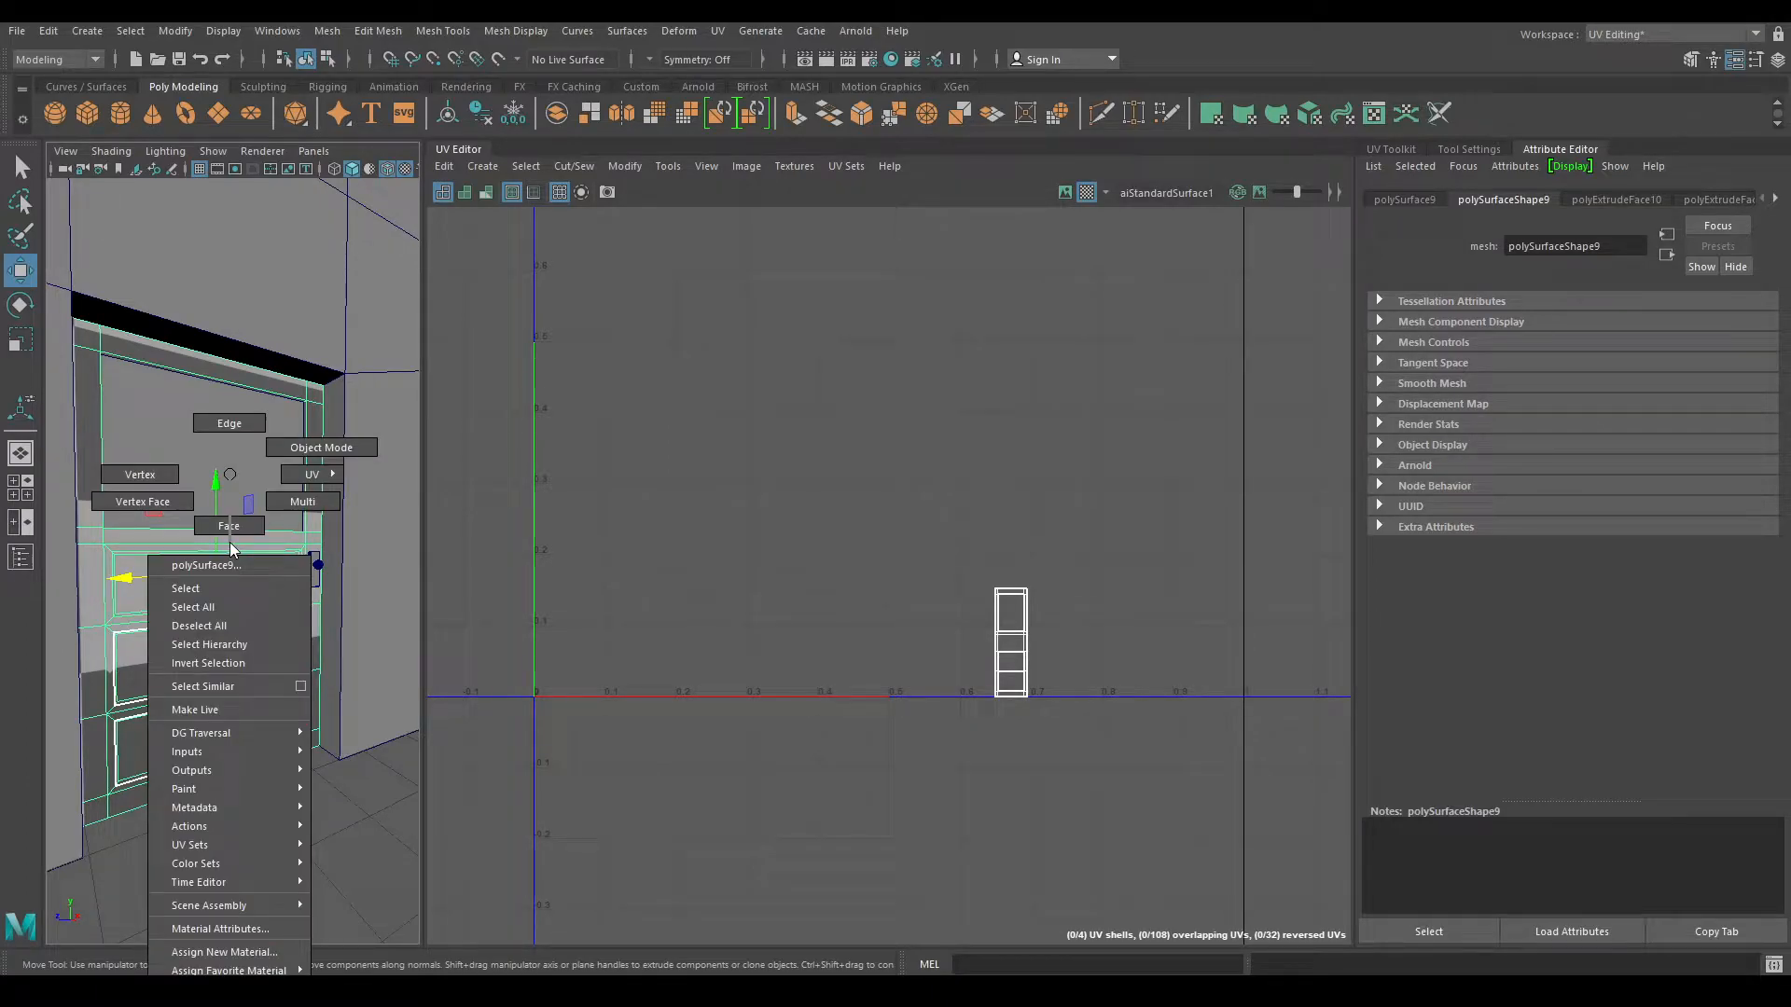
left_click(296, 473)
right_click(235, 662)
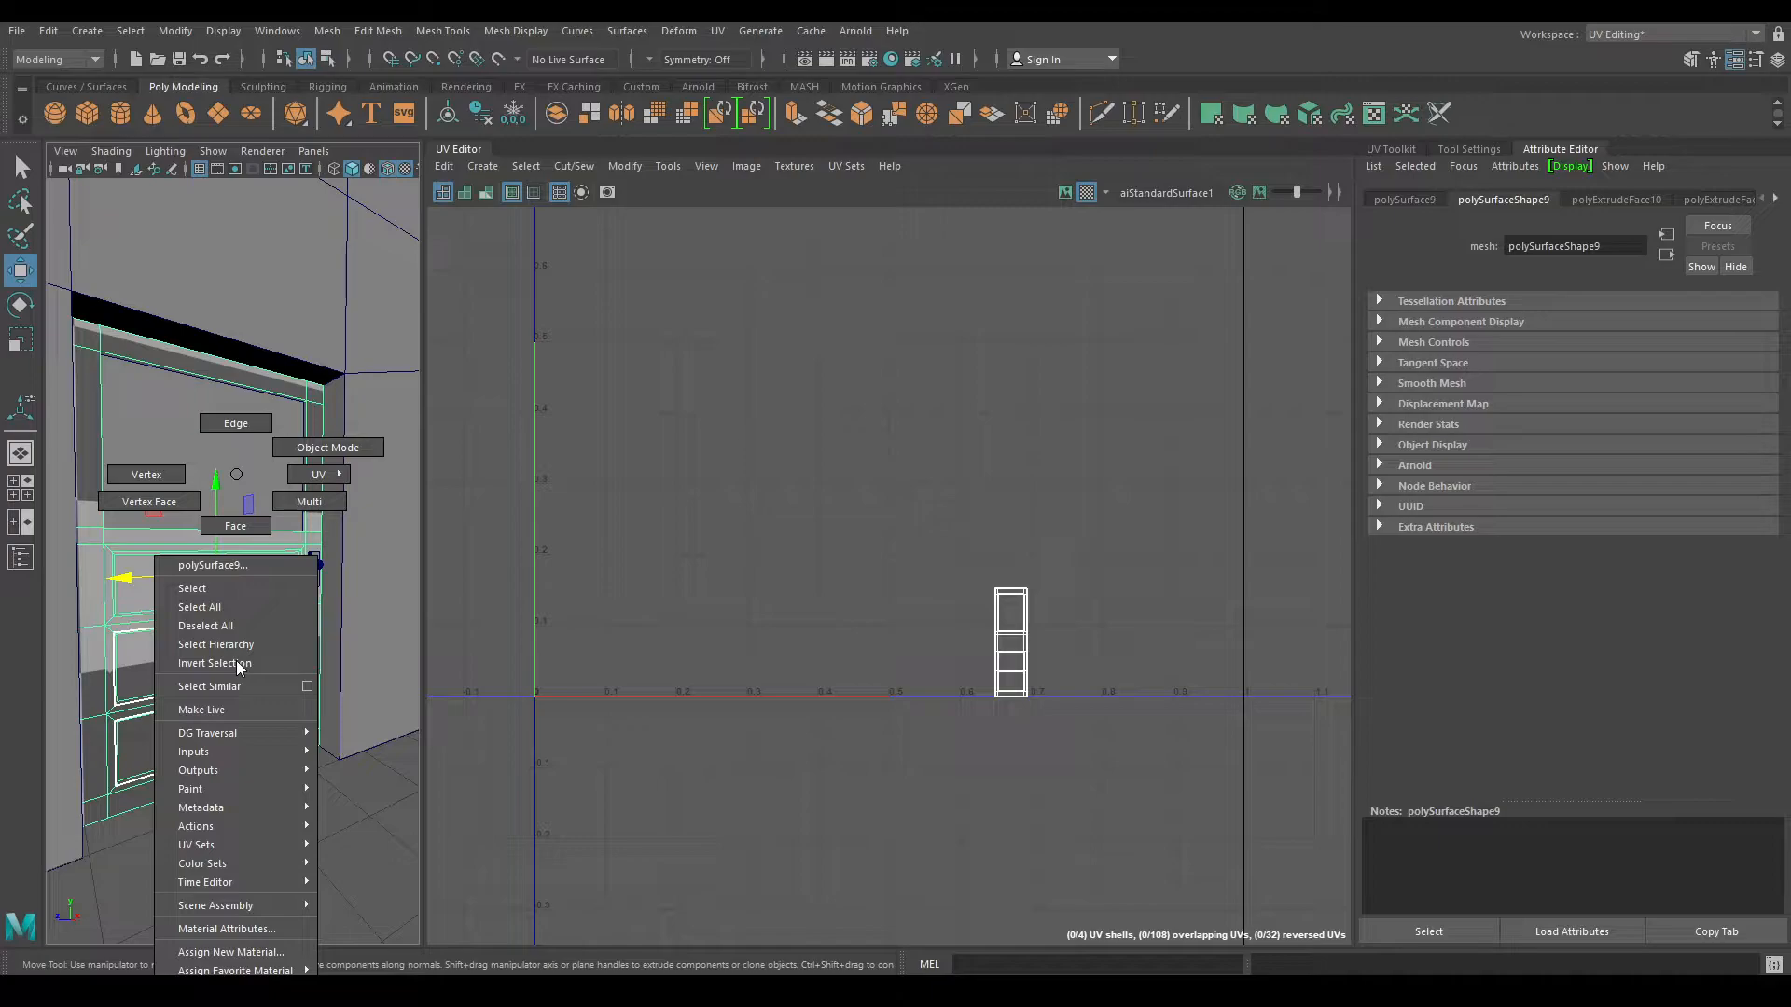
mouse_move(235, 970)
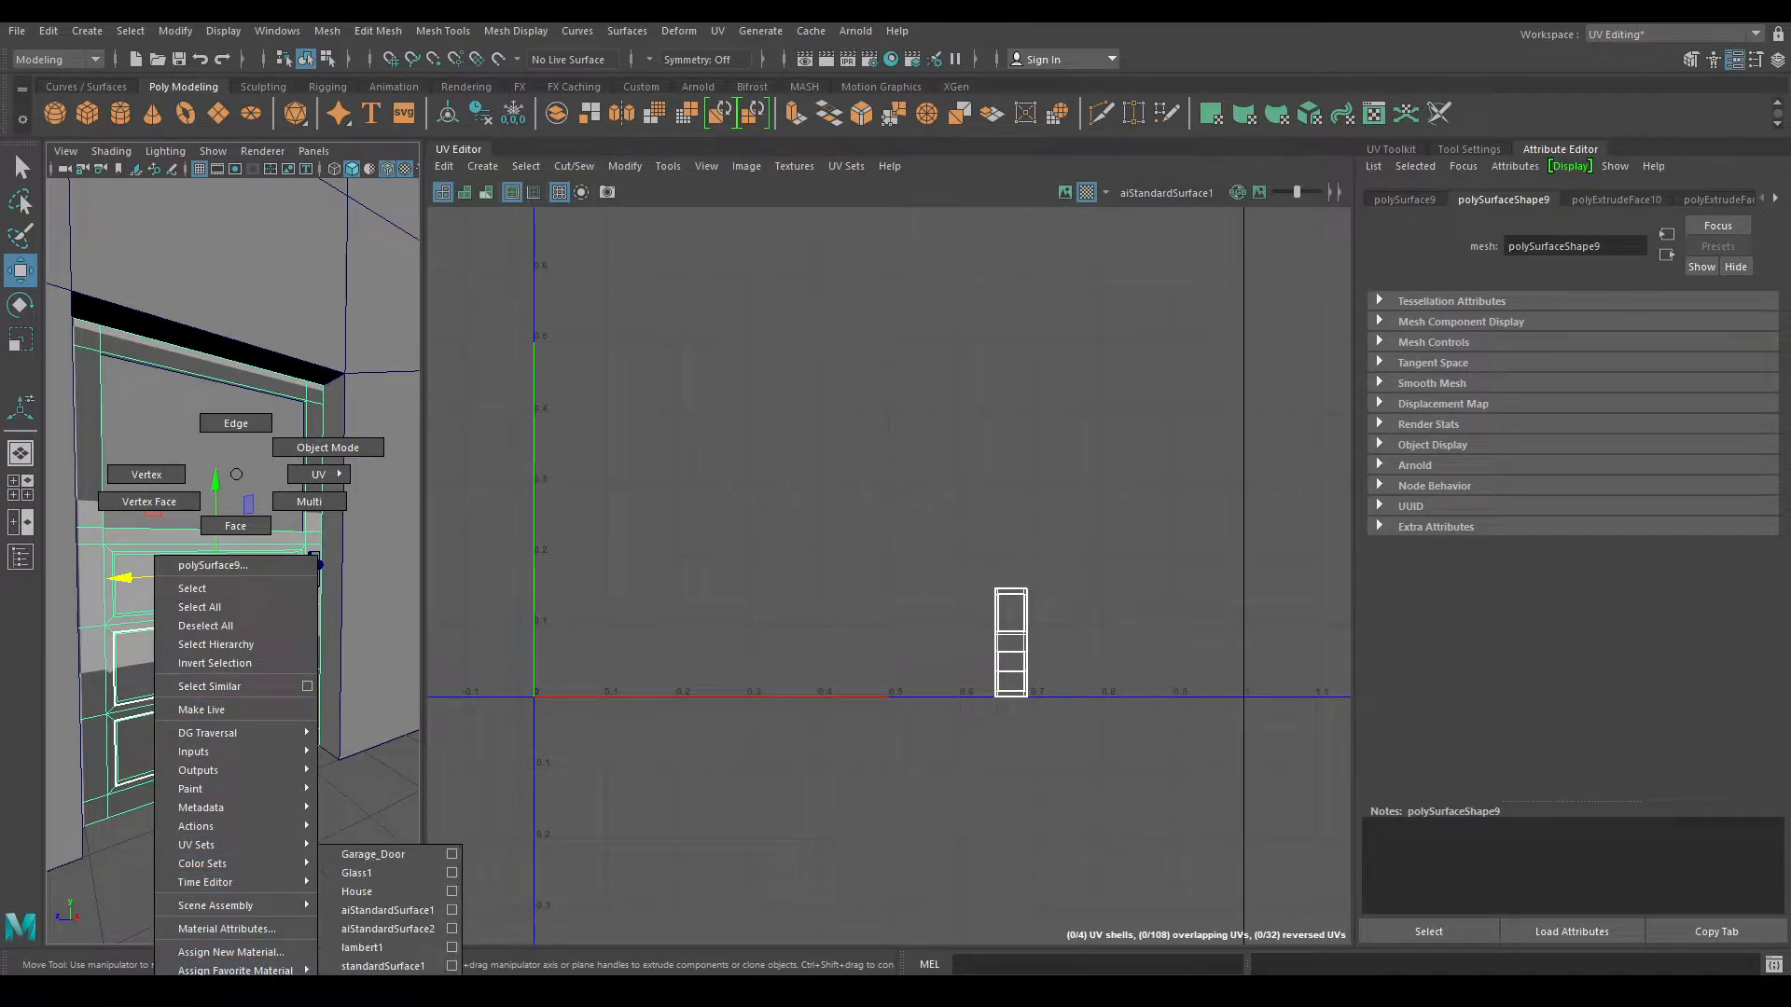
left_click(373, 858)
- Apply automatic UV mapping to the entry door
scroll(245, 737, "down", 5)
left_click_drag(216, 679, 310, 606, "alt")
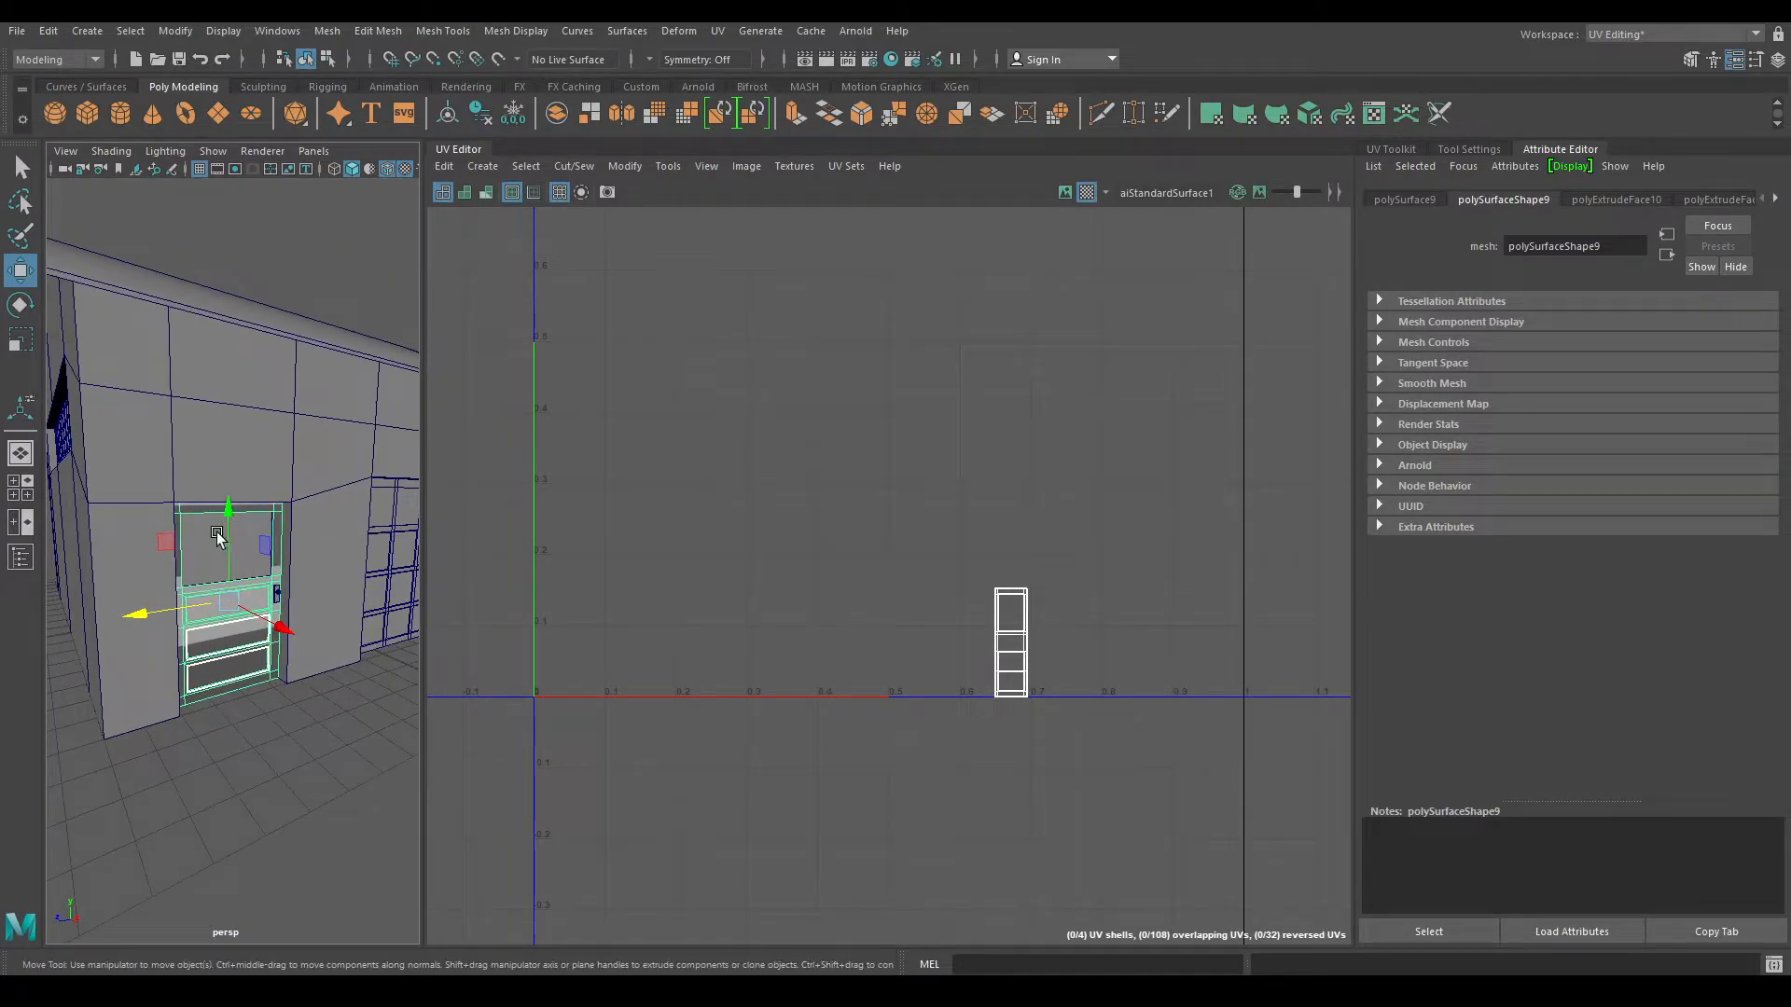
scroll(222, 550, "up", 5)
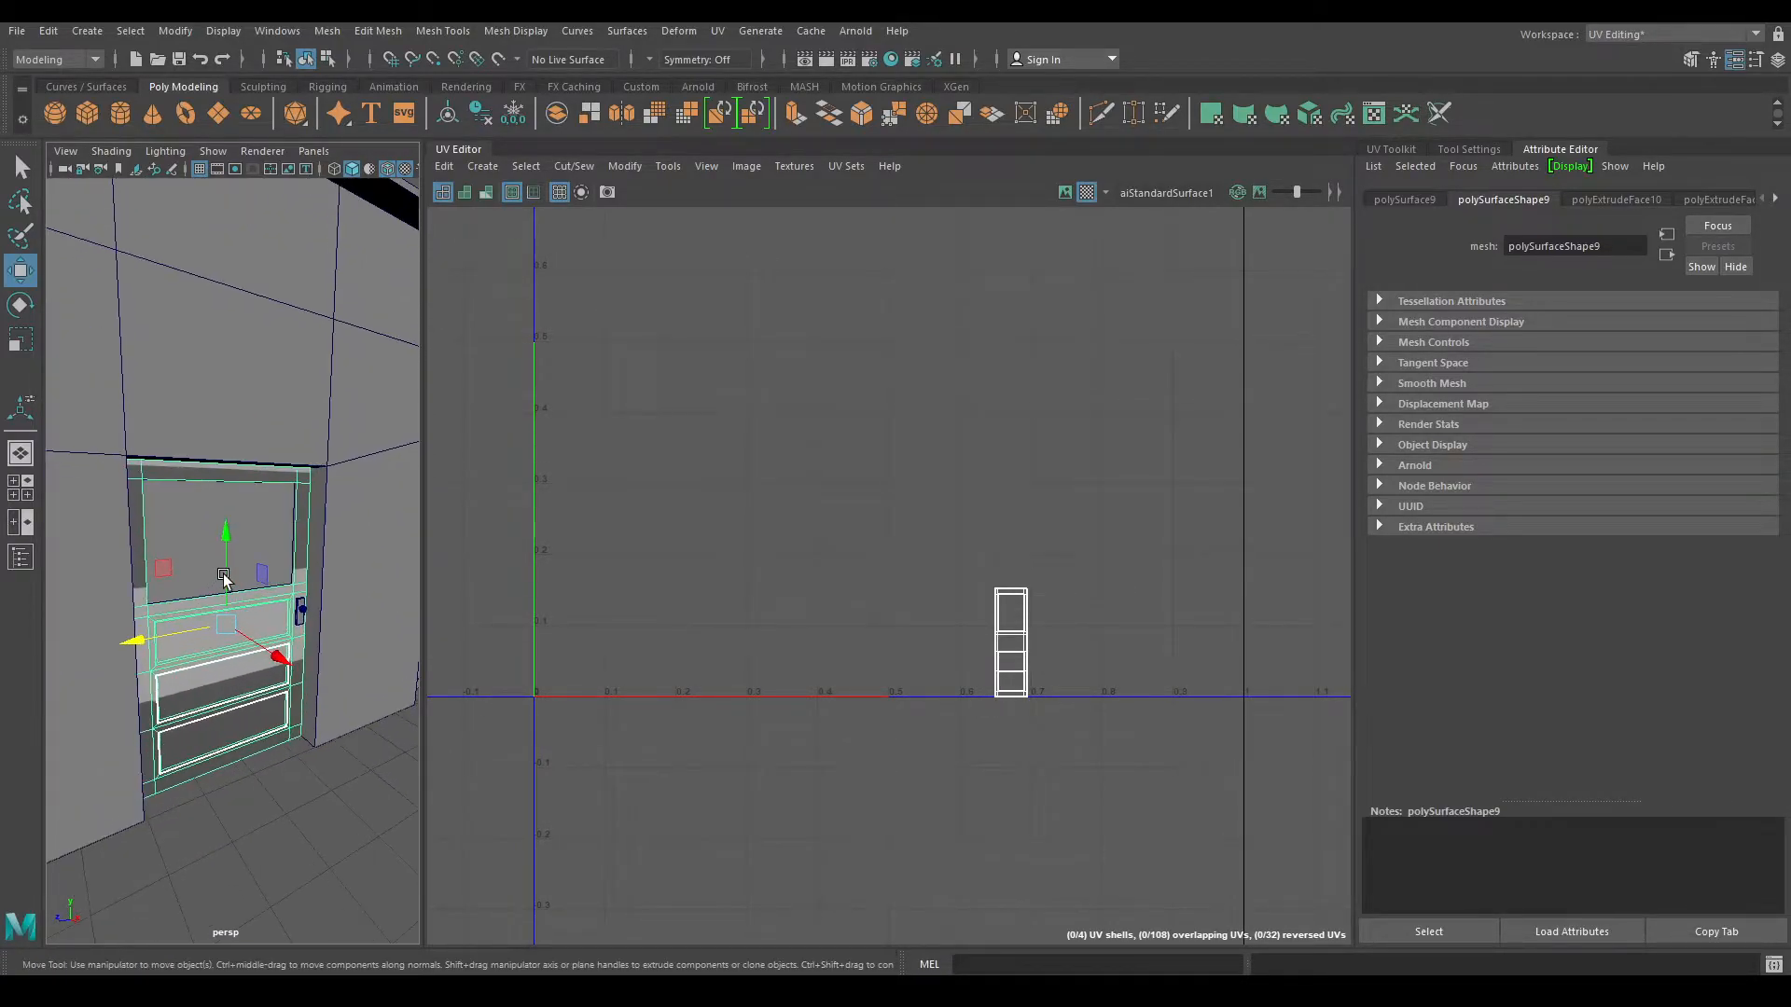
left_click(489, 165)
left_click(528, 227)
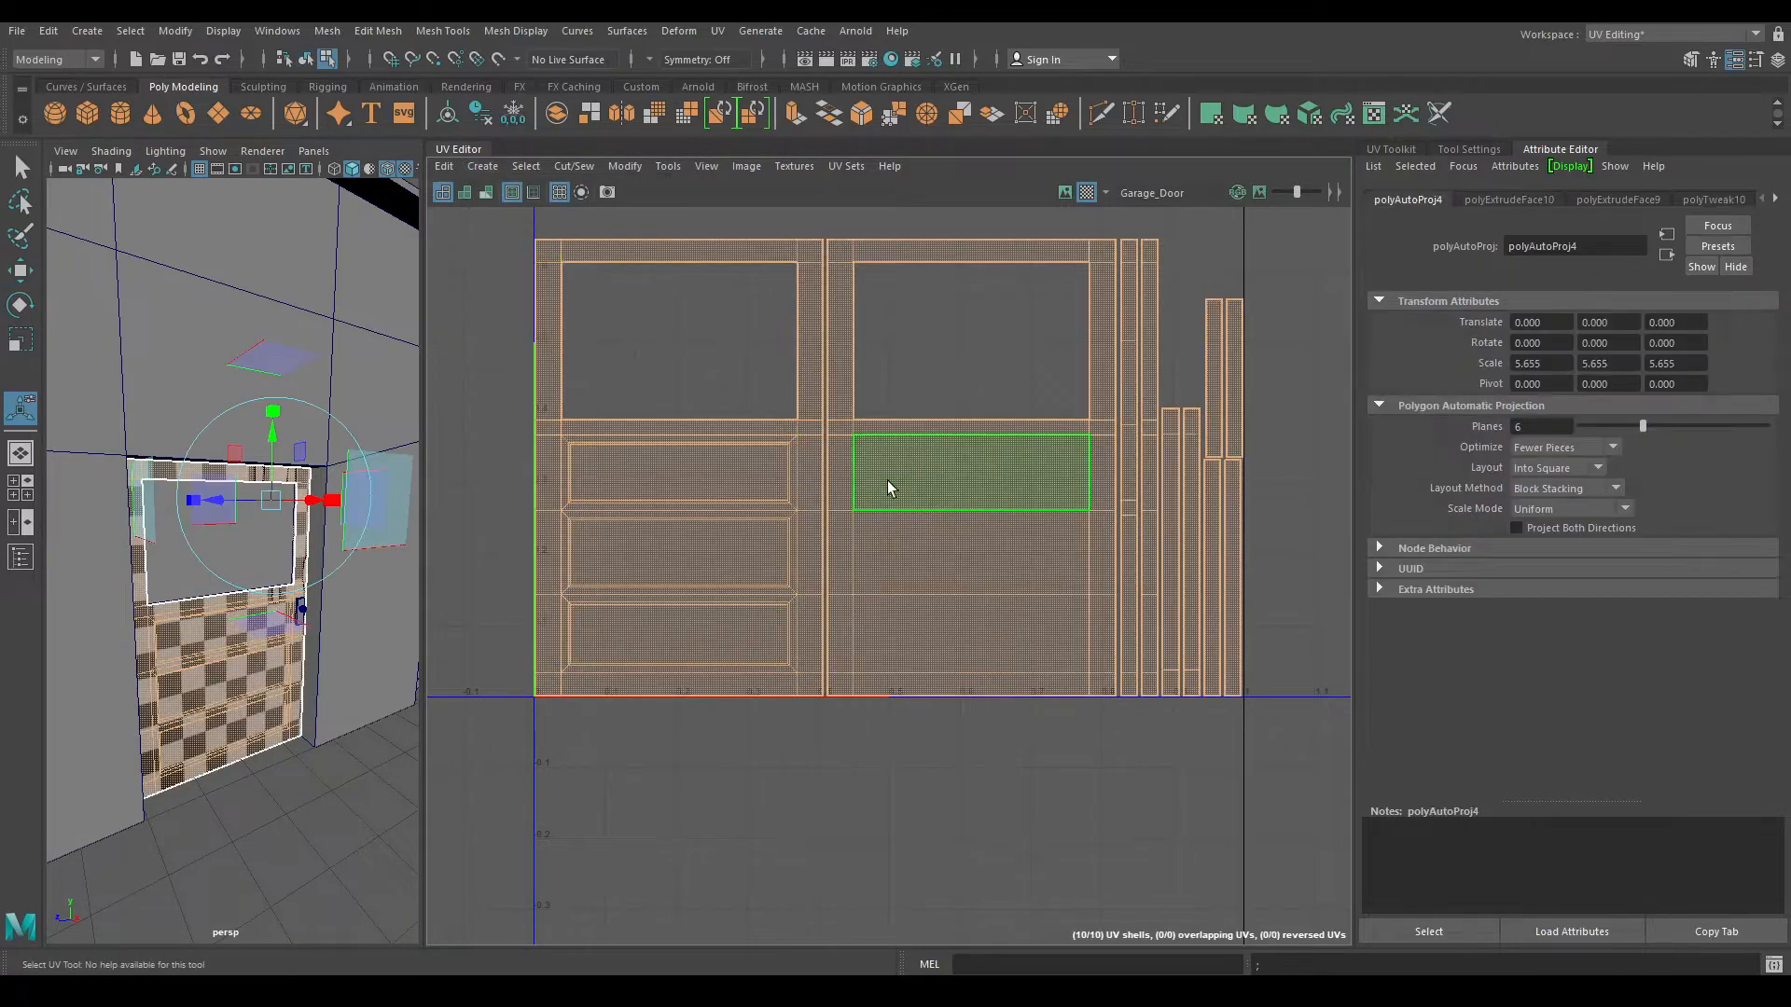
scroll(881, 504, "down", 2)
- Move and sew the paneled door shell's outer side edge to a long thin strip and the plain door shell
right_click_drag(819, 396, 801, 321)
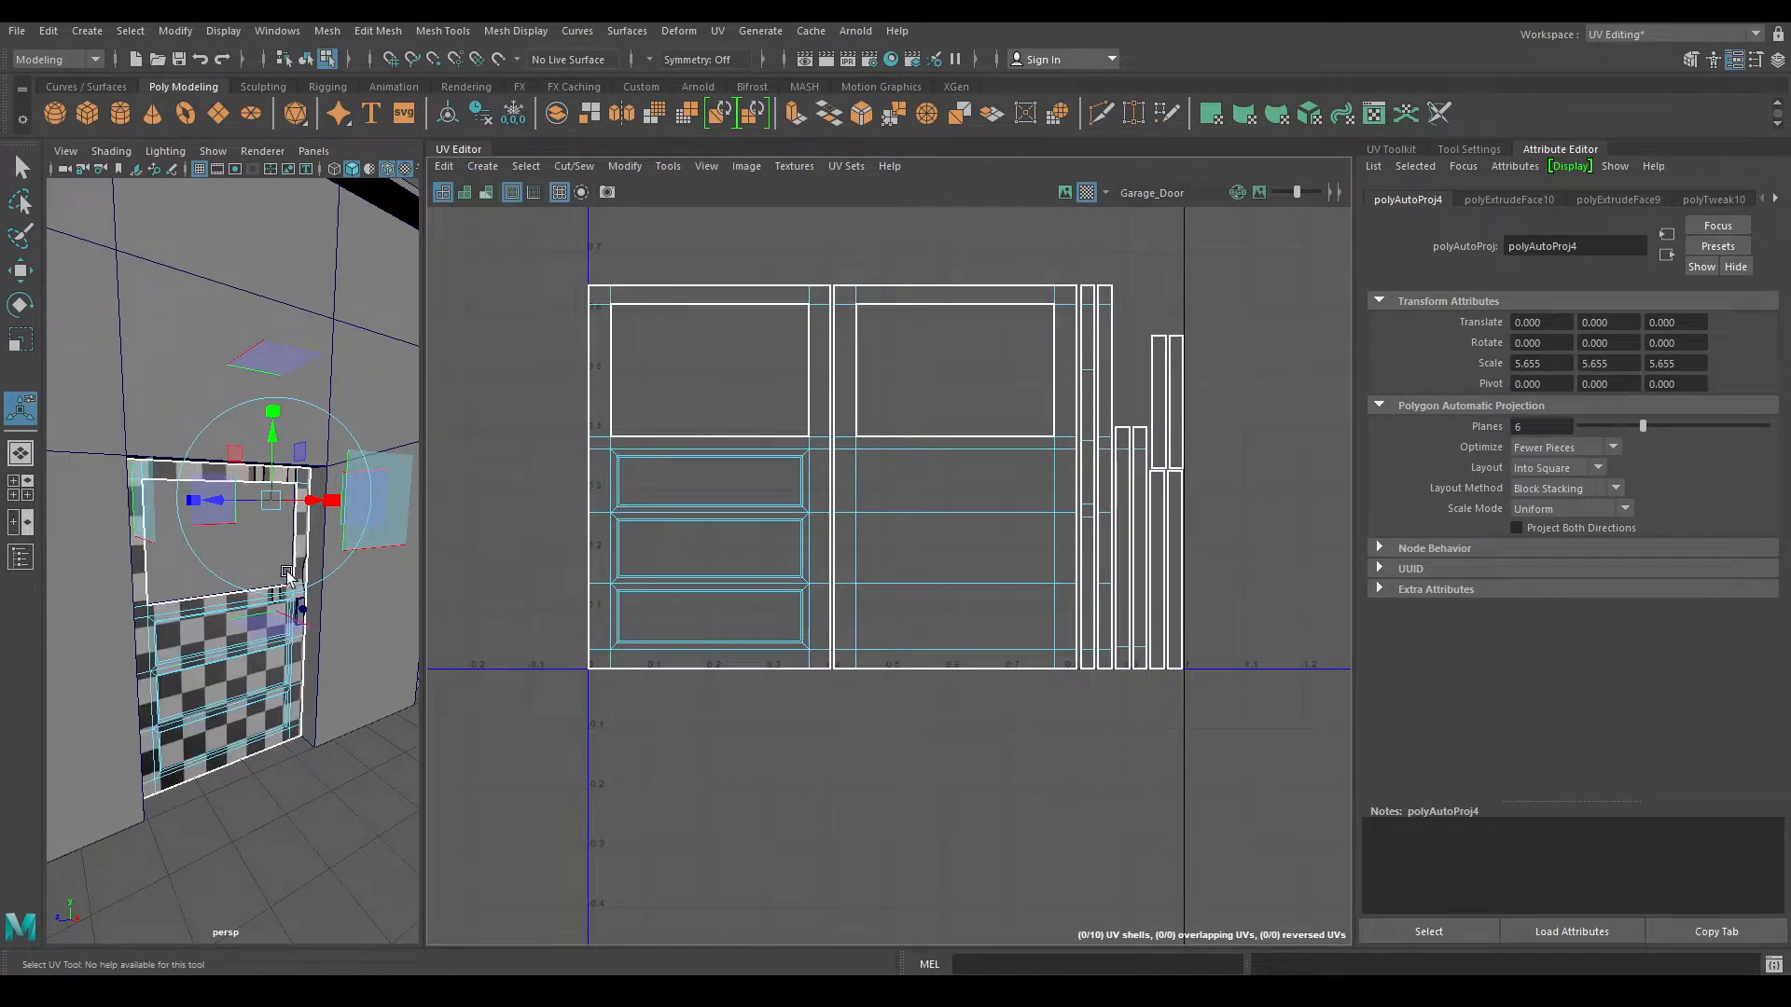
left_click_drag(290, 570, 264, 556, "alt")
scroll(257, 625, "up", 5)
left_click_drag(256, 631, 276, 592, "alt")
right_click_drag(779, 442, 774, 392)
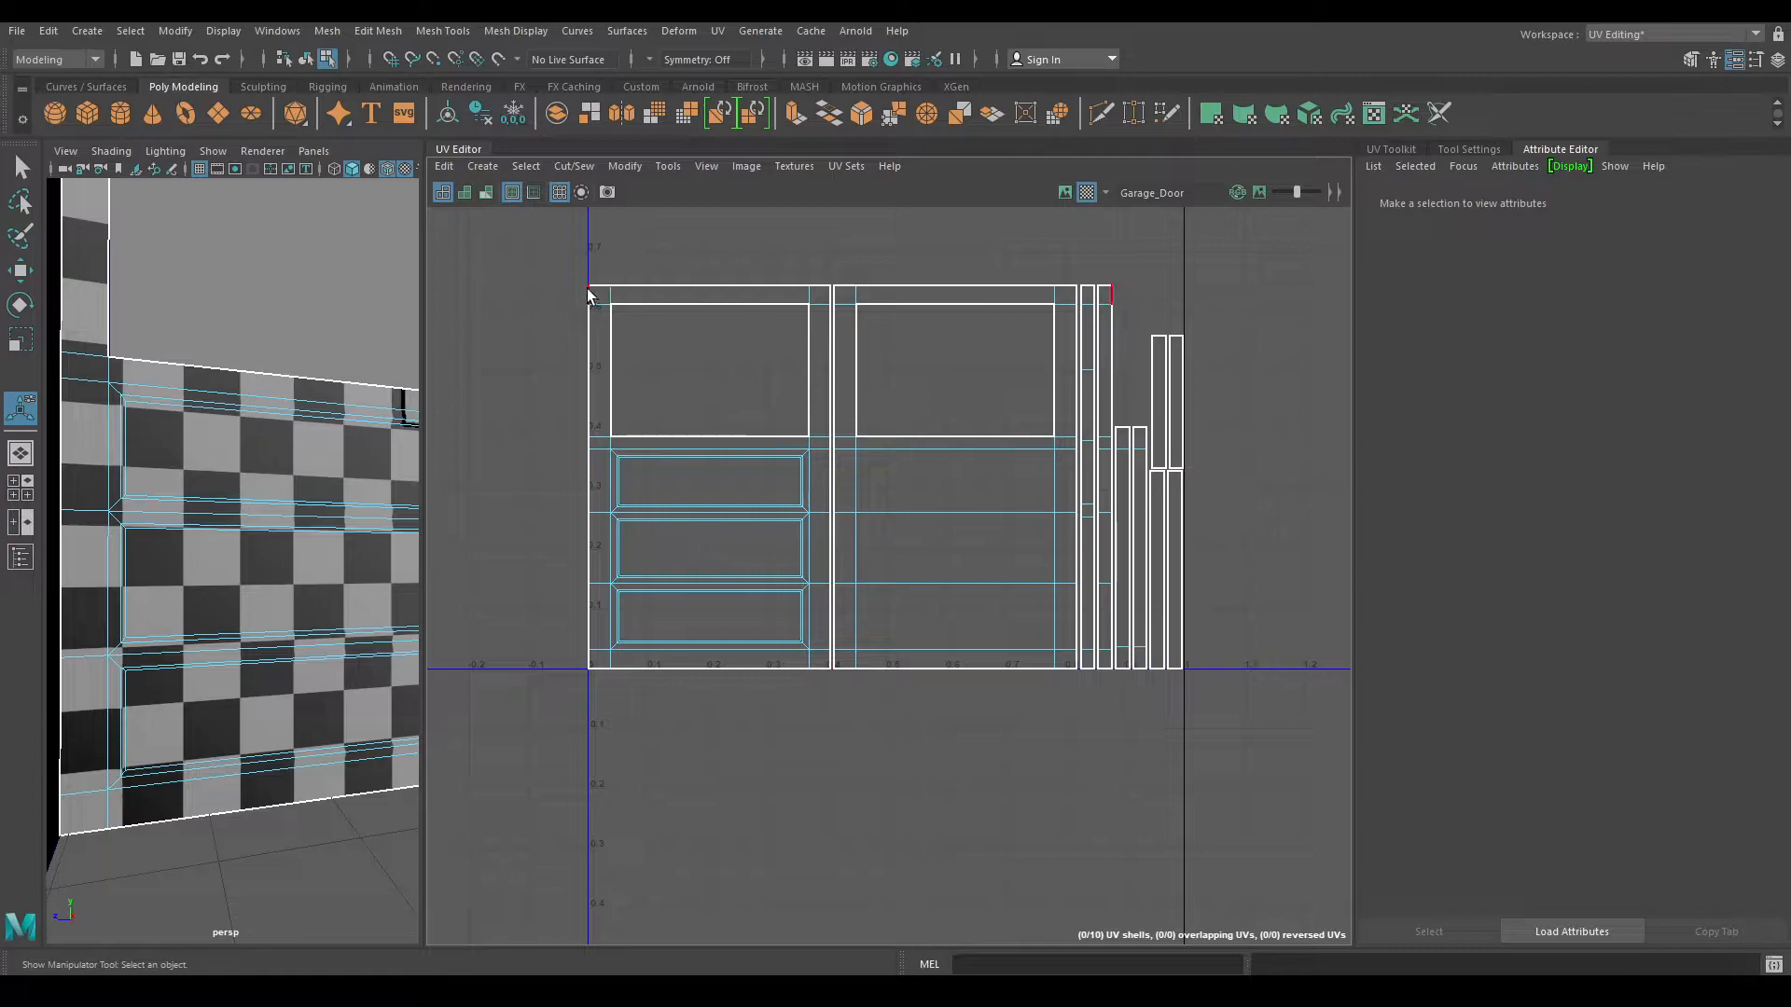
left_click(589, 550)
right_click_drag(534, 484, 528, 432, "shift")
left_click(574, 295)
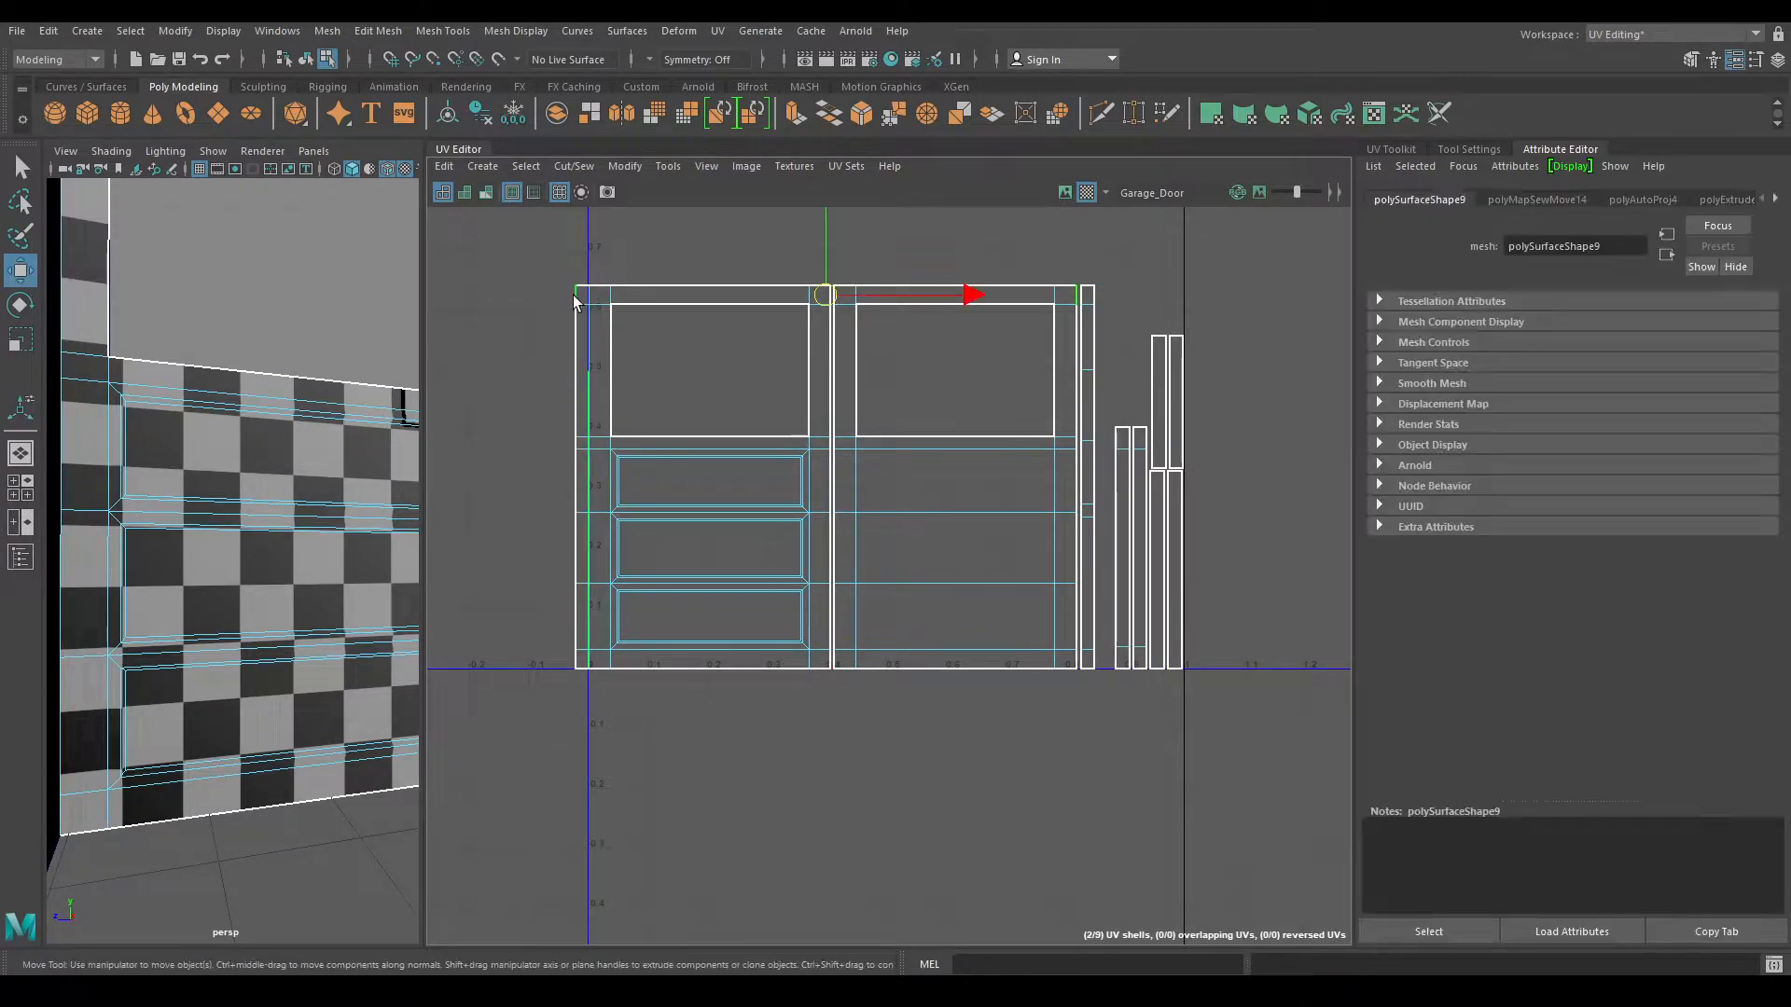
double_click(560, 658, "shift")
right_click_drag(523, 497, 512, 425, "shift")
- Move and sew the other long side strip onto the opposite vertical edge of the paneled door face
middle_click_drag(555, 537, 659, 562, "alt")
scroll(875, 501, "down", 4)
left_click(904, 360)
left_click(907, 642, "shift")
right_click_drag(935, 553, 921, 469, "shift")
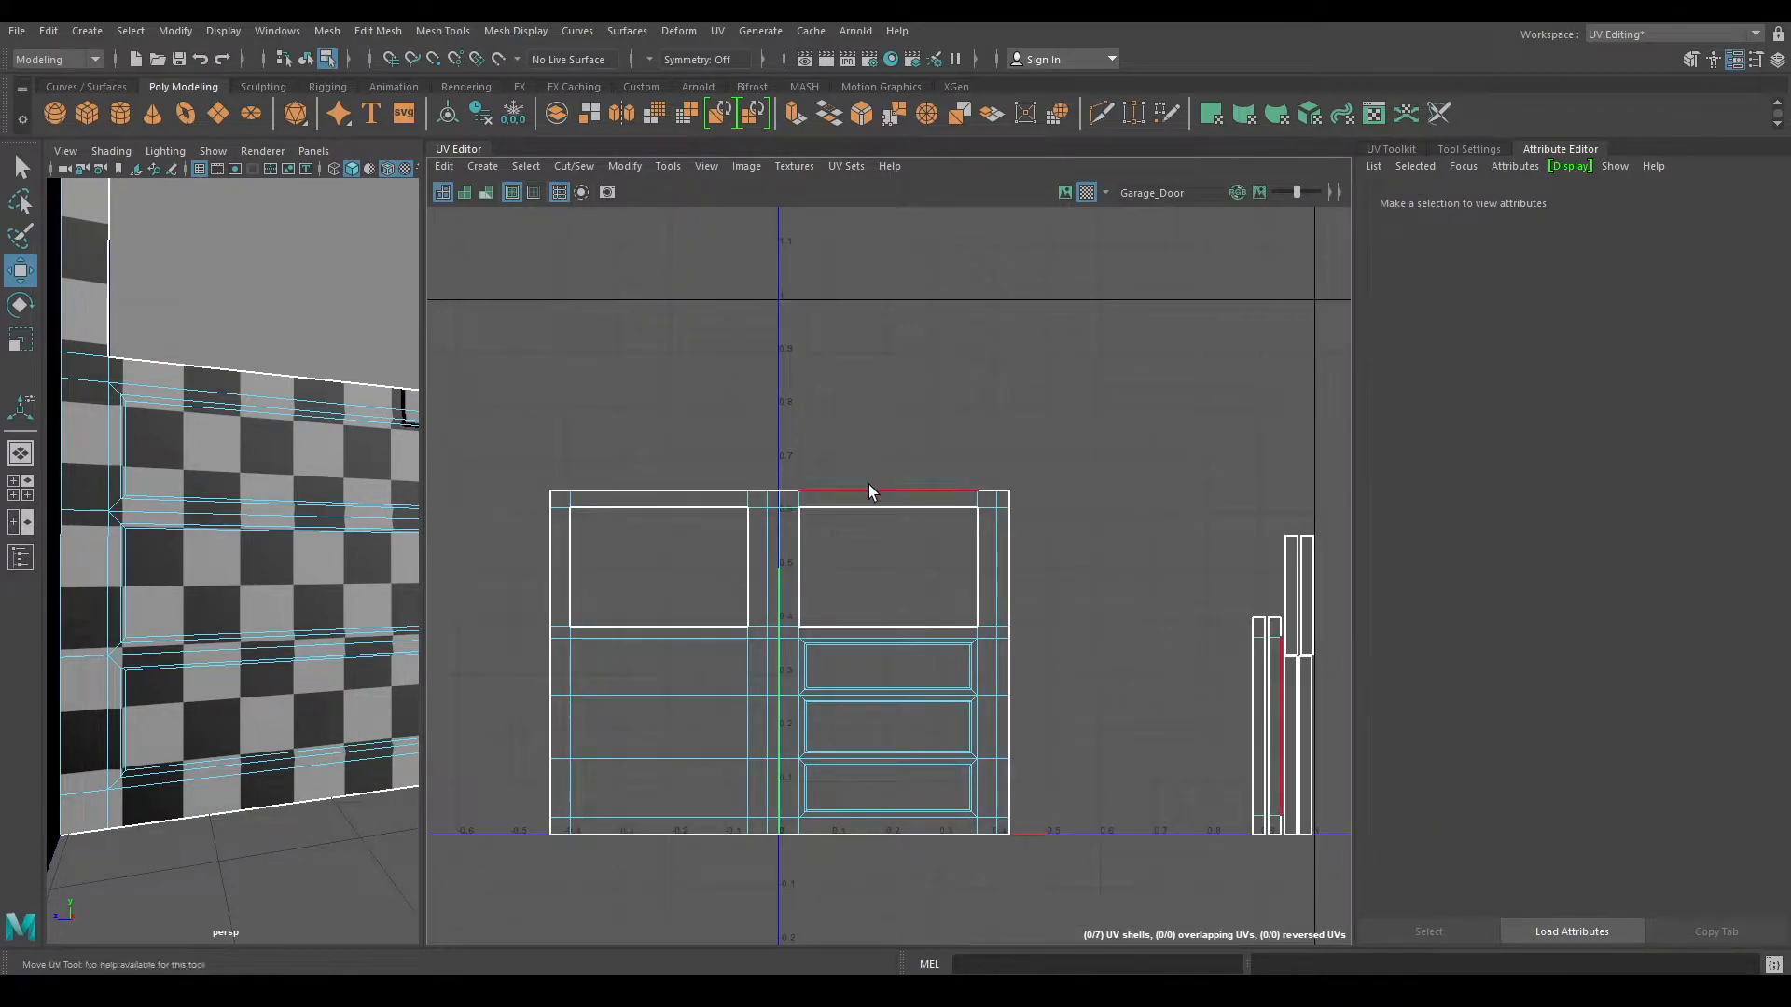
- Move and sew the thin UV strips onto the top and bottom edges of the paneled door face
left_click(869, 491)
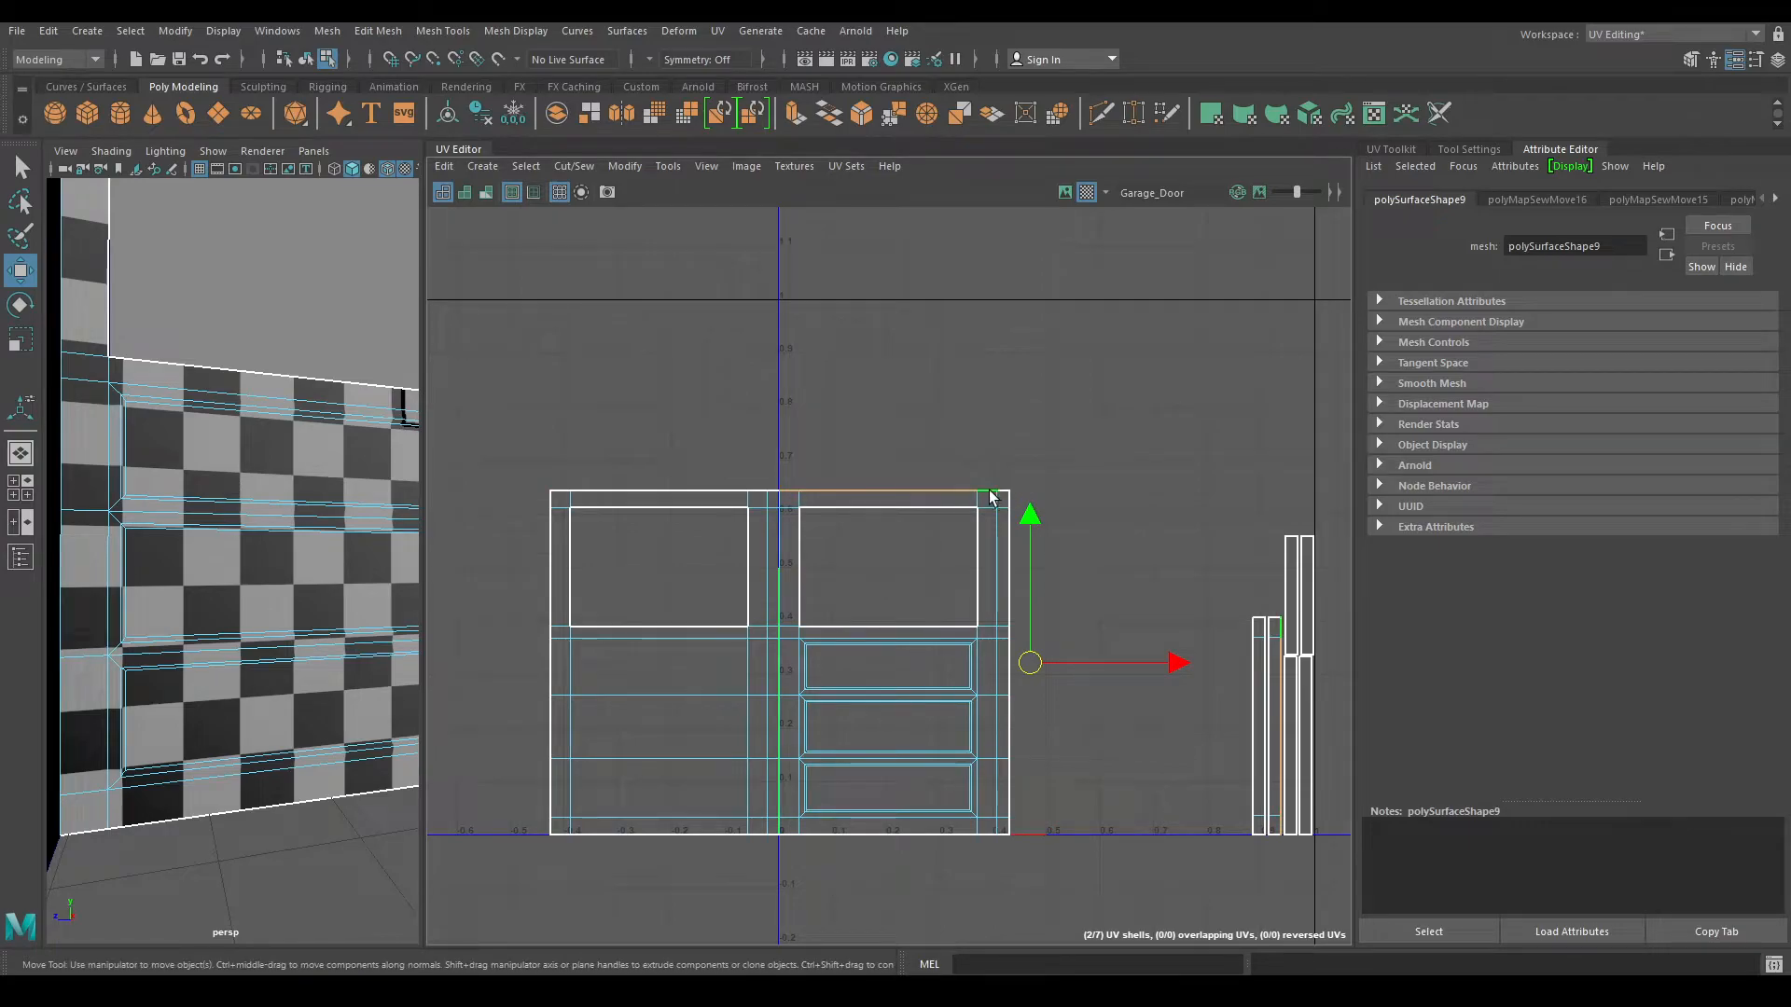
right_click(944, 416, "shift")
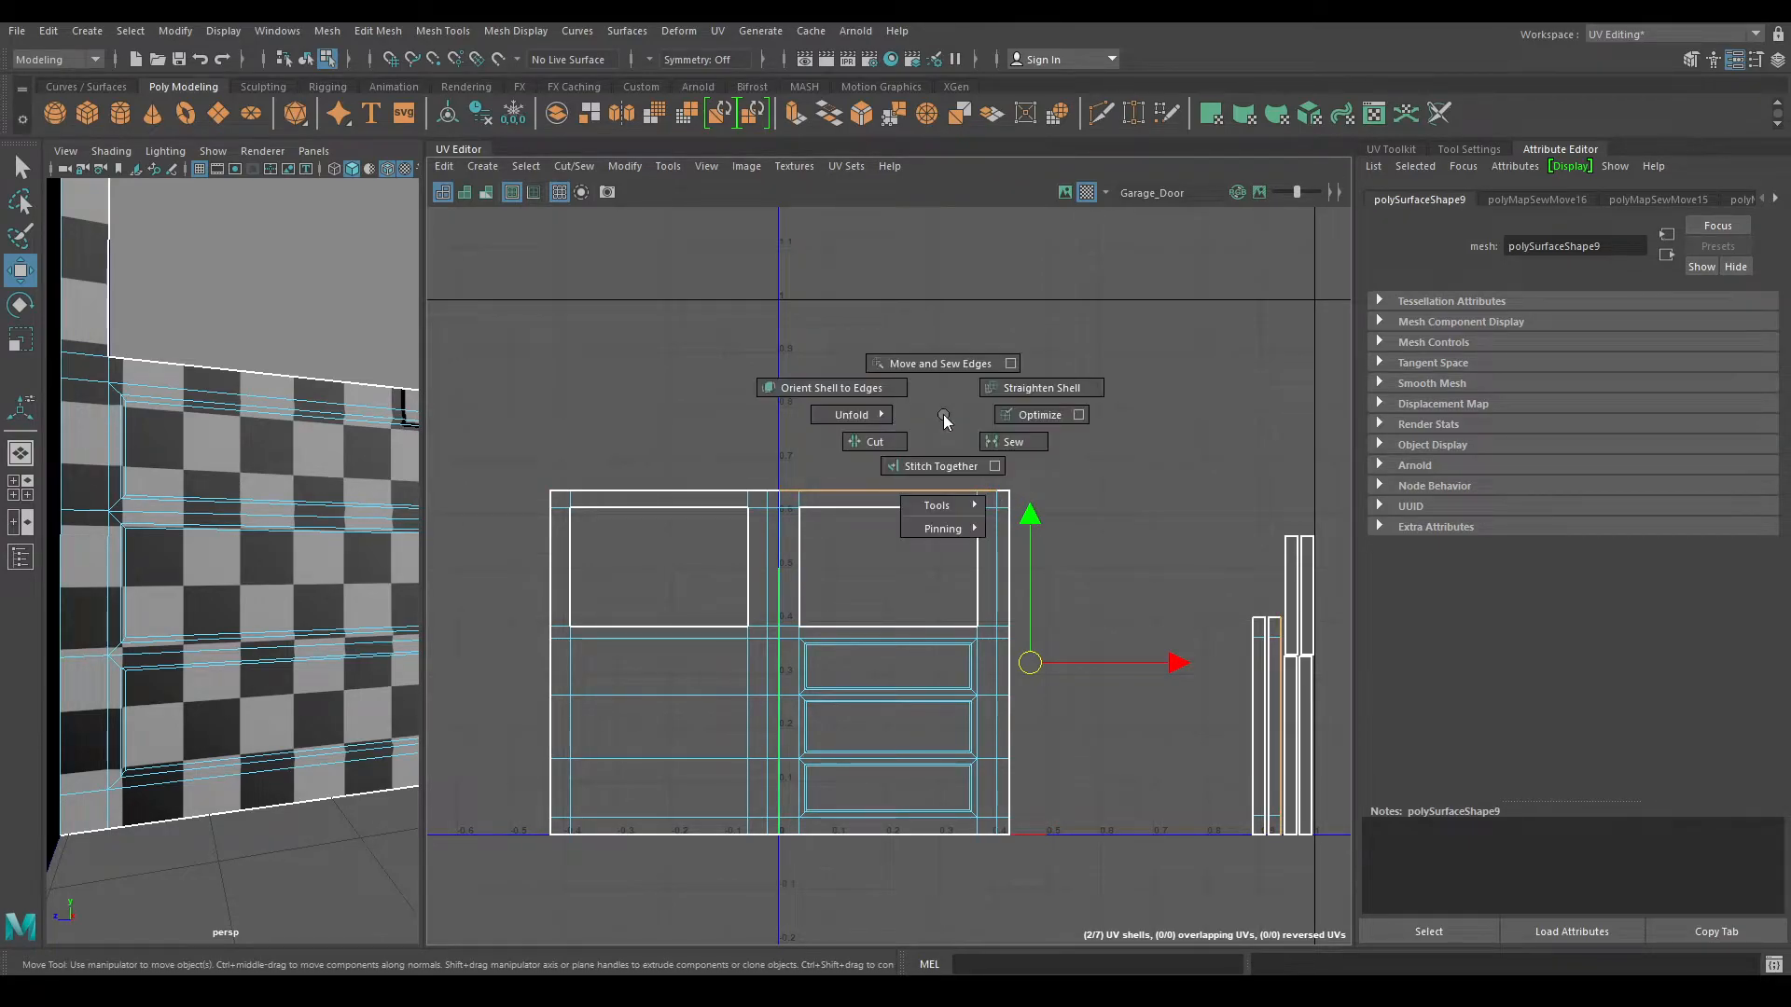
left_click(937, 363)
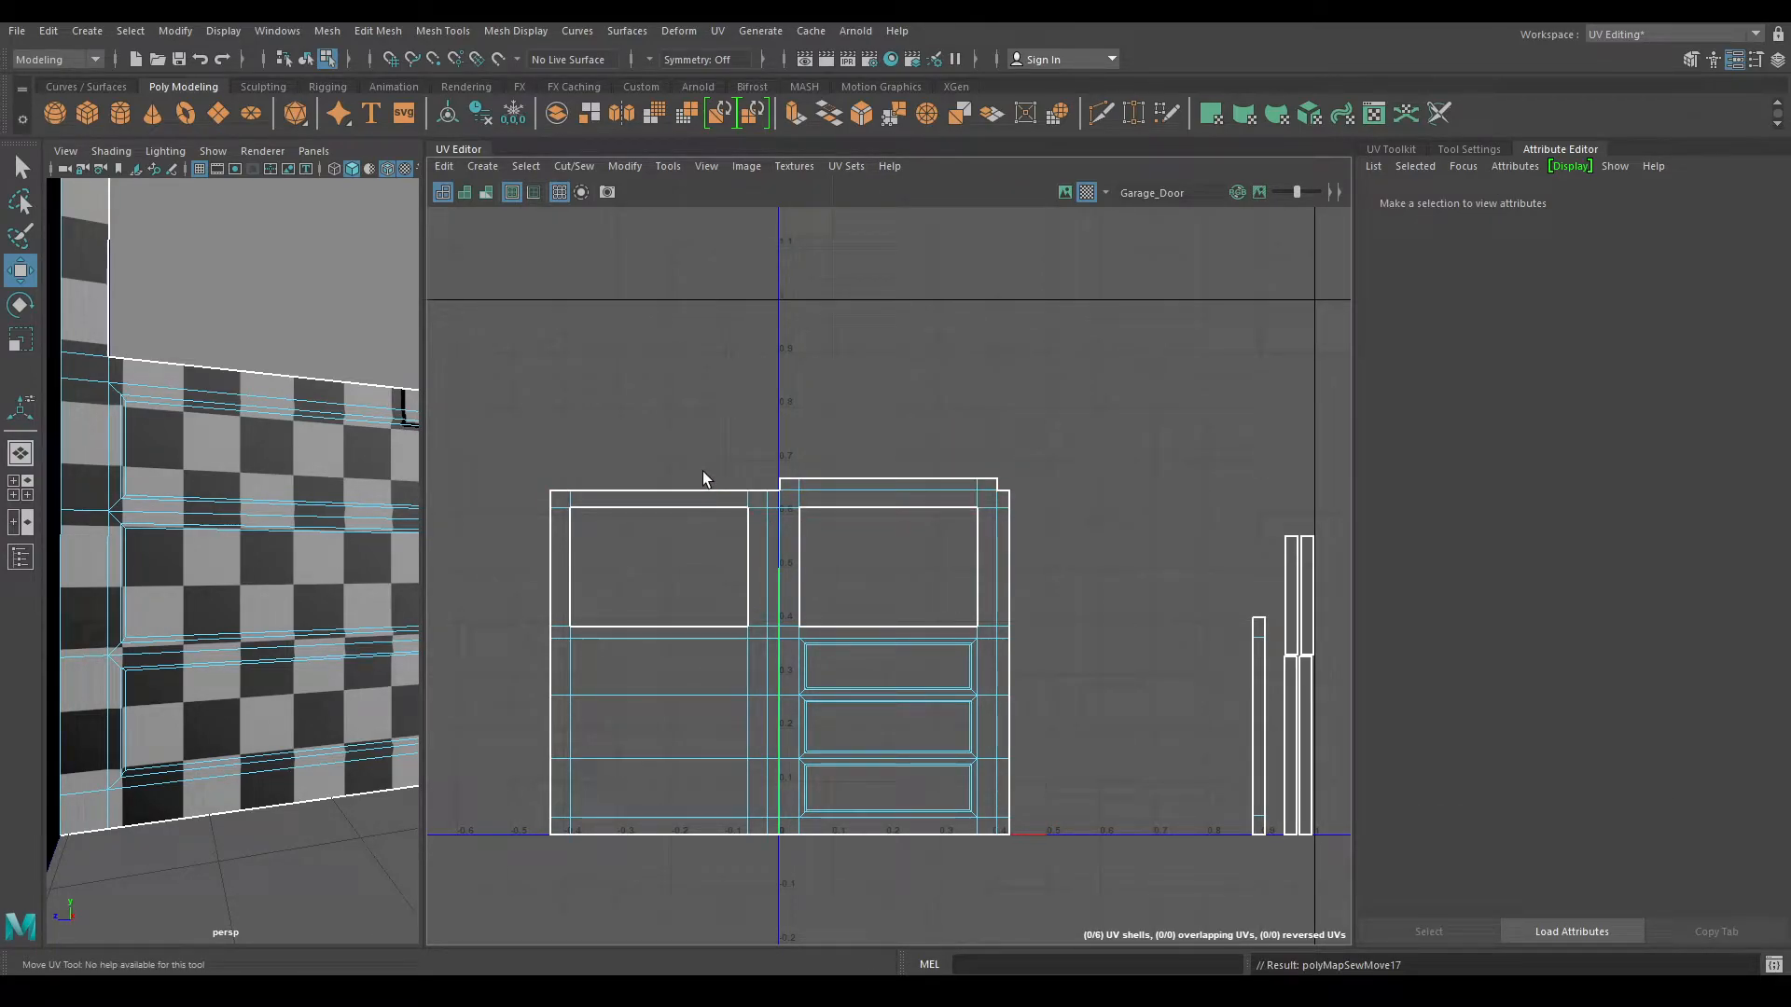
left_click(826, 839)
left_click(897, 851)
left_click(886, 845)
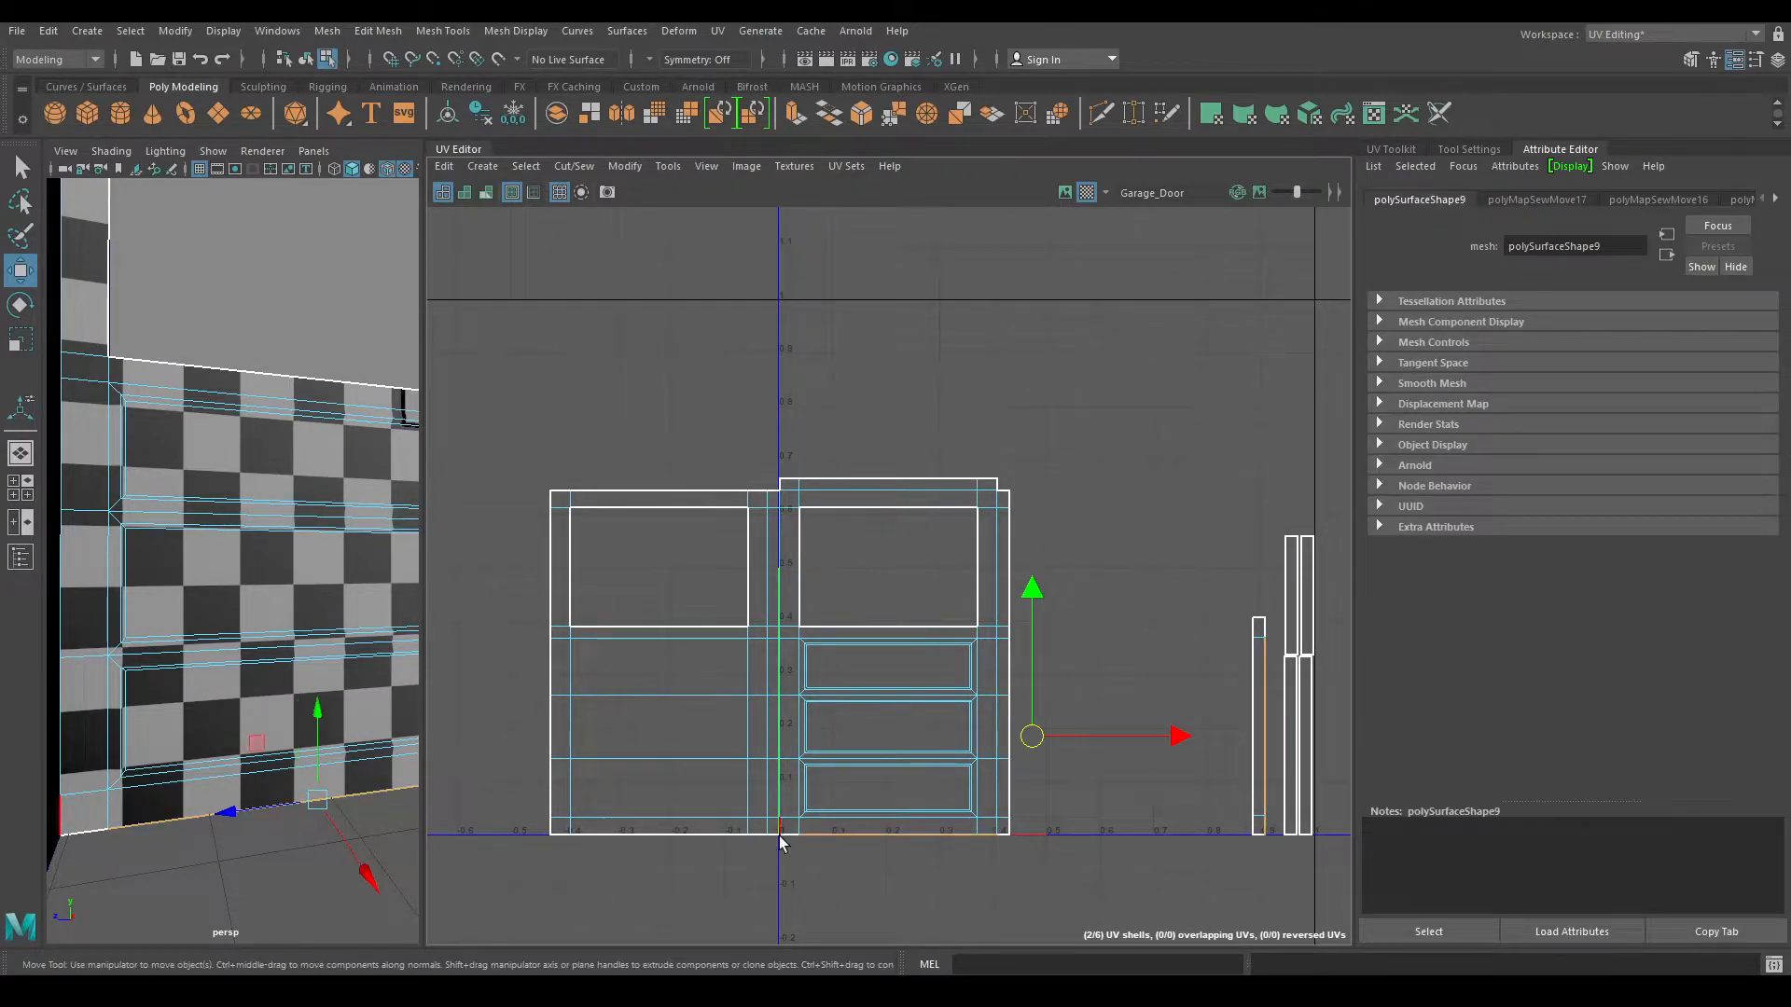
right_click_drag(829, 854, 833, 785, "shift")
middle_click_drag(919, 801, 973, 723, "alt")
right_click_drag(974, 723, 949, 566, "alt")
left_click(901, 455)
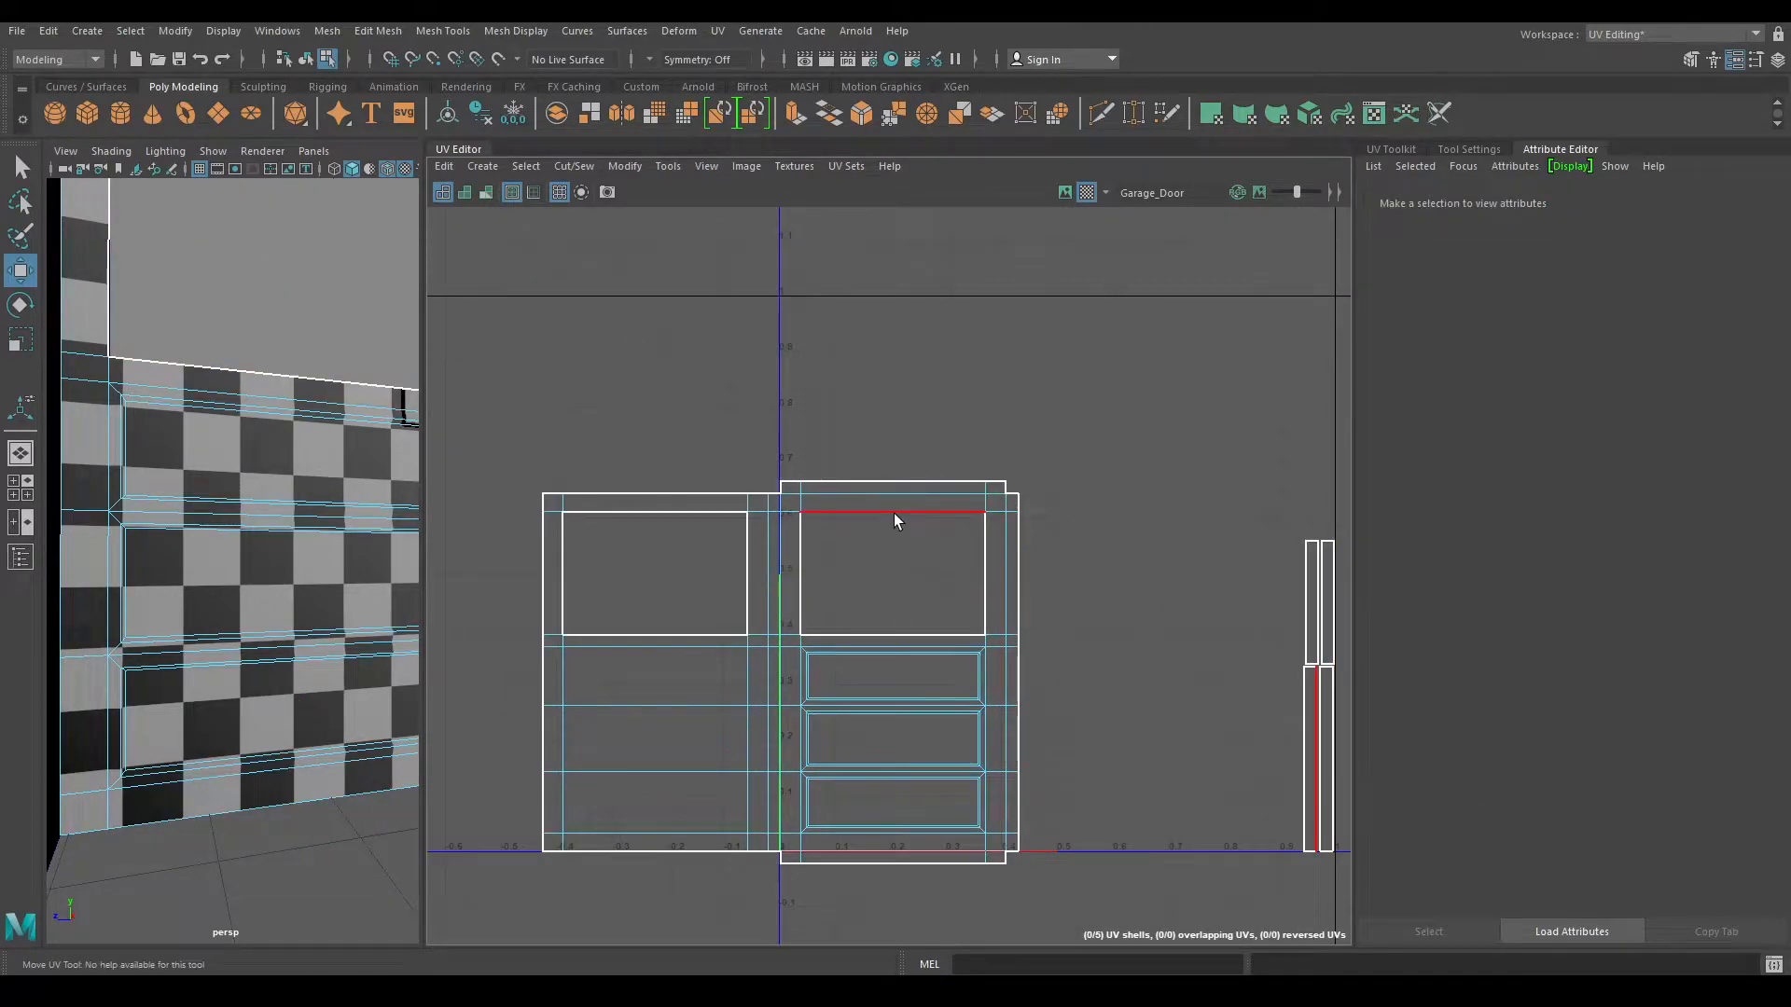
- Move and sew the window opening's edge strips into the paneled door face and lay out the merged door shell
left_click(894, 514)
right_click_drag(888, 542, 789, 487, "shift")
left_click(791, 618)
right_click_drag(992, 268, 789, 378, "shift")
scroll(203, 637, "down", 5)
key("f")
scroll(252, 620, "up", 6)
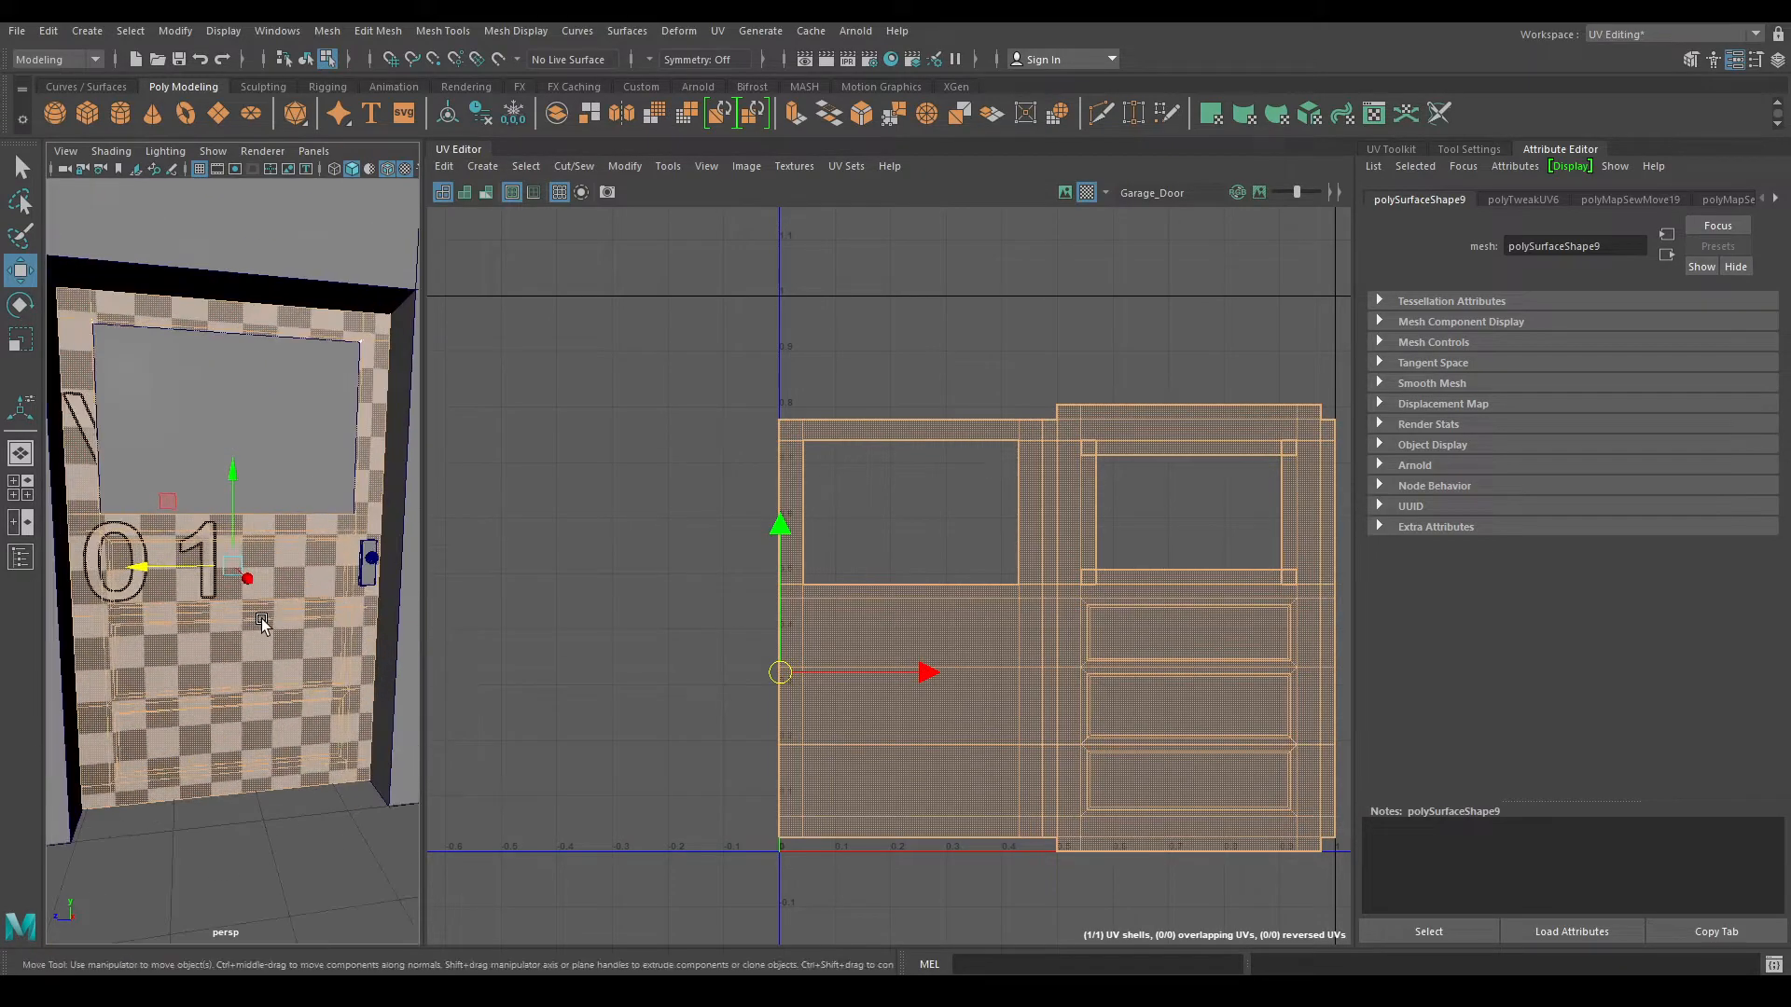
middle_click_drag(234, 616, 293, 613, "alt")
right_click_drag(281, 617, 305, 602)
scroll(249, 560, "down", 3)
scroll(951, 567, "down", 2)
right_click_drag(290, 474, 381, 448)
left_click(336, 804)
- Assign the existing Garage_Door material to the door's handle plate and round knob
left_click_drag(336, 804, 300, 746, "alt")
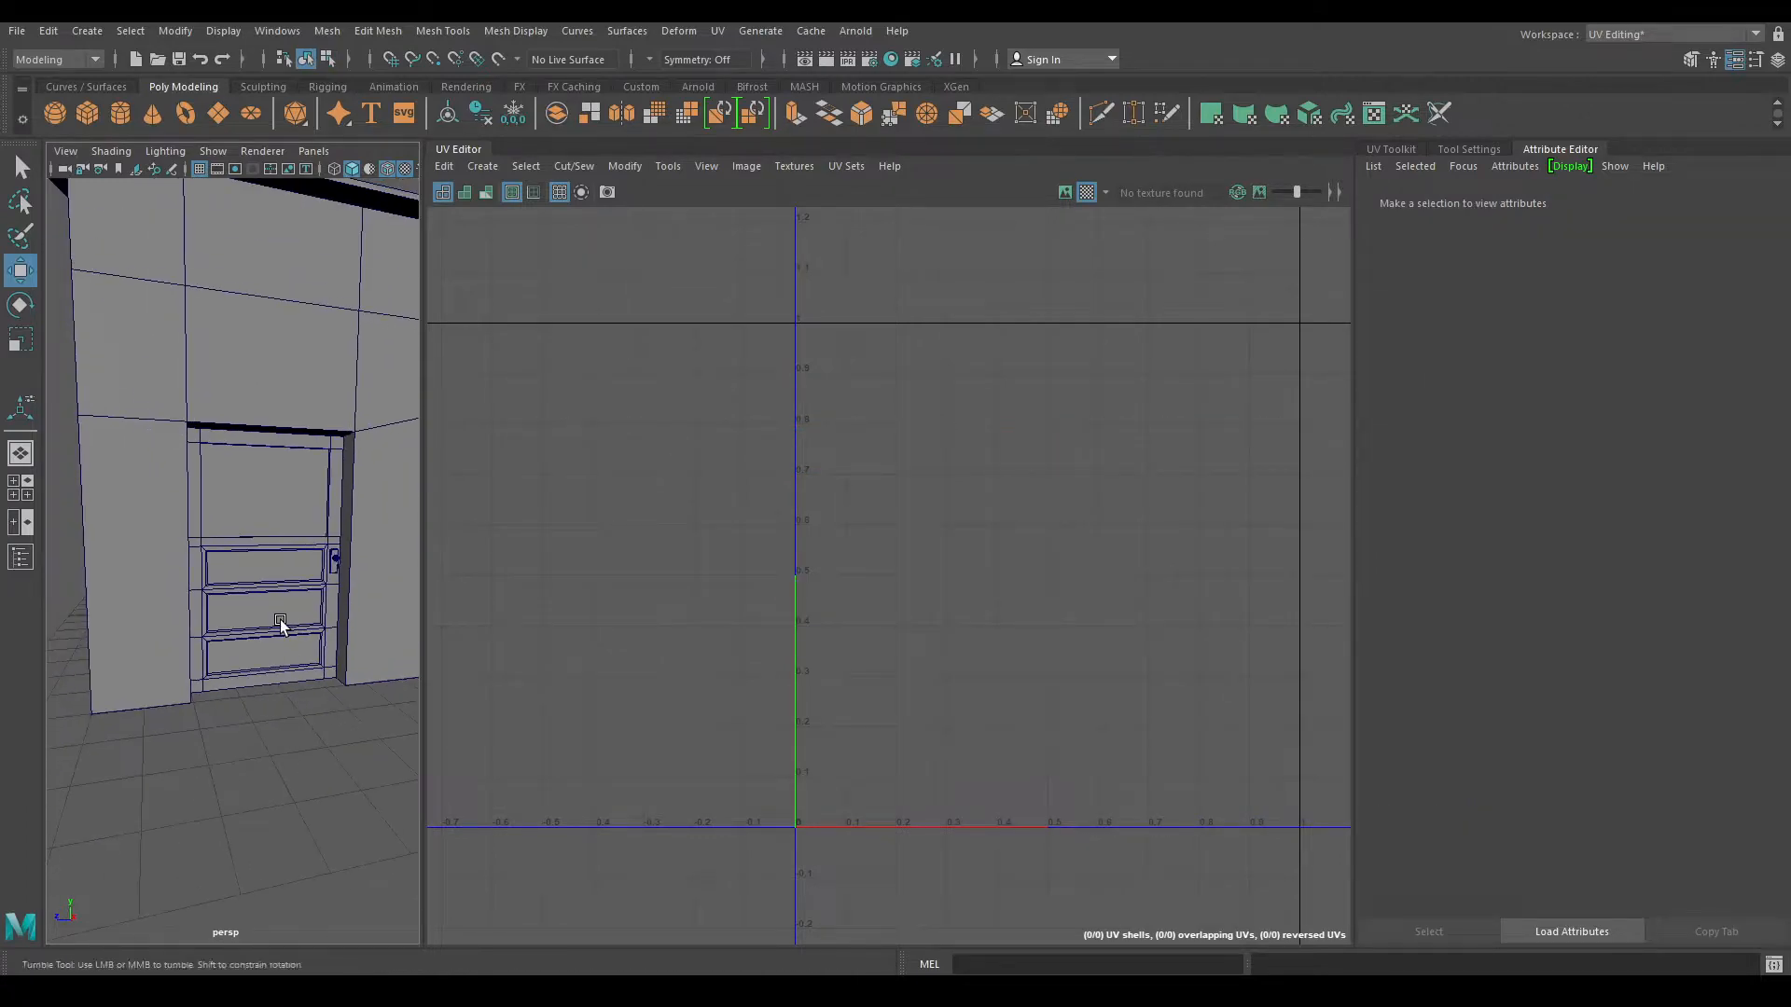
left_click(281, 655)
scroll(317, 641, "up", 5)
left_click_drag(320, 640, 265, 696, "alt")
scroll(224, 649, "down", 5)
scroll(306, 666, "up", 6)
scroll(305, 667, "down", 4)
scroll(209, 724, "up", 6)
scroll(174, 692, "down", 5)
left_click(304, 730)
scroll(304, 725, "up", 4)
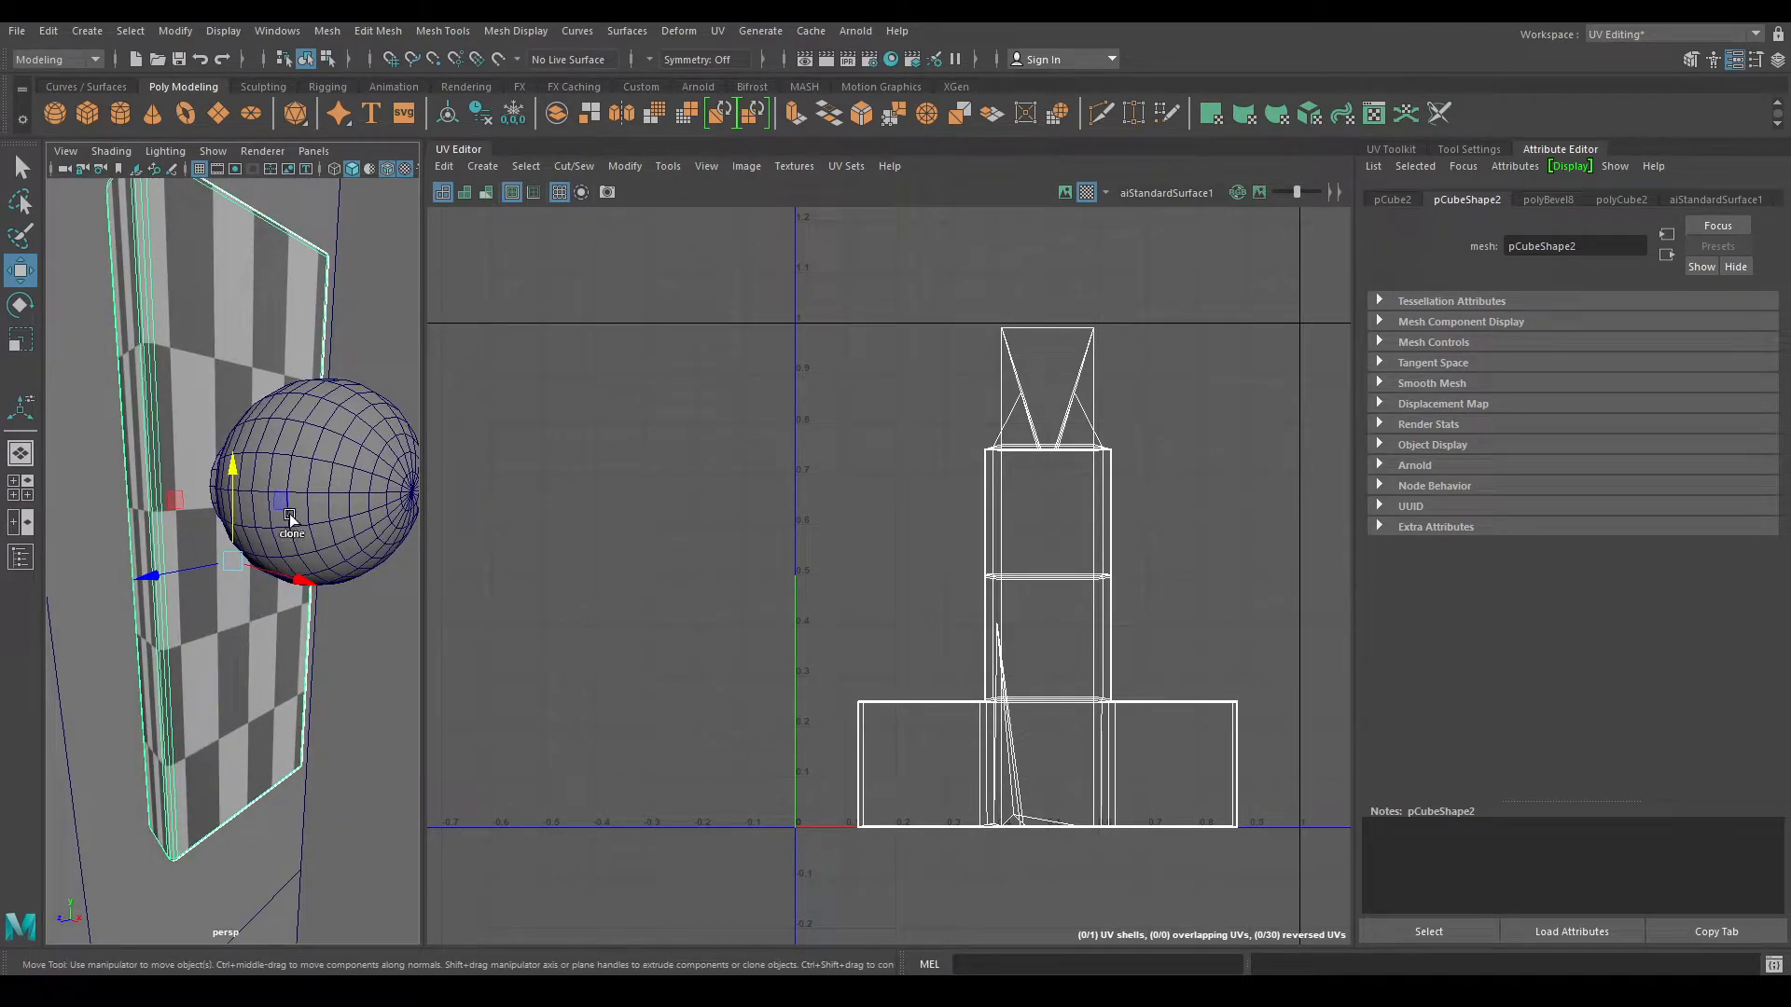
left_click_drag(242, 655, 223, 679, "alt")
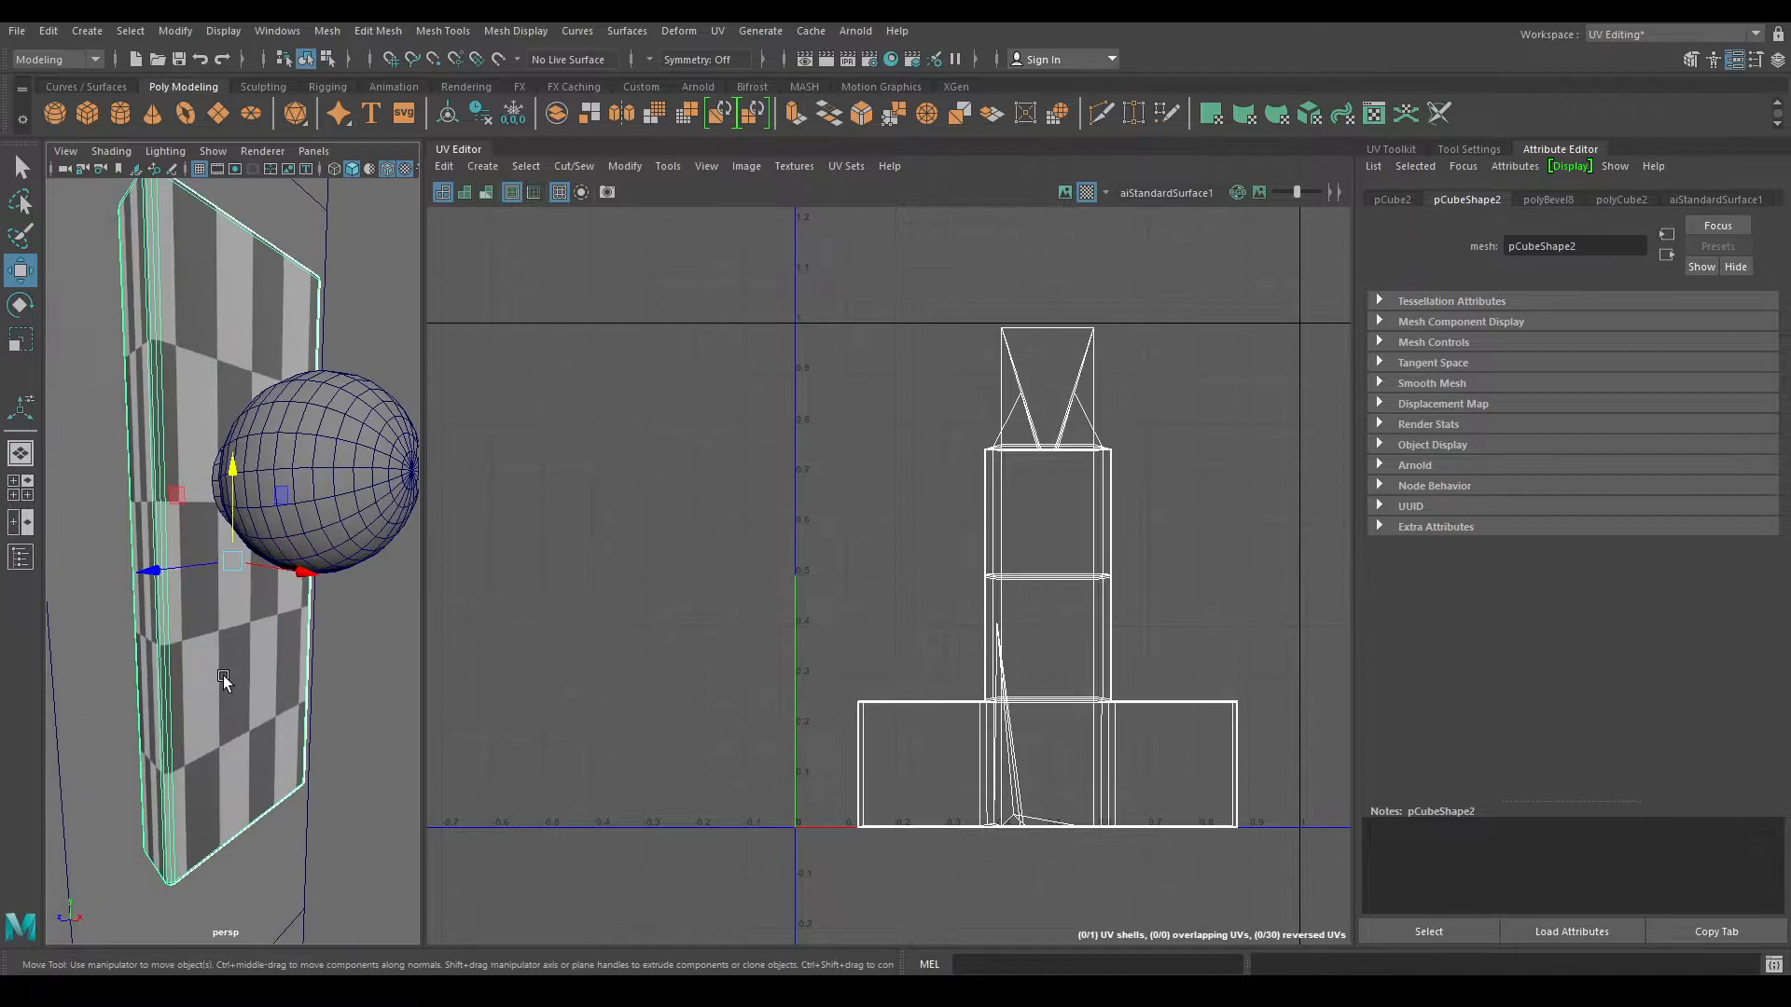
left_click(321, 474)
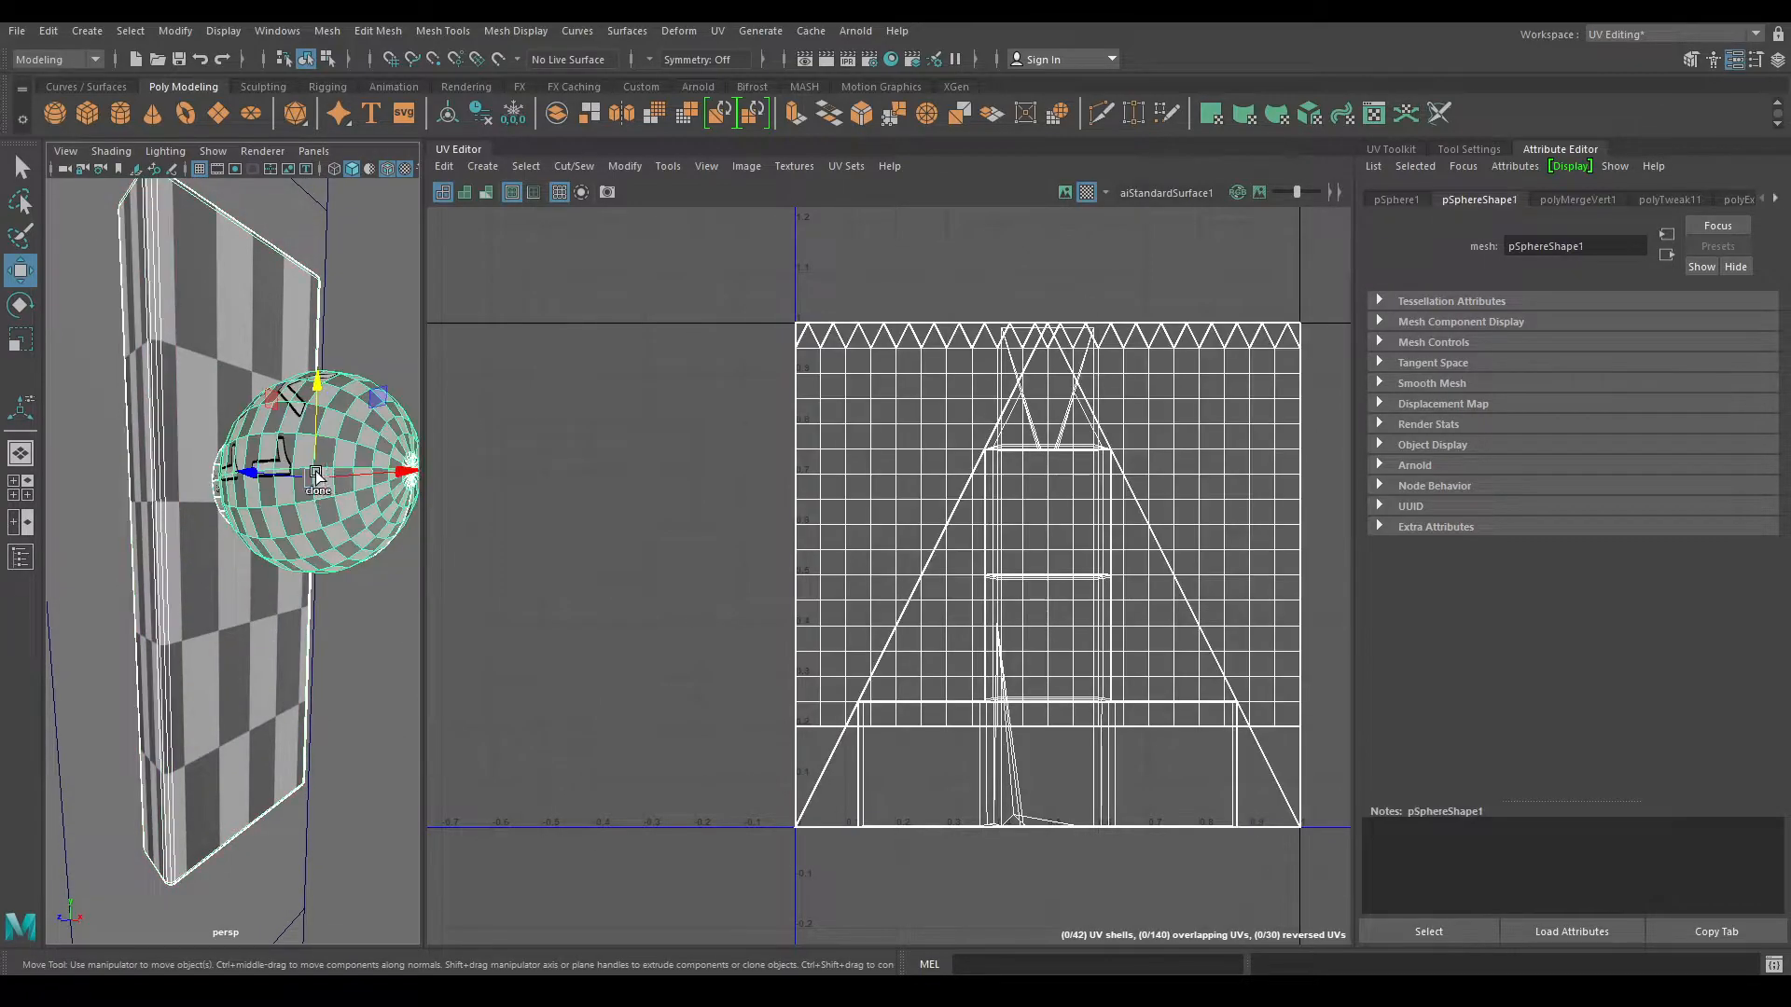
right_click(287, 474)
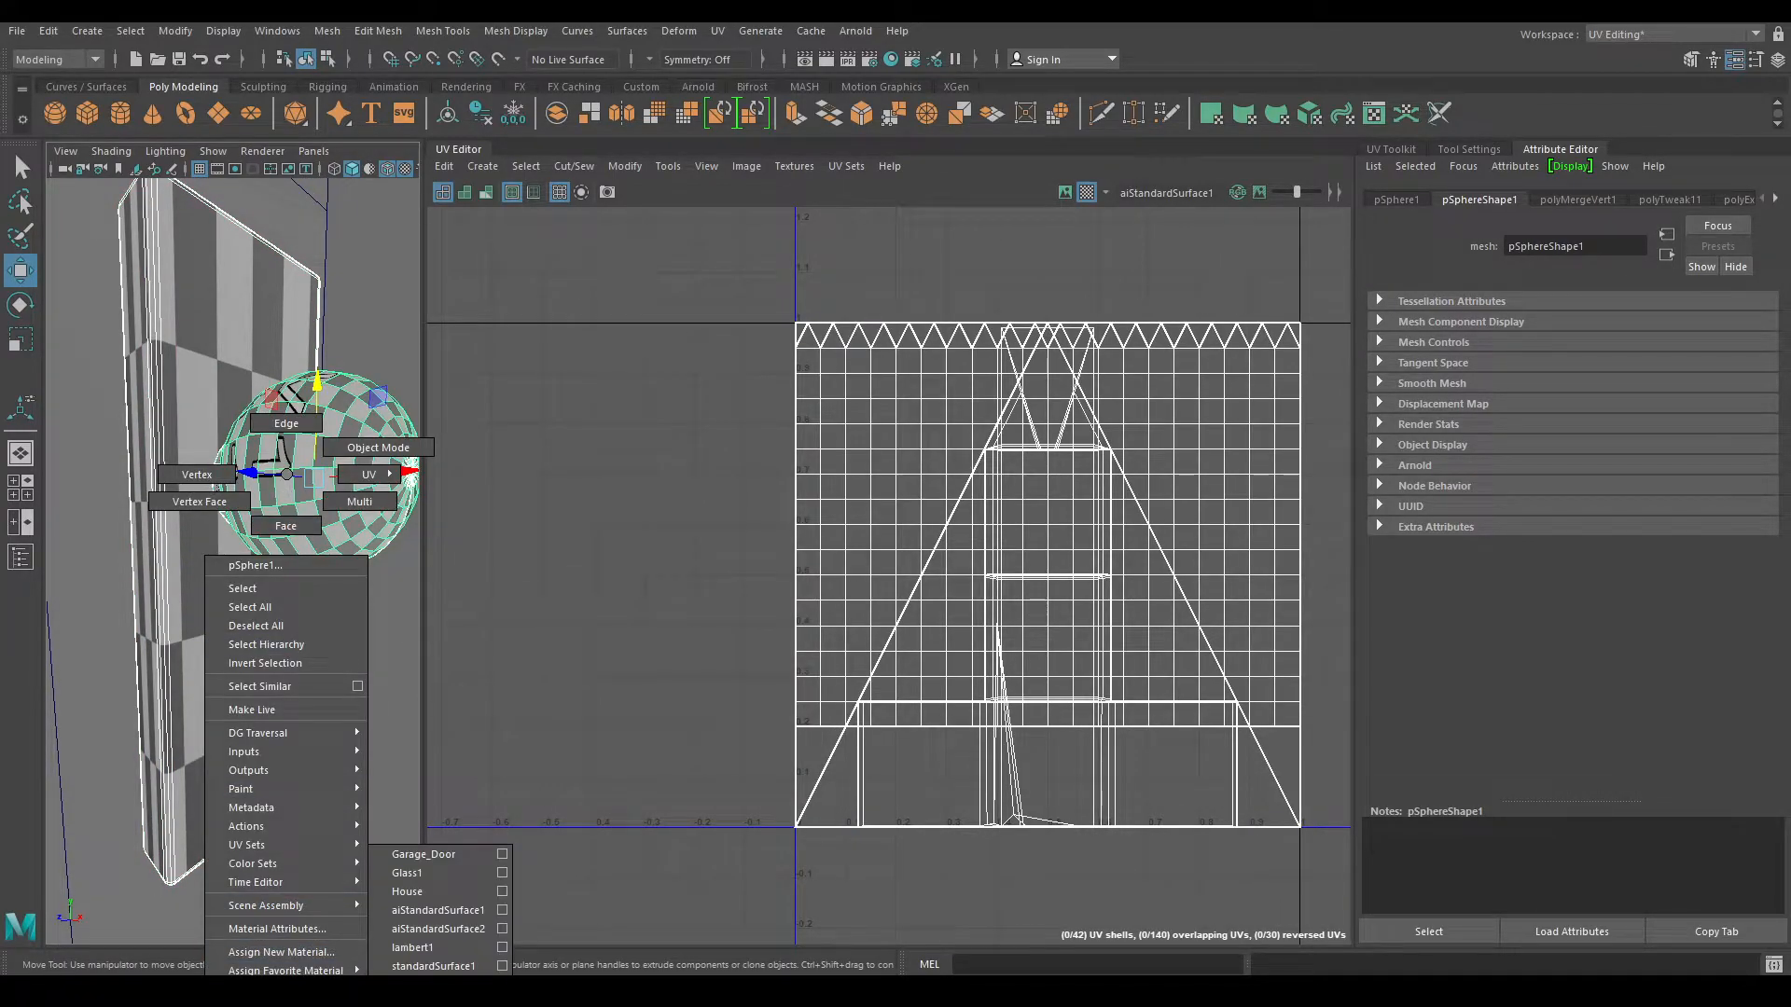
left_click(438, 852)
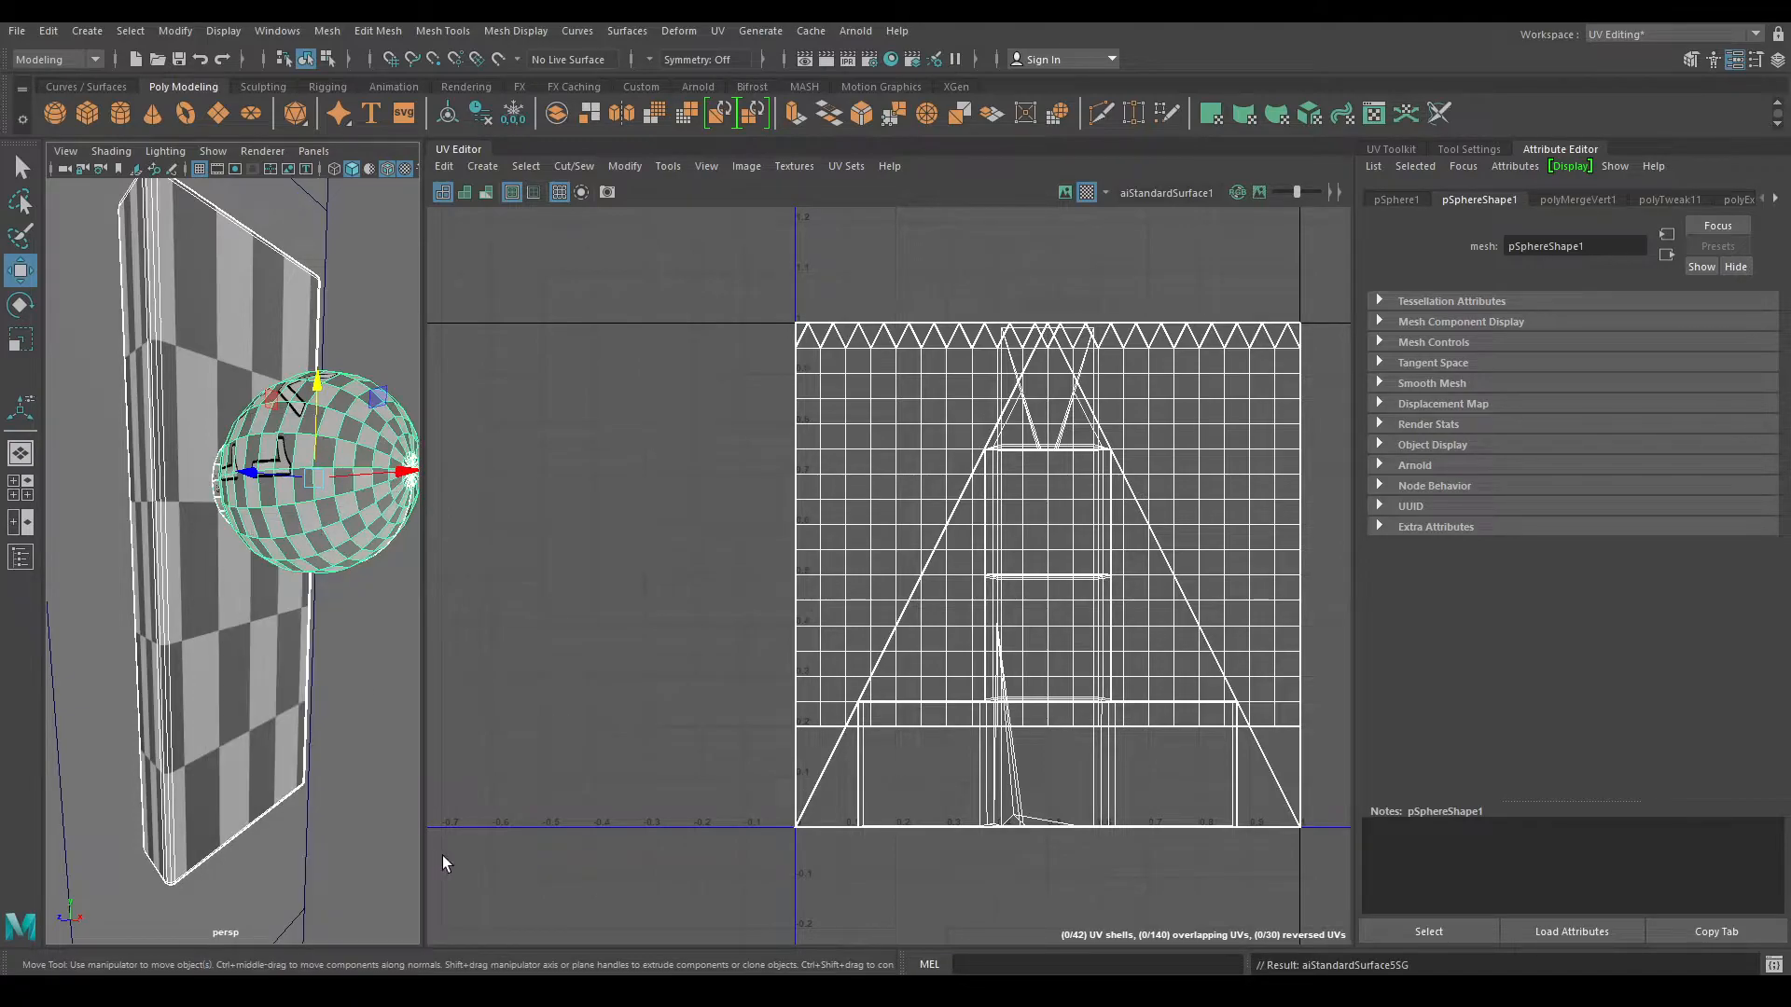
- Apply automatic UV mapping to the handle plate and switch its UVs to edge selection
left_click(250, 724)
left_click_drag(232, 743, 242, 745, "alt")
middle_click_drag(260, 550, 269, 617, "alt")
left_click(483, 167)
left_click(519, 237)
right_click_drag(1042, 591, 1043, 528)
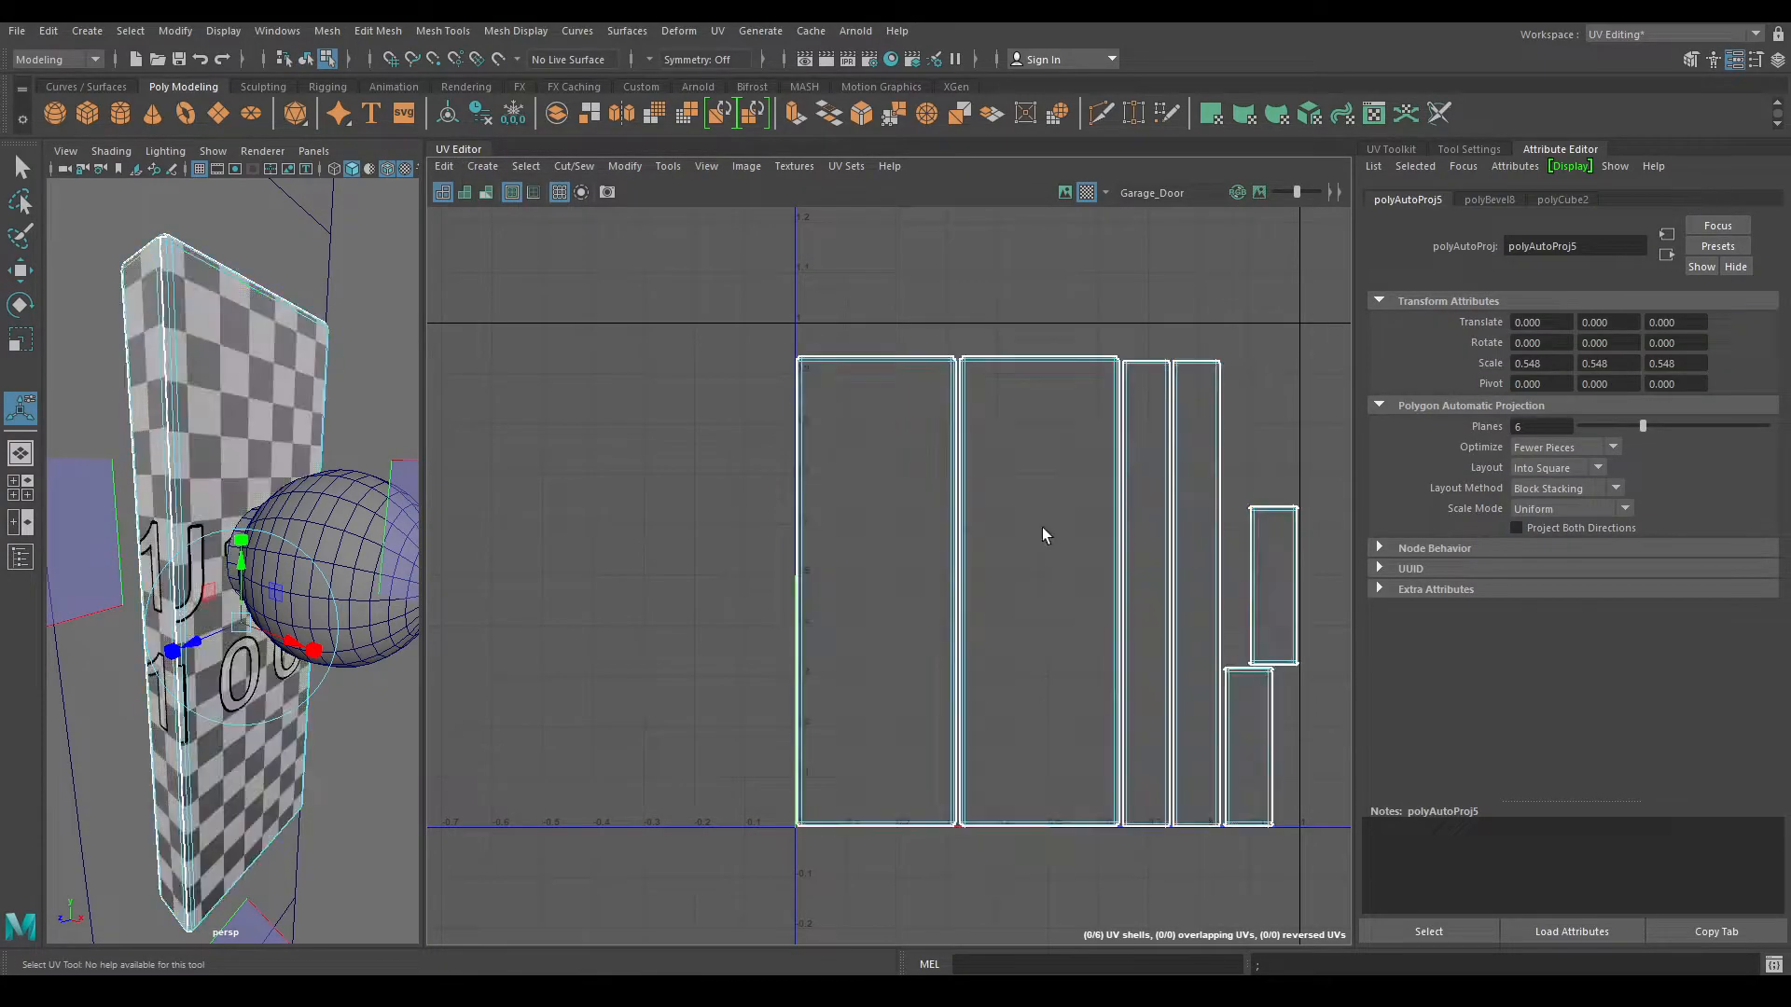
- Move and sew the two long side strips to the handle plate's large face shells
left_click(959, 503)
scroll(961, 494, "up", 6)
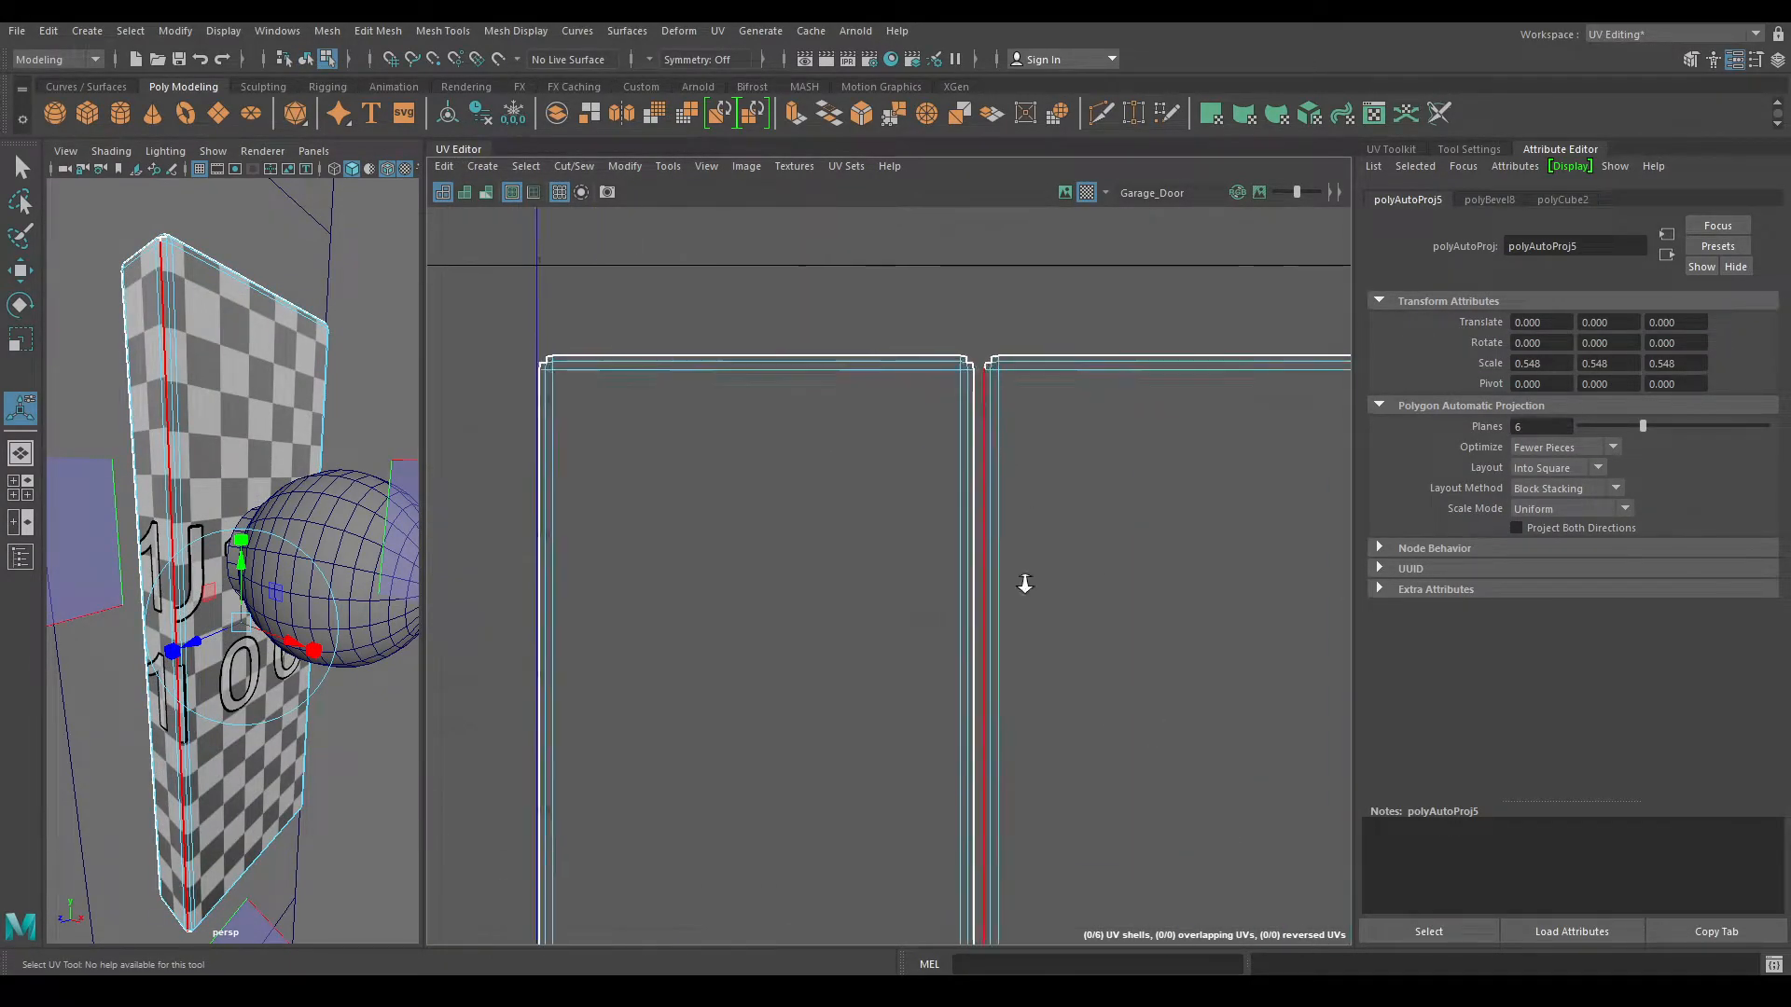
right_click_drag(1007, 589, 1099, 675, "shift")
scroll(1099, 675, "down", 8)
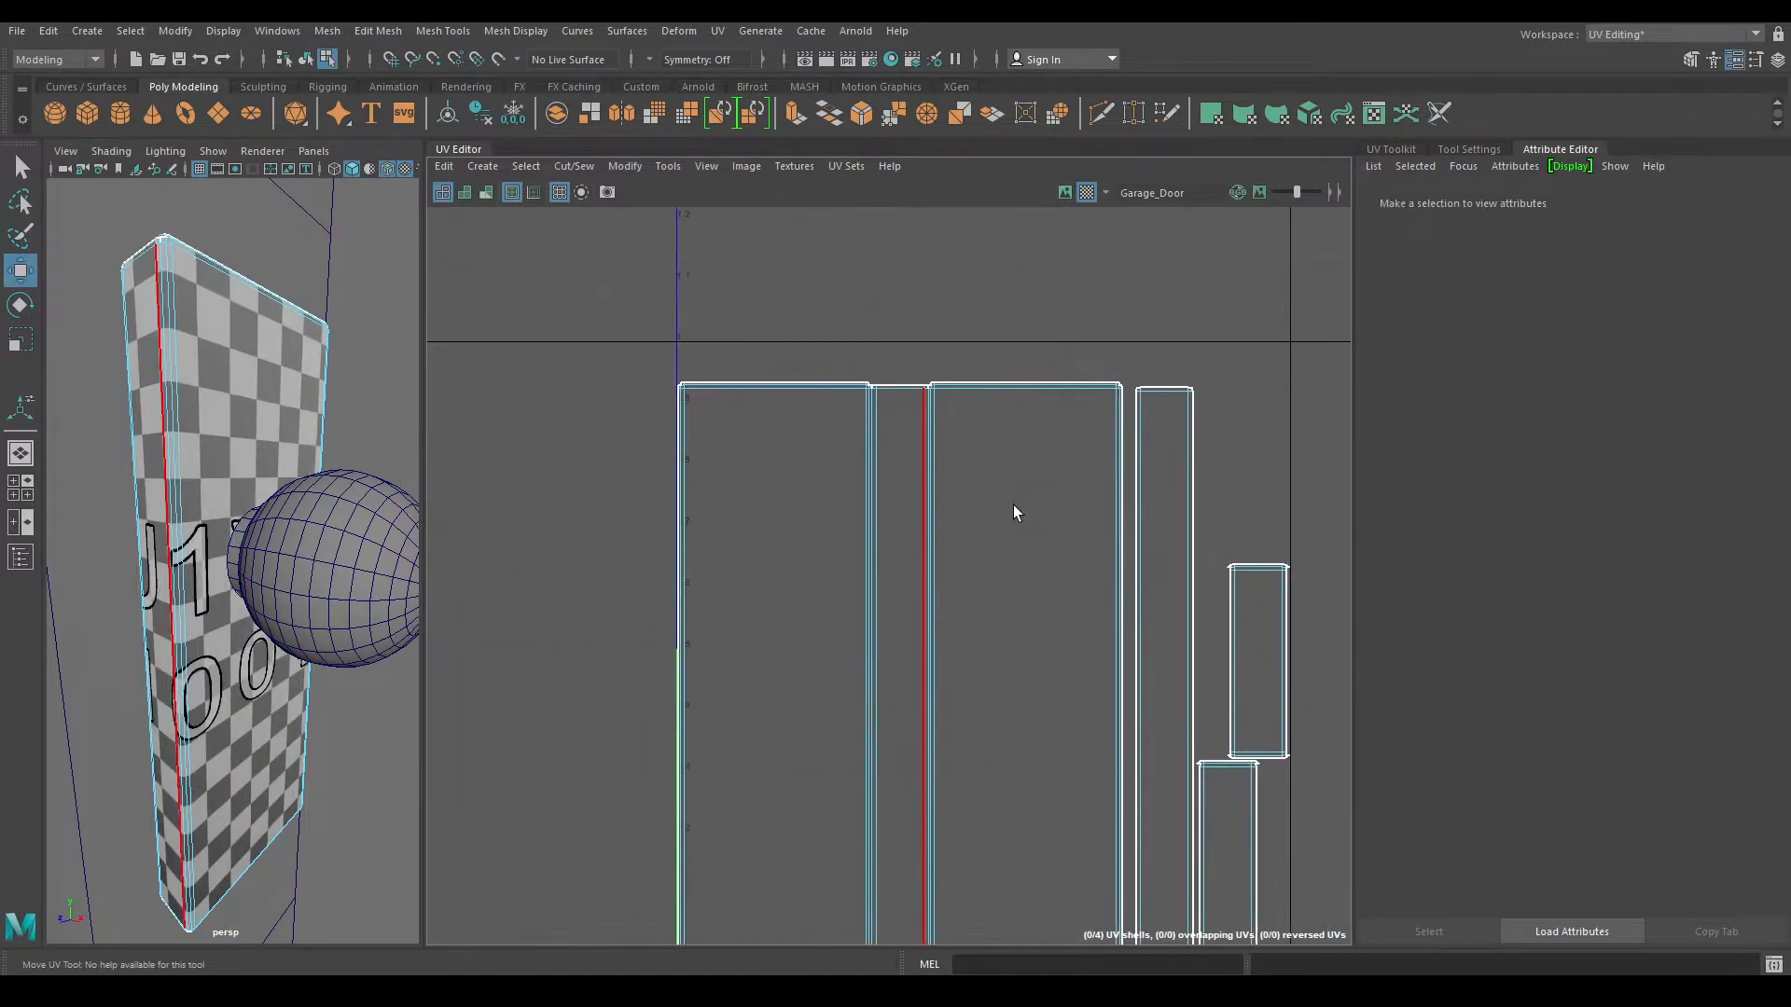
left_click(1130, 546)
key("g")
- Move and sew the split bevel edges at the upper ends of the handle plate's long side joints
right_click_drag(923, 425, 1237, 884, "alt")
right_click_drag(951, 319, 1052, 647, "alt")
middle_click_drag(1051, 469, 1049, 550, "alt")
right_click_drag(945, 391, 994, 756, "alt")
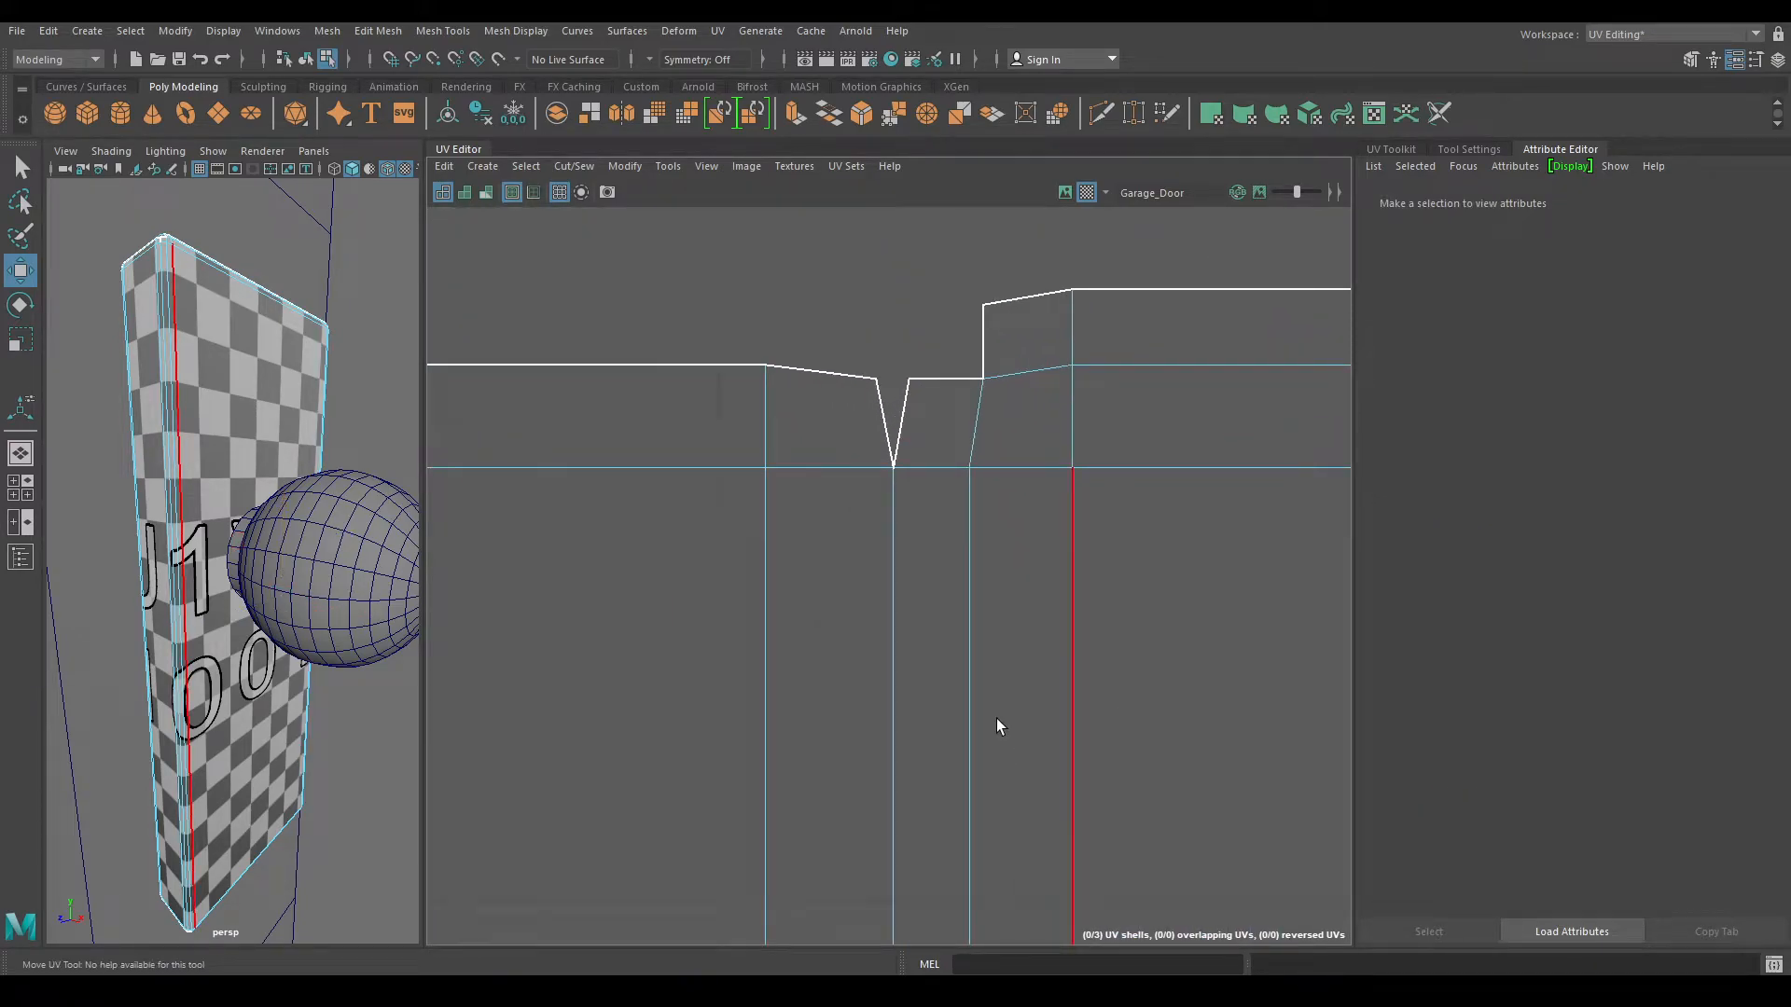
left_click(923, 589)
right_click(925, 532, "shift")
right_click_drag(925, 531, 922, 481, "shift")
right_click_drag(877, 746, 667, 261, "alt")
middle_click_drag(690, 634, 1194, 411, "alt")
left_click_drag(565, 378, 634, 455)
right_click_drag(655, 535, 690, 457, "shift")
right_click_drag(727, 639, 677, 410, "alt")
middle_click_drag(759, 613, 1082, 266, "alt")
right_click_drag(830, 467, 718, 266, "alt")
middle_click_drag(723, 326, 1312, 367, "alt")
right_click_drag(779, 441, 1191, 884, "alt")
left_click_drag(998, 319, 896, 247)
right_click_drag(920, 244, 920, 164, "shift")
- Move and sew the split bevel edges at the lower ends of the handle plate's long side joints
right_click_drag(1053, 737, 983, 248, "alt")
right_click_drag(1036, 597, 1021, 451, "alt")
middle_click_drag(1062, 924, 900, 532, "alt")
middle_click_drag(952, 936, 853, 383, "alt")
middle_click_drag(841, 905, 827, 463, "alt")
right_click_drag(667, 578, 753, 695, "alt")
middle_click_drag(687, 559, 785, 617, "alt")
left_click_drag(534, 501, 723, 570)
right_click_drag(738, 582, 740, 508, "shift")
right_click_drag(949, 575, 942, 417, "alt")
middle_click_drag(942, 417, 466, 528, "alt")
middle_click_drag(1175, 626, 444, 555, "alt")
right_click_drag(1021, 695, 1015, 589, "alt")
middle_click_drag(1016, 589, 806, 616, "alt")
right_click_drag(993, 676, 1059, 802, "alt")
left_click_drag(1119, 664, 1157, 700)
right_click_drag(1159, 701, 1180, 580, "shift")
middle_click_drag(1186, 570, 660, 554, "alt")
middle_click_drag(1117, 653, 780, 560, "alt")
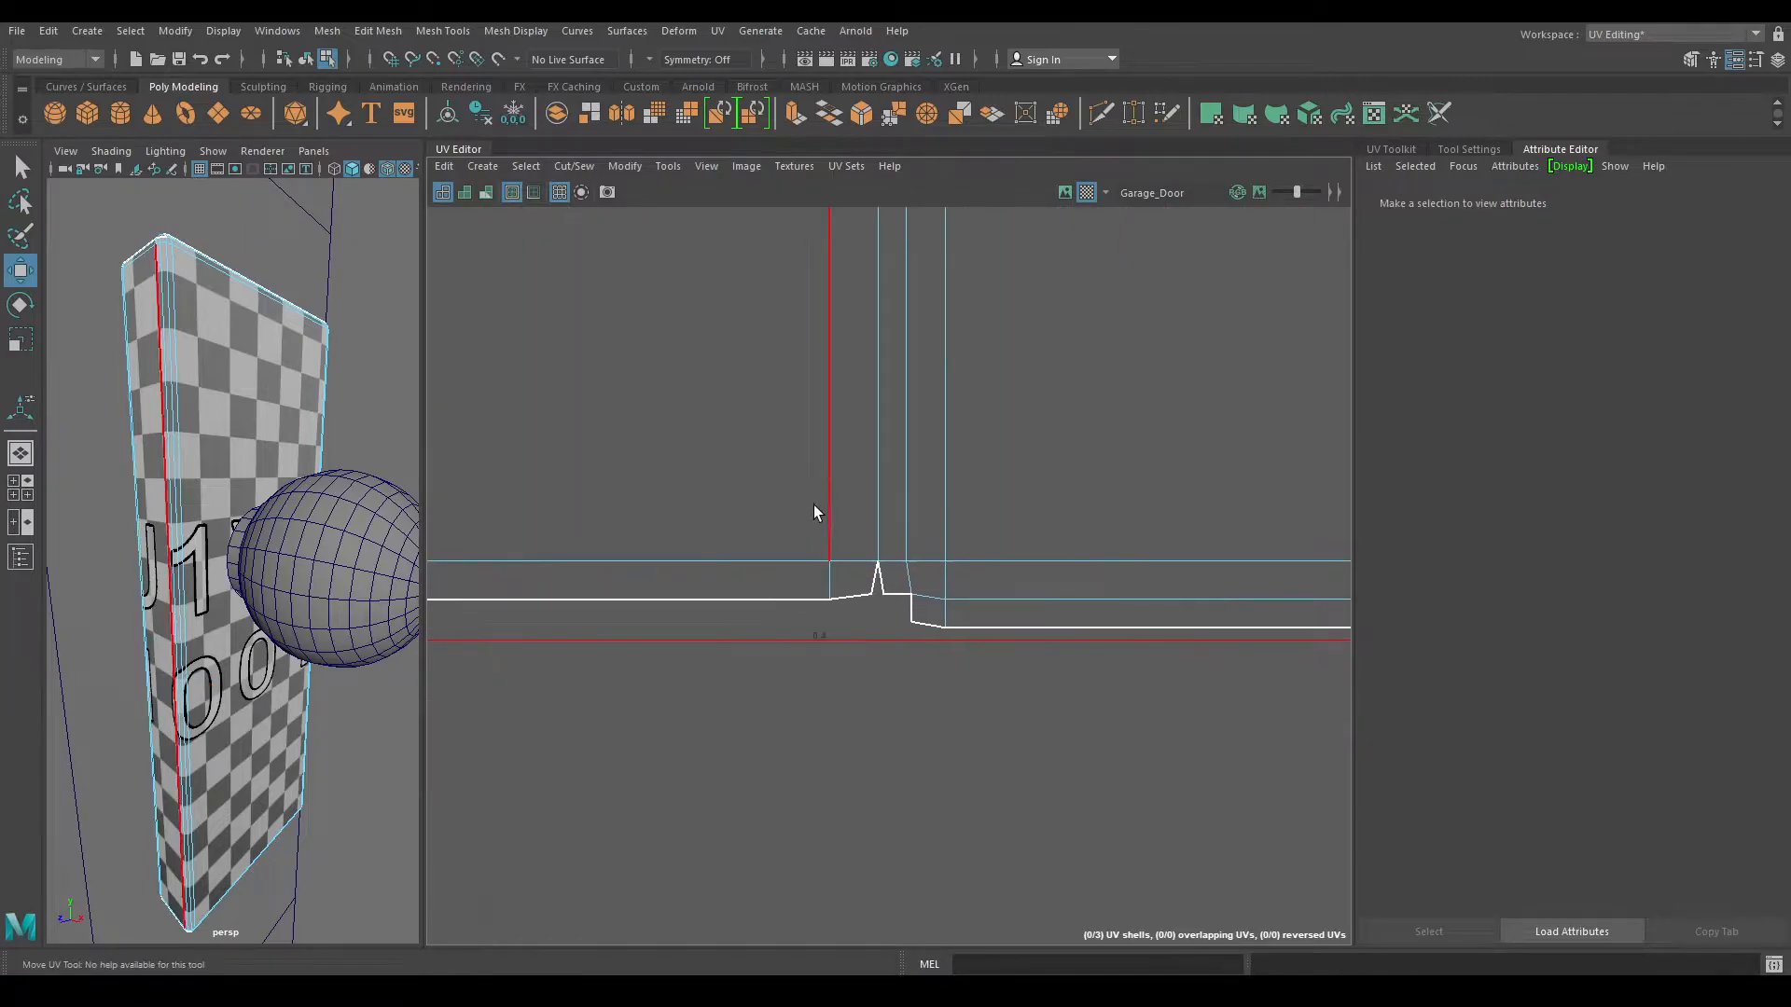
left_click_drag(916, 563, 932, 568)
right_click_drag(936, 569, 948, 481, "shift")
- Move and sew the two small end-cap shells onto the top and bottom edges of the handle plate's large faces
right_click_drag(1030, 639, 1022, 466, "alt")
middle_click_drag(1056, 528, 514, 470, "alt")
right_click_drag(1171, 559, 1050, 460, "alt")
middle_click_drag(1024, 457, 1045, 664, "alt")
right_click_drag(979, 643, 909, 377, "alt")
middle_click_drag(993, 529, 981, 474, "alt")
right_click_drag(981, 474, 1037, 359, "alt")
middle_click_drag(1096, 347, 1063, 508, "alt")
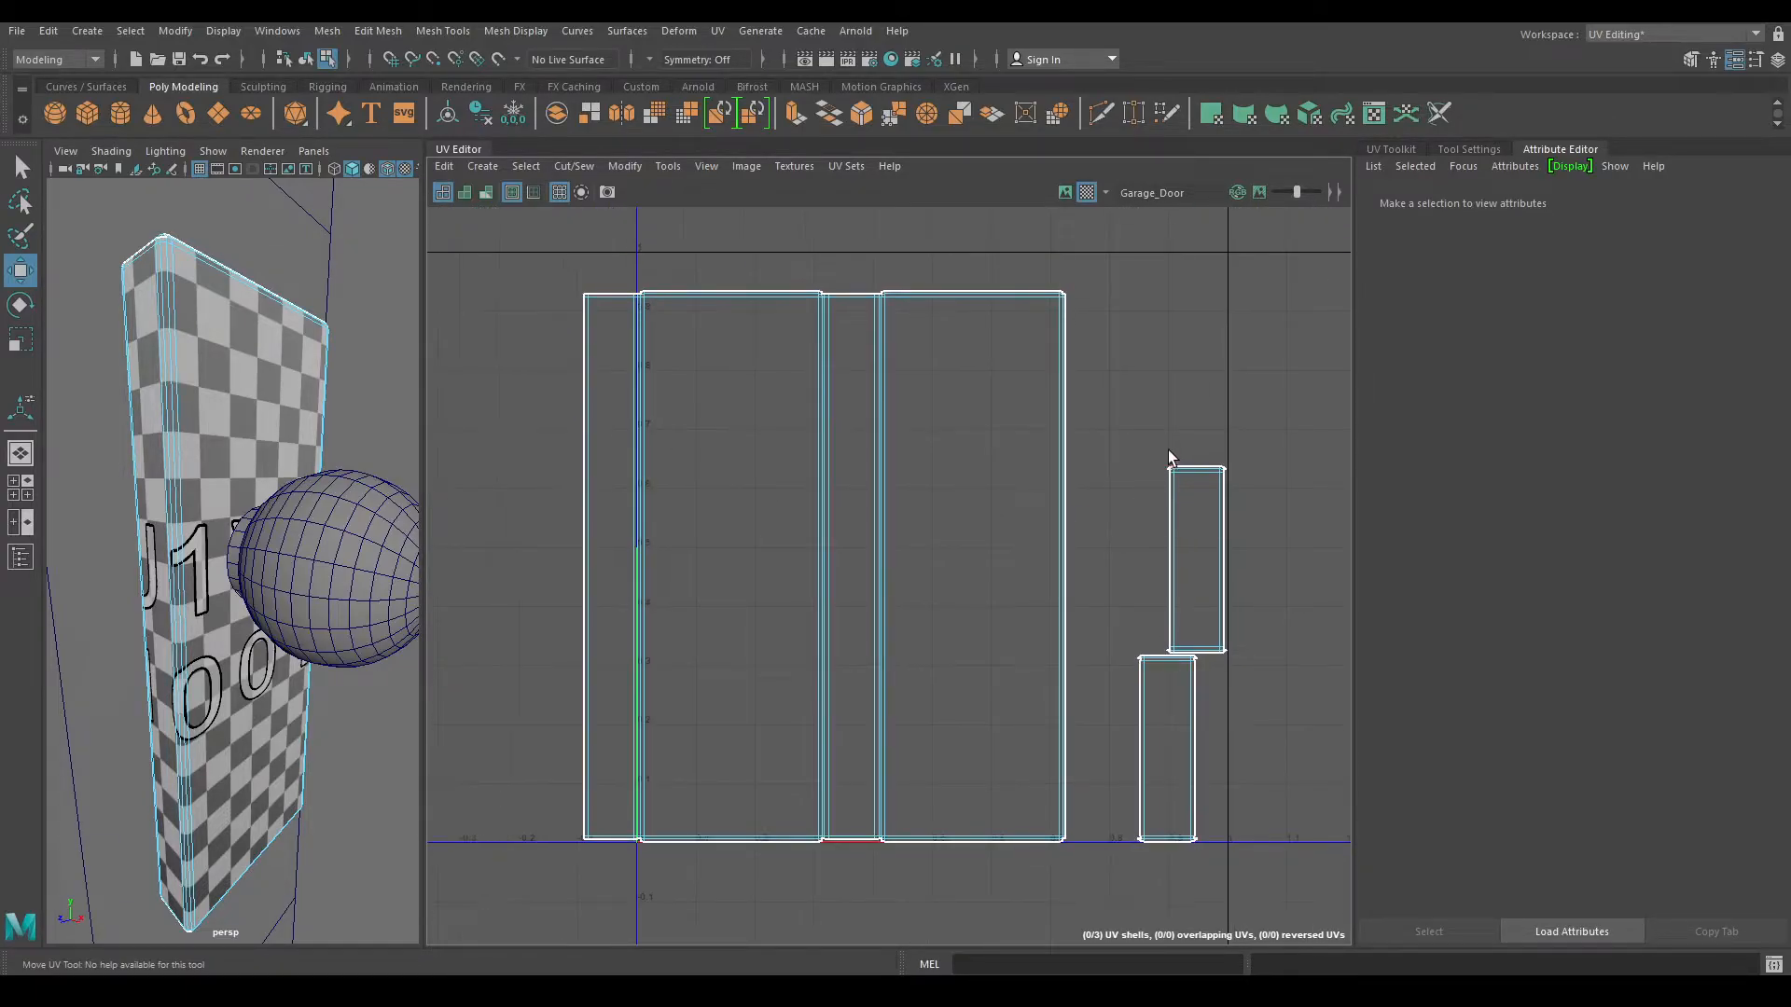
left_click(1227, 485)
key("w")
right_click_drag(1236, 476, 1231, 565, "alt")
middle_click_drag(1231, 565, 1132, 509, "alt")
right_click_drag(1102, 728, 1110, 476, "alt")
middle_click_drag(1132, 696, 1162, 701, "alt")
left_click(1073, 754, "shift")
right_click_drag(1046, 827, 1049, 680, "shift")
- Move and sew the split bevel edges where the top end cap meets the handle plate's face
right_click_drag(905, 294, 579, 554, "alt")
middle_click_drag(580, 554, 728, 575, "alt")
right_click_drag(827, 524, 1009, 807, "alt")
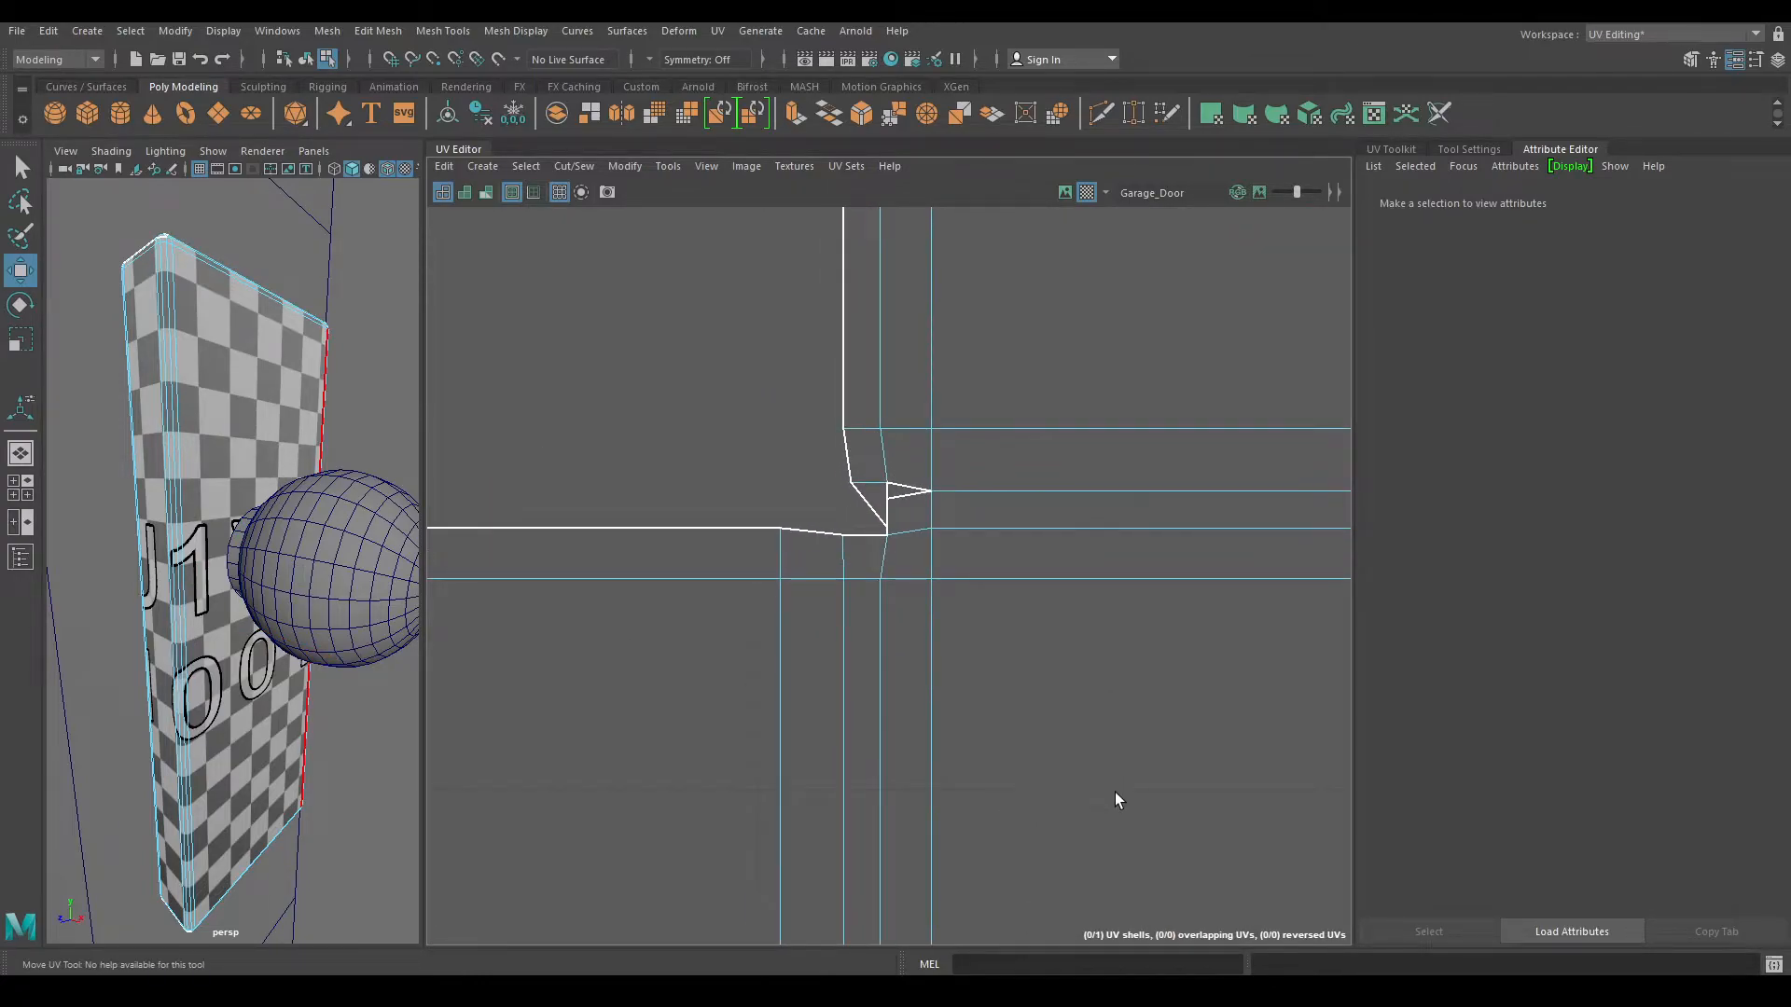
left_click_drag(912, 527, 910, 532)
right_click_drag(931, 602, 947, 216, "shift")
double_click(902, 513)
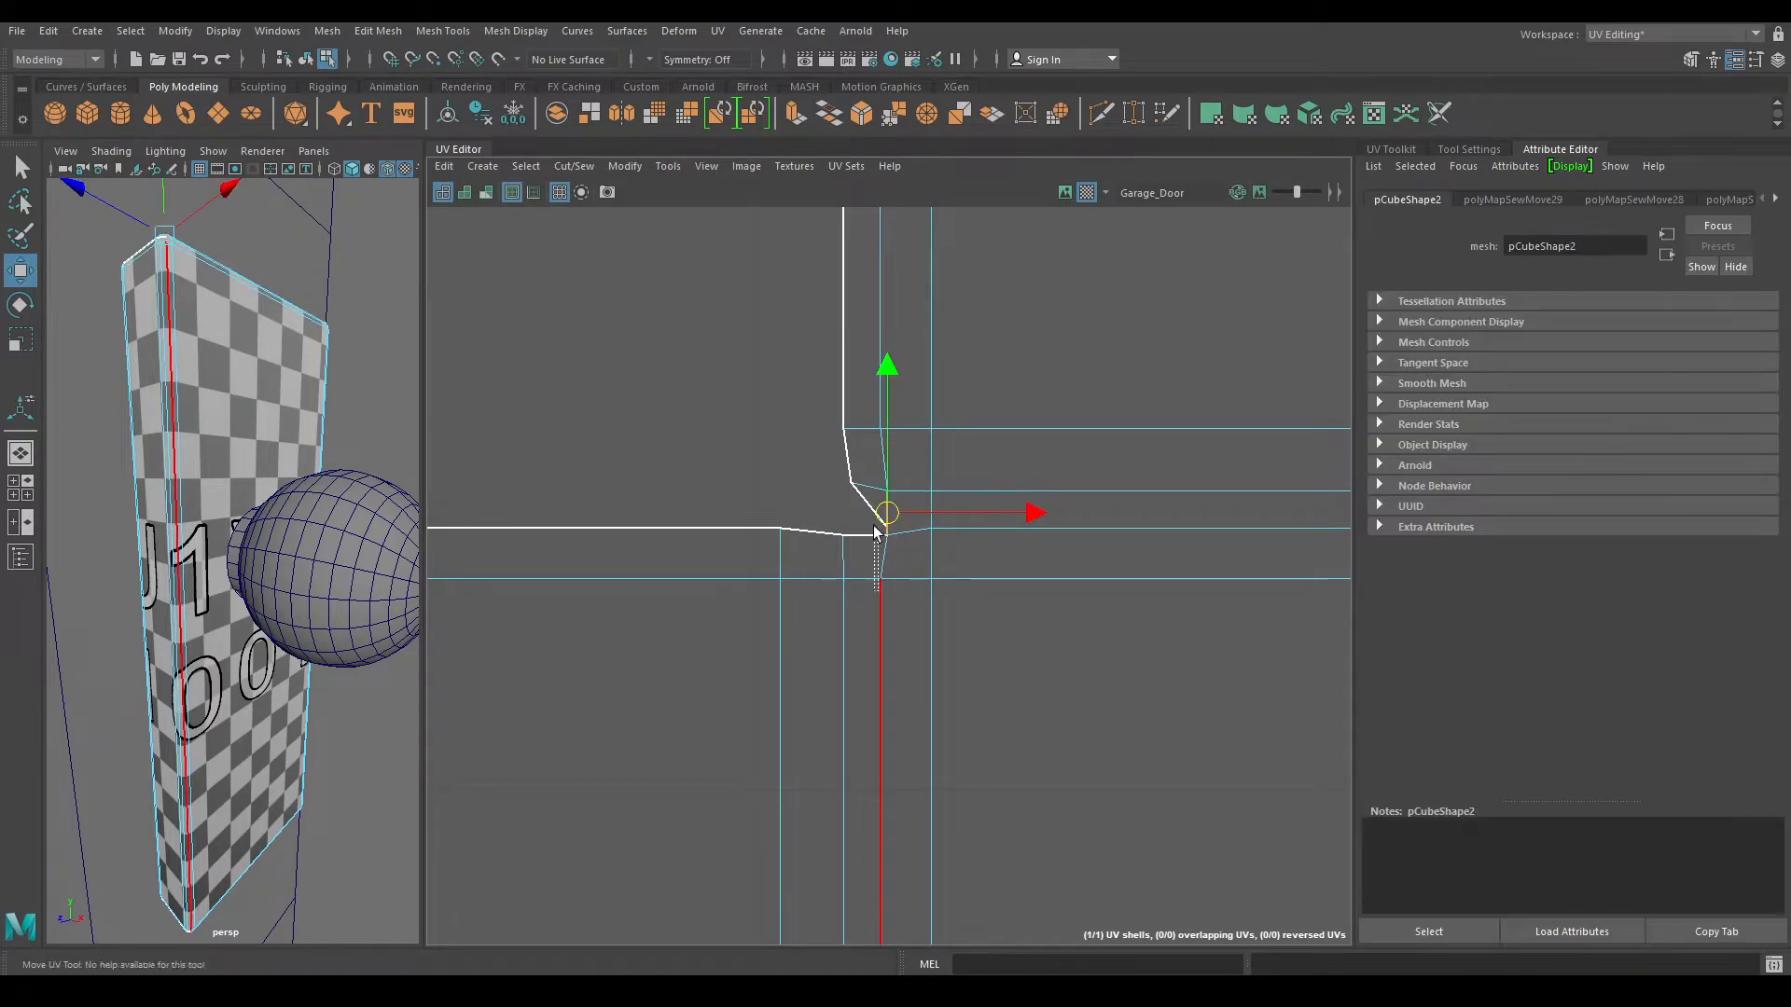
right_click_drag(926, 336, 931, 261, "shift")
right_click_drag(972, 700, 867, 626, "alt")
right_click_drag(1059, 625, 938, 554, "alt")
middle_click_drag(1201, 702, 640, 520, "alt")
right_click_drag(913, 462, 1100, 438, "alt")
left_click_drag(1178, 396, 1214, 506)
right_click_drag(1153, 673, 705, 501, "shift")
- Move and sew the split bevel edges where the bottom end cap meets the handle plate's face
left_click_drag(645, 572, 641, 572)
right_click_drag(697, 600, 701, 527, "shift")
middle_click_drag(1300, 538, 843, 496, "alt")
left_click_drag(999, 552, 1033, 561)
right_click_drag(1003, 580, 821, 480, "shift")
middle_click_drag(820, 480, 875, 557, "alt")
middle_click_drag(1343, 568, 923, 389, "alt")
right_click_drag(923, 389, 923, 573, "alt")
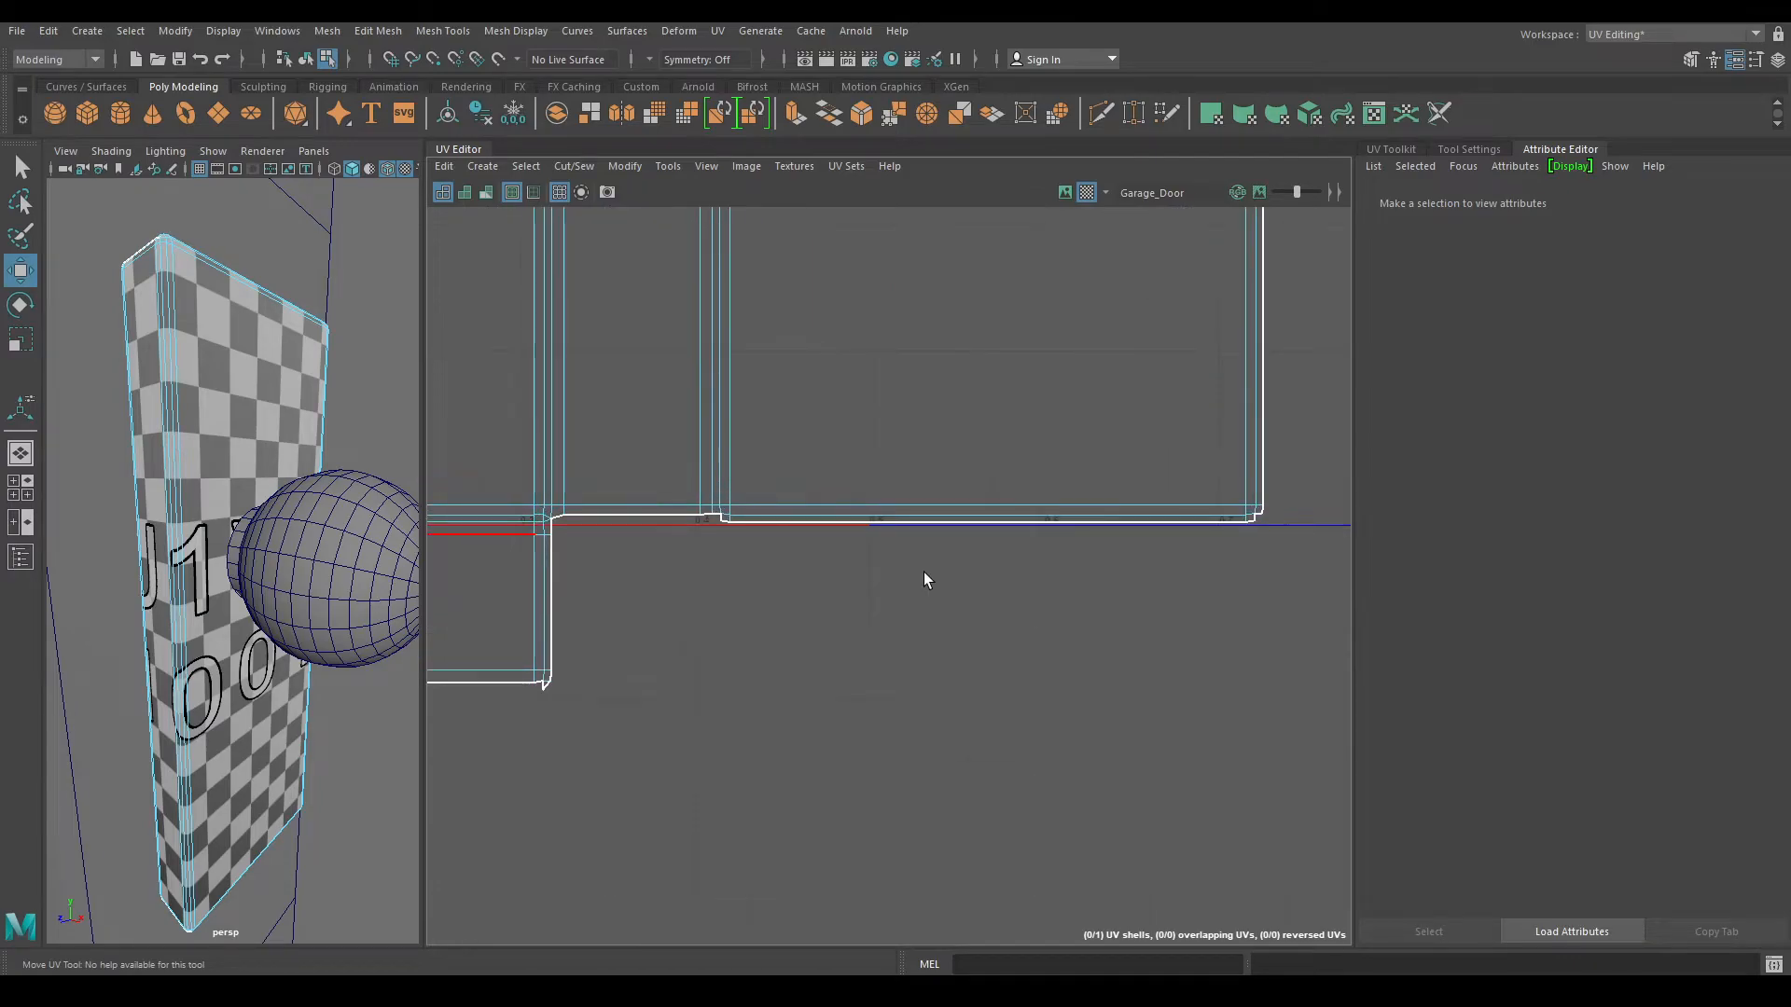
- Cut the UVs along the lower bevel edge of the large plate face that has no bottom end cap
left_click(755, 516)
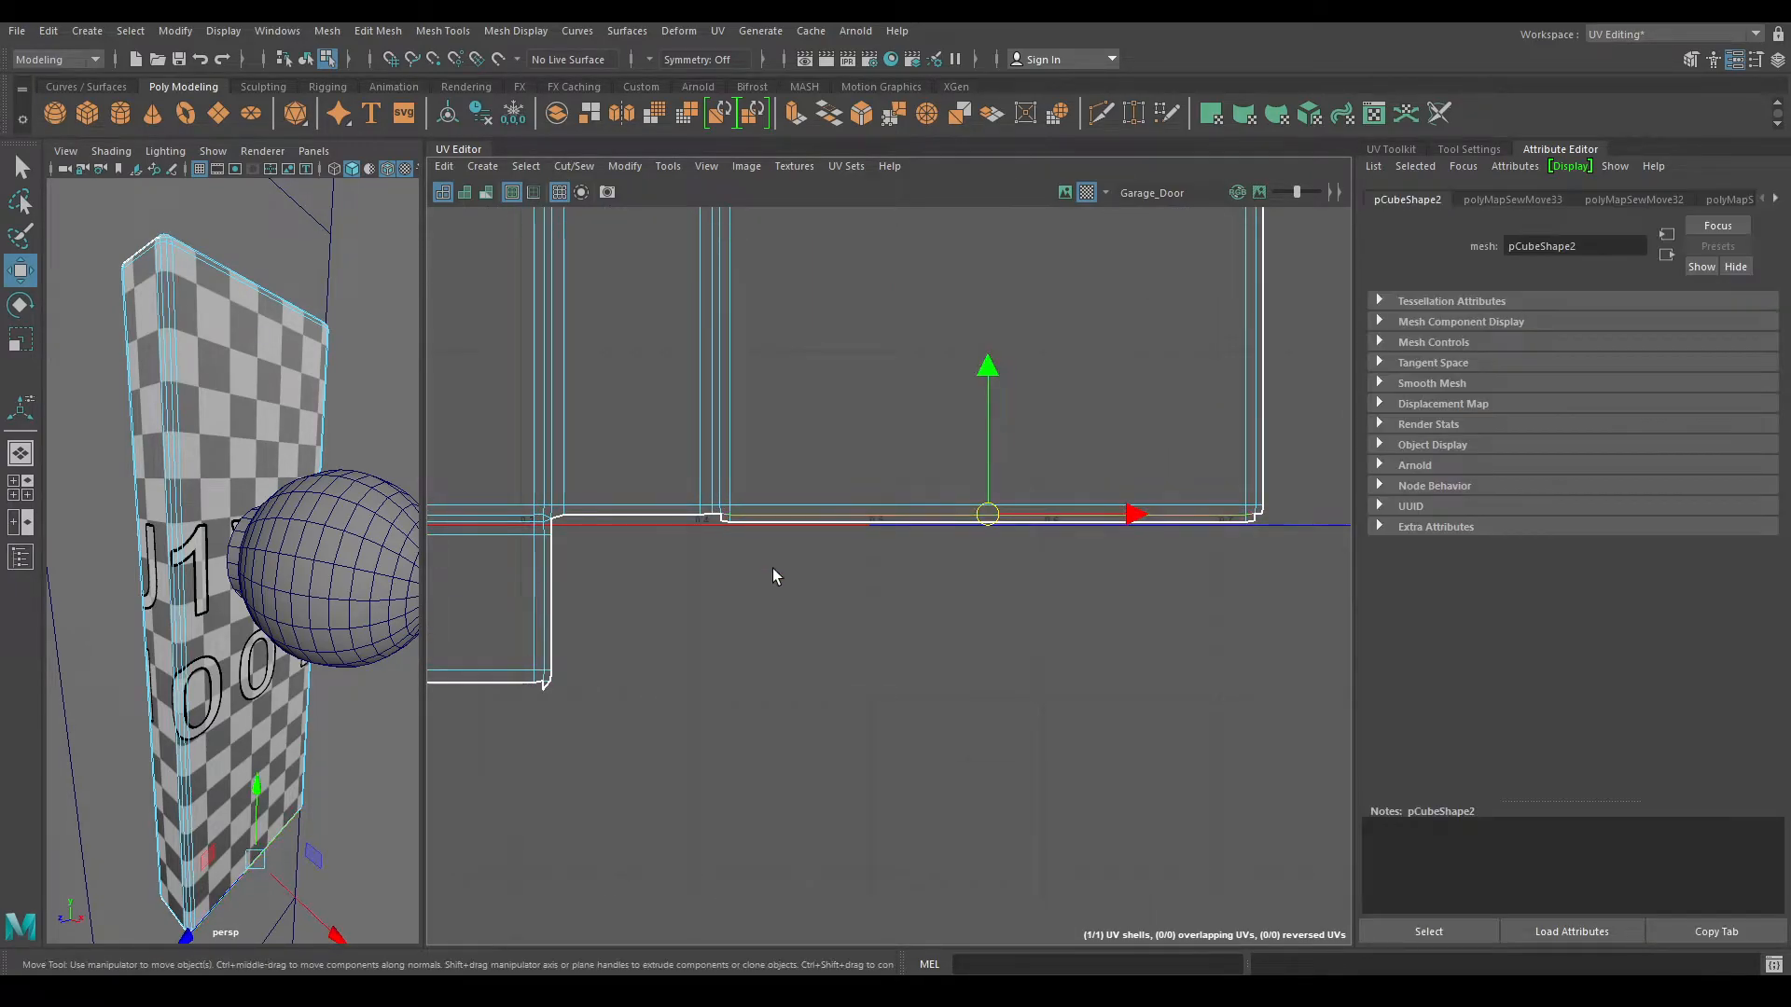
scroll(811, 628, "down", 1)
middle_click_drag(867, 339, 1164, 190, "alt")
scroll(774, 675, "up", 3)
middle_click_drag(774, 675, 1017, 658, "alt")
scroll(713, 689, "up", 2)
left_click(713, 689)
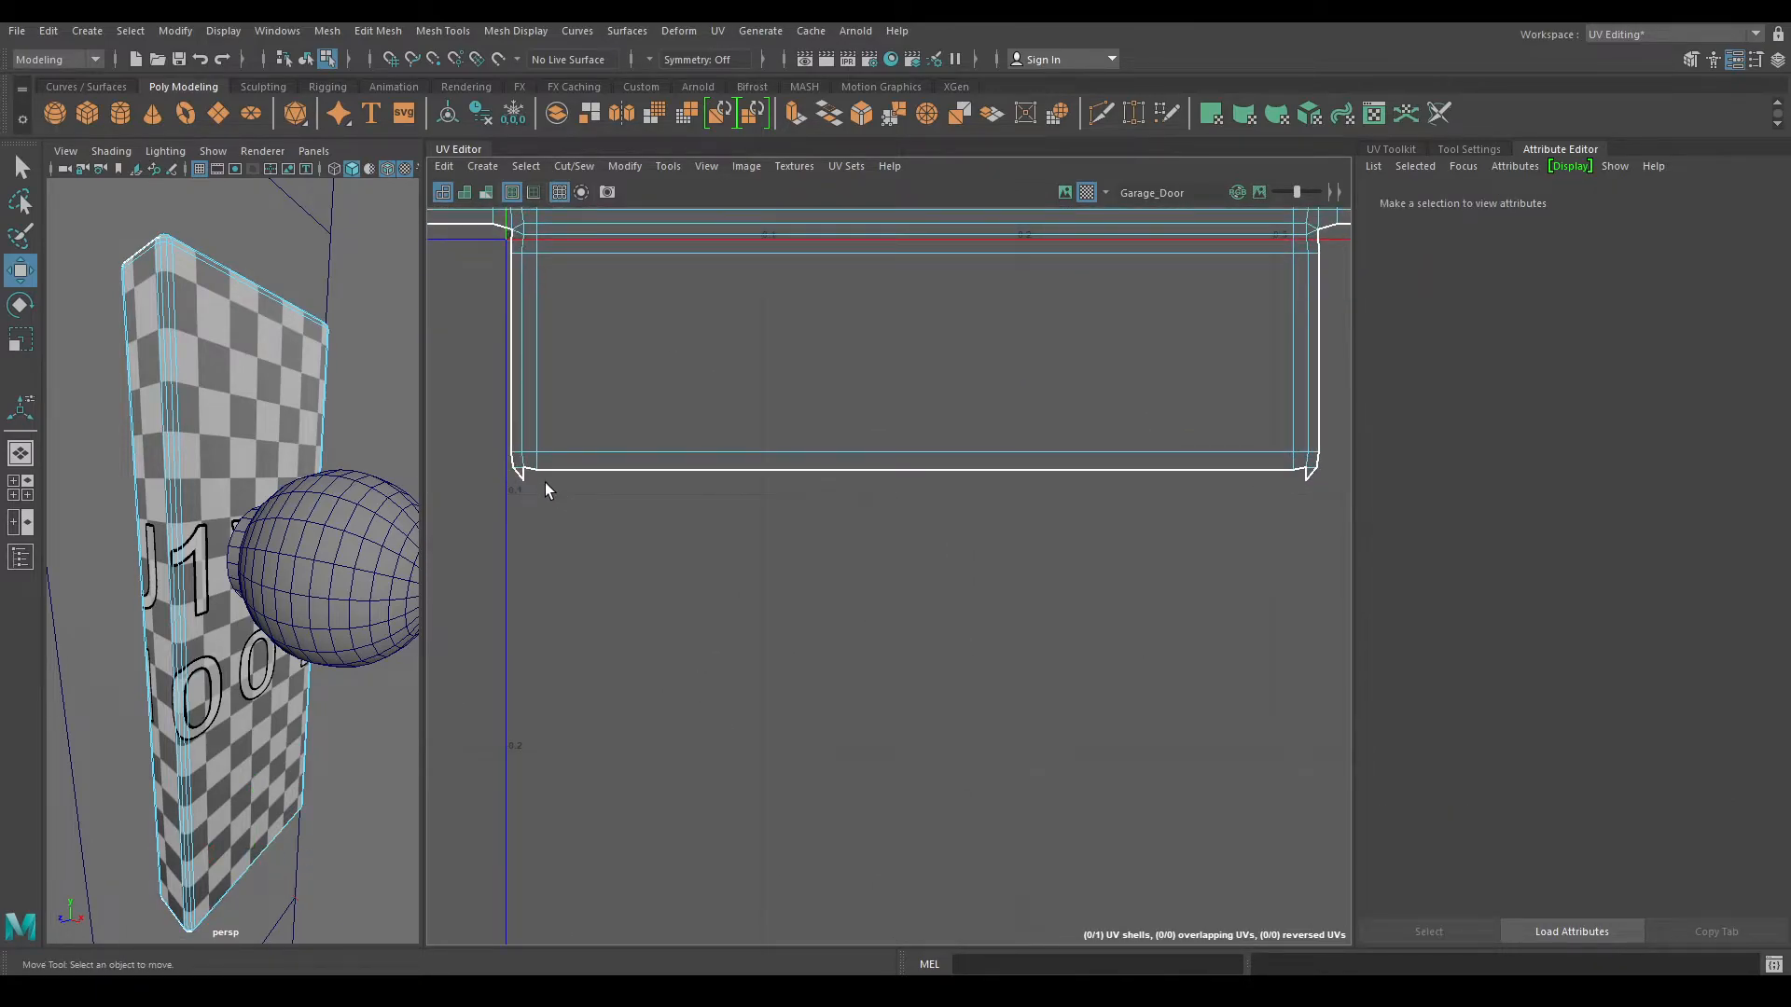
middle_click_drag(963, 487, 468, 610, "alt")
mouse_move(1115, 503)
middle_mouse_down("alt")
mouse_move(931, 557)
mouse_move(479, 573)
middle_mouse_up("alt")
middle_click_drag(523, 459, 652, 529, "alt")
left_click(626, 489)
scroll(660, 687, "down", 2)
right_click_drag(715, 401, 663, 450, "shift")
- Move and sew the detached lower bevel strip onto the bottom end cap's outer edge
middle_click_drag(663, 451, 959, 411, "alt")
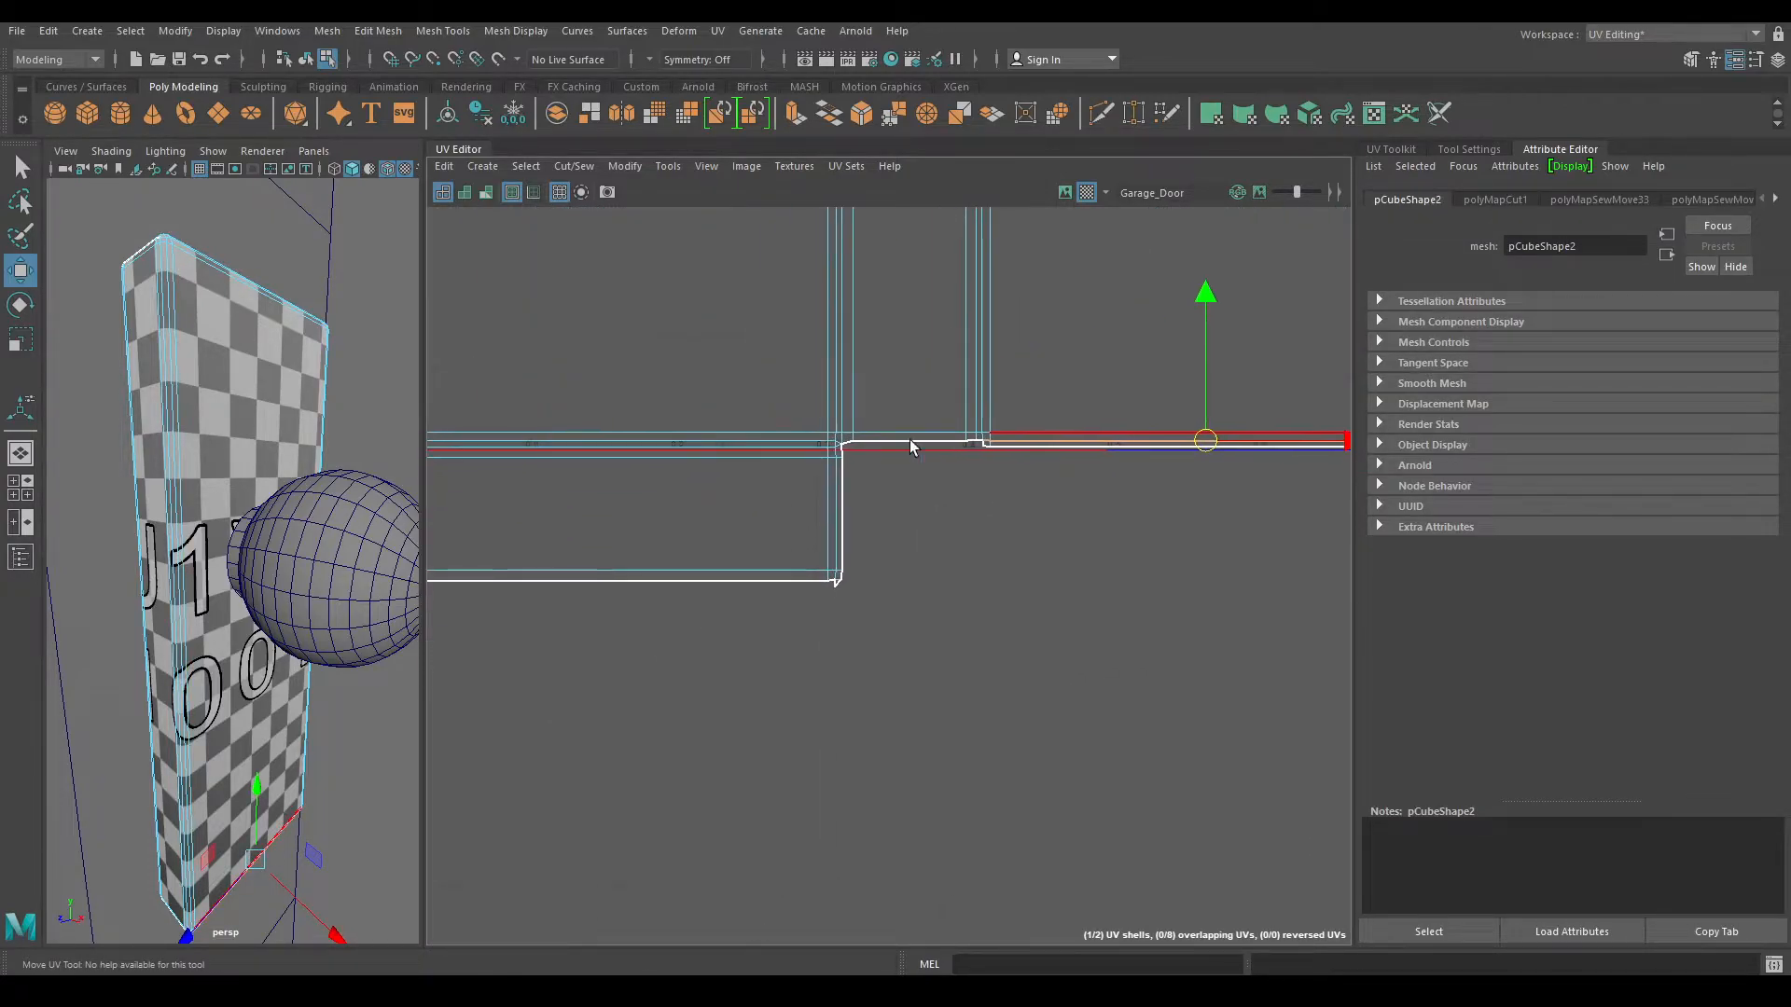
left_click(646, 591, "shift")
middle_click_drag(645, 592, 764, 600, "alt")
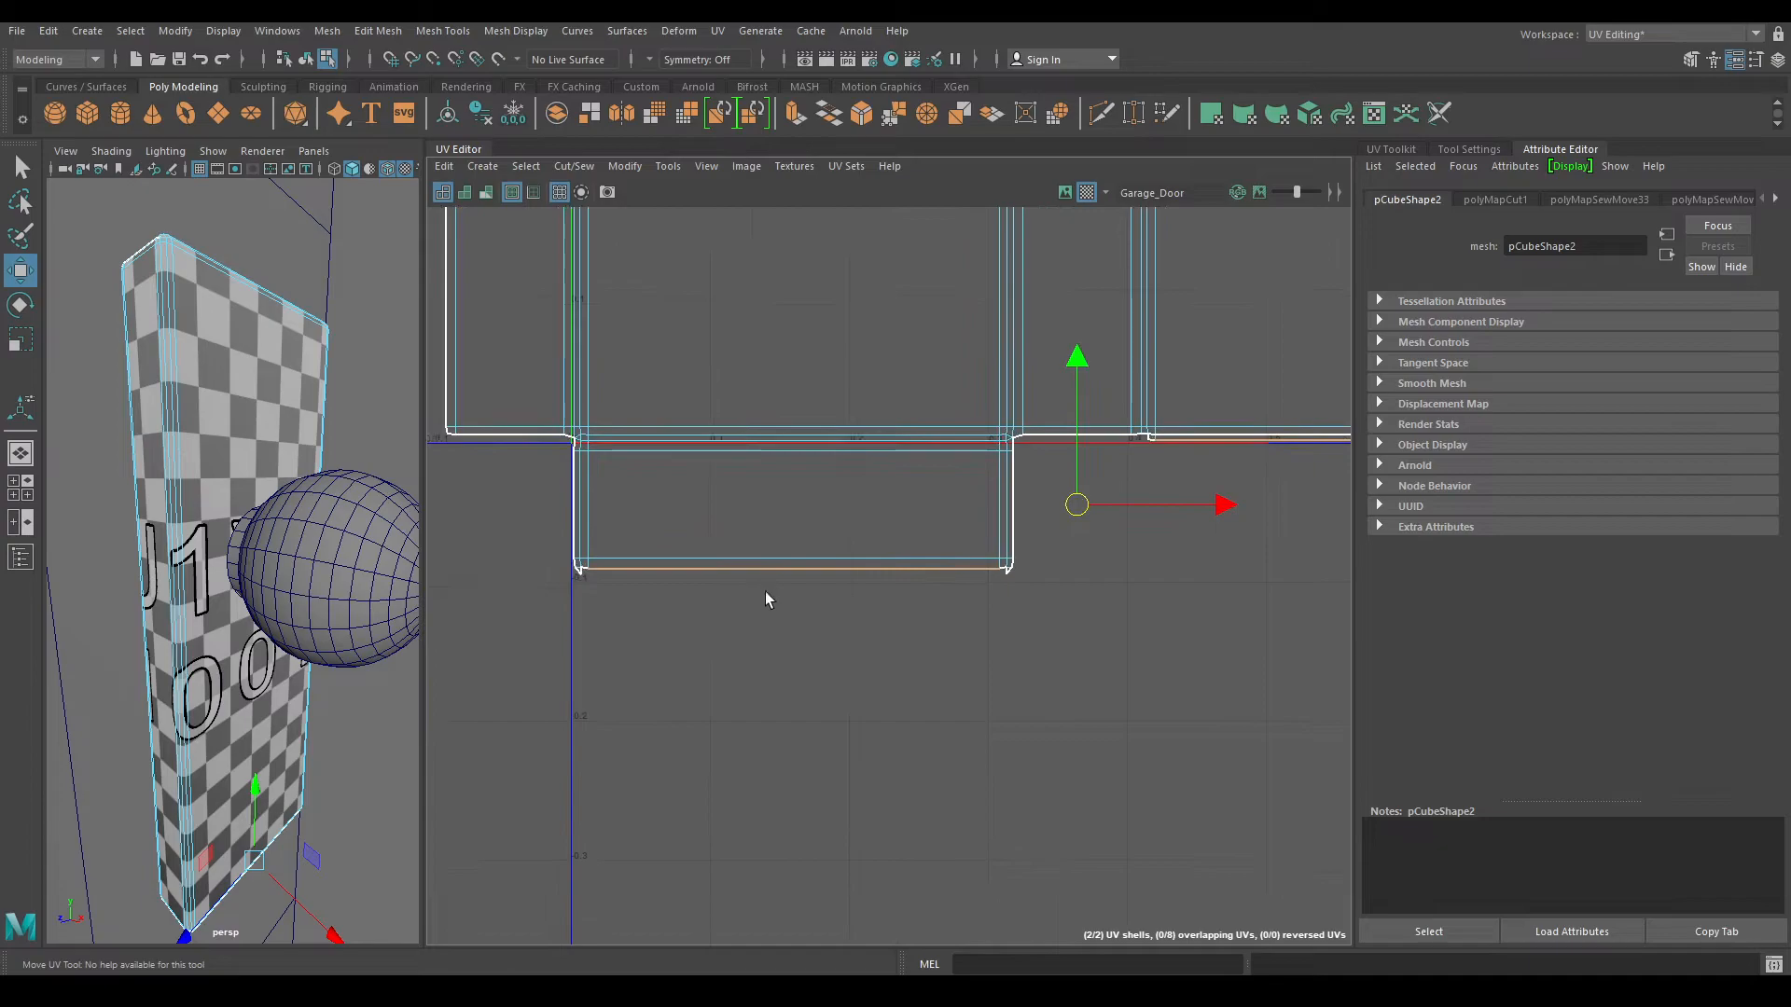
right_click_drag(776, 645, 757, 564, "shift")
- Move and sew the split bevel edges at the bottom end cap's outer left corner
scroll(766, 588, "up", 3)
middle_click_drag(485, 588, 970, 709, "alt")
scroll(853, 770, "up", 3)
scroll(853, 770, "up", 2)
middle_click_drag(961, 776, 731, 752, "alt")
left_click_drag(830, 505, 769, 549)
right_click_drag(770, 550, 783, 467, "shift")
- Move and sew the split bevel edges at the bottom end cap's outer right corner
middle_click_drag(1166, 475, 485, 492, "alt")
middle_click_drag(916, 481, 429, 489, "alt")
left_click_drag(837, 508, 791, 604)
right_click_drag(821, 597, 822, 548, "shift")
scroll(872, 594, "down", 4)
scroll(792, 560, "up", 2)
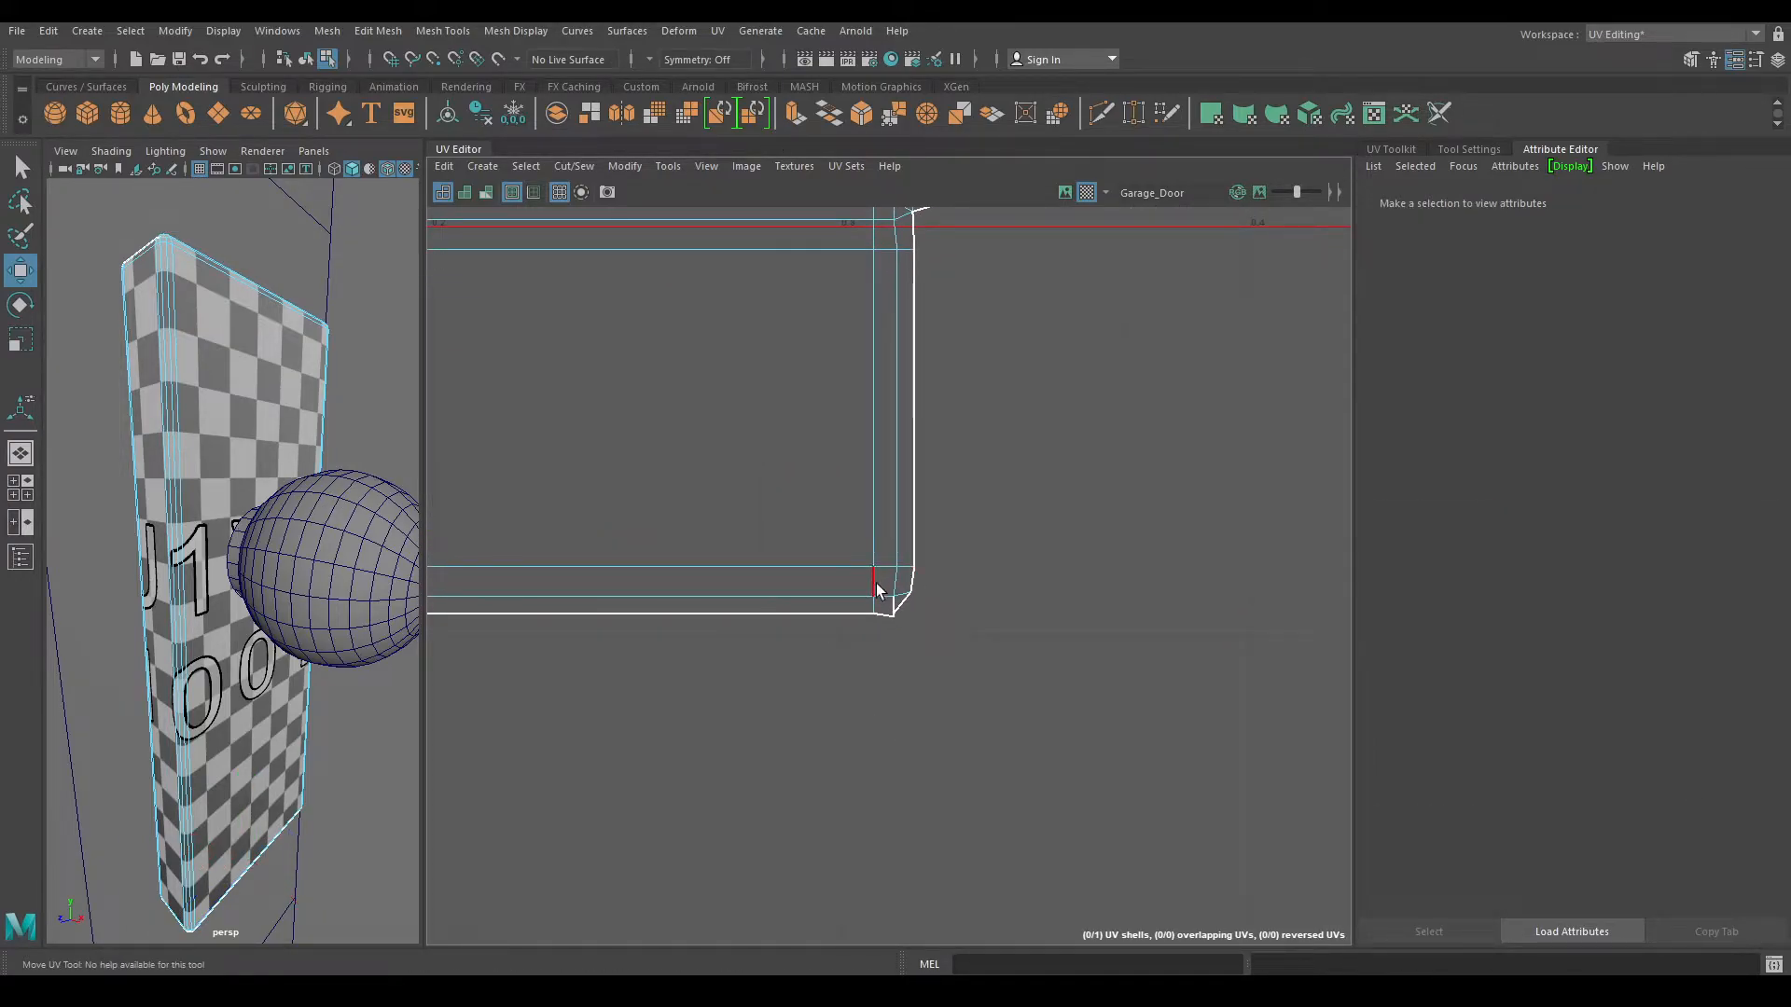
left_click_drag(895, 604, 903, 619)
right_click_drag(890, 658, 898, 577, "shift")
scroll(973, 672, "down", 5)
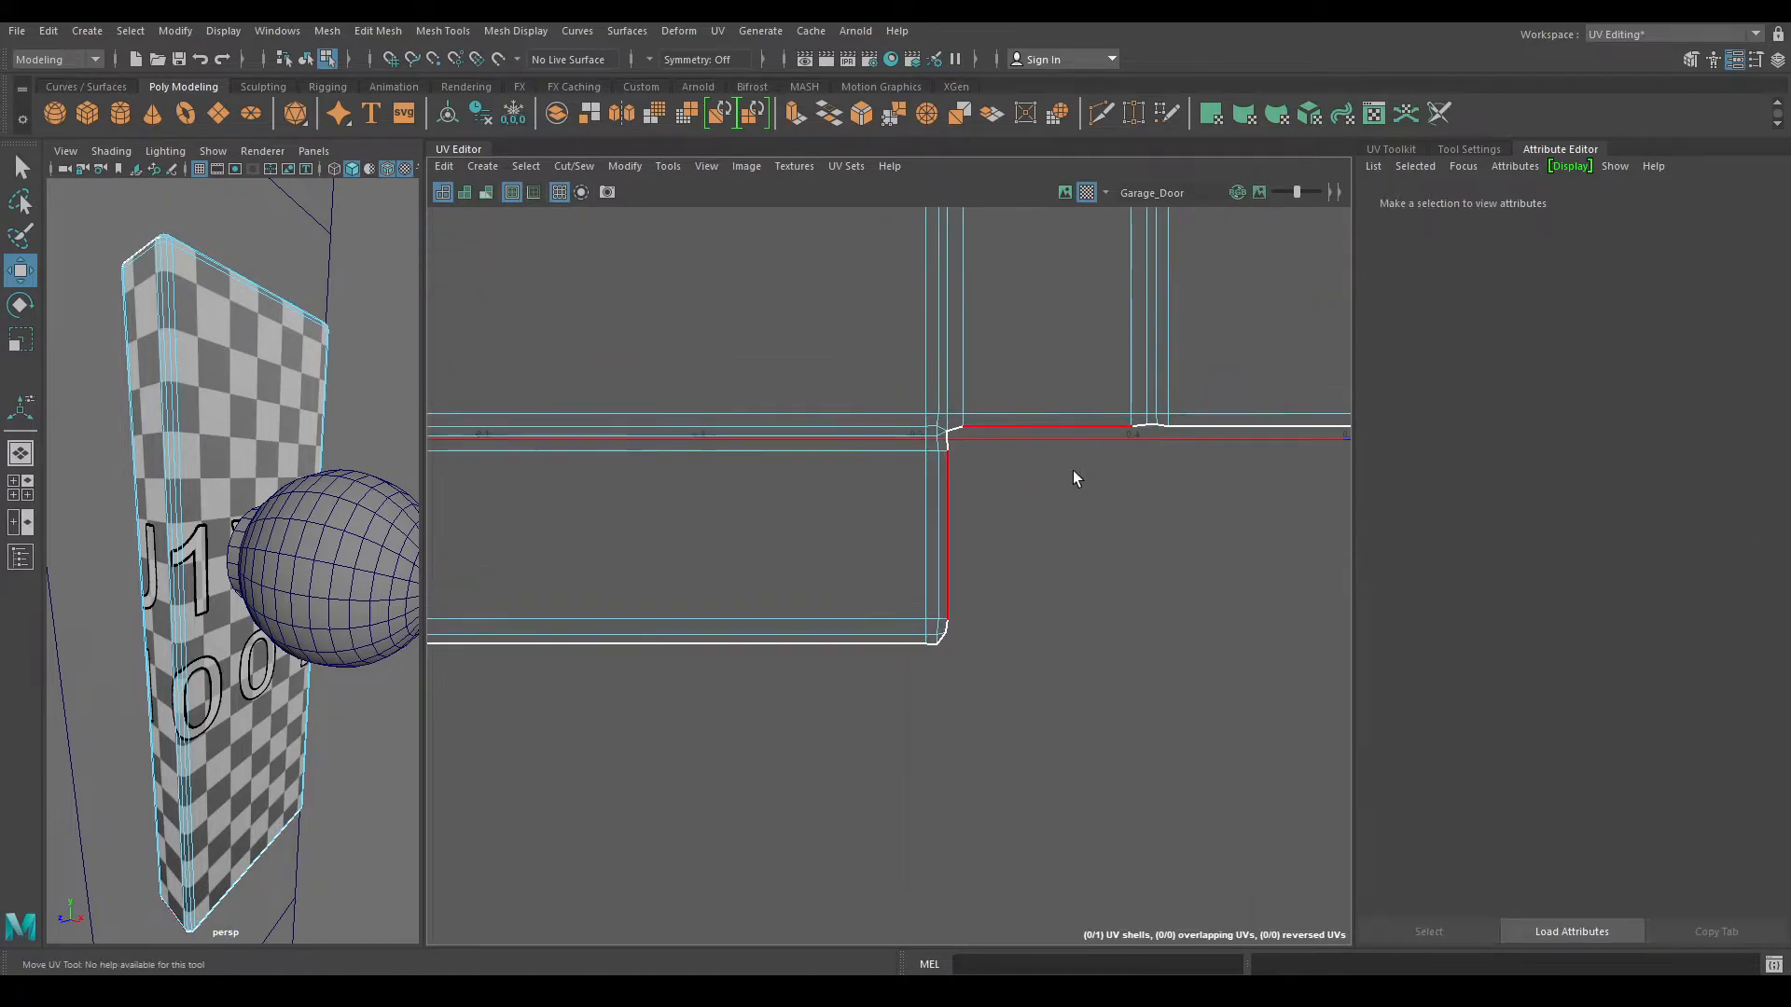
- Cut the UVs along the upper bevel edge of the large plate face that has no top end cap
scroll(1112, 420, "down", 4)
middle_click_drag(1111, 420, 879, 584, "alt")
middle_click_drag(947, 360, 1073, 896, "alt")
scroll(900, 522, "up", 6)
middle_click_drag(896, 420, 942, 489, "alt")
left_click(926, 480)
right_click_drag(843, 280, 788, 309, "shift")
scroll(944, 643, "down", 2)
middle_click_drag(1054, 497, 525, 540, "alt")
middle_click_drag(1046, 541, 994, 541, "alt")
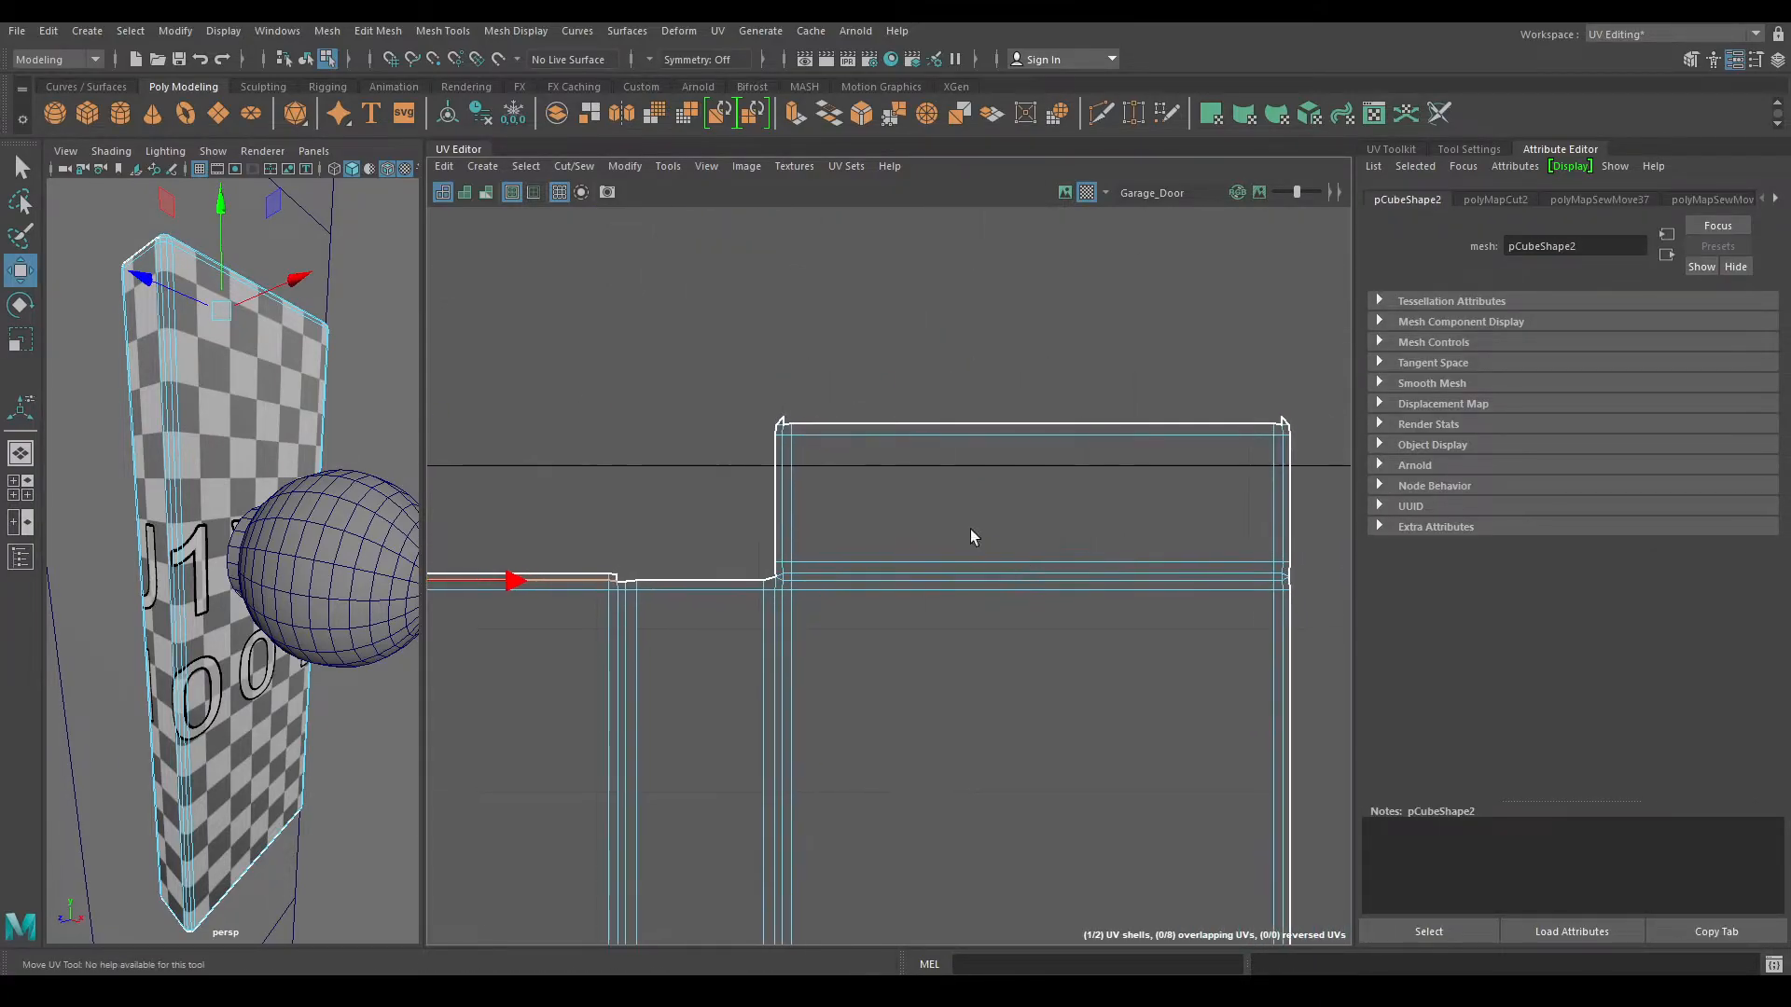
- Move and sew the cut upper bevel strip onto the top end cap's outer edge
scroll(951, 509, "up", 1)
left_click(933, 407)
right_click_drag(774, 490, 800, 364, "shift")
- Move and sew the split bevel edges at both outer corners of the top end cap
scroll(765, 522, "up", 2)
left_click_drag(699, 480, 699, 474)
right_click_drag(768, 589, 993, 580, "shift")
middle_click_drag(1306, 518, 795, 443, "alt")
left_click(793, 427)
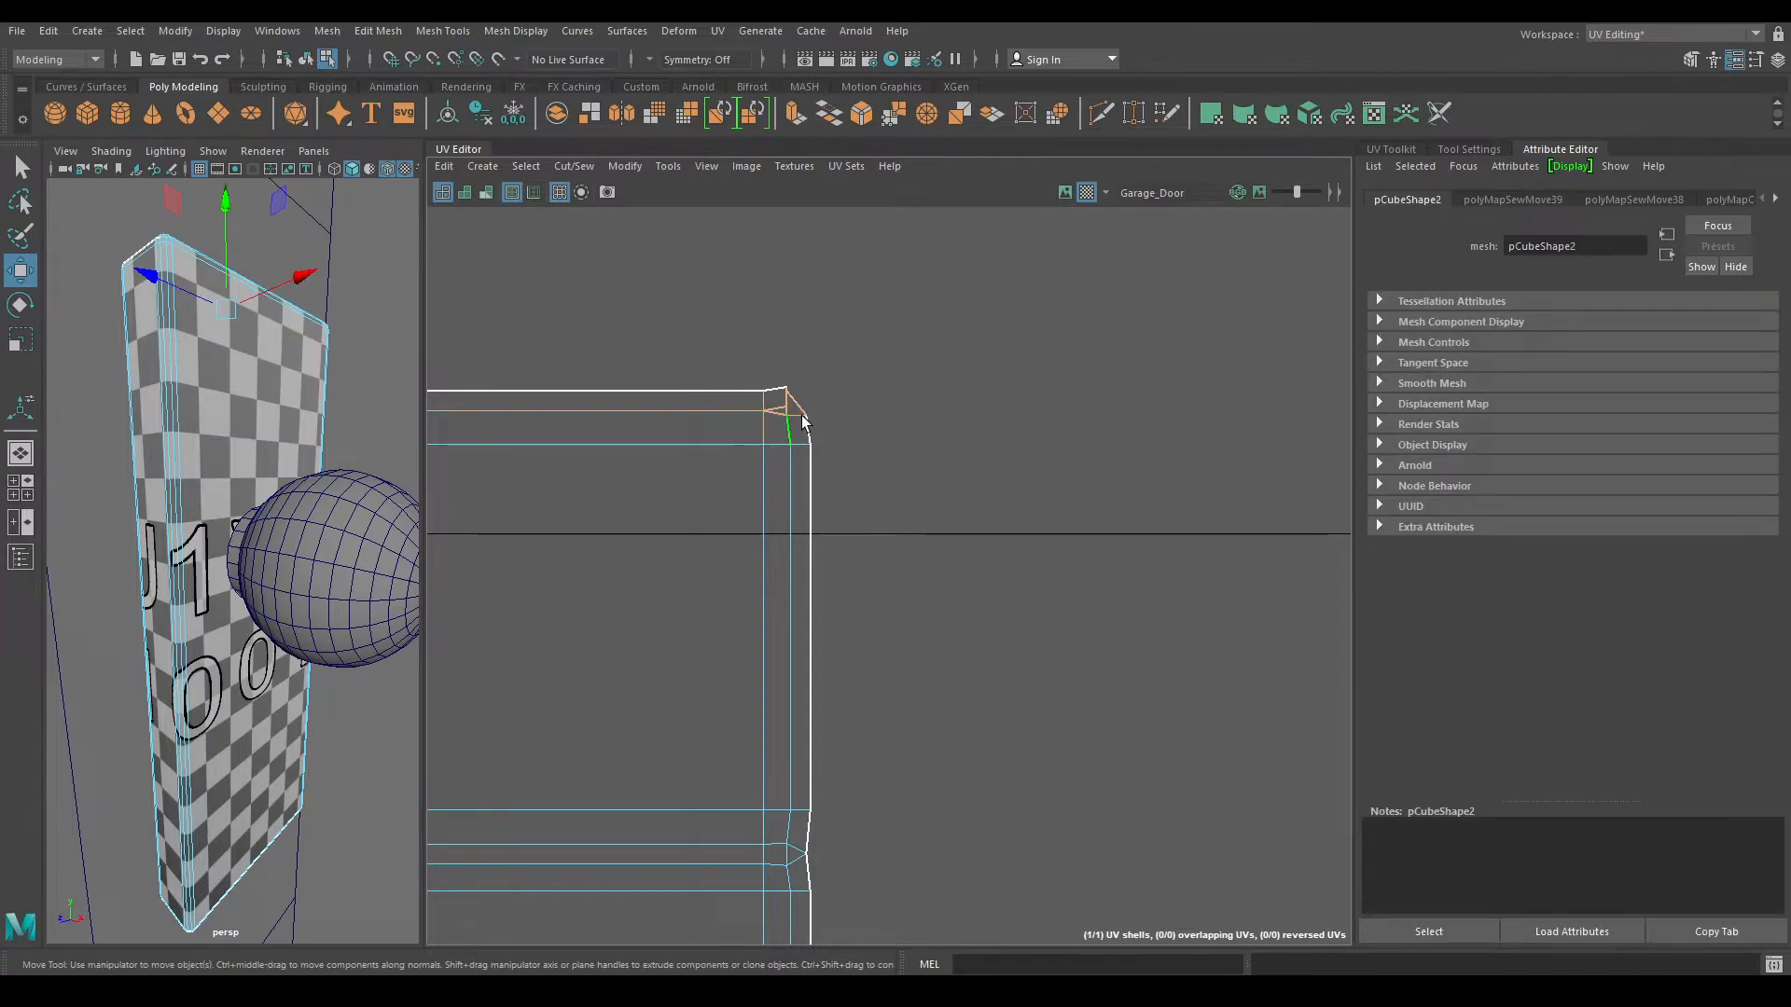
right_click_drag(789, 532, 808, 412, "shift")
- Unfold the door plate's whole UV shell and return the plate to object mode
scroll(858, 568, "down", 2)
scroll(865, 591, "down", 6)
right_click_drag(1010, 450, 868, 407)
right_click_drag(960, 319, 614, 323, "shift")
right_click_drag(1110, 332, 919, 411)
left_click_drag(401, 549, 177, 530, "alt")
right_click_drag(203, 474, 296, 423)
mouse_move(312, 485)
left_mouse_down("alt")
mouse_move(368, 554)
mouse_move(336, 491)
left_mouse_up("alt")
scroll(368, 556, "down", 6)
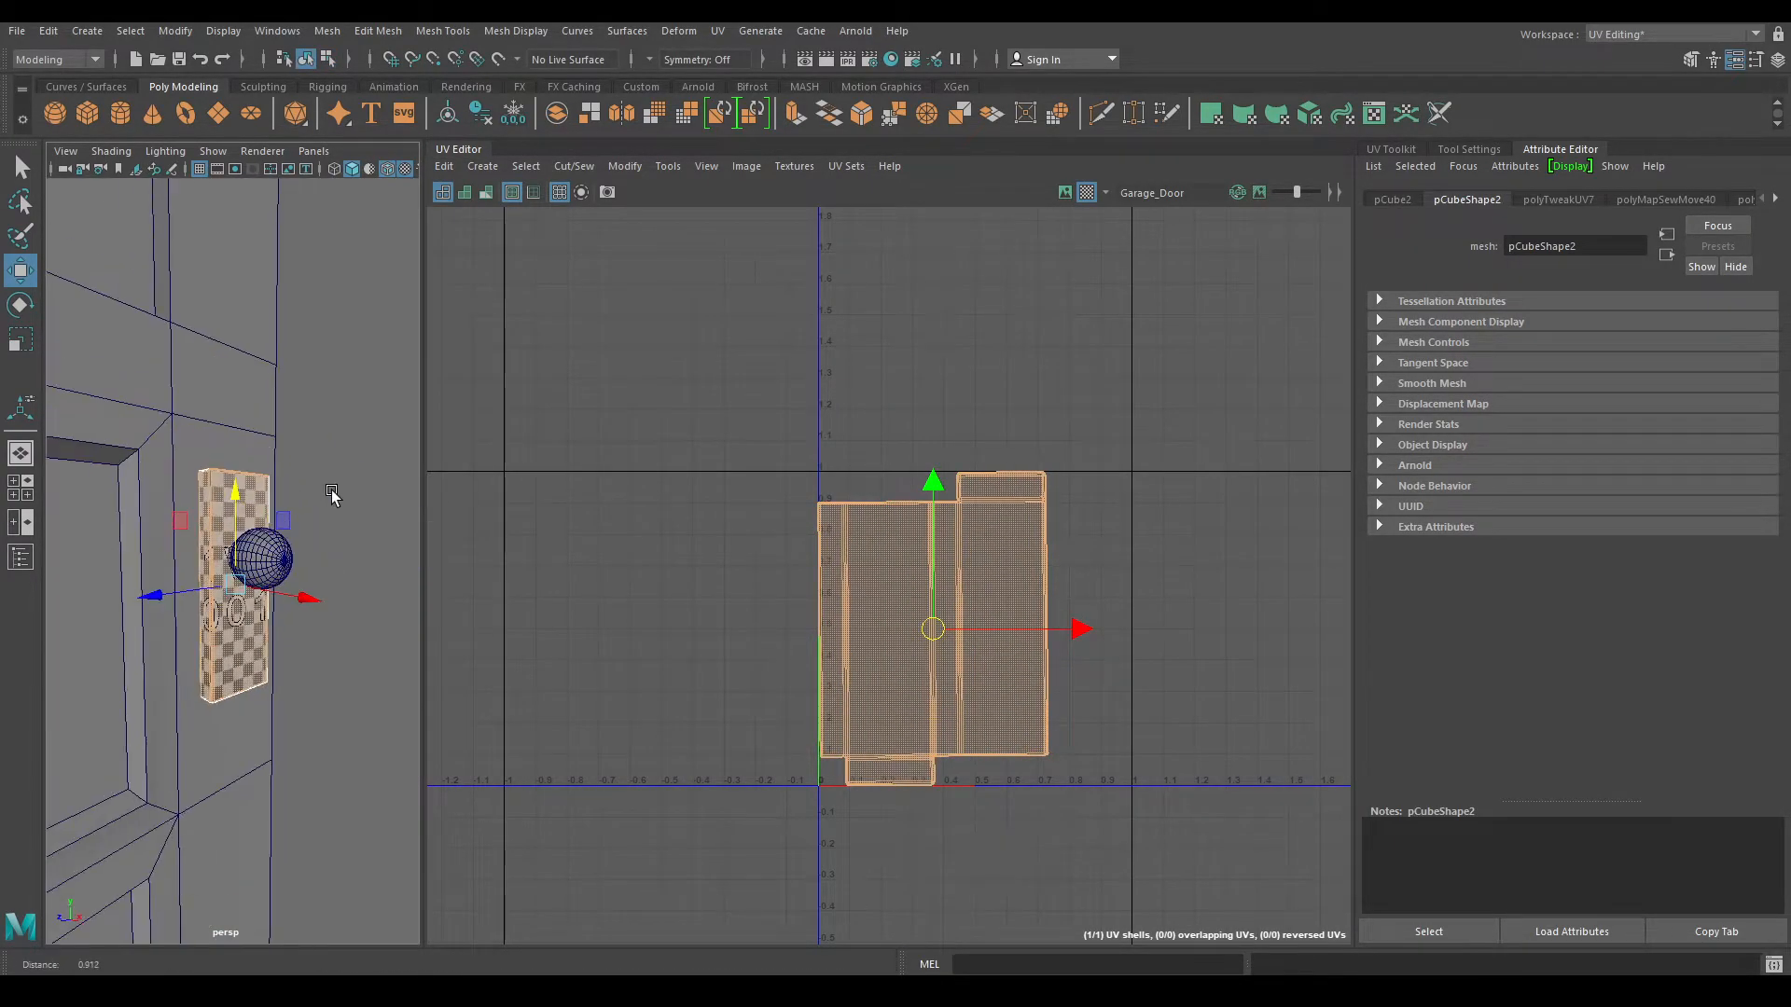
- Isolate the round door knob by hiding all unselected objects
left_click(260, 560)
key("f")
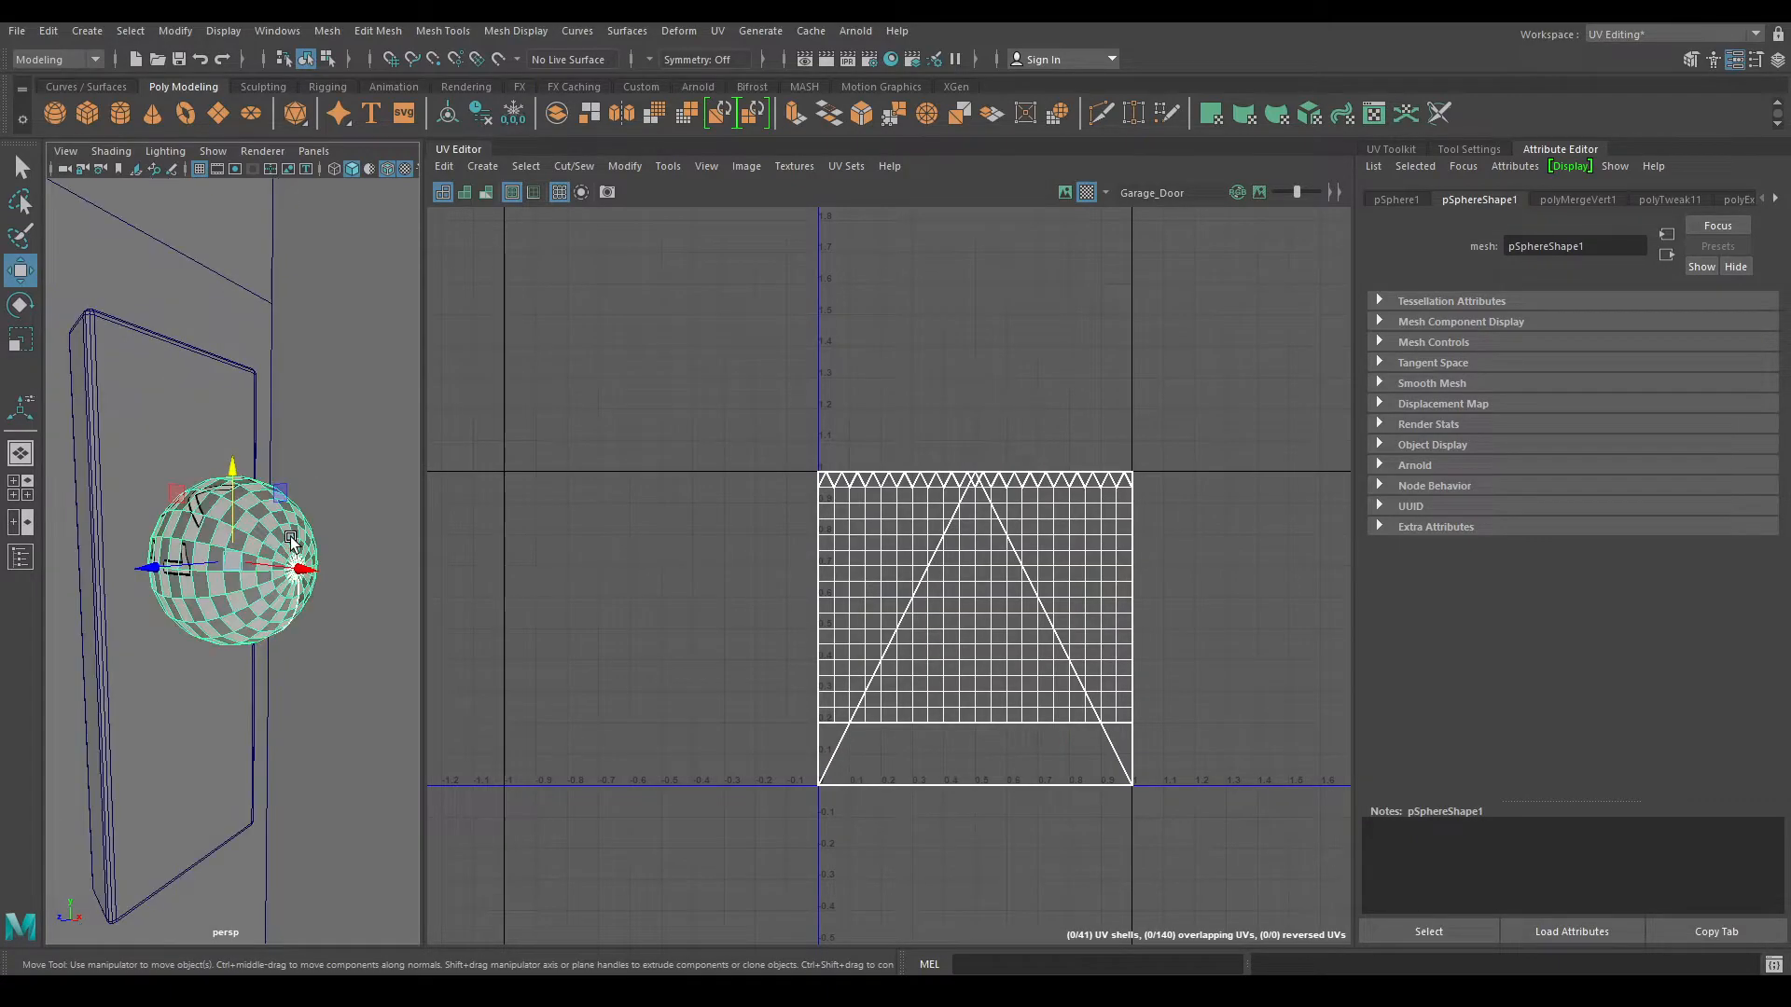
left_click_drag(291, 539, 314, 584, "alt")
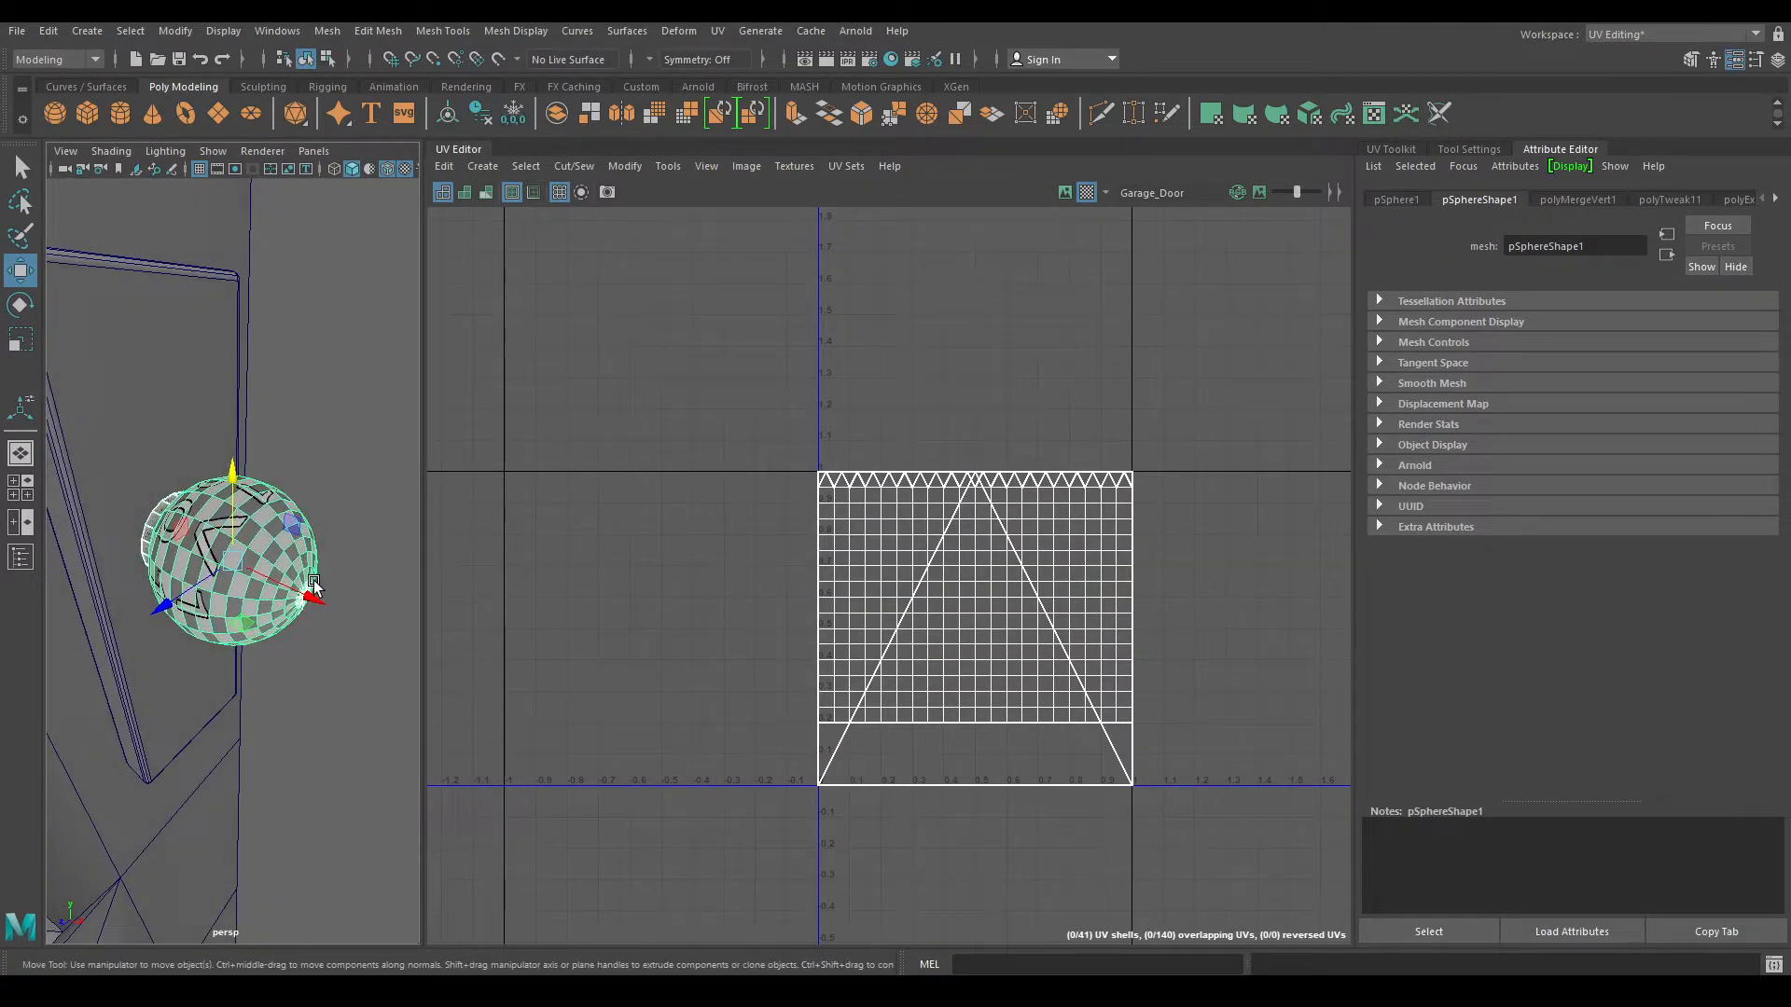
key("alt+h")
left_click_drag(280, 522, 345, 475, "alt")
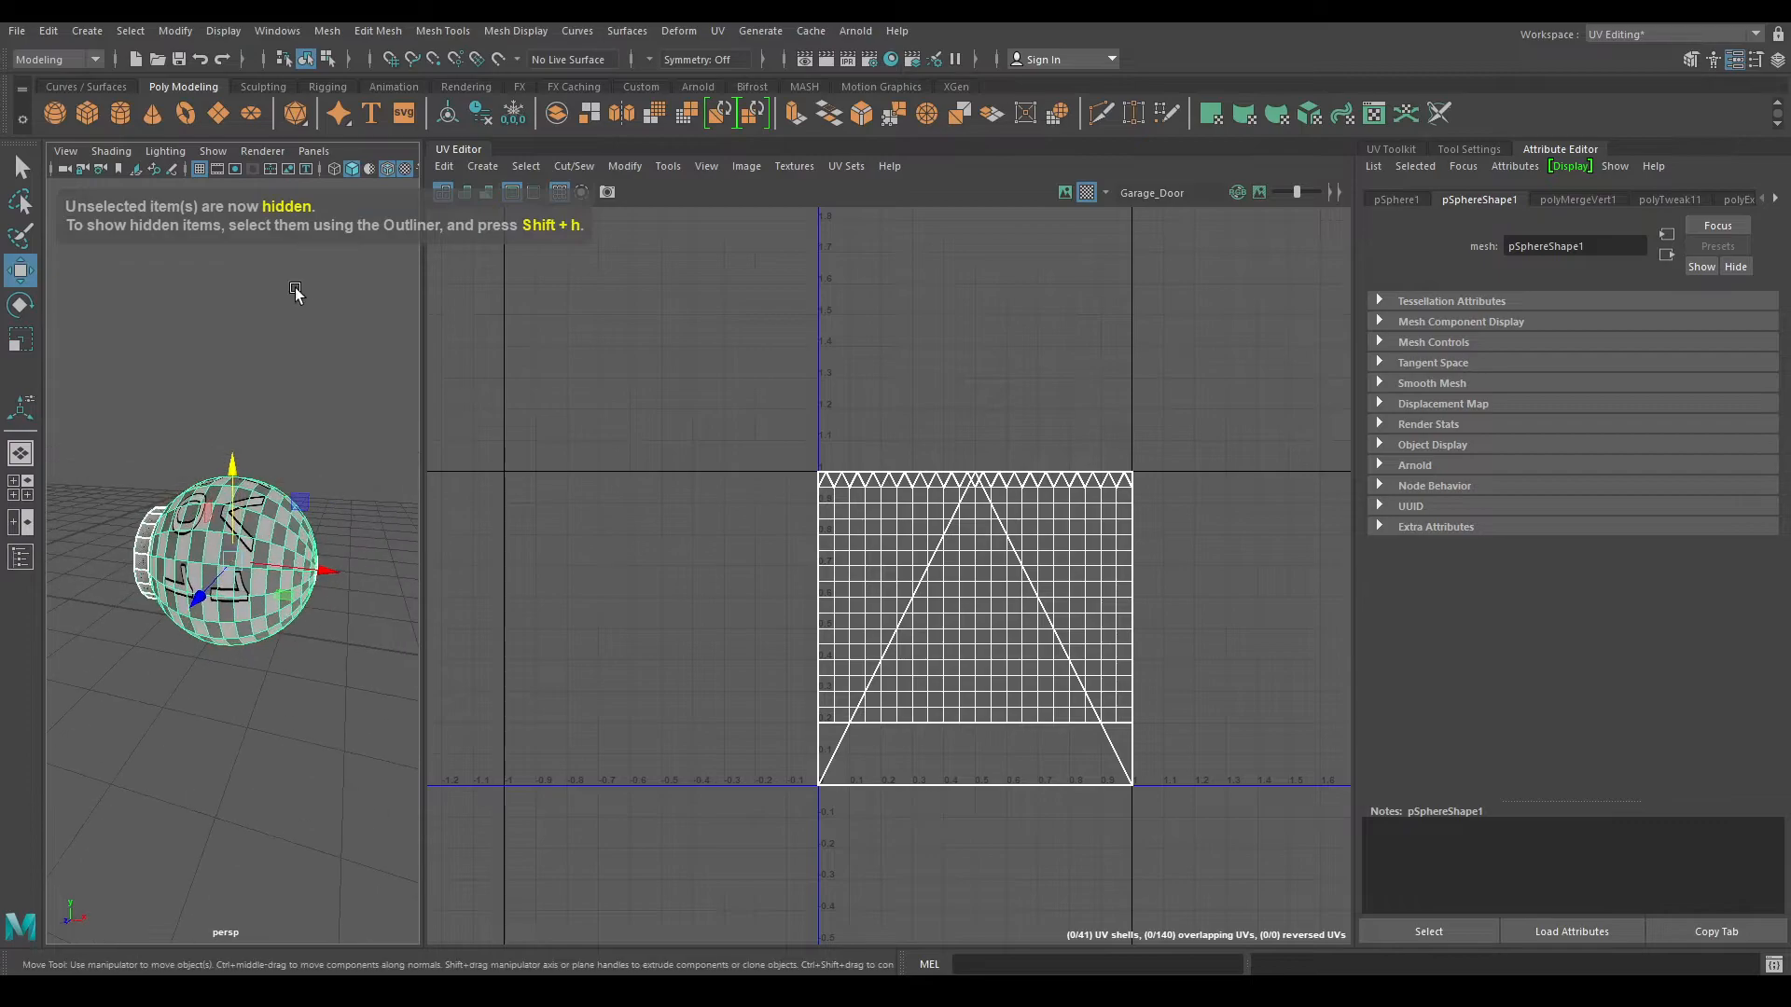
middle_click_drag(312, 282, 388, 213, "alt")
- Create a camera-based UV projection for the door knob
left_click(483, 168)
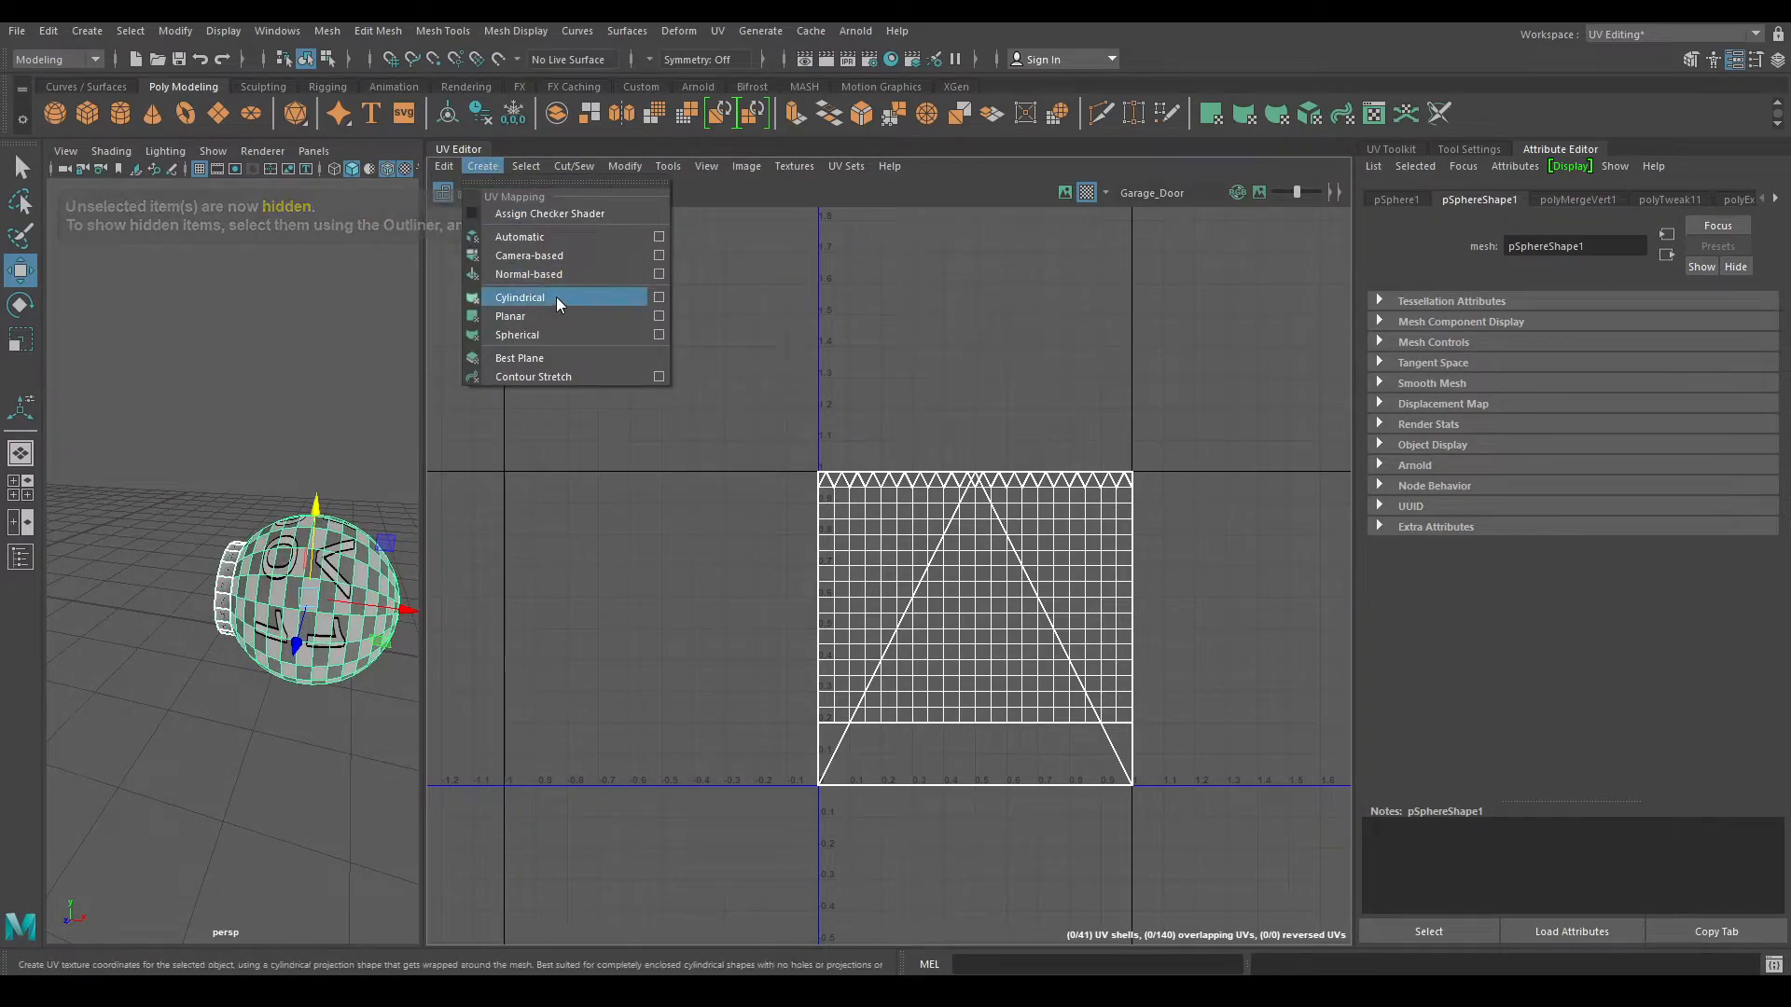
left_click(549, 262)
left_click_drag(240, 542, 347, 571, "alt")
right_click_drag(351, 602, 288, 527, "alt")
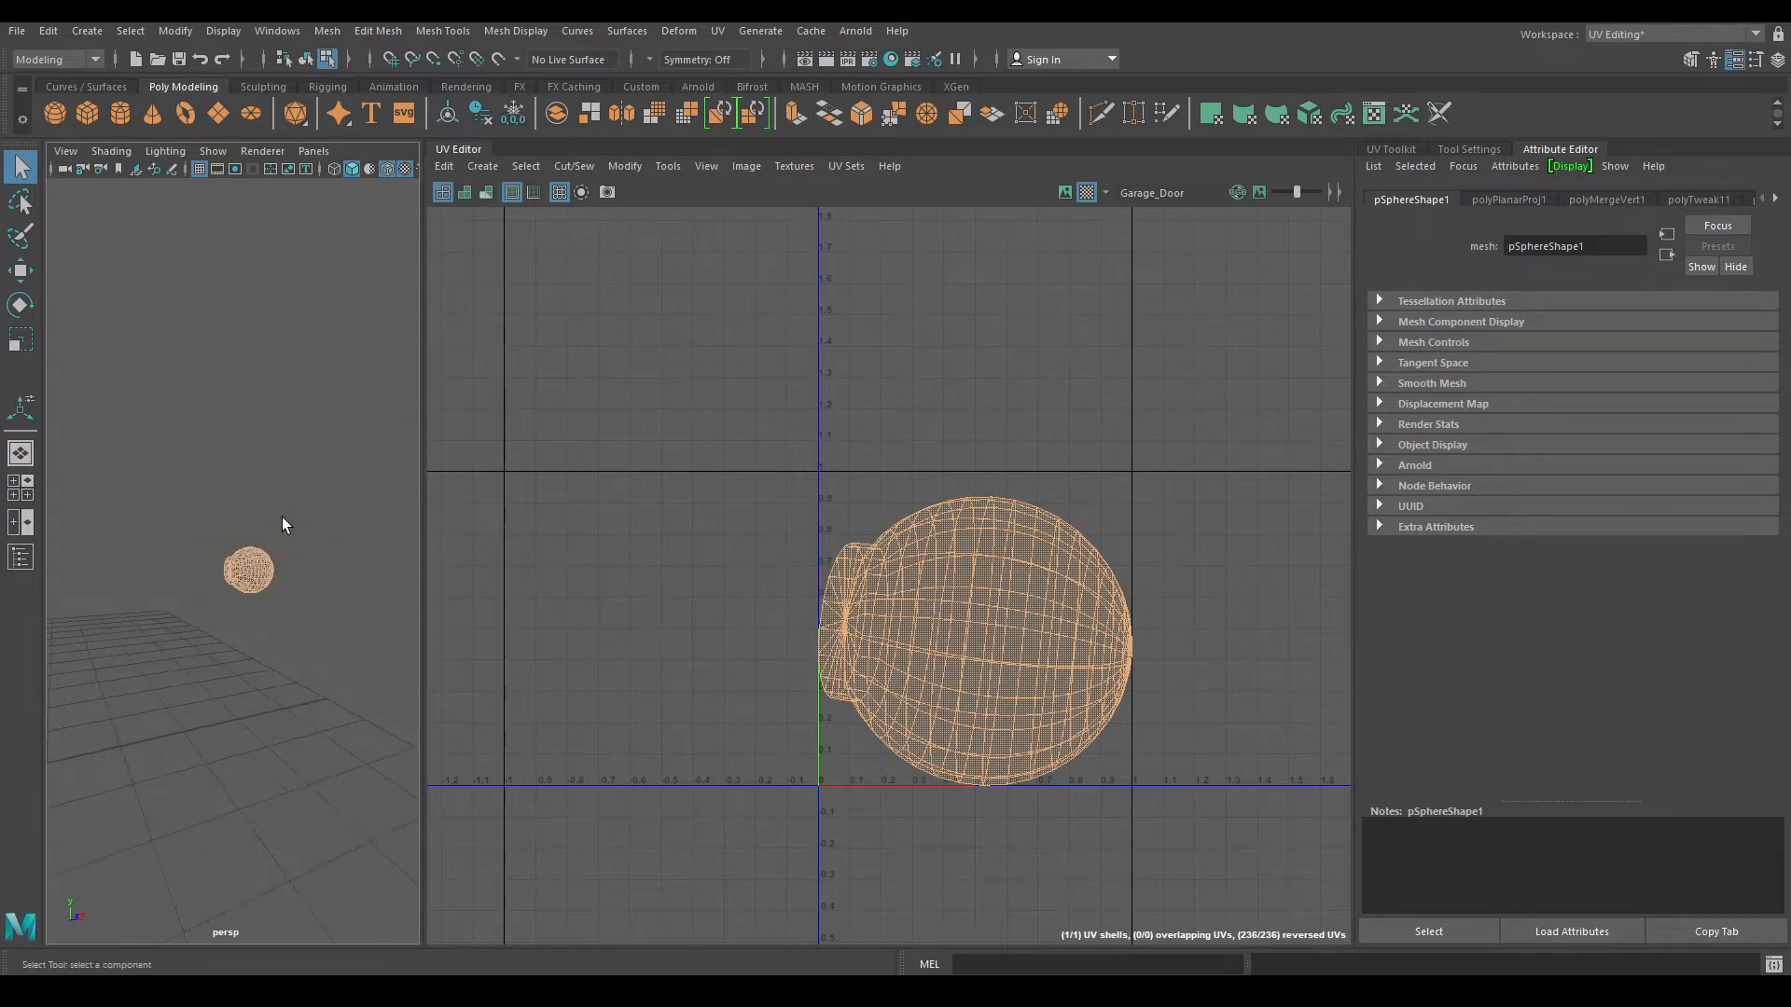
key("f")
left_click(275, 534)
left_click_drag(275, 533, 288, 566, "alt")
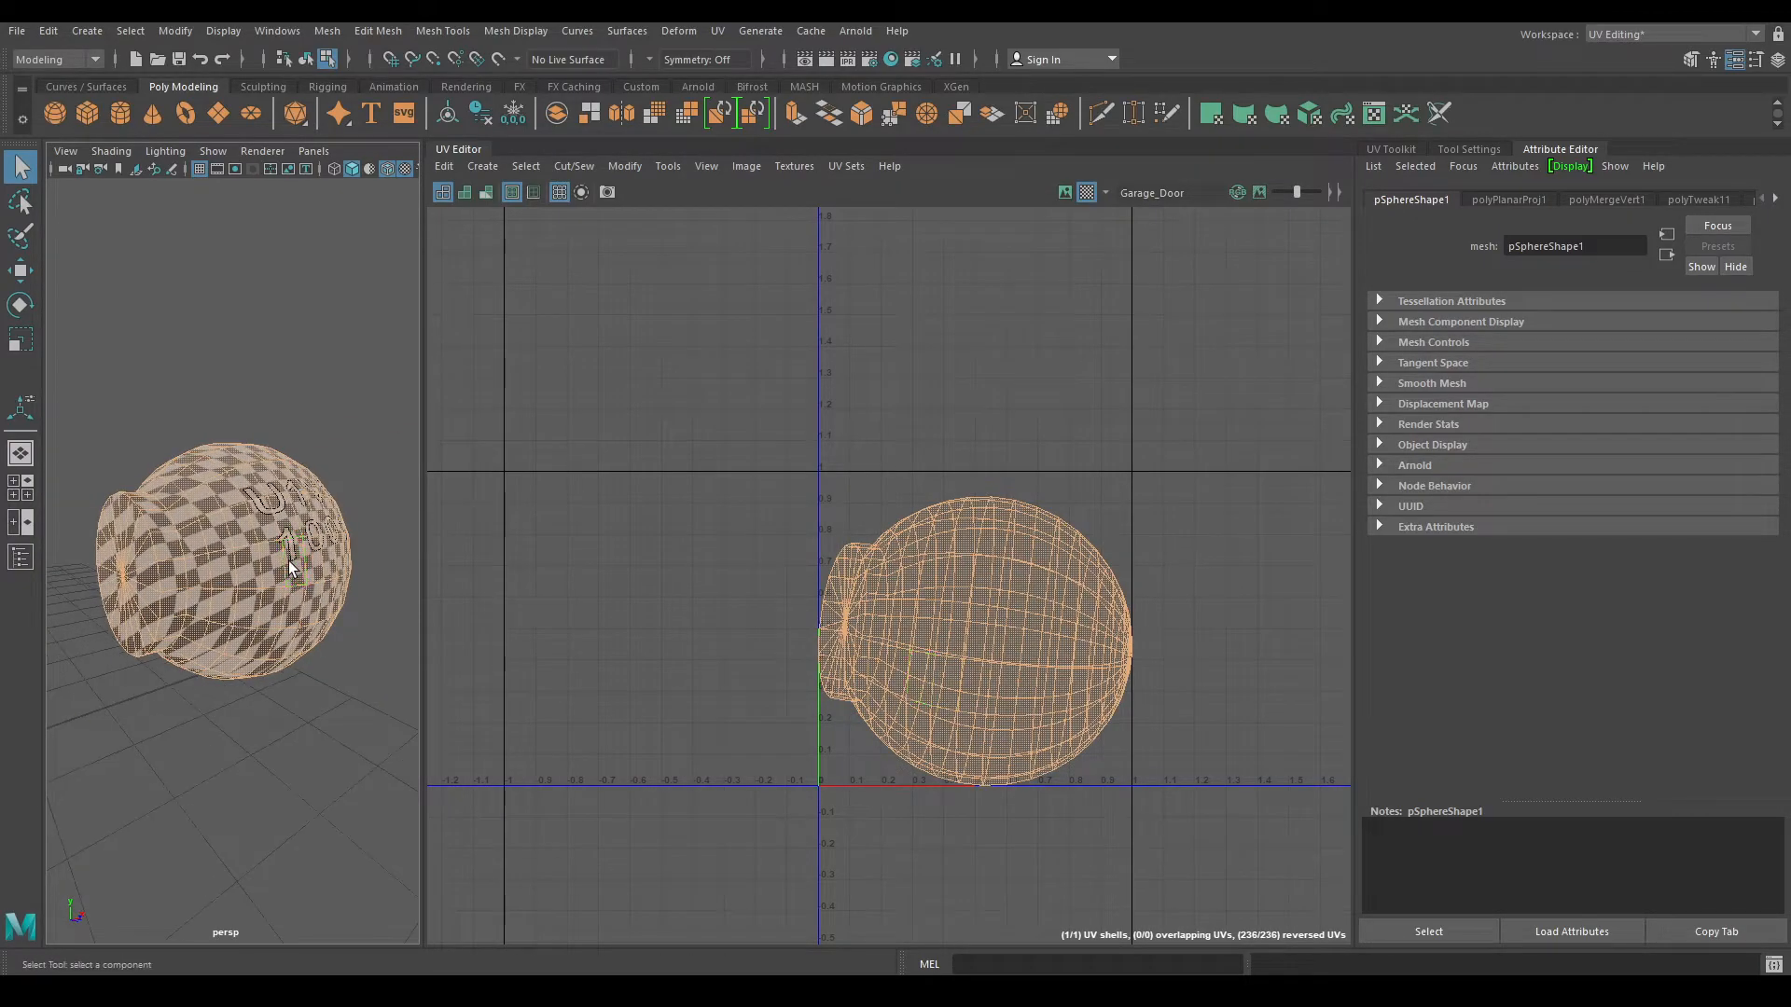
- Cut the knob's UVs around the neck and base disc and along a seam down the ball and neck
right_click_drag(210, 503, 213, 373)
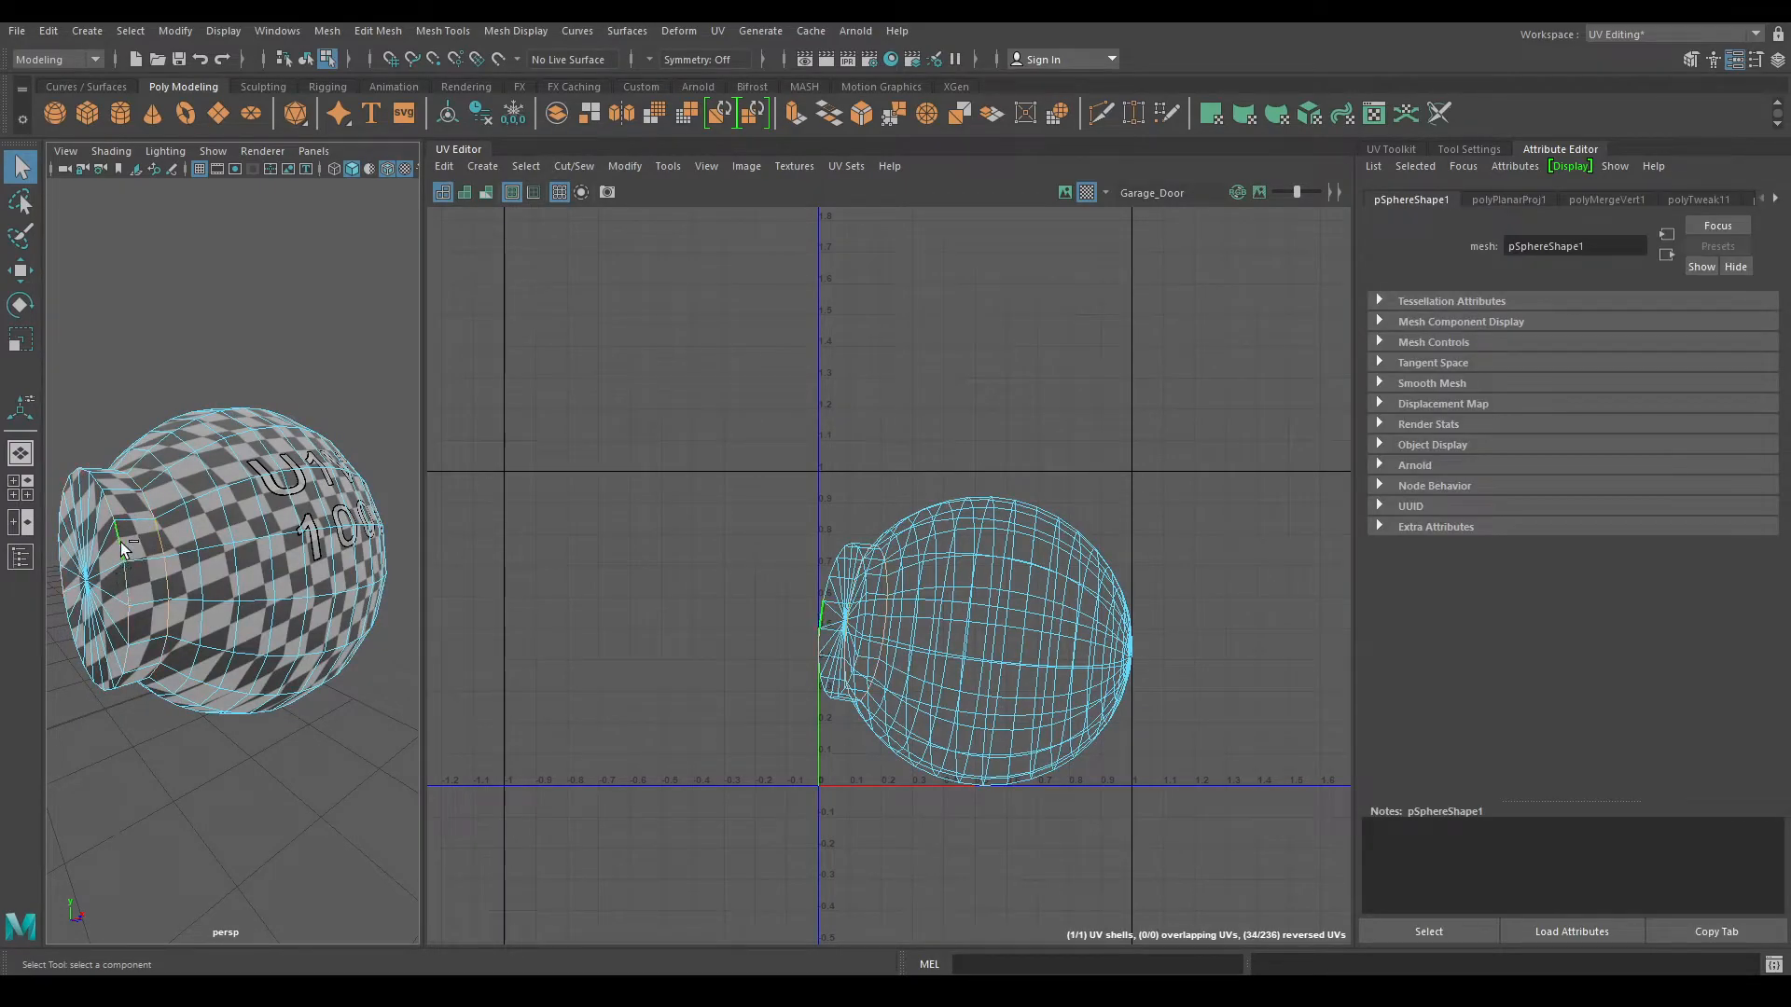
left_click_drag(232, 580, 363, 496, "alt")
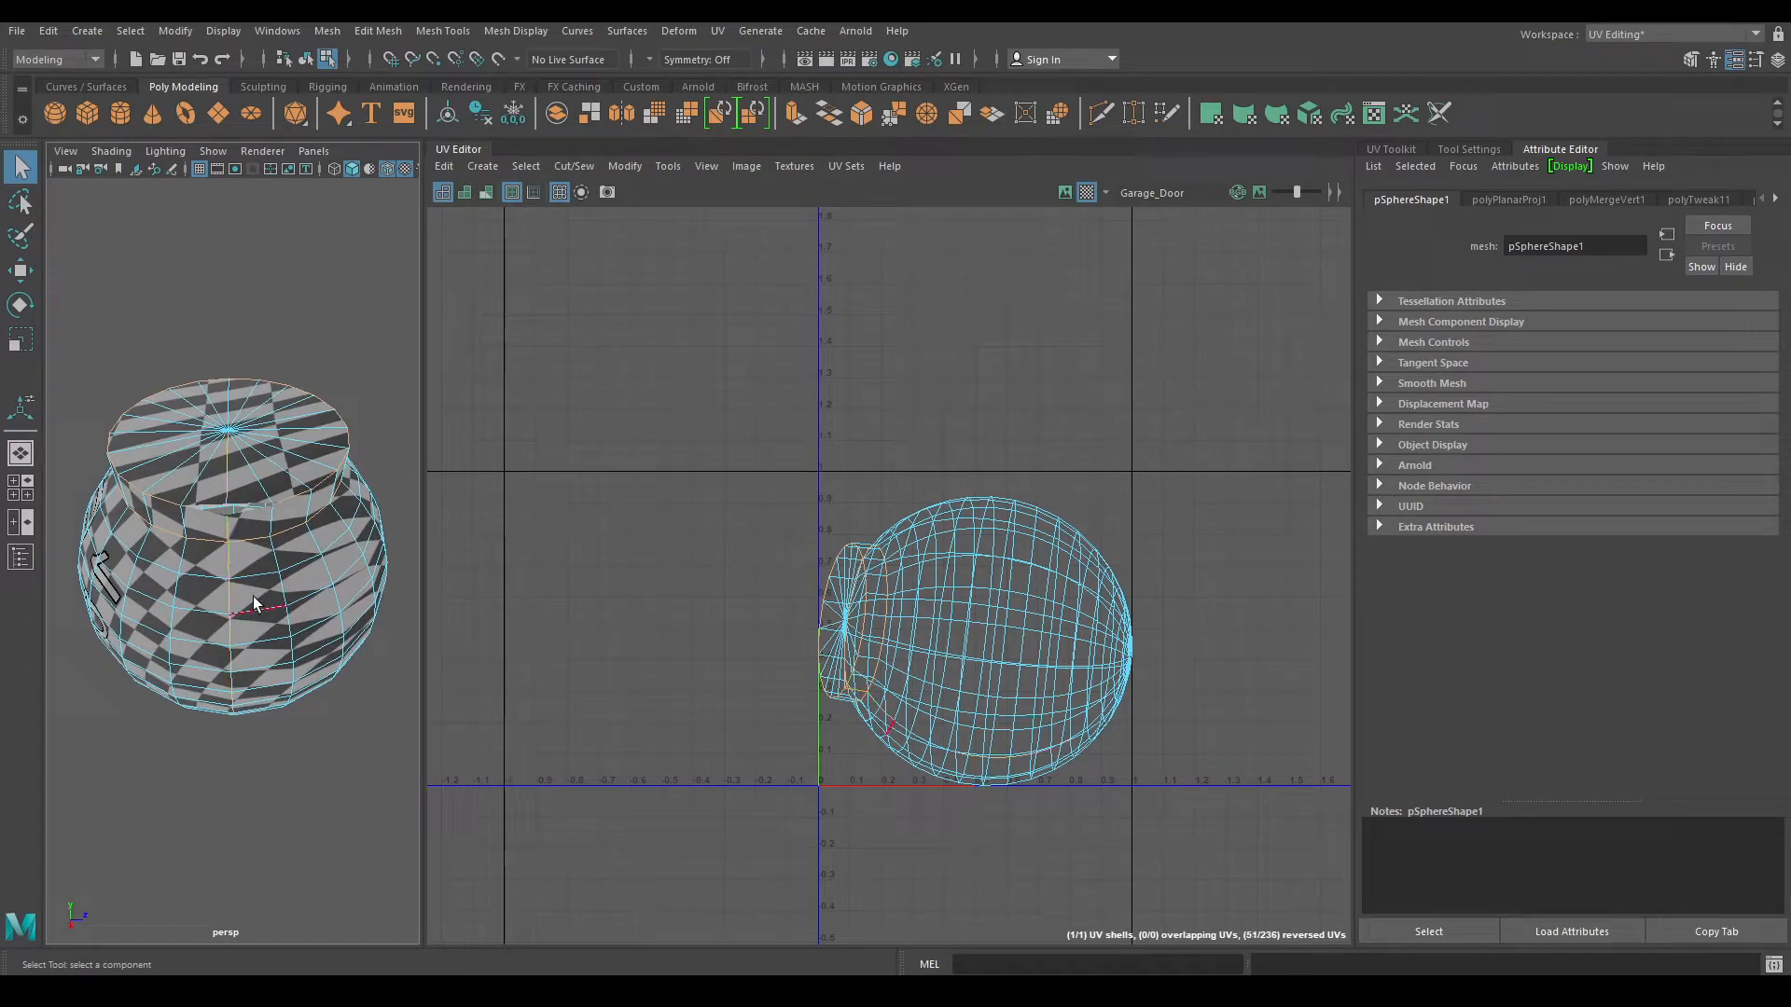
left_click_drag(307, 530, 273, 591, "alt")
right_click(927, 382)
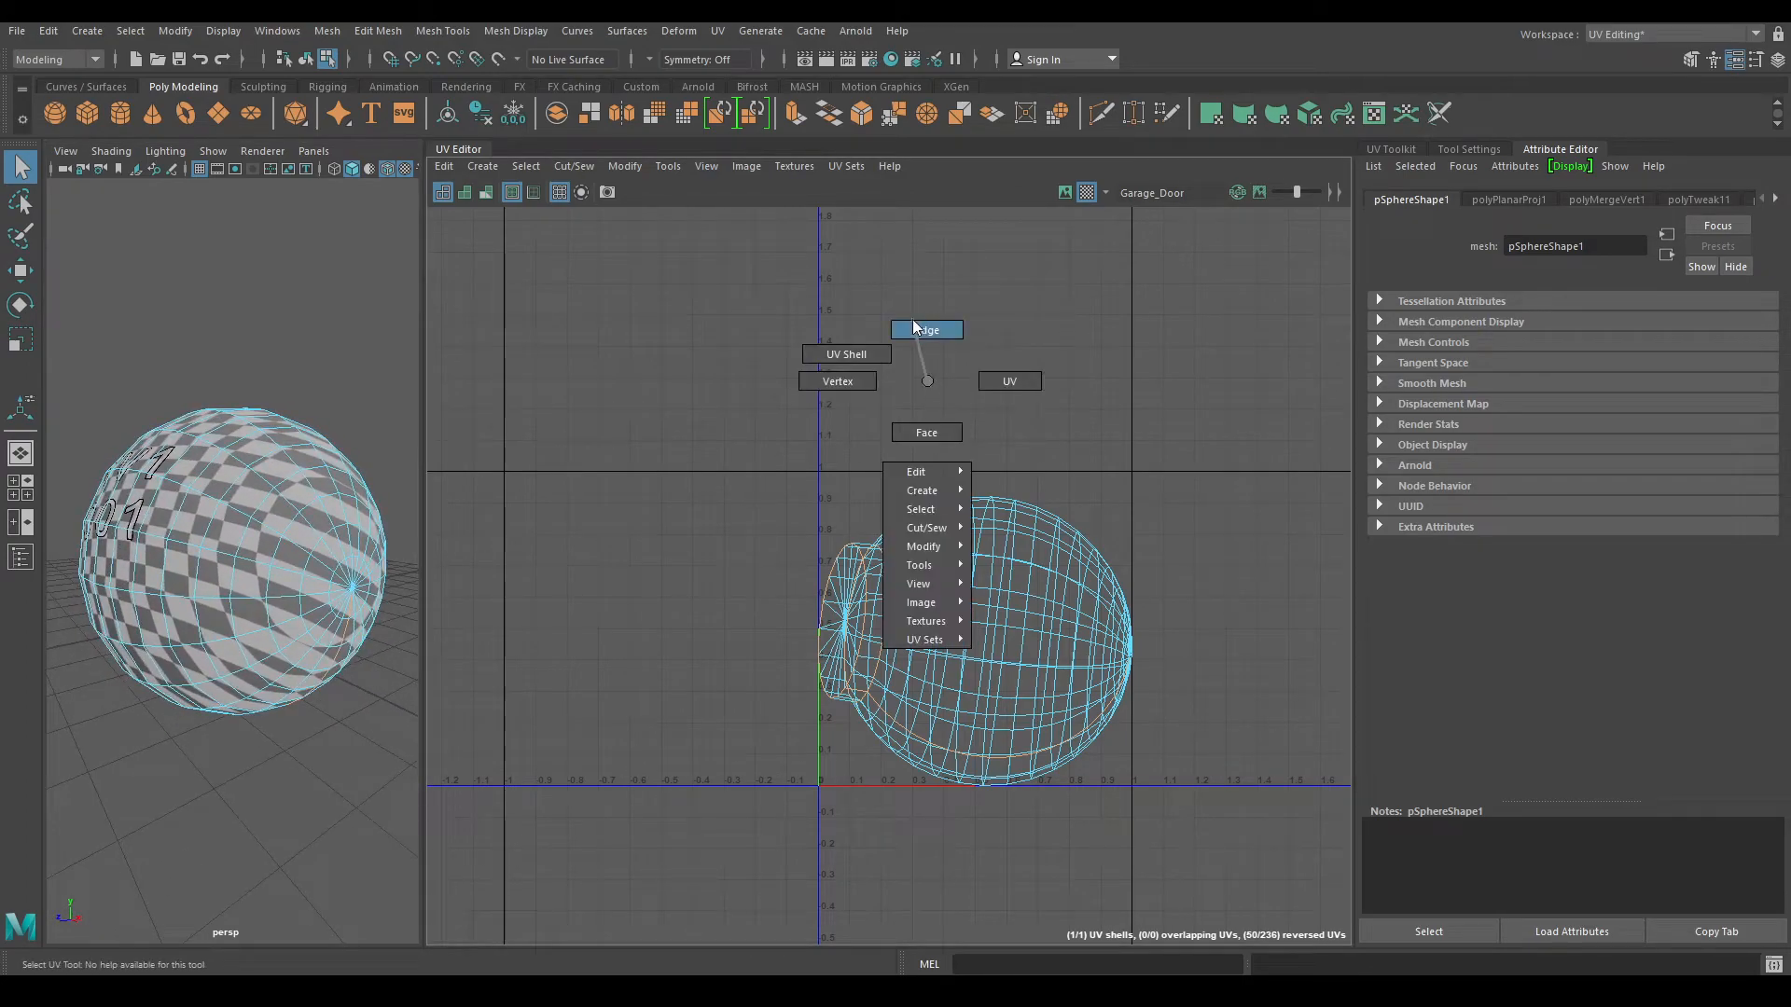
right_click_drag(912, 319, 904, 323)
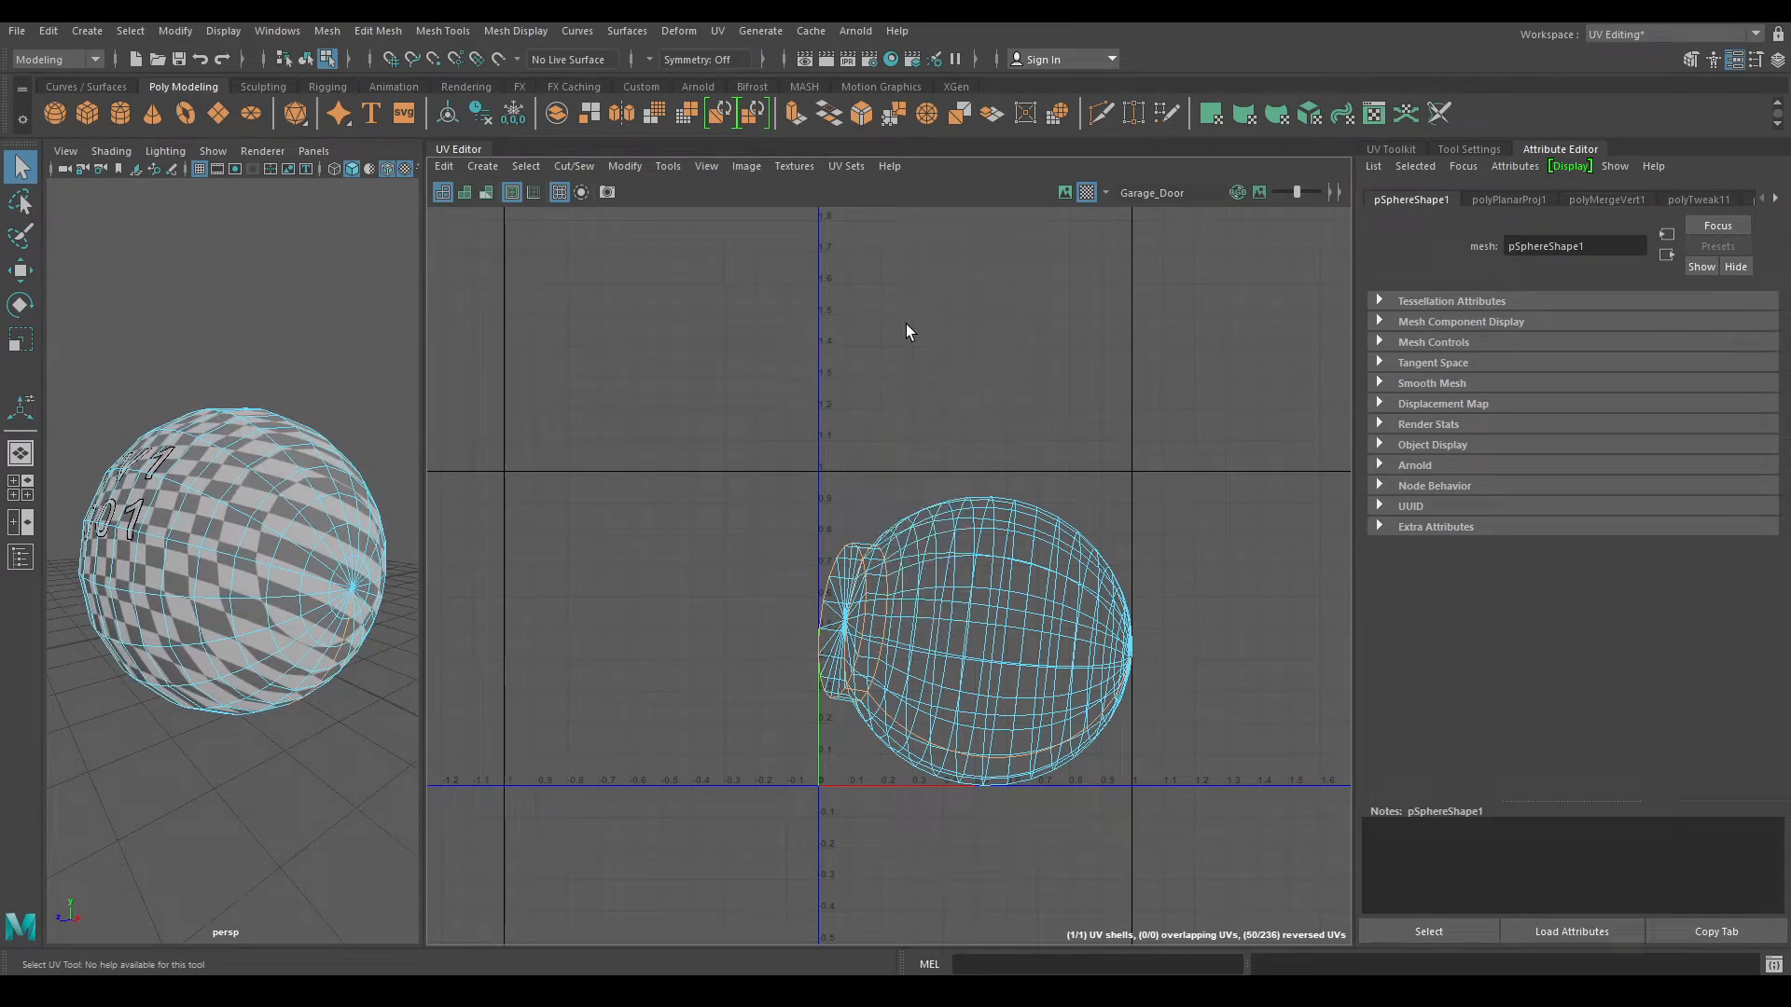
right_click(906, 327, "shift")
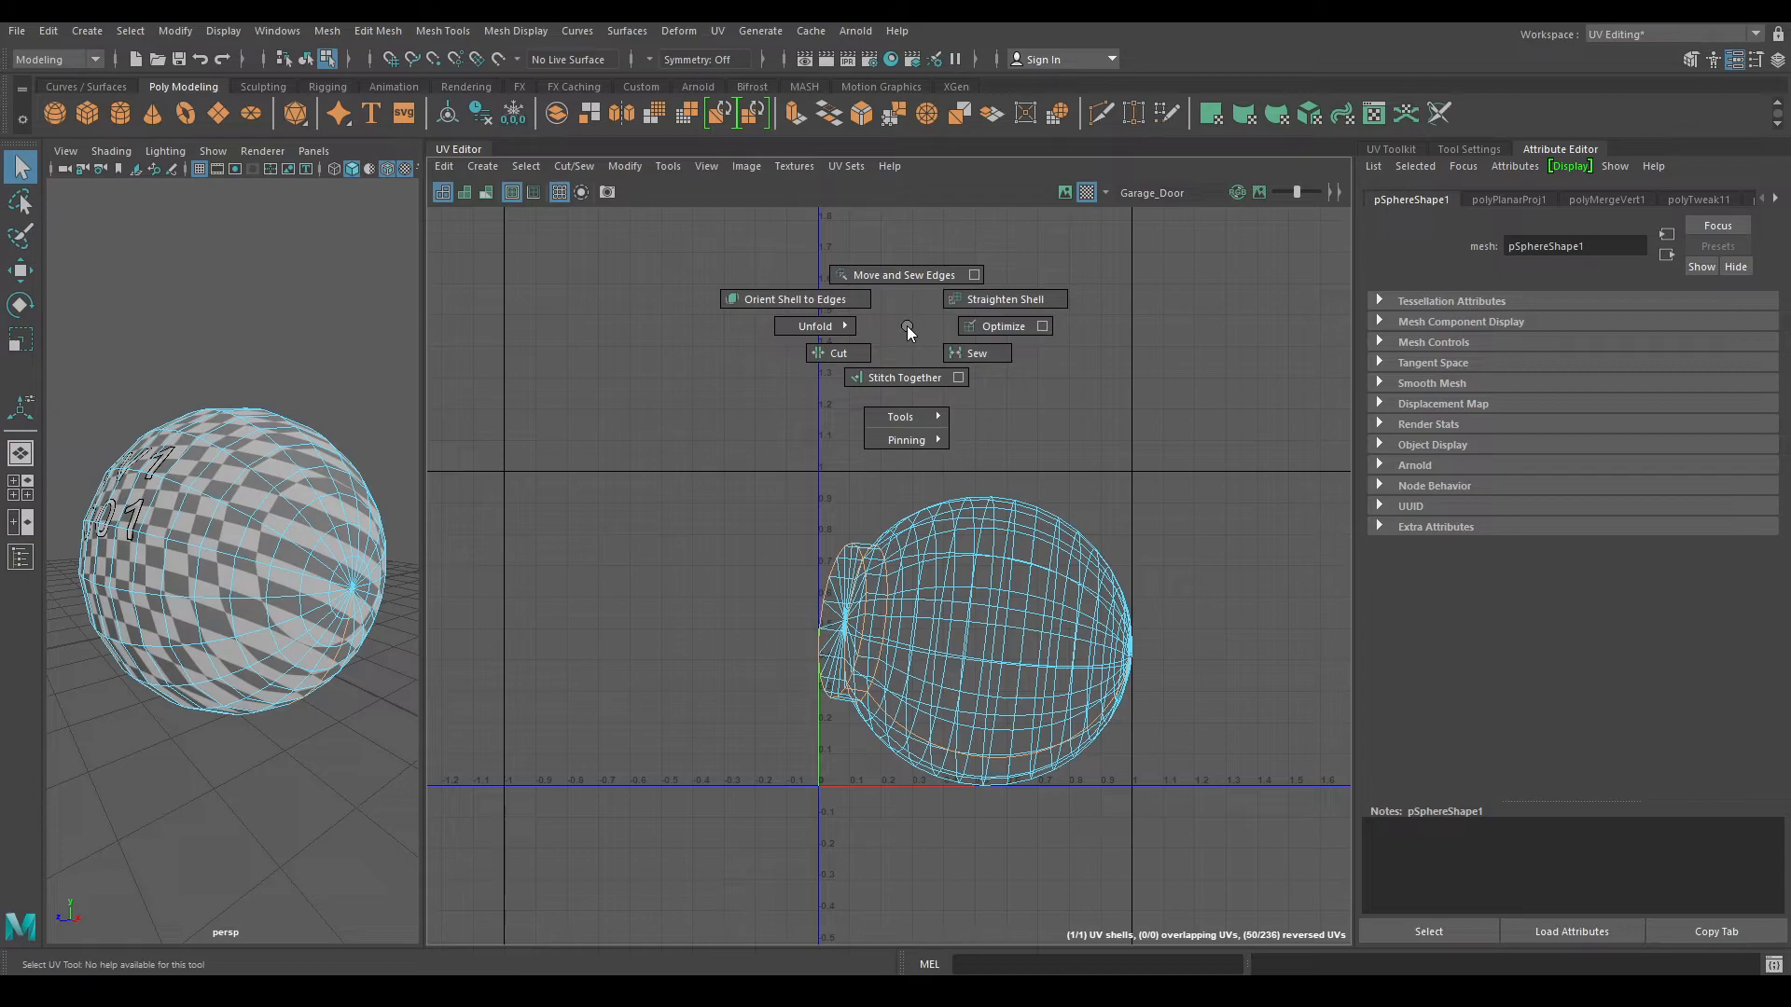
left_click(839, 350)
key("w")
- Unfold the knob's UV shells for the ball, neck strip and base disc
right_click_drag(839, 380, 829, 331)
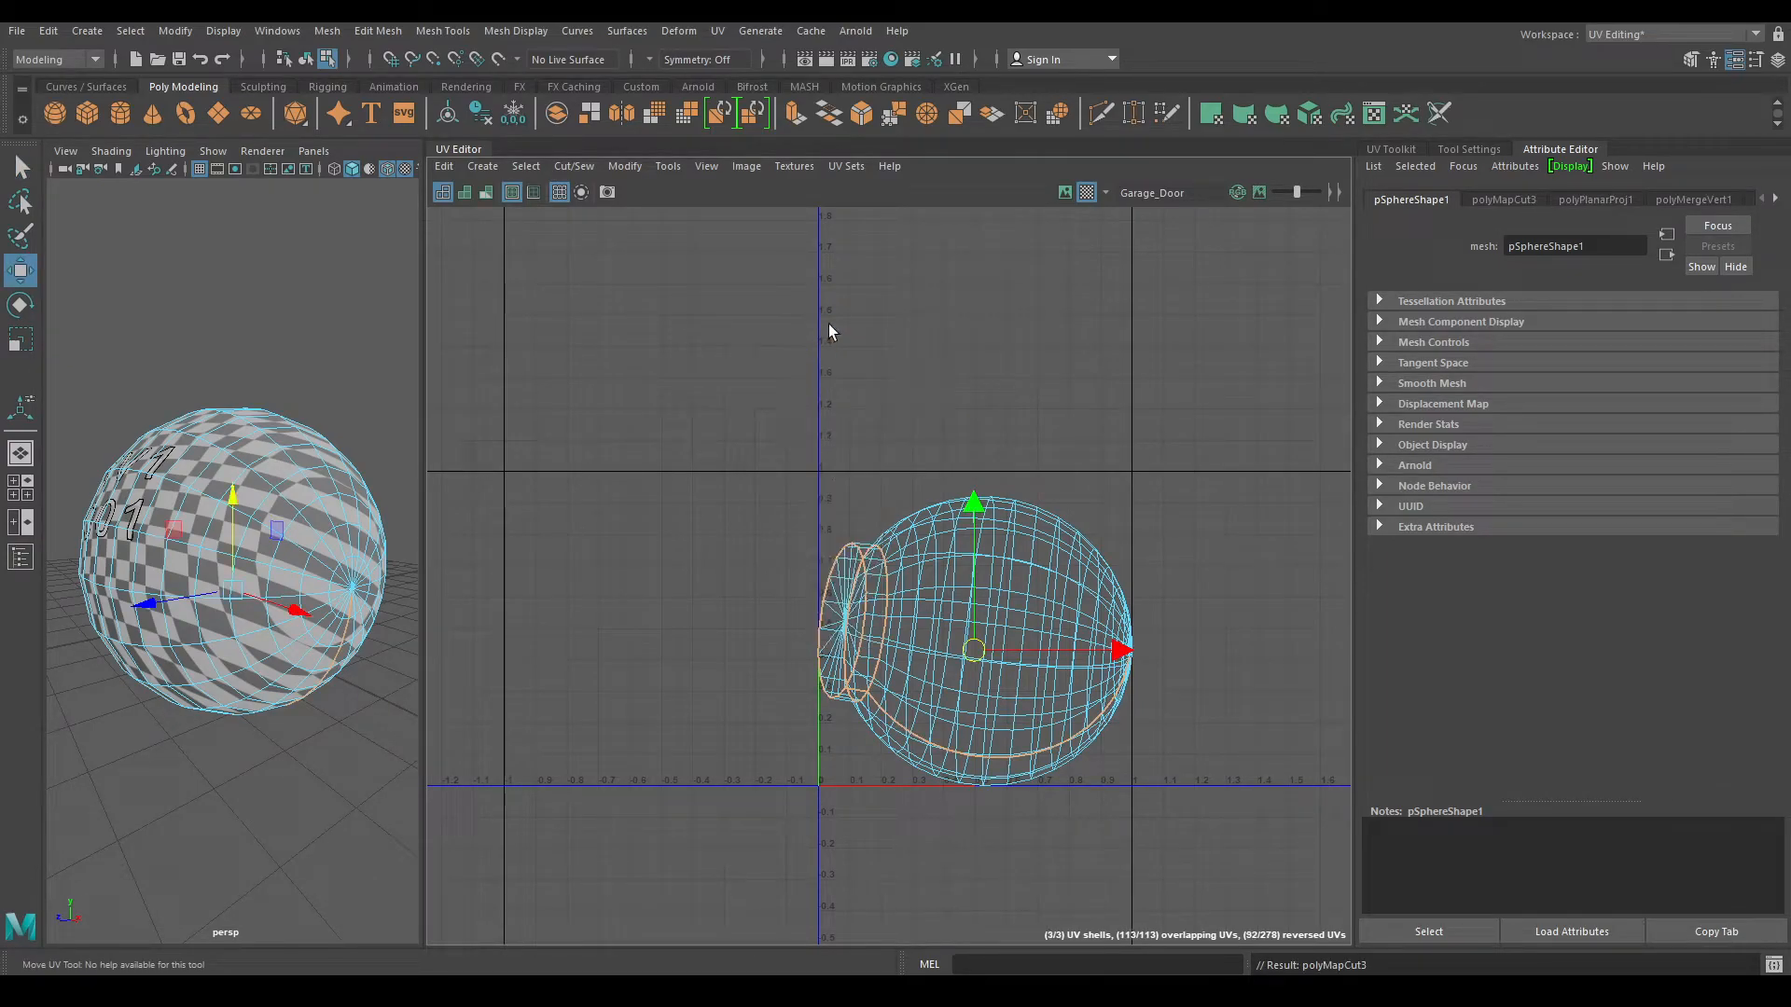
left_click_drag(634, 367, 1263, 903)
right_click_drag(996, 383, 886, 304, "shift")
left_click_drag(619, 368, 1339, 774)
right_click_drag(996, 277, 782, 286, "shift")
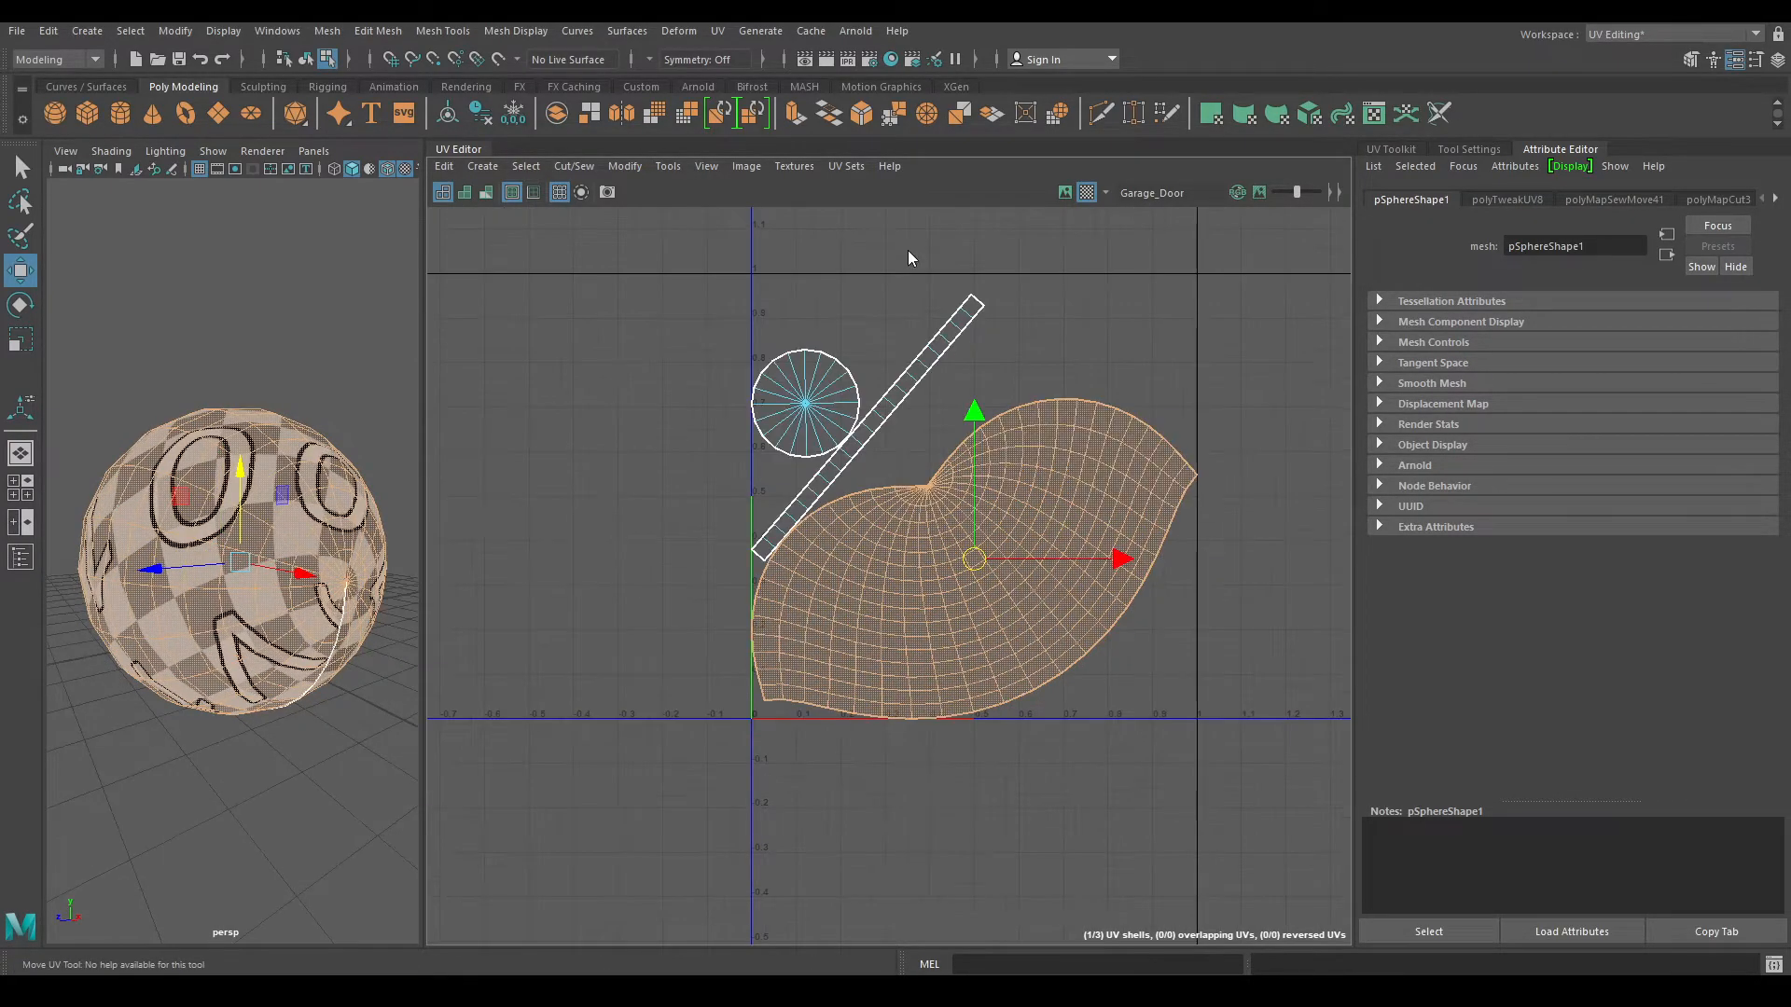
- Orient the knob's base disc and neck strip UV shells, and lay out the knob's shells
left_click(790, 282)
left_click_drag(716, 312, 967, 396)
right_click_drag(987, 323, 944, 590, "shift")
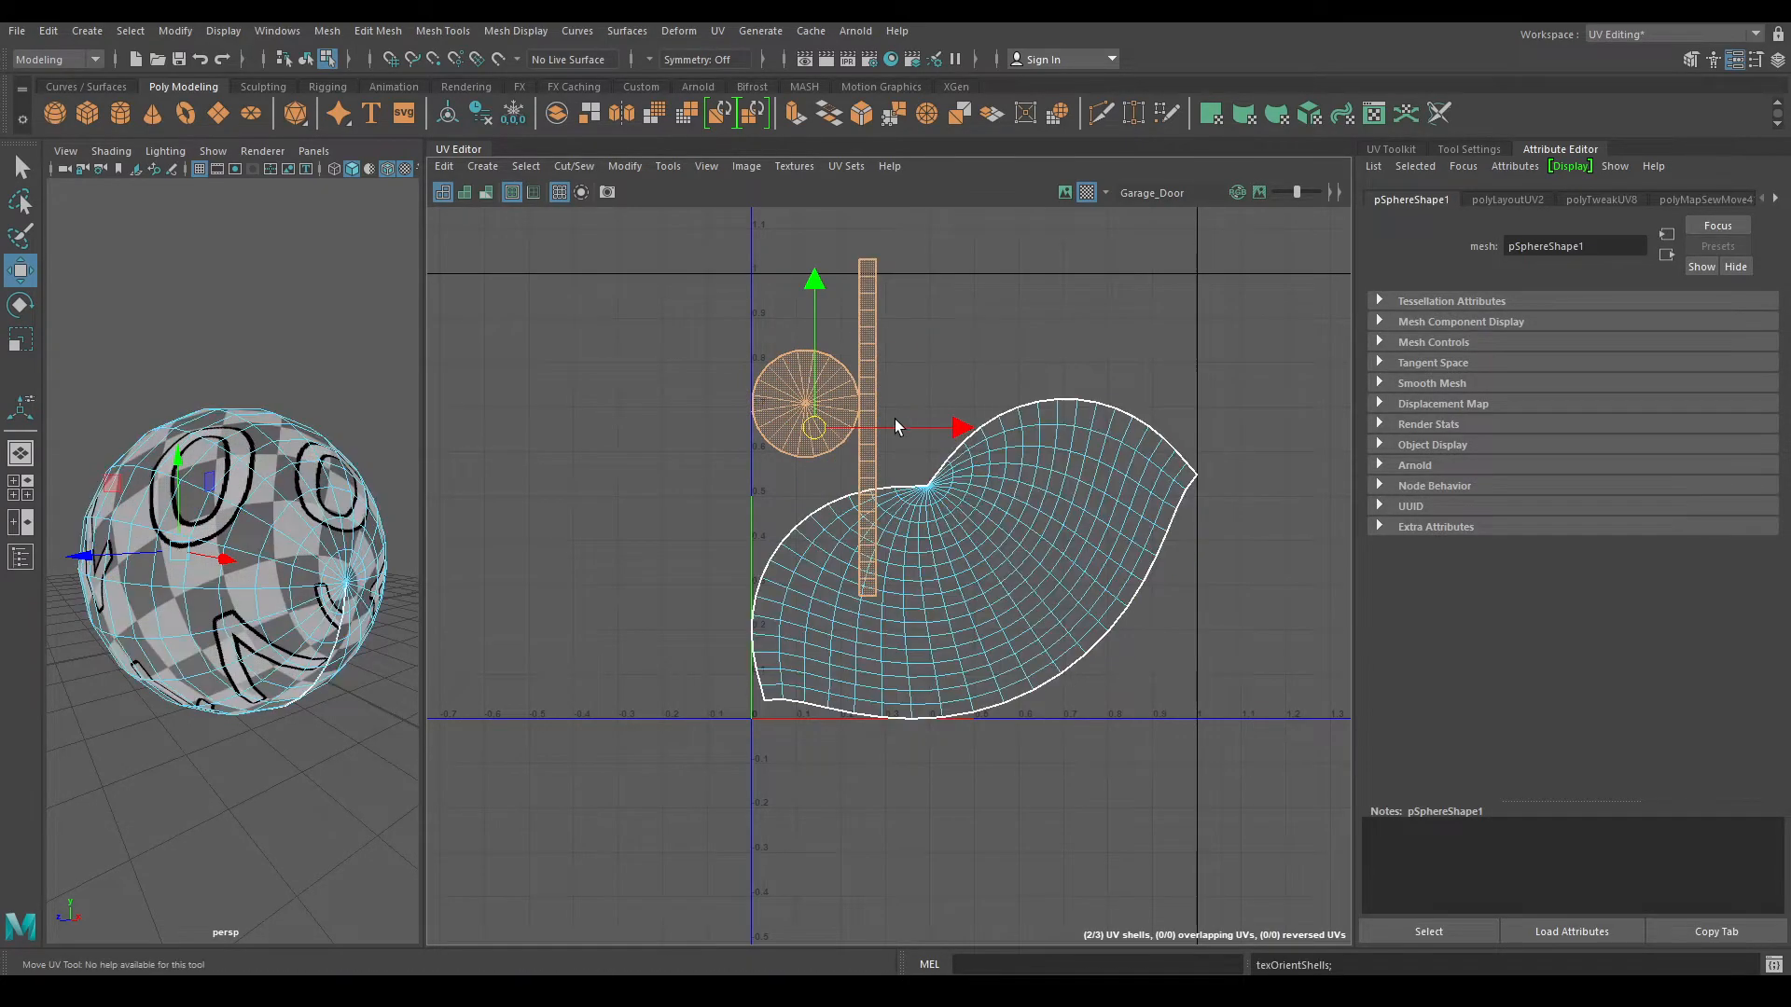
left_click(893, 322)
left_click_drag(893, 321, 843, 382)
left_click_drag(317, 506, 485, 509, "alt")
right_click_drag(990, 408, 877, 366)
left_click_drag(654, 283, 942, 560)
right_click_drag(939, 224, 754, 289, "shift")
- Return the knob to object mode and unhide the rest of the house
right_click_drag(300, 388, 411, 360)
key("ctrl+shift+h")
right_click_drag(229, 461, 77, 455, "alt")
left_click_drag(215, 443, 88, 413, "alt")
right_click_drag(322, 457, 299, 551, "alt")
- Assign a new aiStandardSurface material to the roof and name it Roof
left_click(301, 672)
mouse_move(242, 616)
left_mouse_down("alt")
mouse_move(264, 619)
mouse_move(212, 619)
left_mouse_up("alt")
left_click(266, 551)
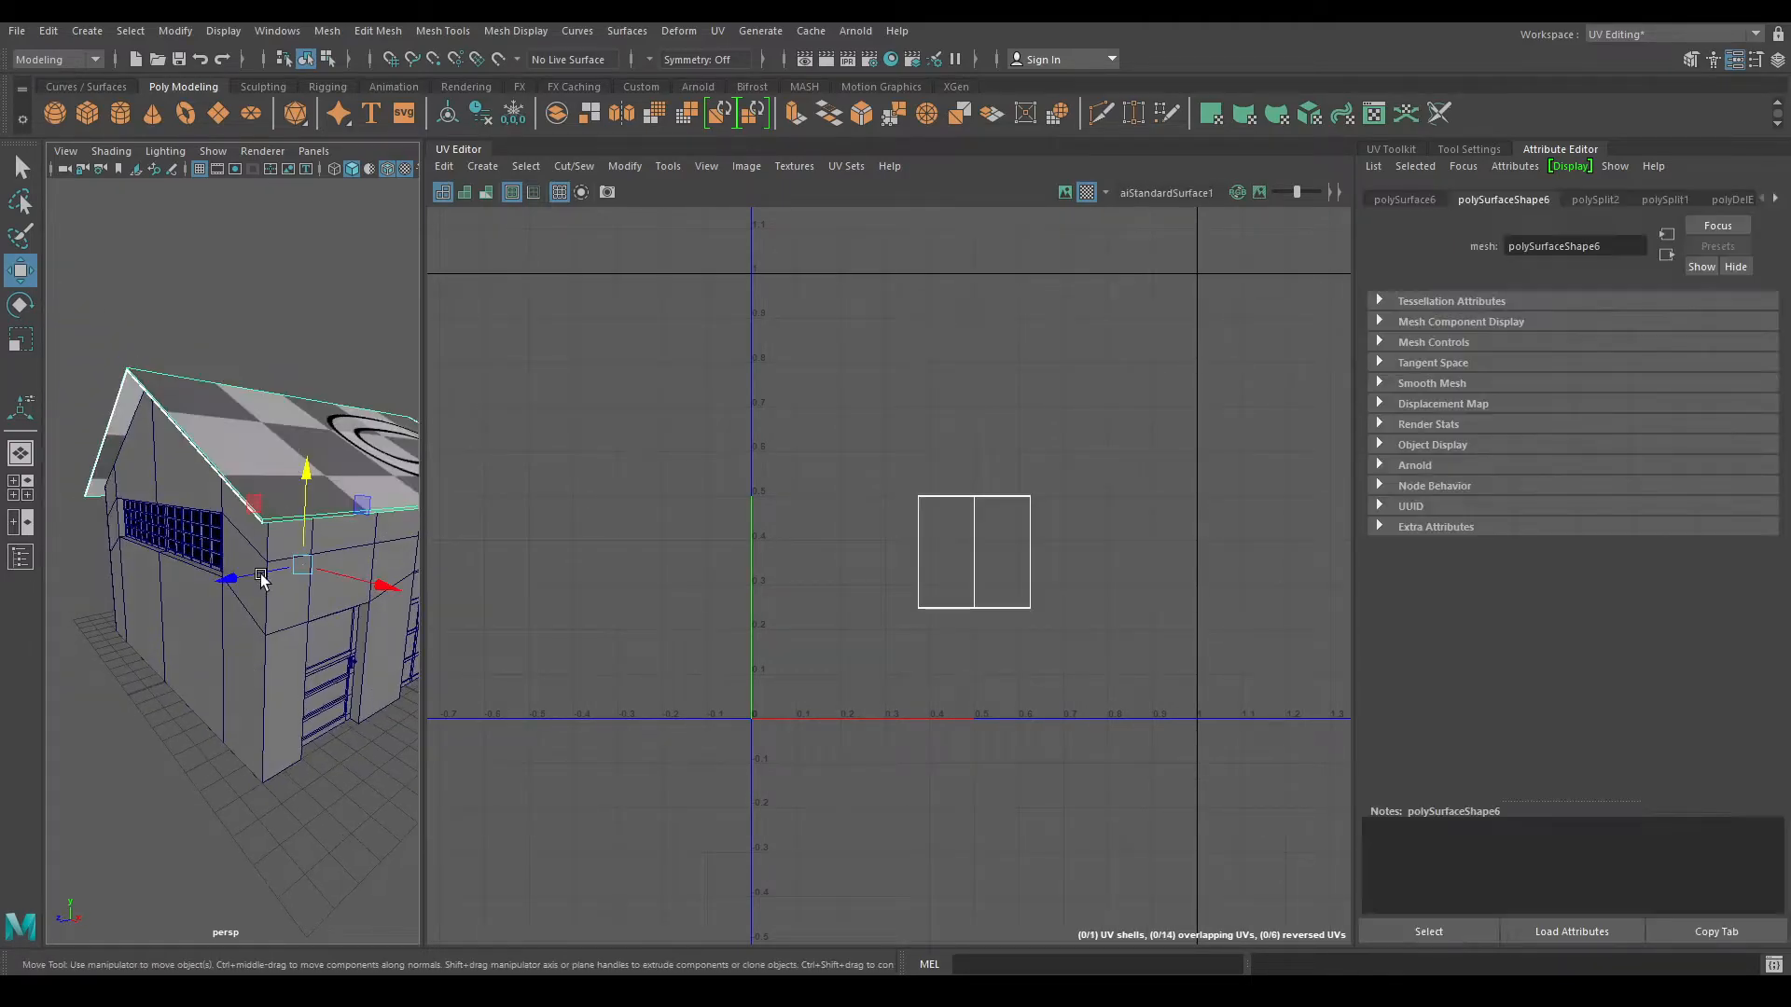
left_click_drag(266, 550, 291, 472, "alt")
right_click(299, 451)
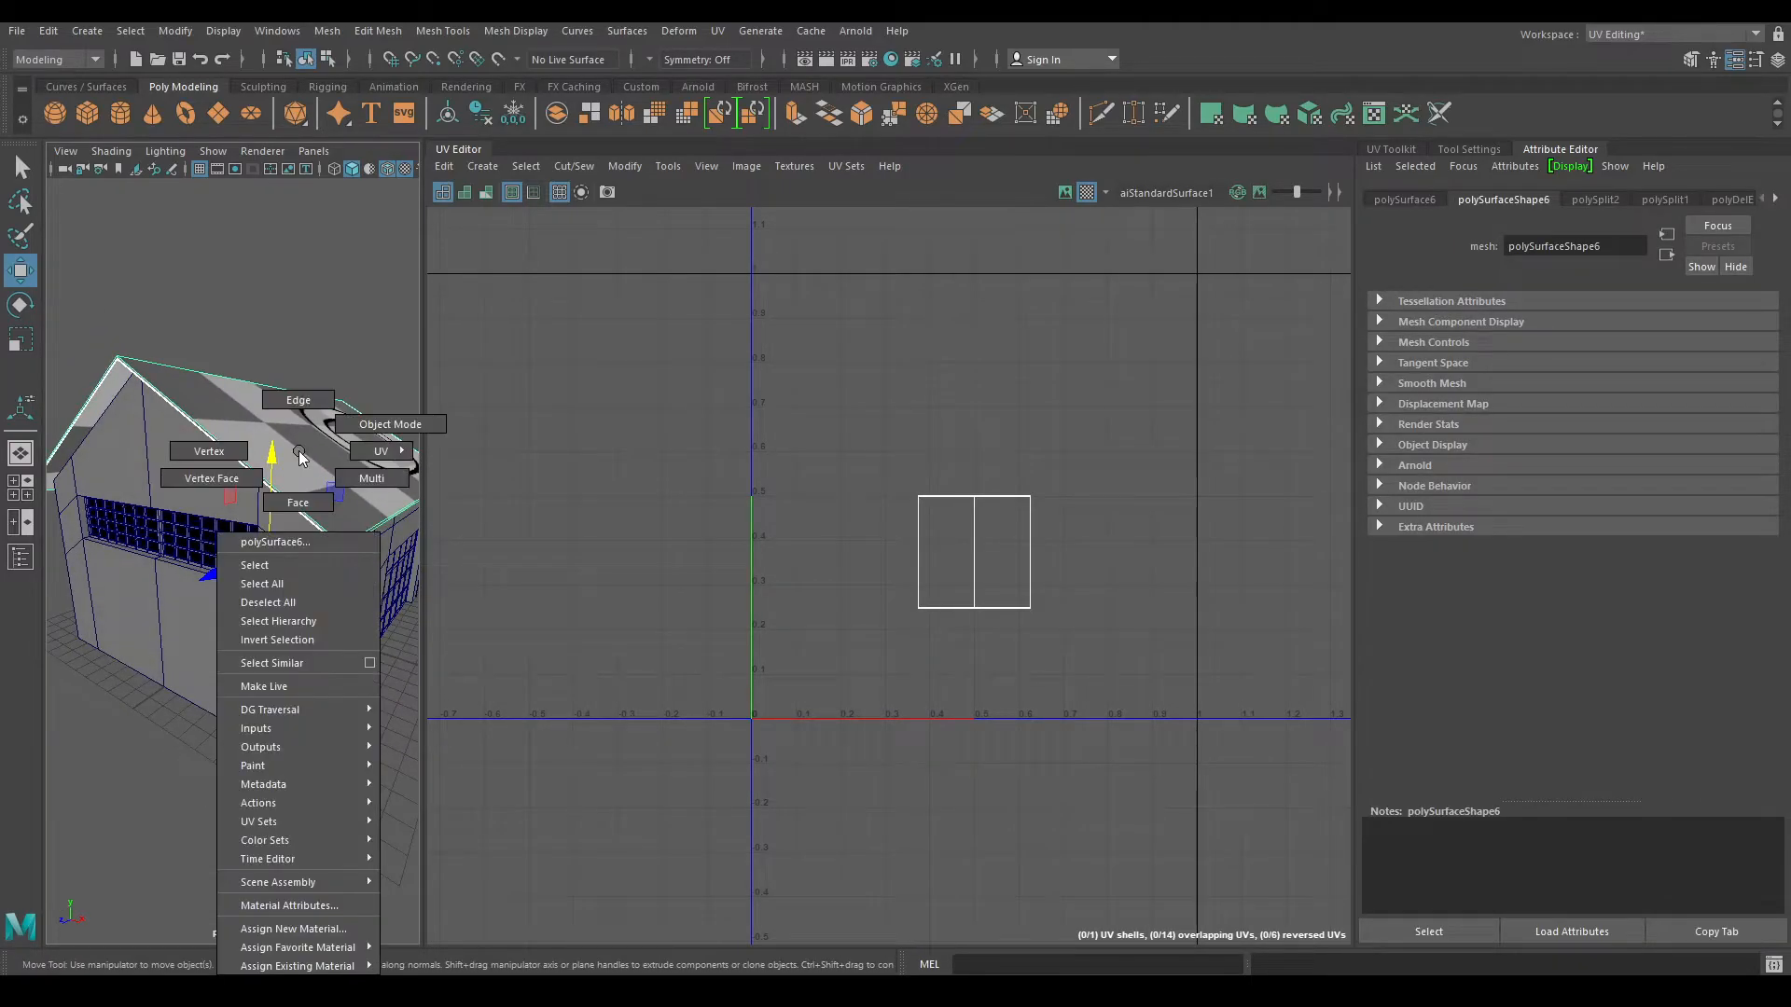
left_click(299, 928)
left_click(653, 481)
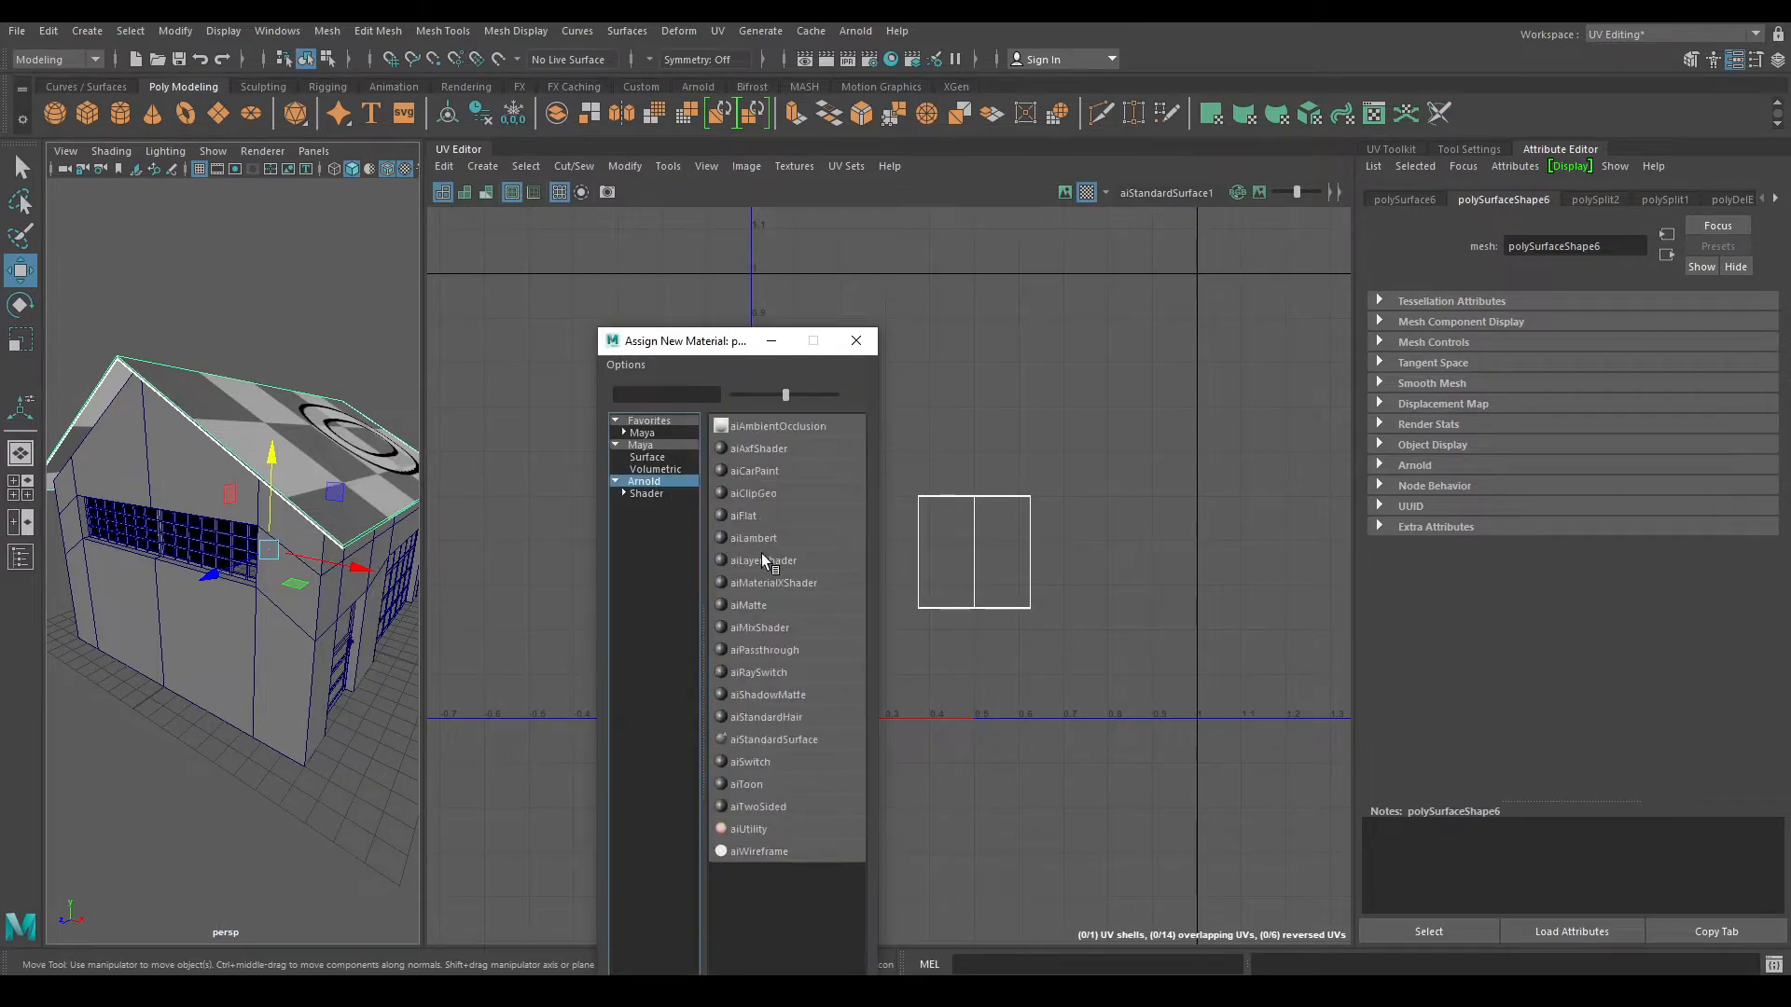
left_click(786, 738)
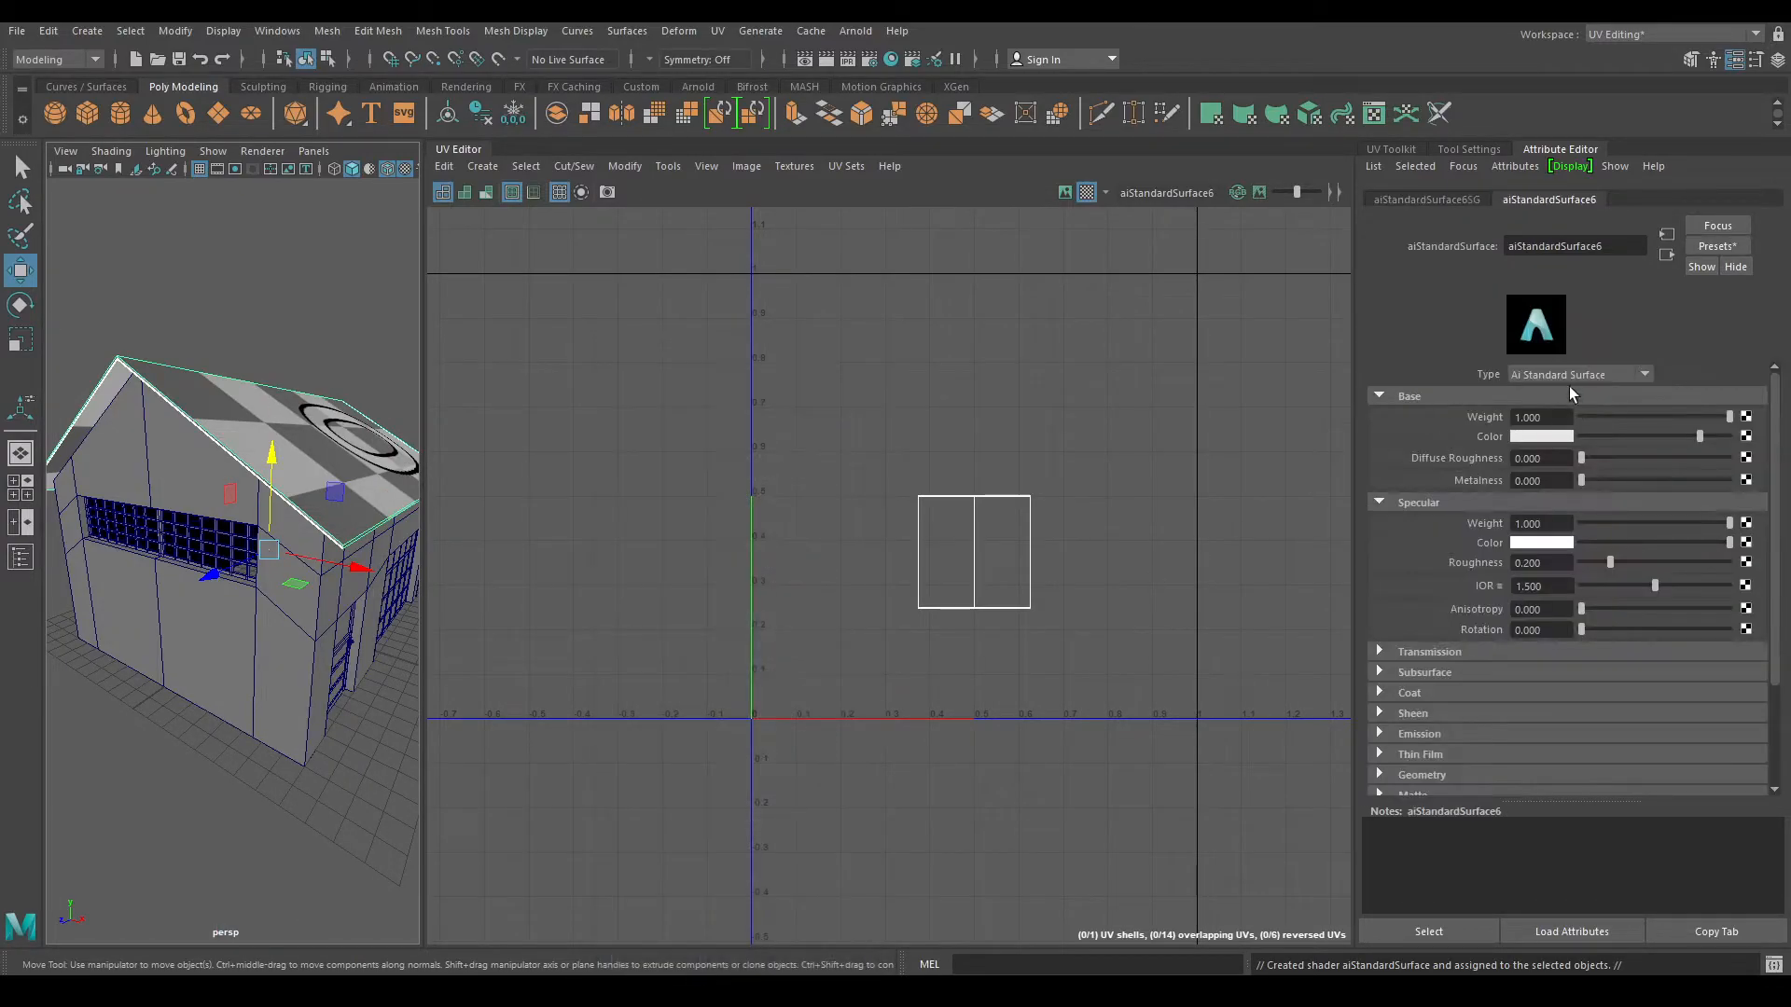
type("Roof")
key("Return")
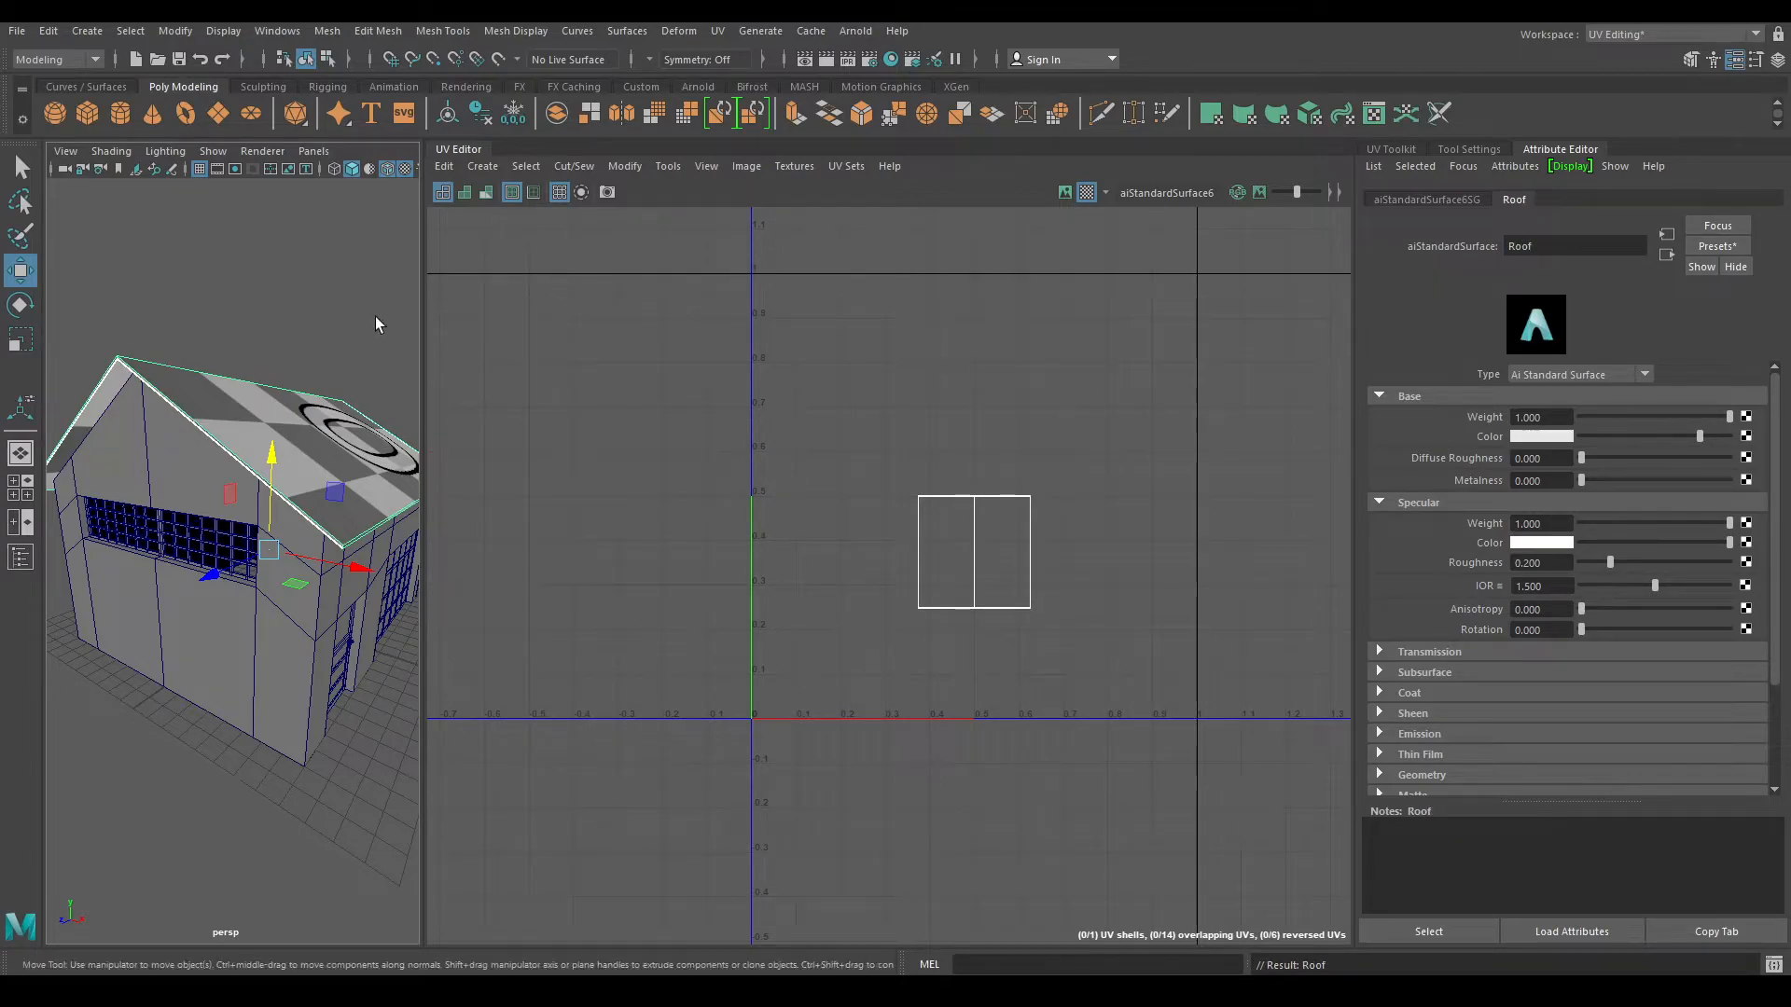
- Create automatic UVs for the roof and switch the UV selection to edges
left_click(483, 166)
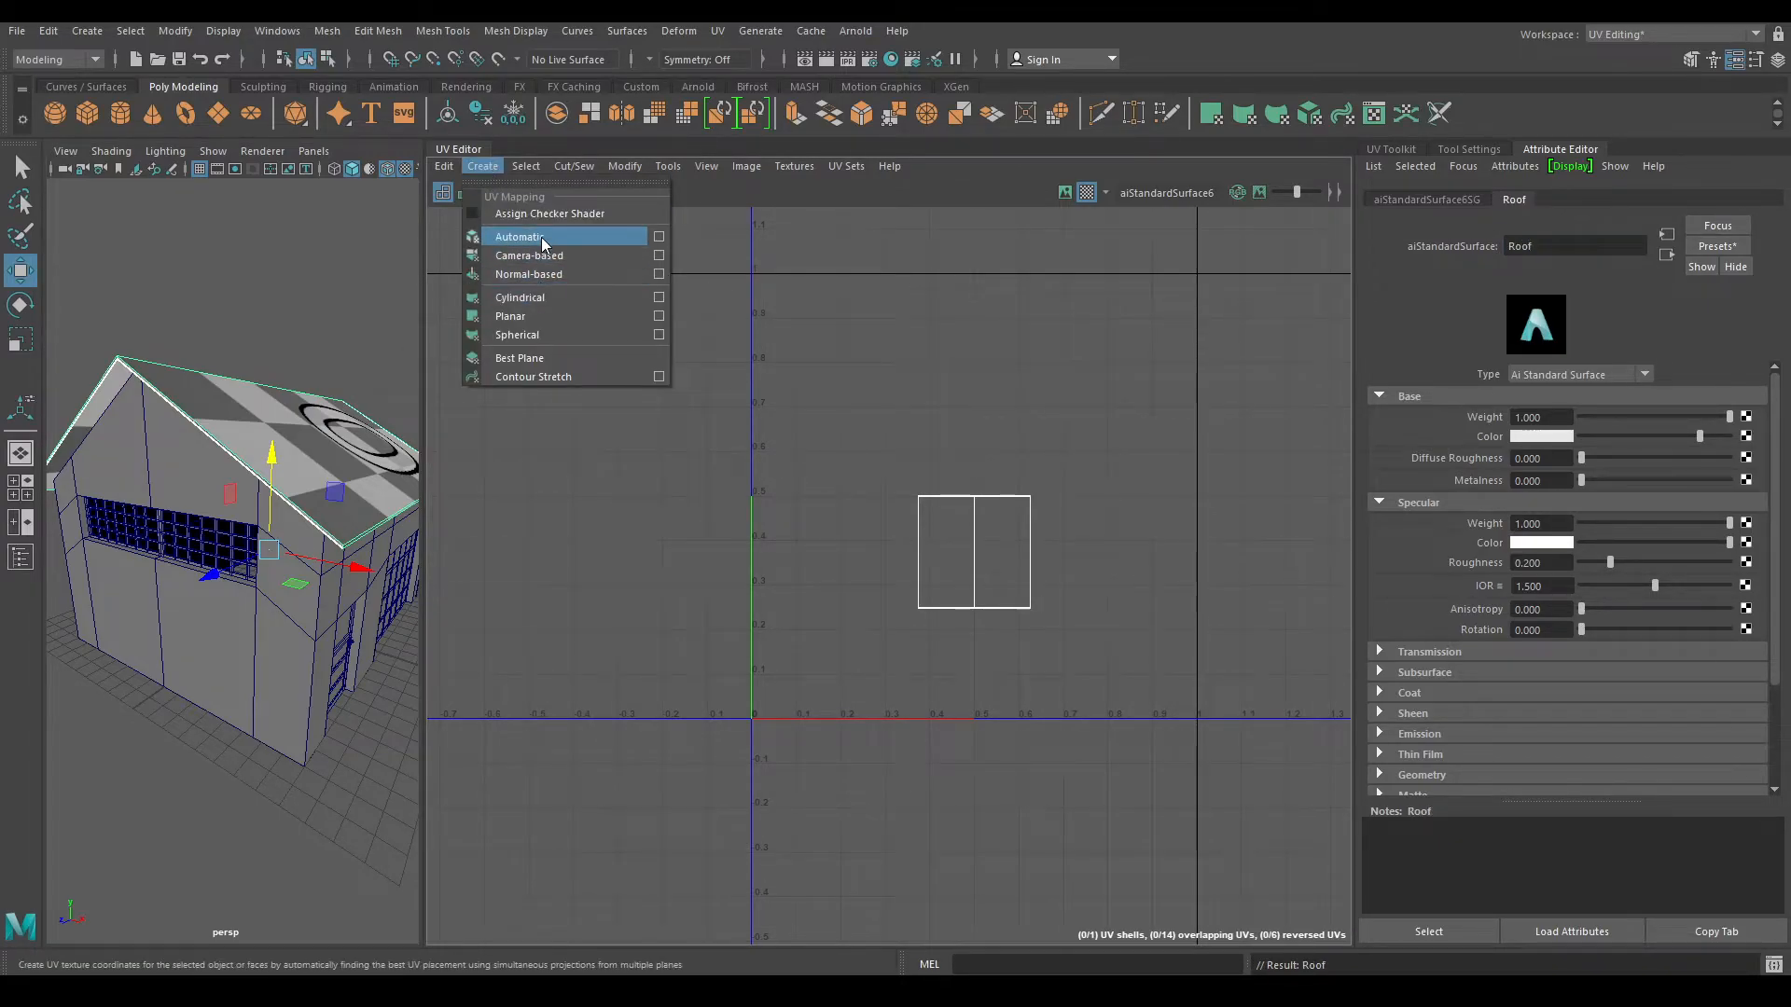
left_click(541, 237)
right_click_drag(1023, 439, 1024, 390)
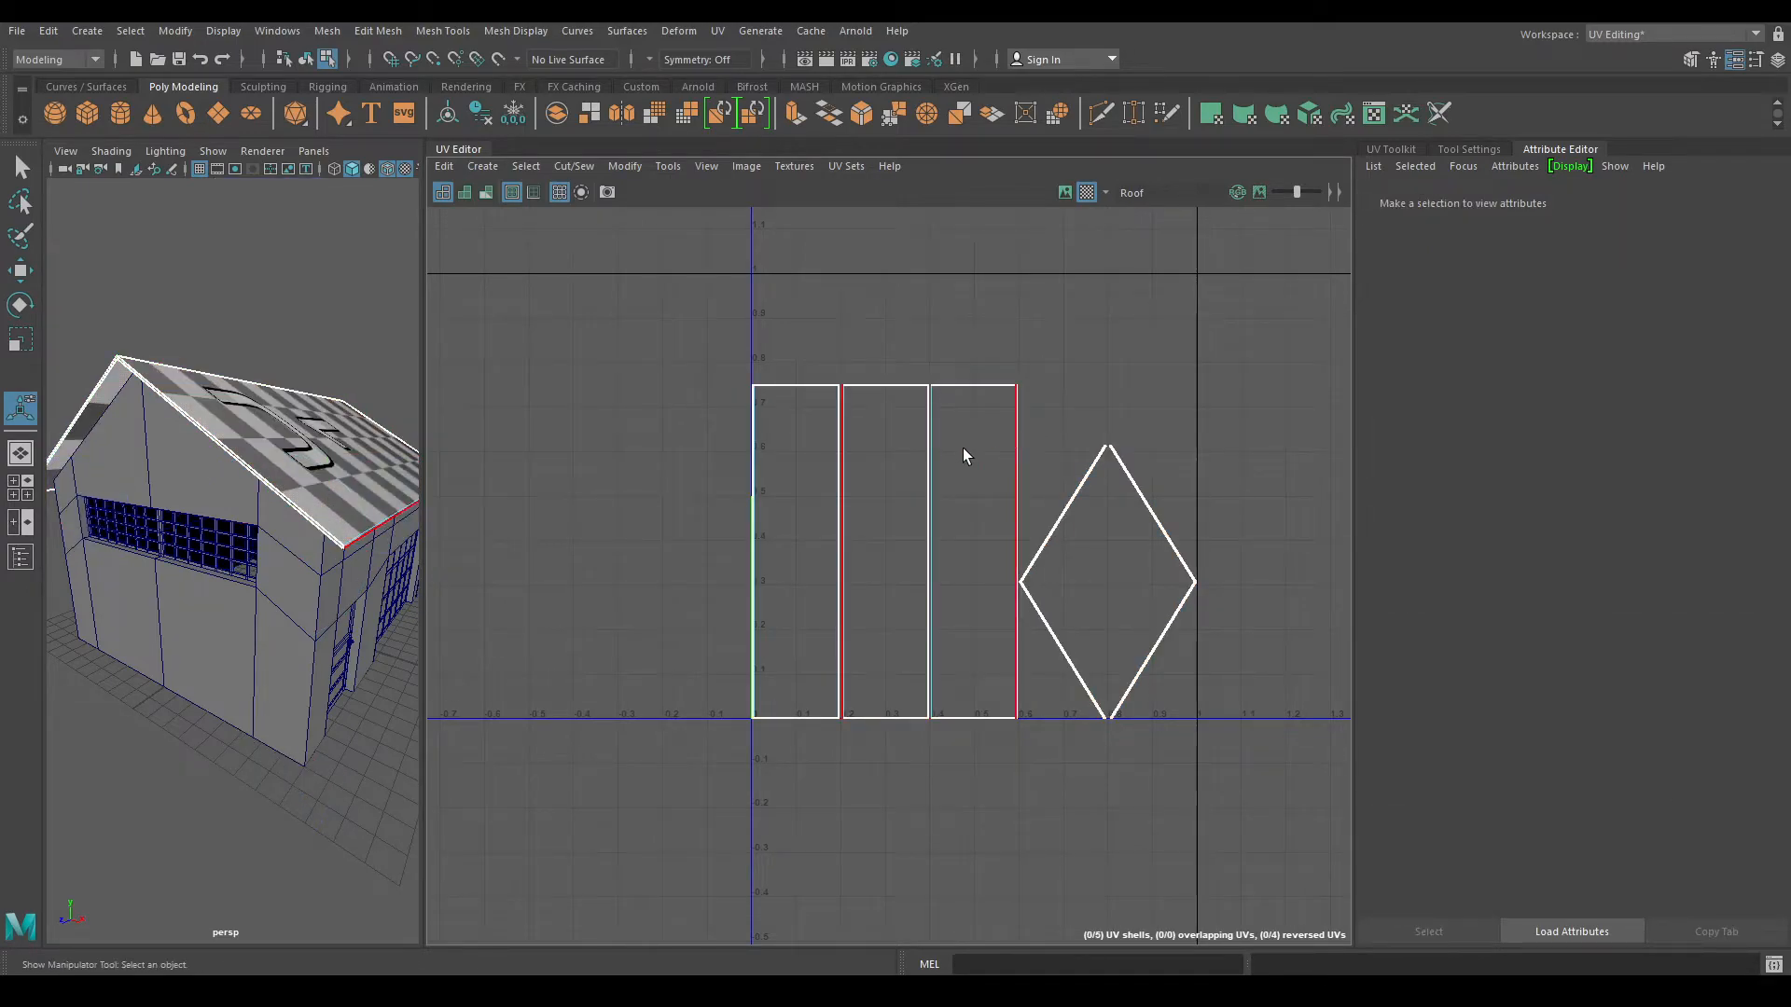
- Move and sew the roof's separate rectangular panels into one UV shell
left_click(839, 438)
right_click(930, 468, "shift")
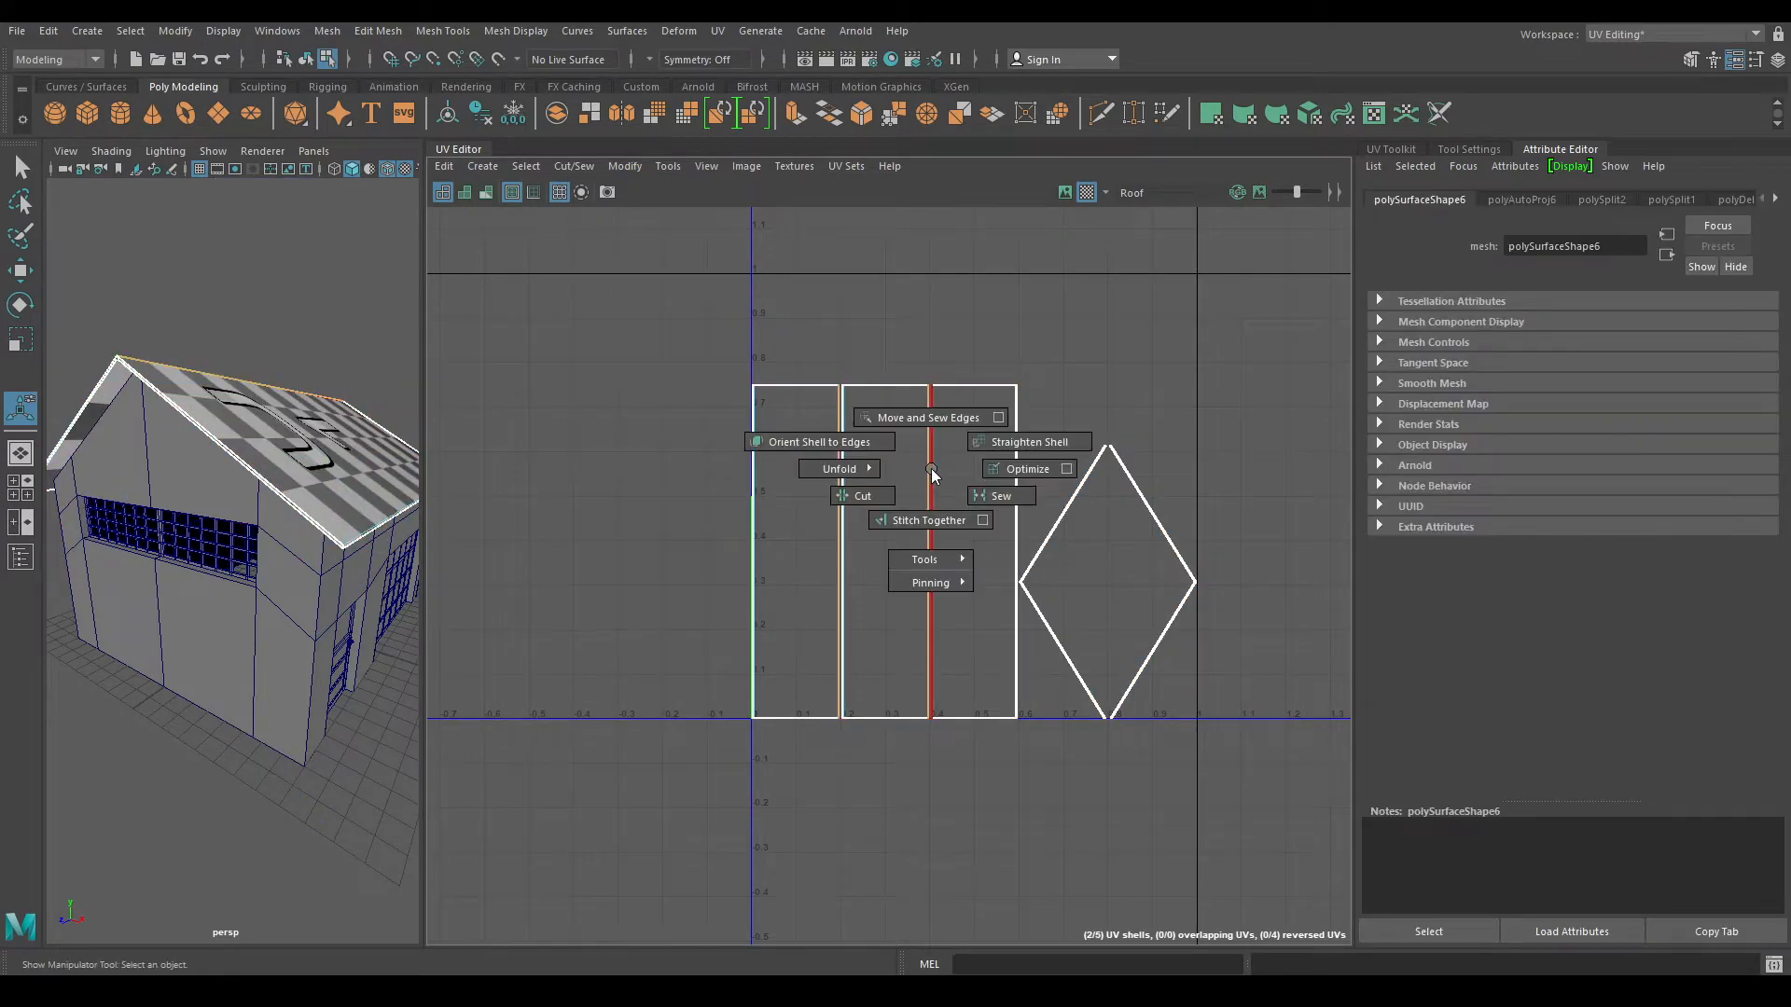
left_click(931, 417)
left_click(1015, 445)
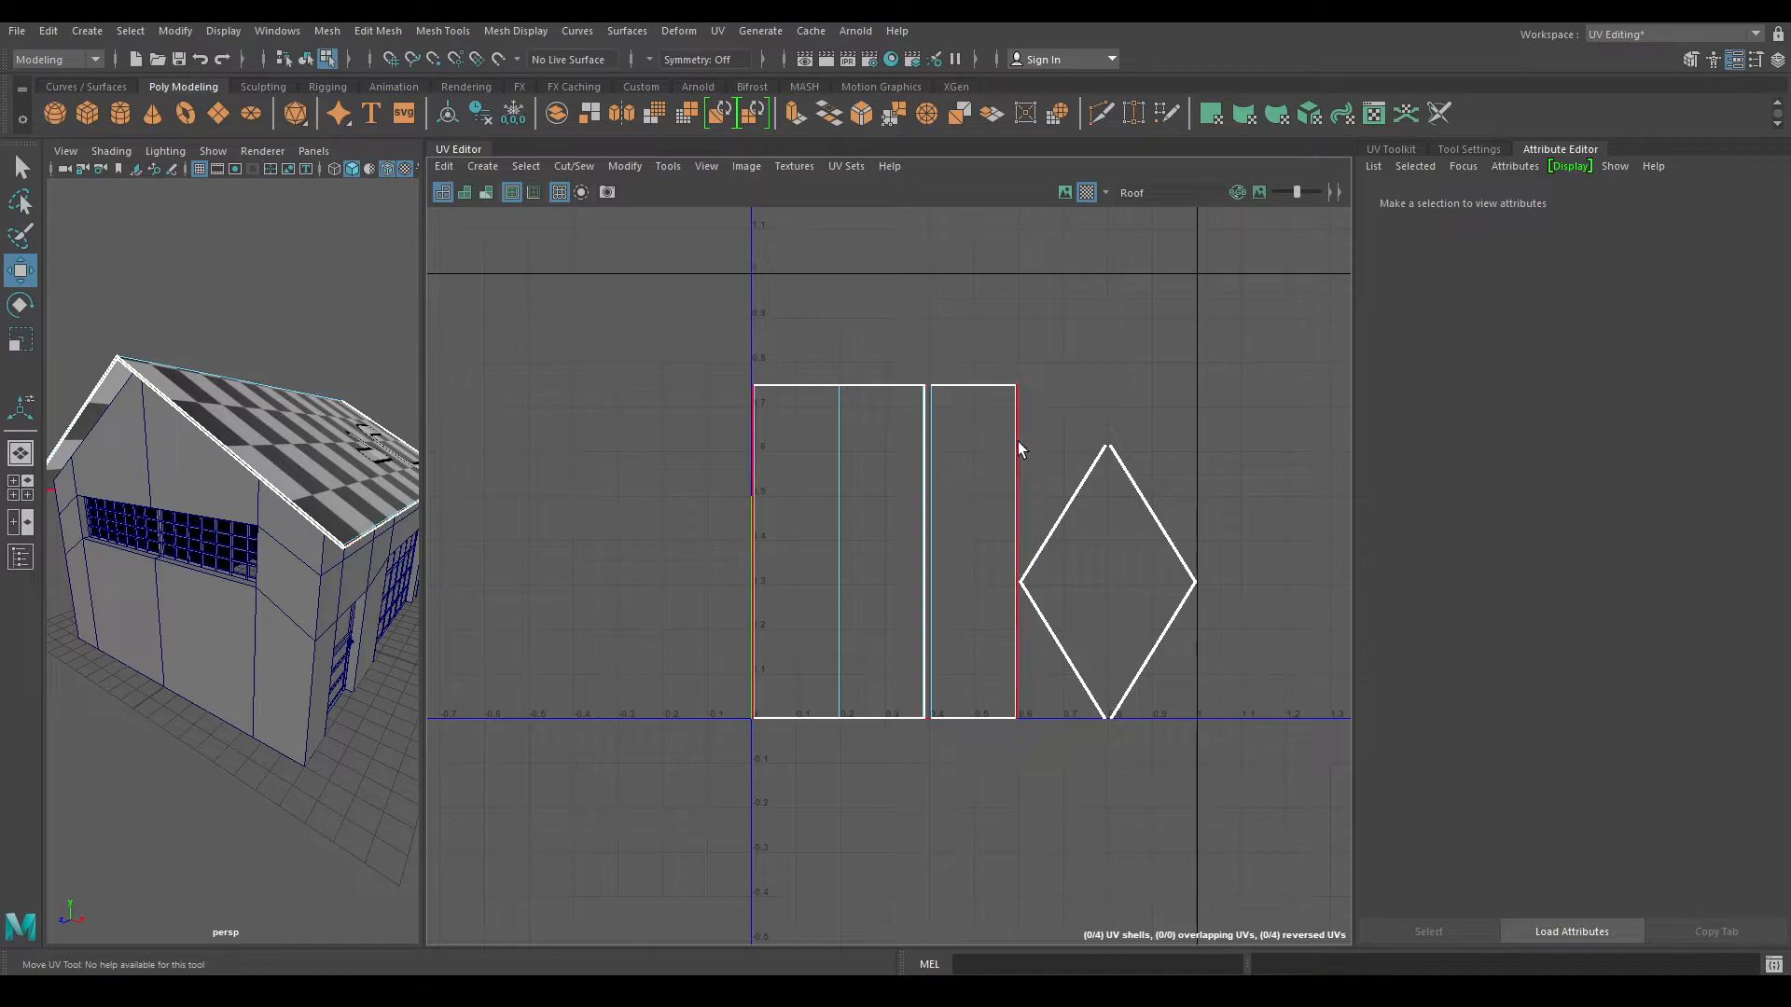
right_click(919, 466, "shift")
left_click(919, 418)
- Unfold the joined roof panel UV shell
right_click_drag(792, 421, 684, 379)
left_click(760, 428)
left_click_drag(317, 438, 834, 371, "alt")
right_click_drag(860, 353, 623, 350, "shift")
- Move and sew the two thin gable edge strips onto the long sides of the roof panel shell
middle_click_drag(987, 364, 899, 334, "alt")
right_click_drag(876, 348, 877, 296)
left_click(1022, 388)
left_click(921, 418, "shift")
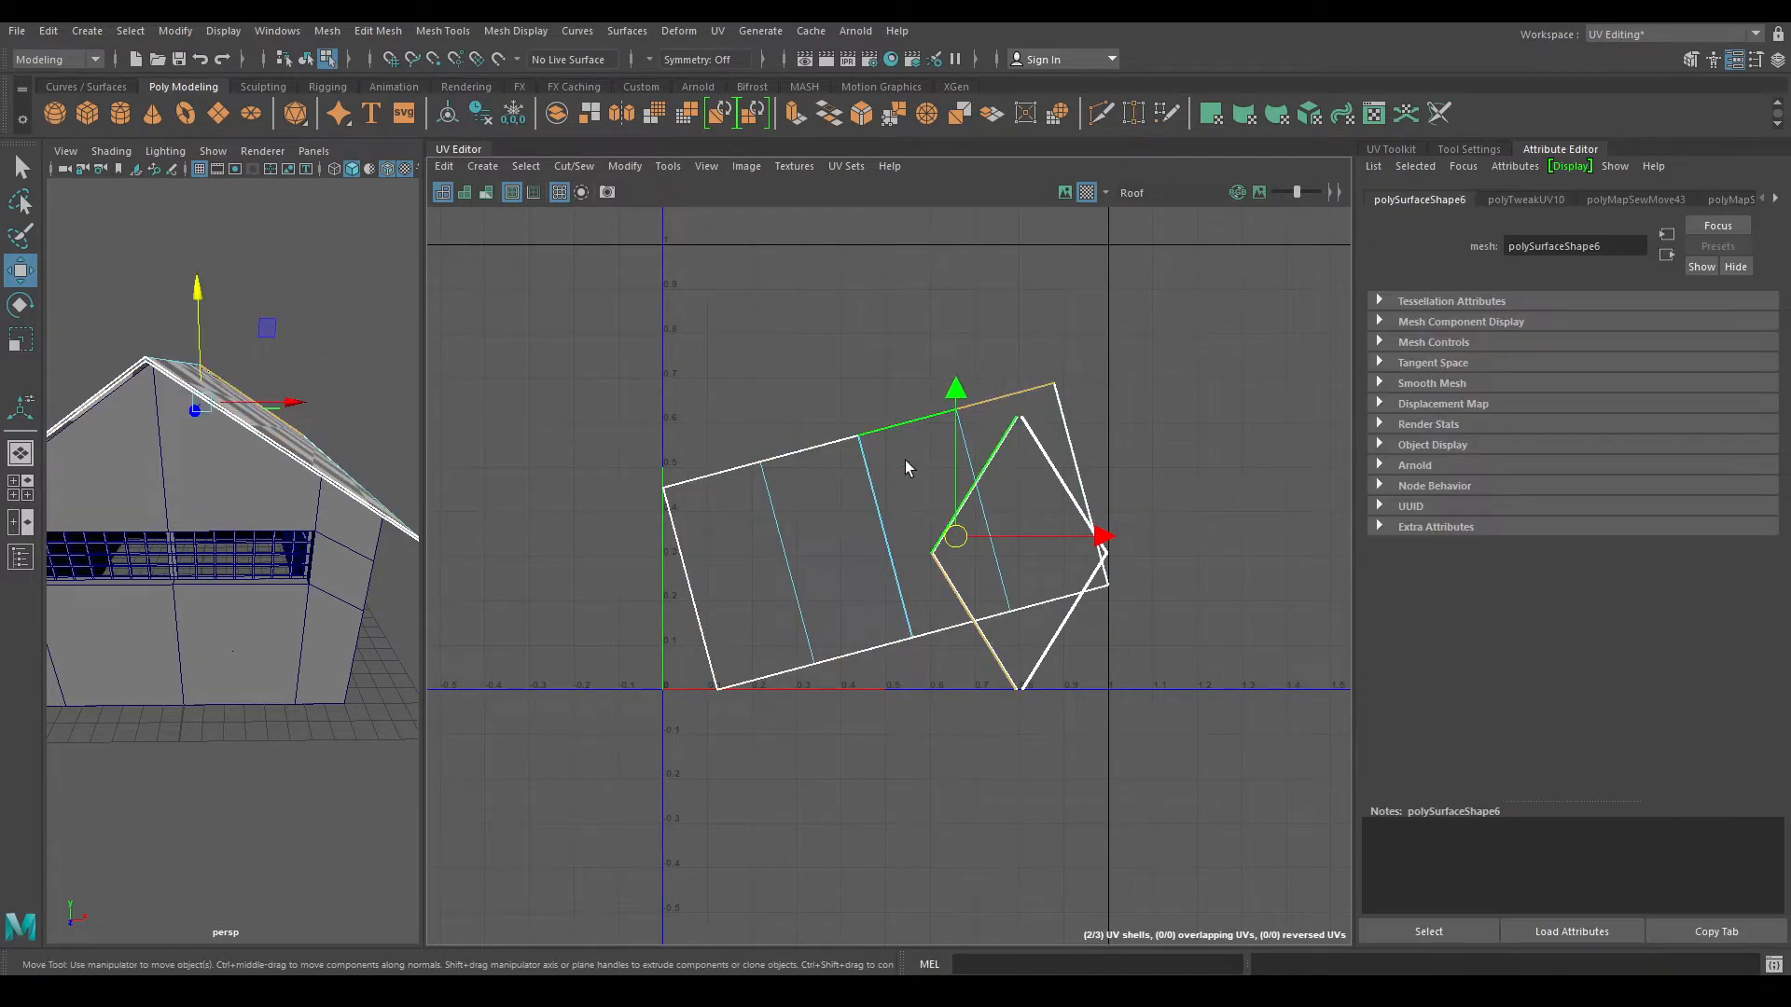
right_click_drag(905, 461, 893, 517, "shift")
left_click(871, 655)
left_click(763, 680, "shift")
right_click_drag(802, 632, 695, 483, "shift")
- Unfold the complete roof UV shell and orient it straight
left_click(943, 501)
right_click_drag(1014, 294, 765, 319, "shift")
right_click_drag(887, 304, 893, 567, "shift")
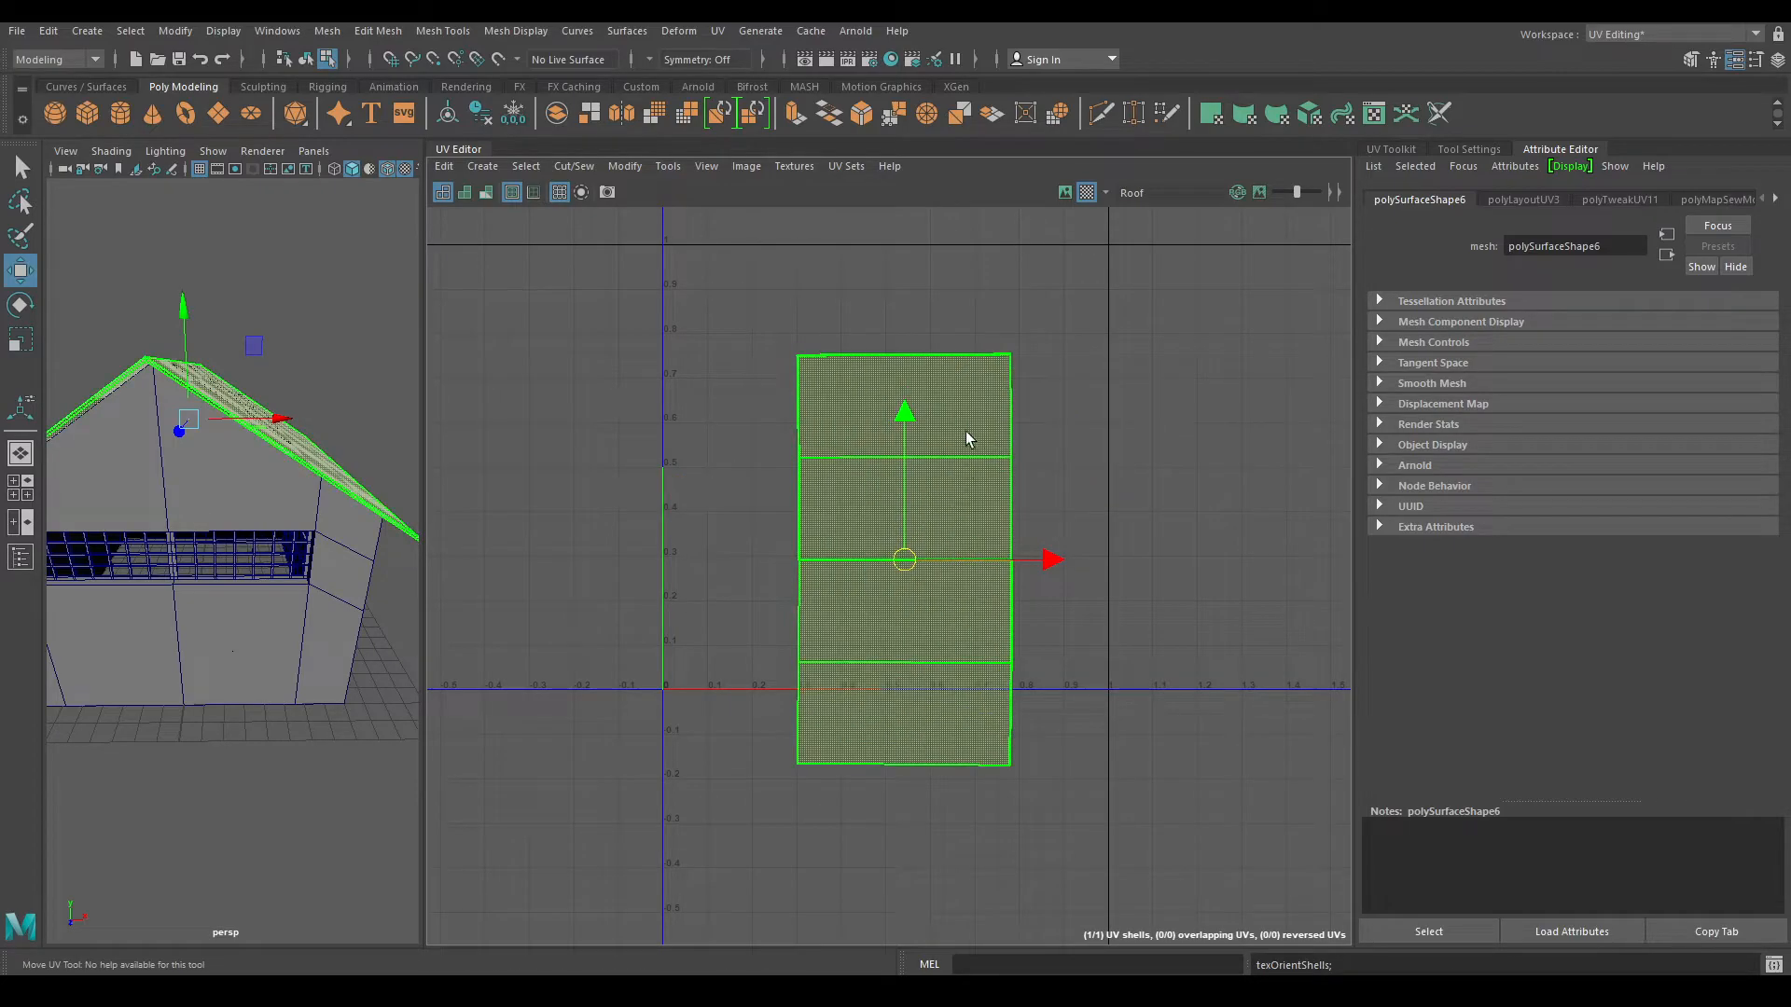
- Rotate the roof's UV shell, lay it out, and return the roof to object mode
key("e")
left_click_drag(876, 669, 1037, 605)
key("w")
right_click_drag(1059, 372, 854, 464, "shift")
left_click_drag(396, 396, 288, 476, "alt")
right_click_drag(287, 476, 397, 394)
- Combine the two window grids in the side wall opening into one mesh
left_click_drag(326, 569, 316, 504, "alt")
right_click_drag(316, 503, 356, 548, "alt")
left_click_drag(355, 548, 200, 606, "alt")
left_click(188, 761)
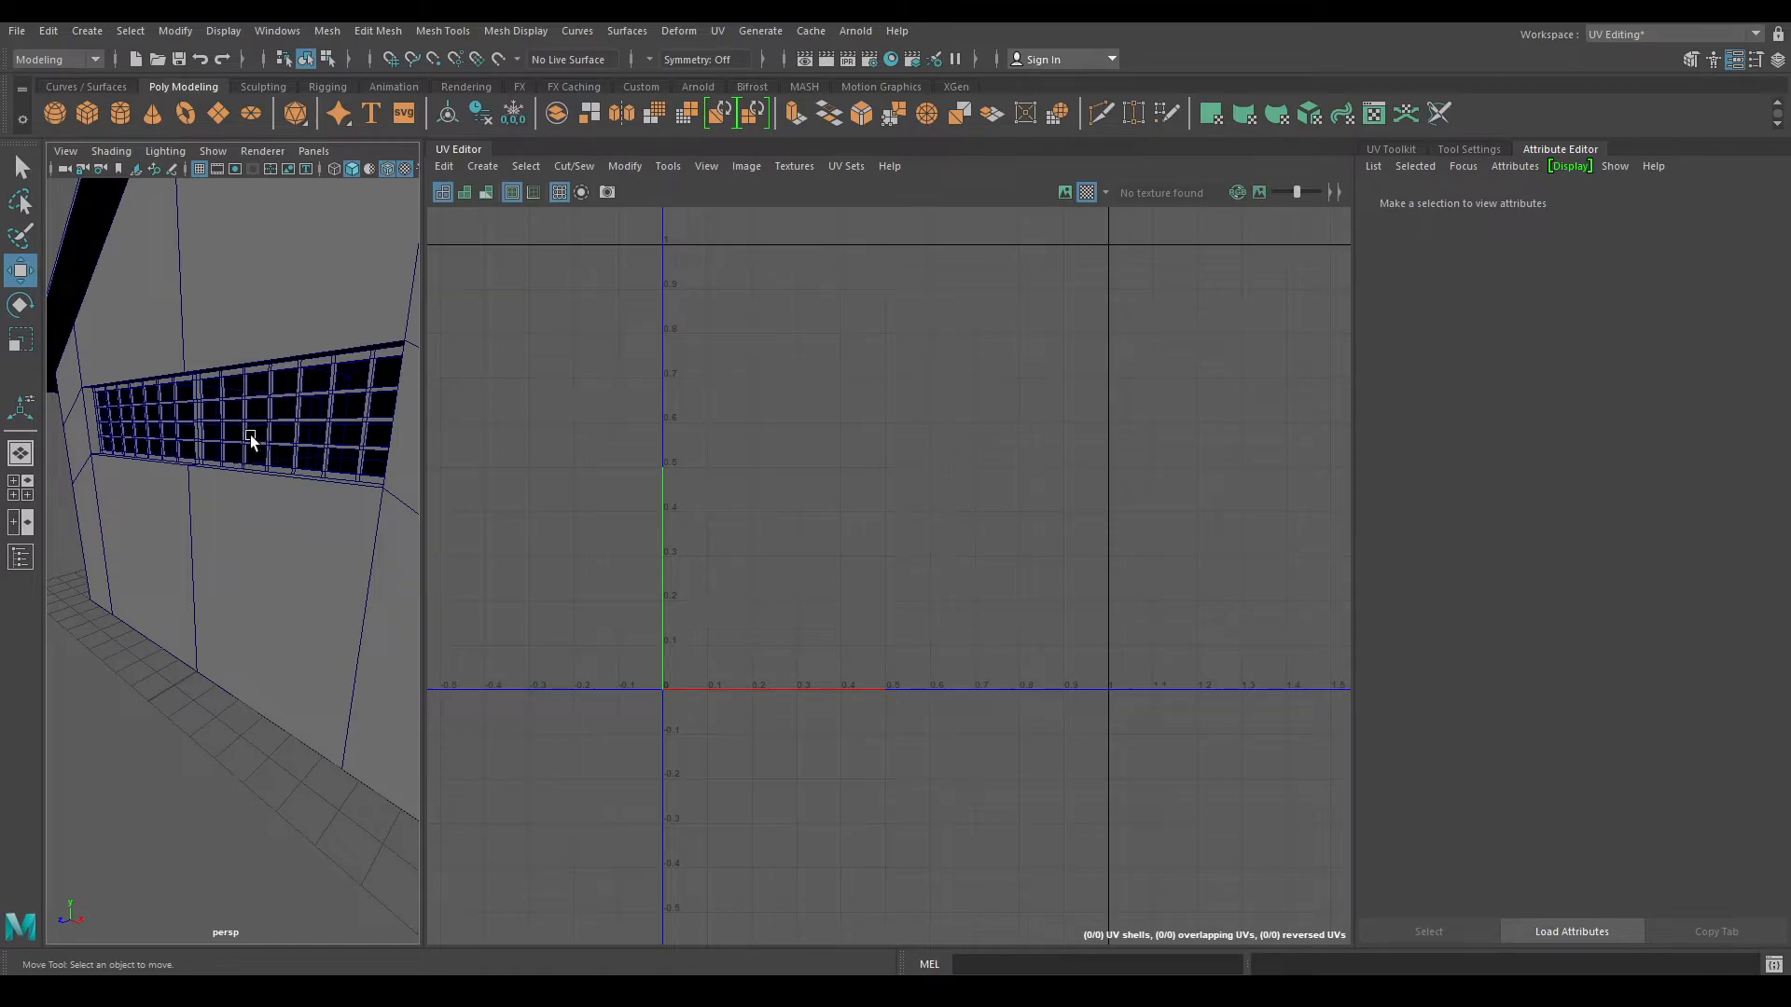
left_click(140, 421)
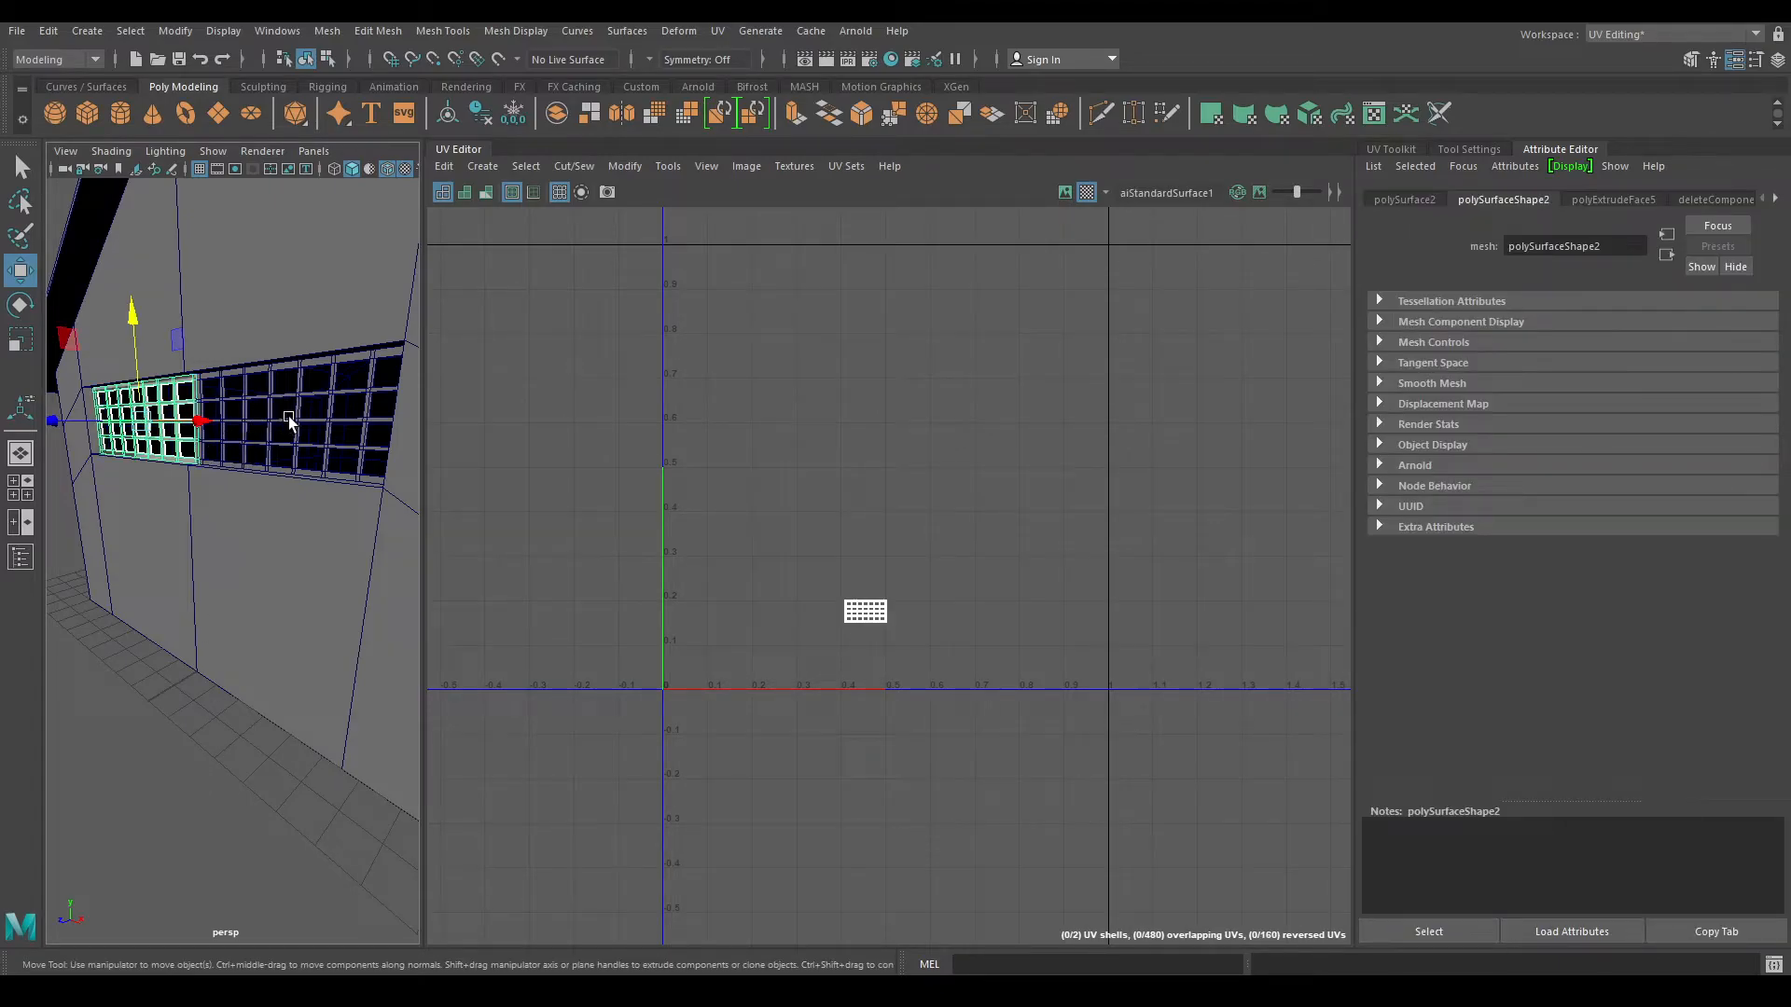
left_click(290, 422, "shift")
right_click_drag(287, 431, 247, 814, "shift")
left_click_drag(305, 568, 373, 597, "alt")
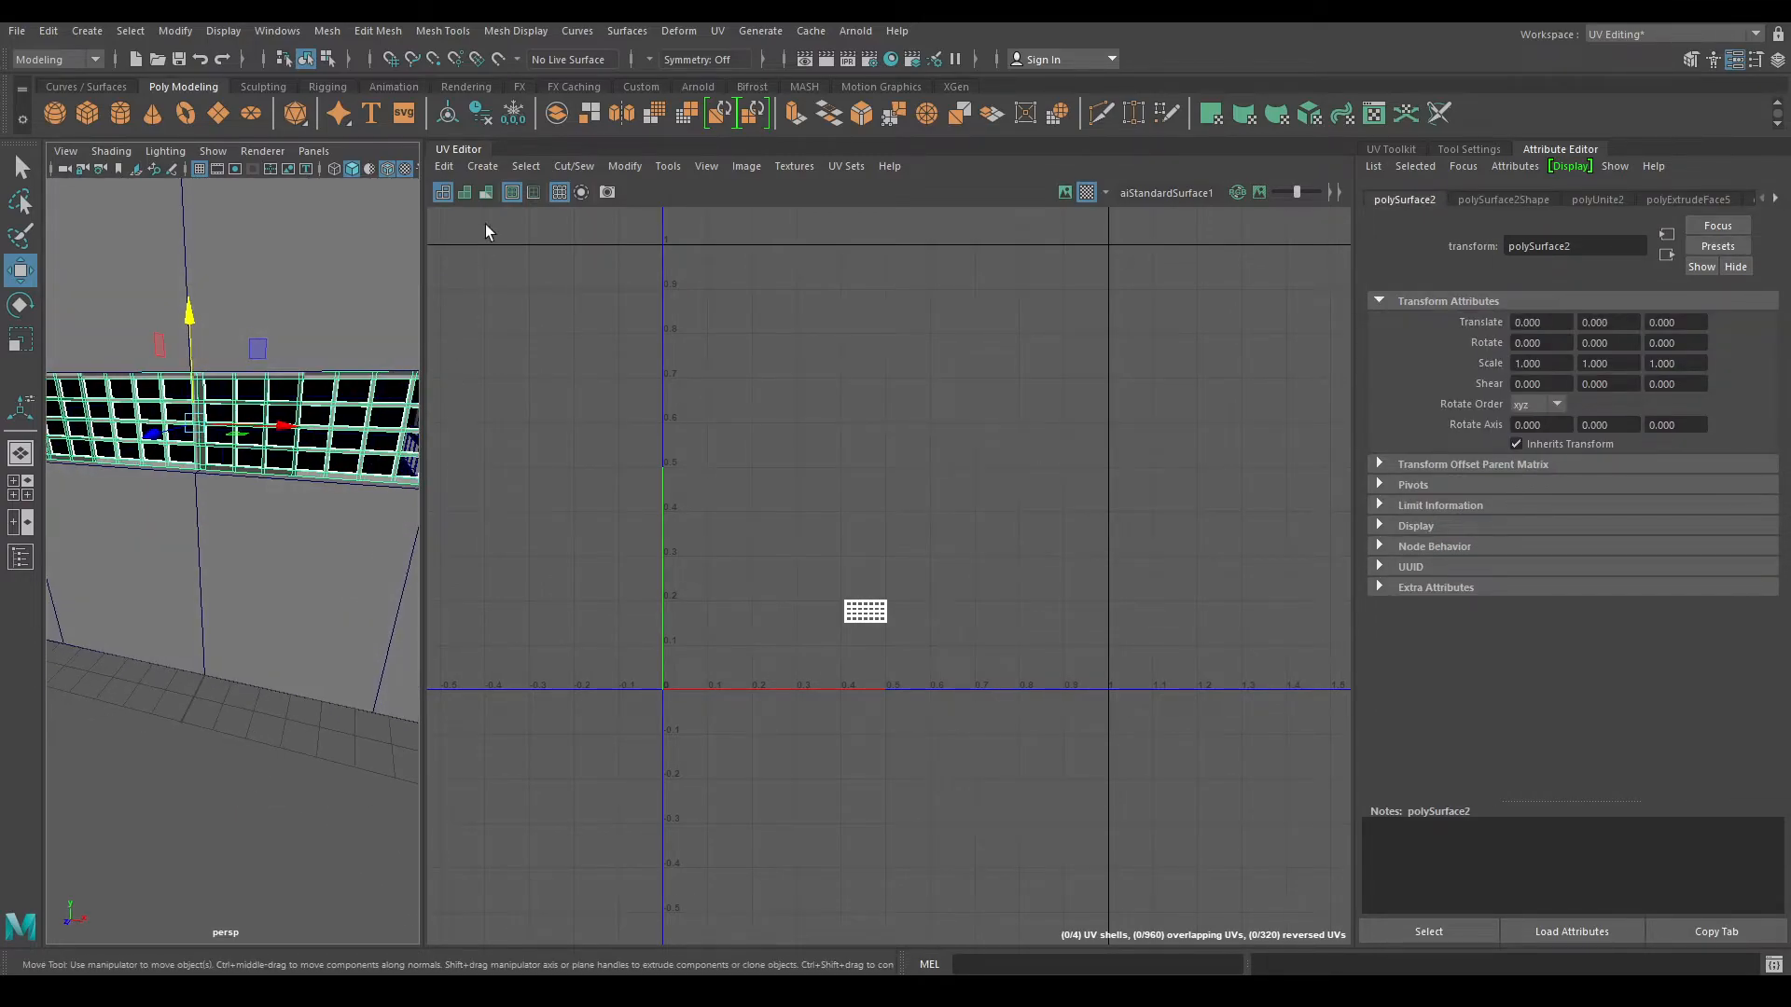
- Create automatic UVs for the combined window grid
left_click(482, 163)
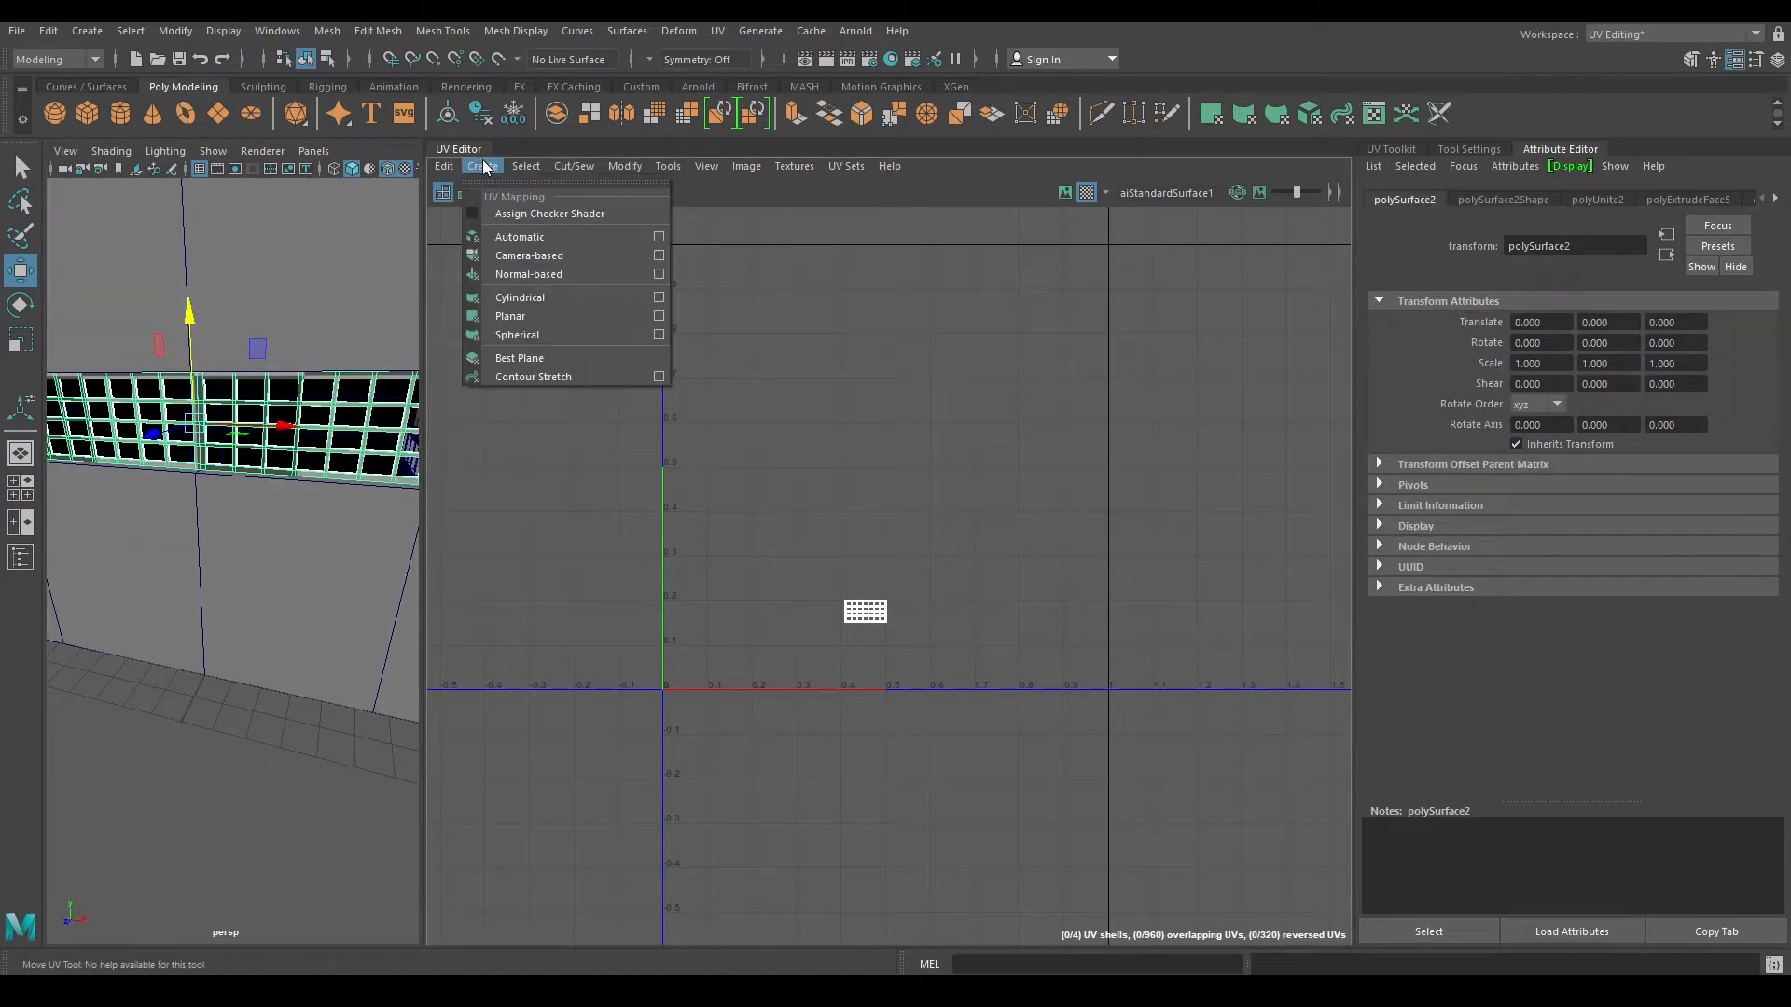
left_click(517, 239)
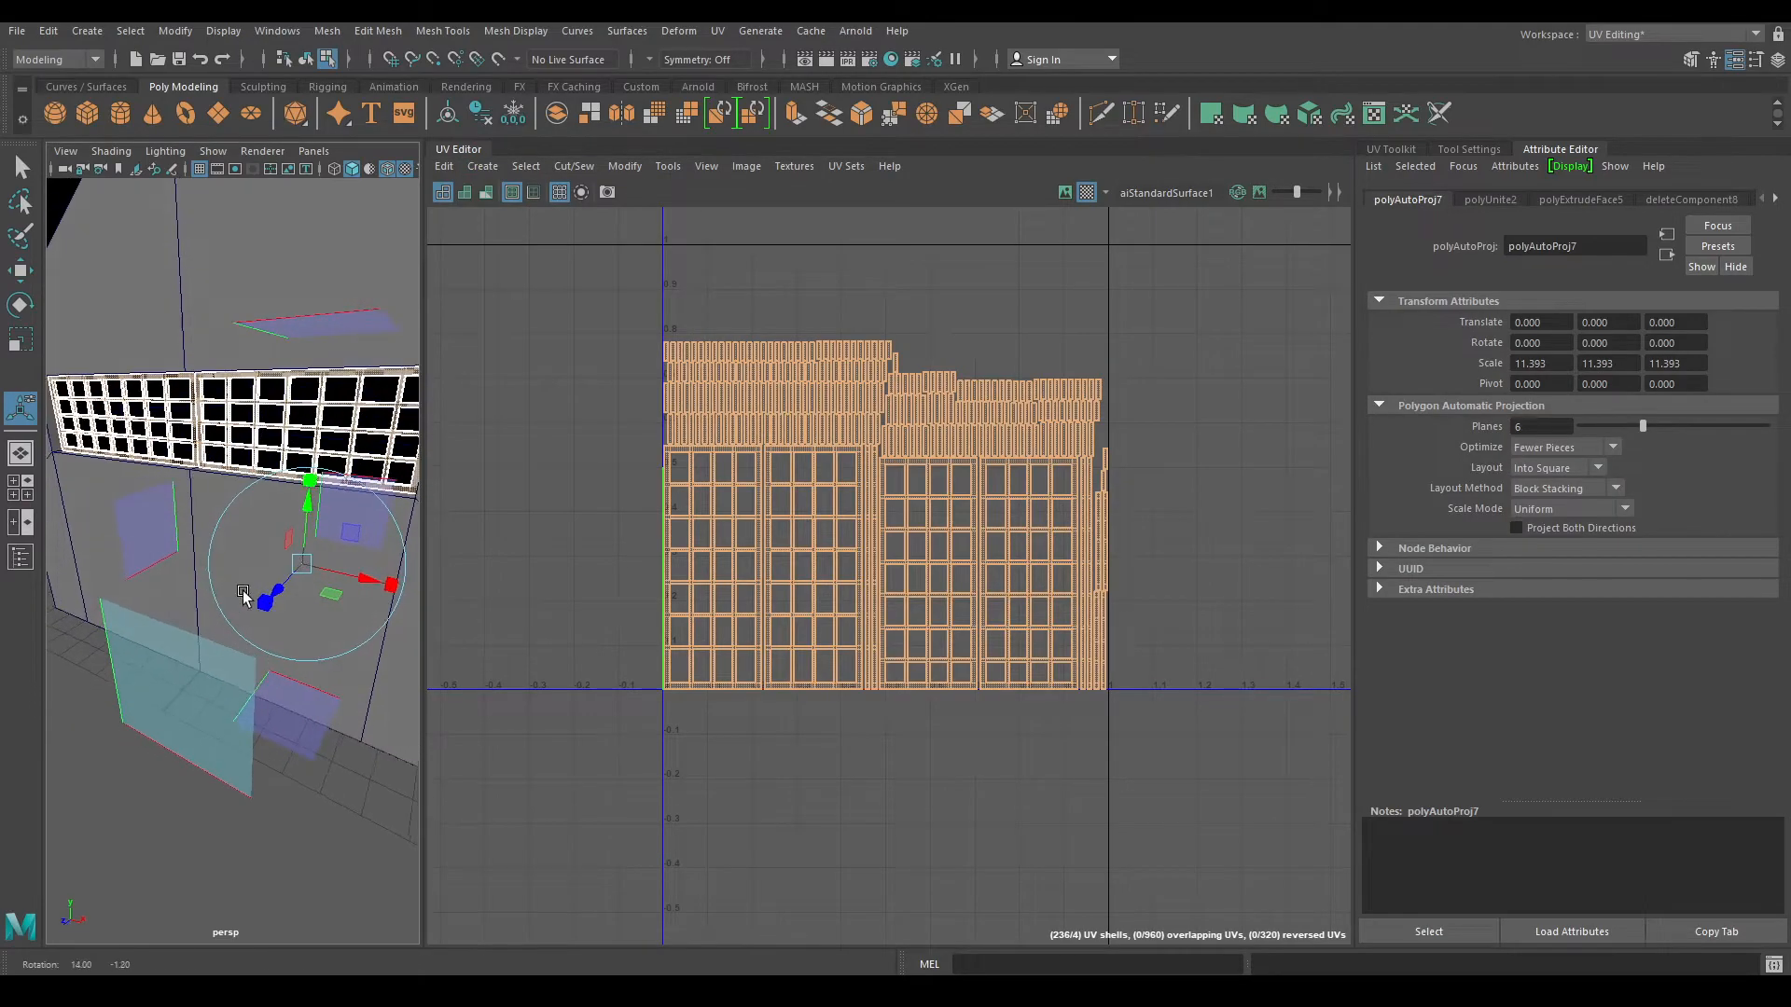
scroll(830, 475, "up", 2)
scroll(884, 664, "up", 2)
- Move and sew the detached thin side strip onto the outer long edge of the first window grid shell
right_click_drag(729, 456, 652, 431)
left_click(669, 508)
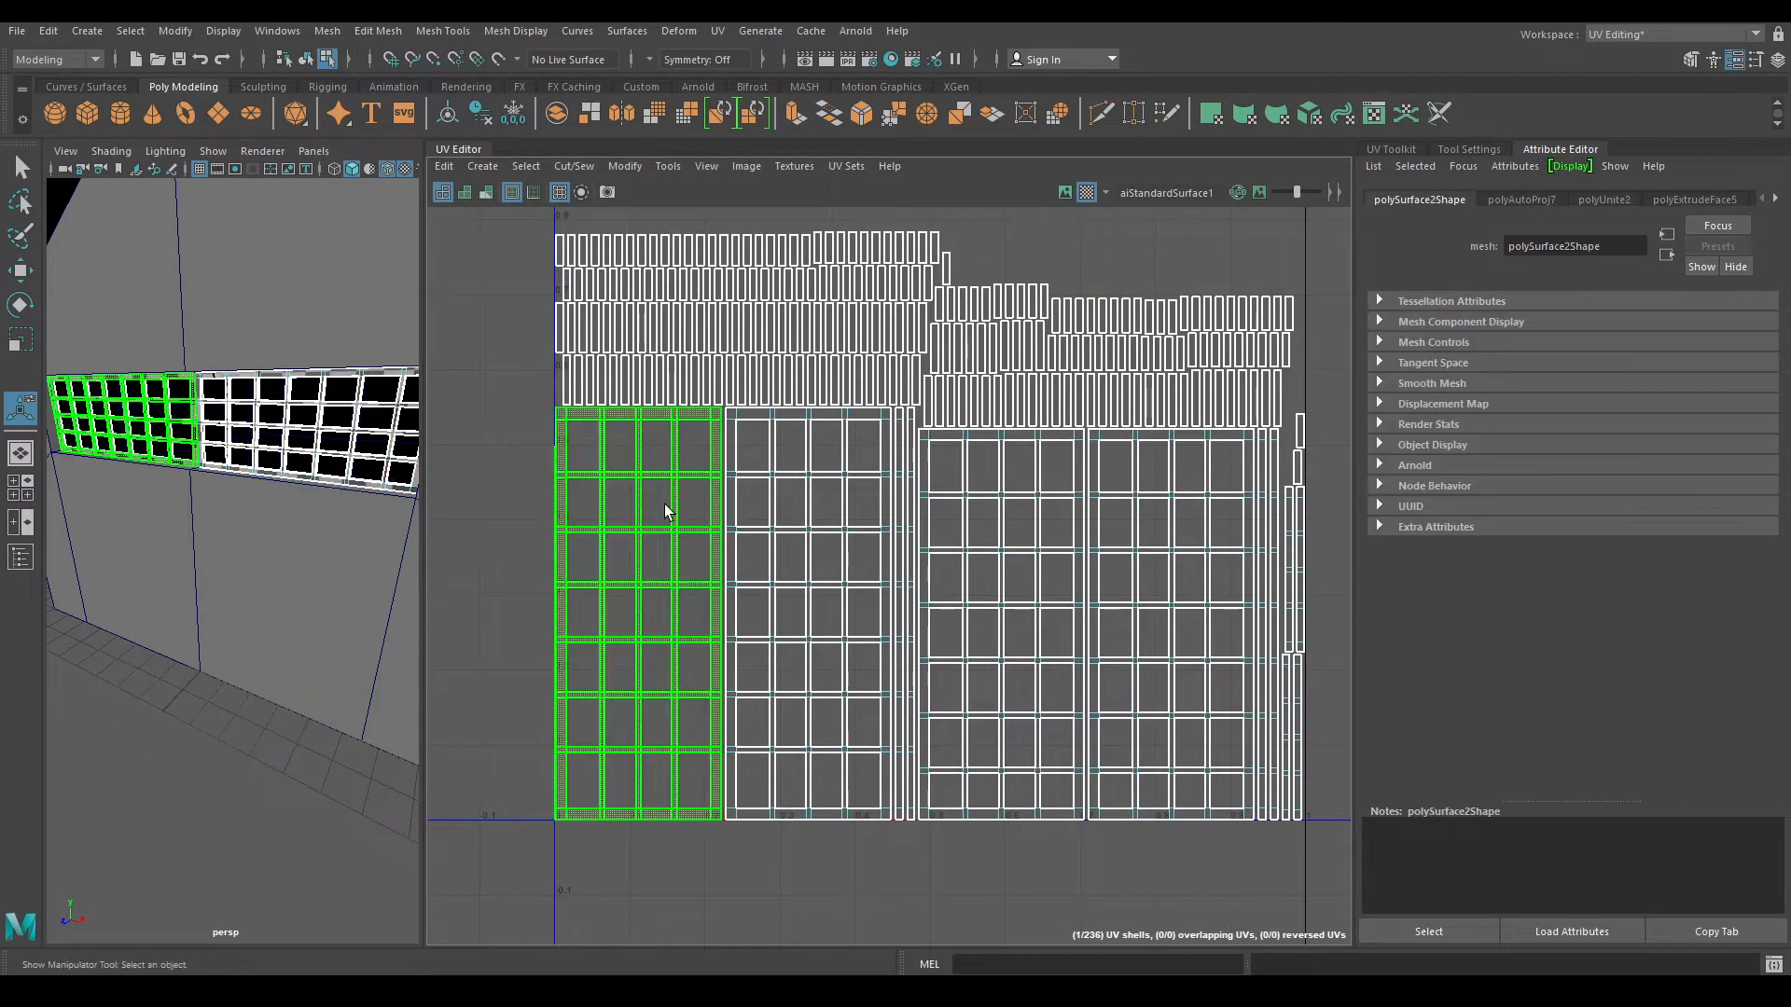
right_click_drag(652, 496, 640, 485)
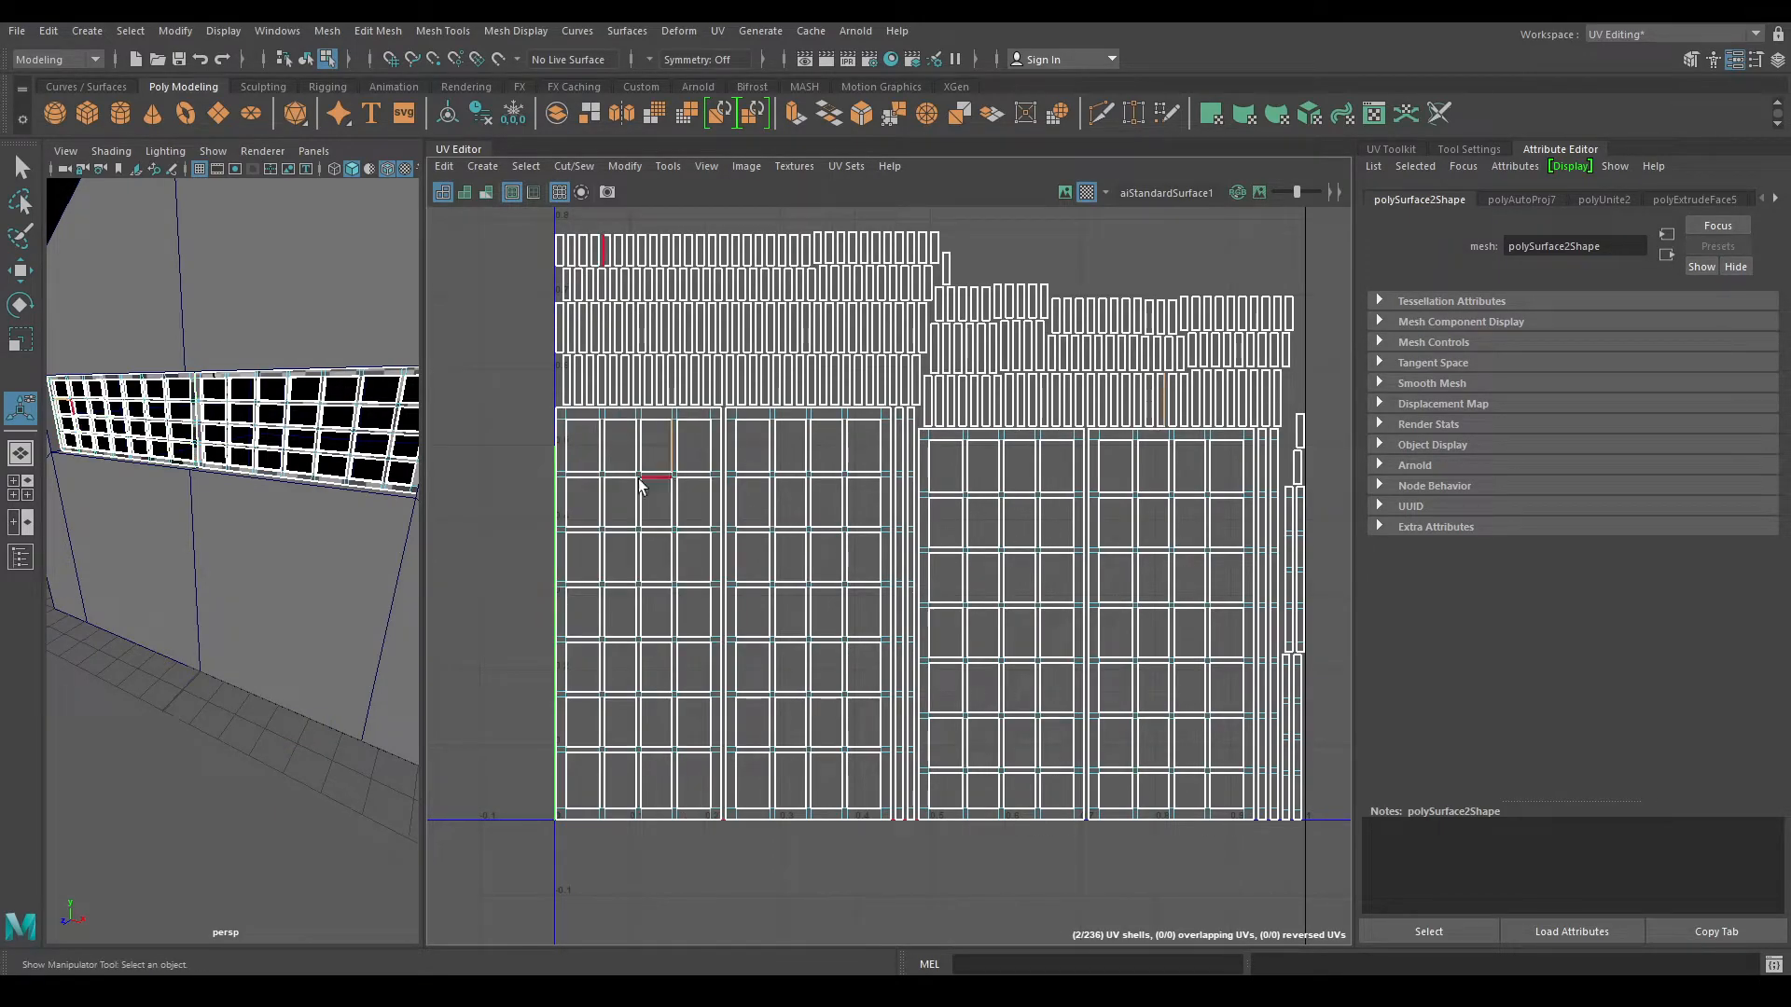
left_click(548, 415)
key("w")
double_click(546, 815, "shift")
right_click_drag(541, 717, 531, 654, "shift")
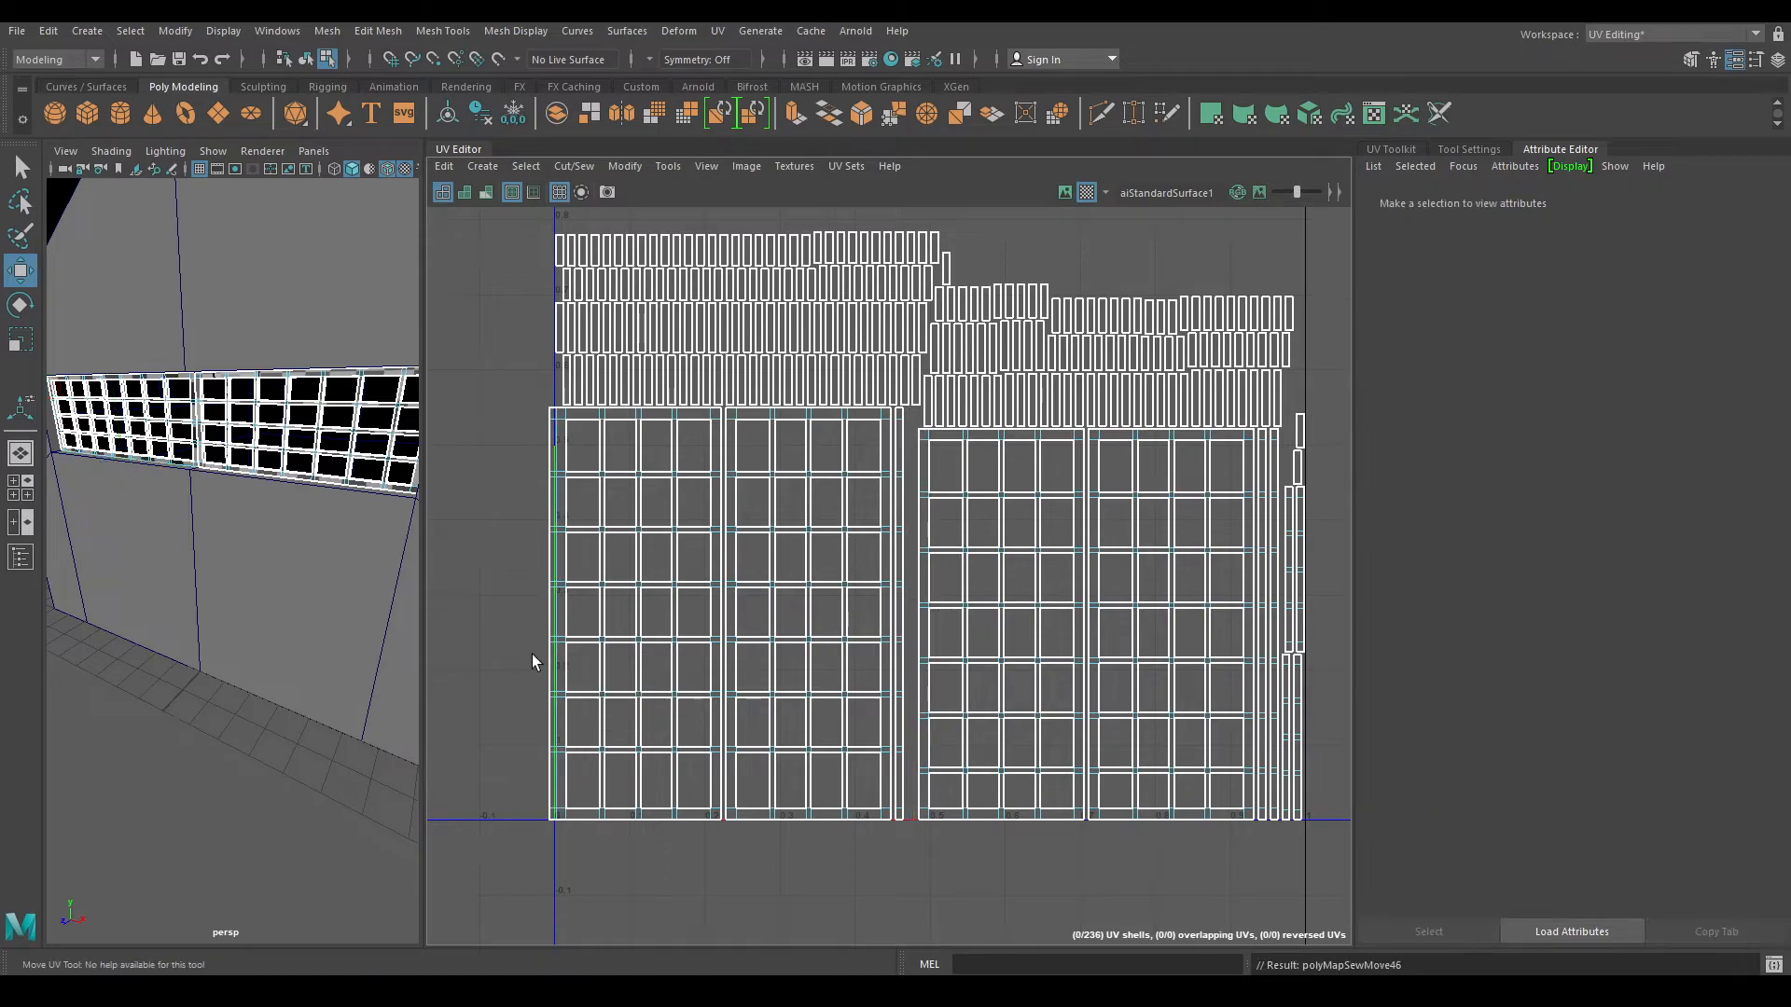
- Move and sew the first window grid's two halves together along their shared long edge, and shift the joined shell away from the others
left_click(542, 415)
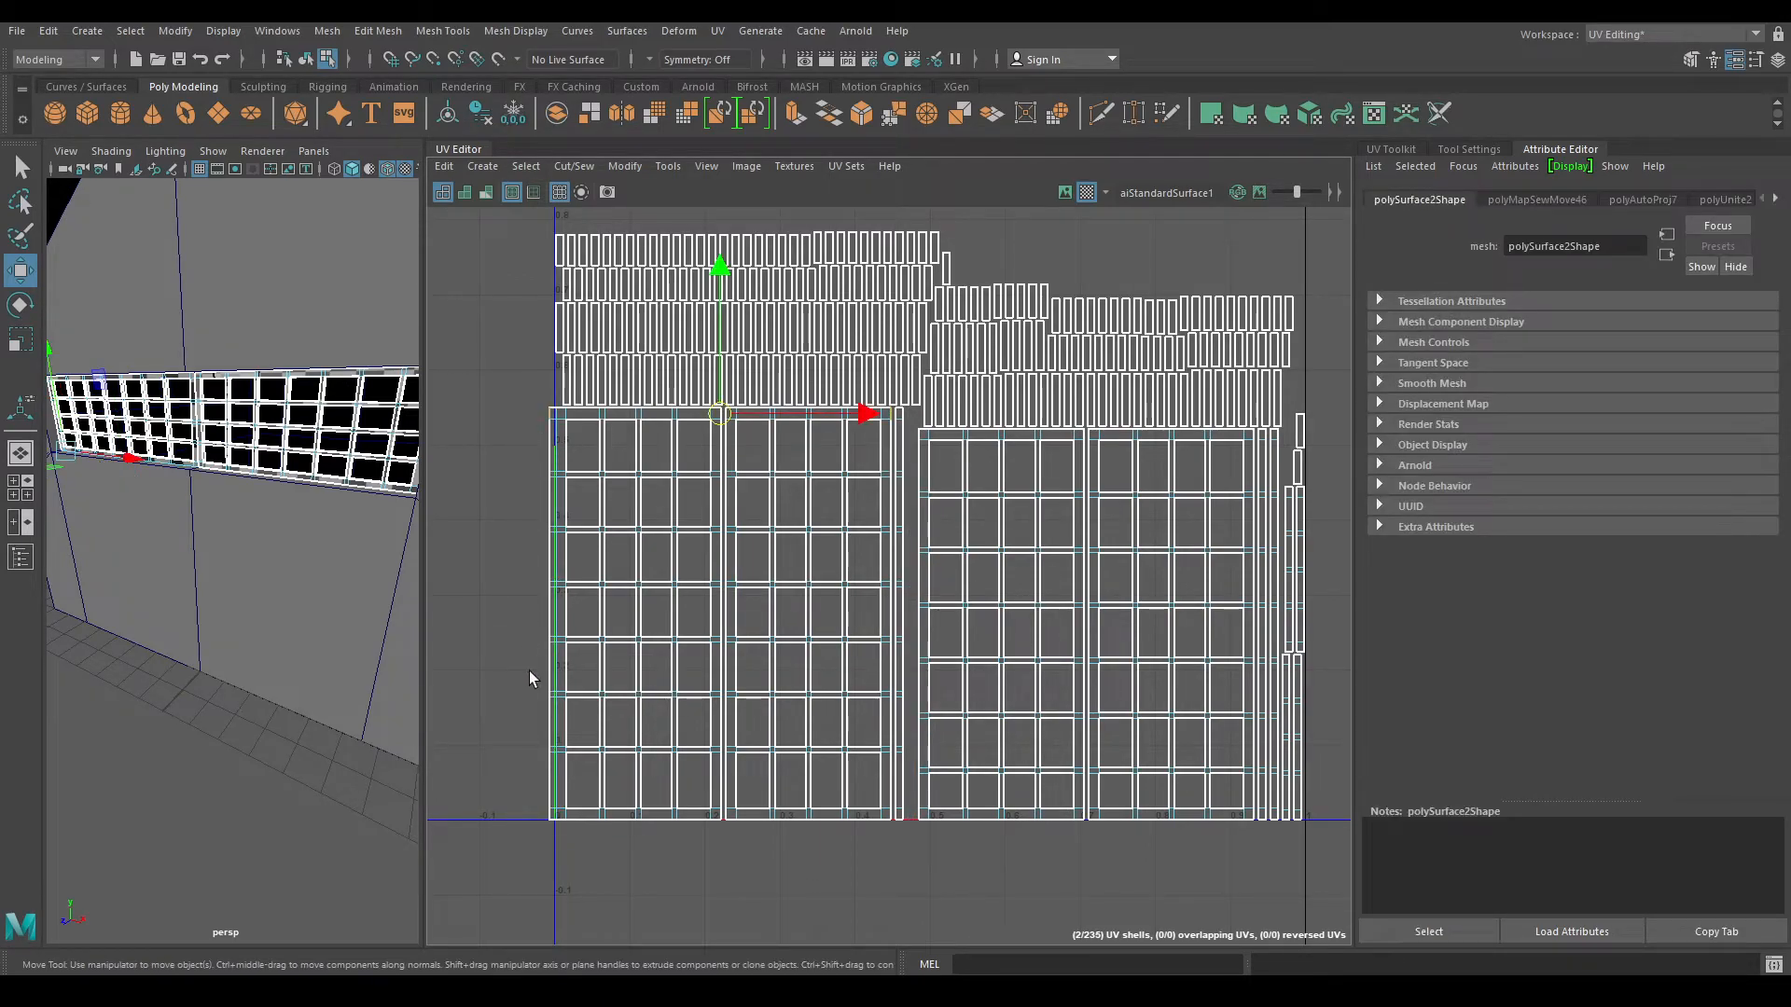
double_click(547, 816, "shift")
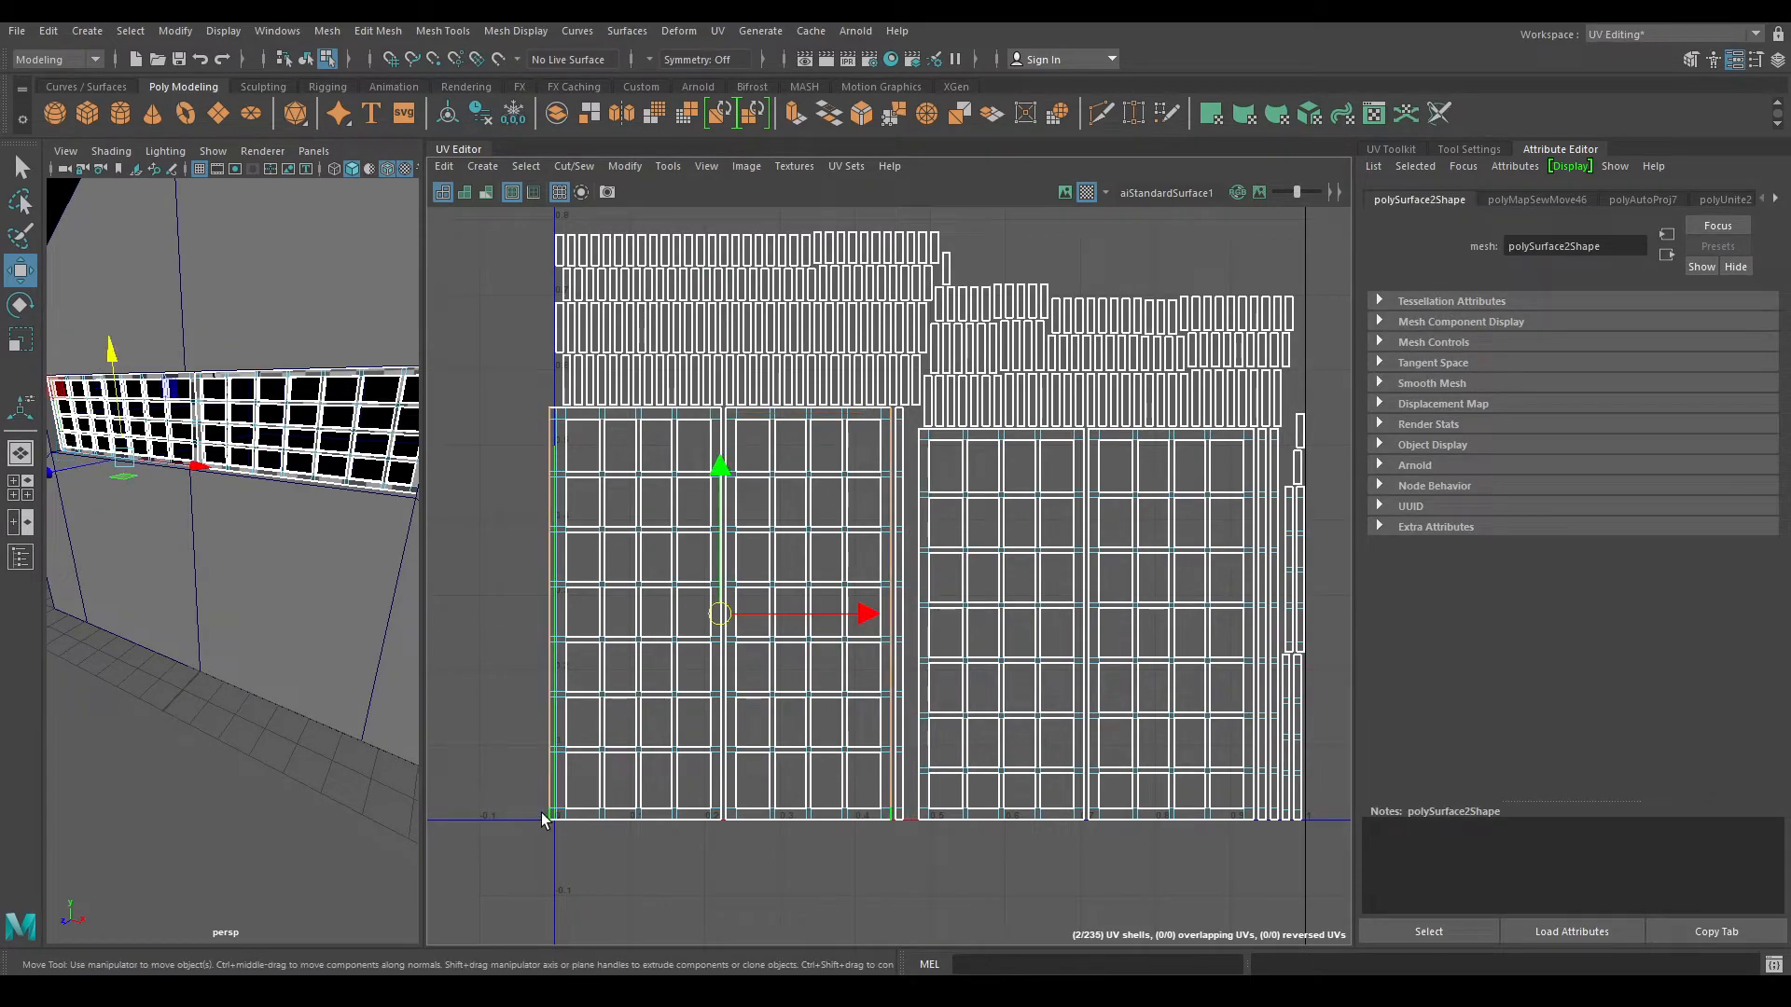
right_click_drag(483, 616, 484, 622, "shift")
right_click_drag(477, 558, 478, 556, "shift")
scroll(623, 494, "down", 2)
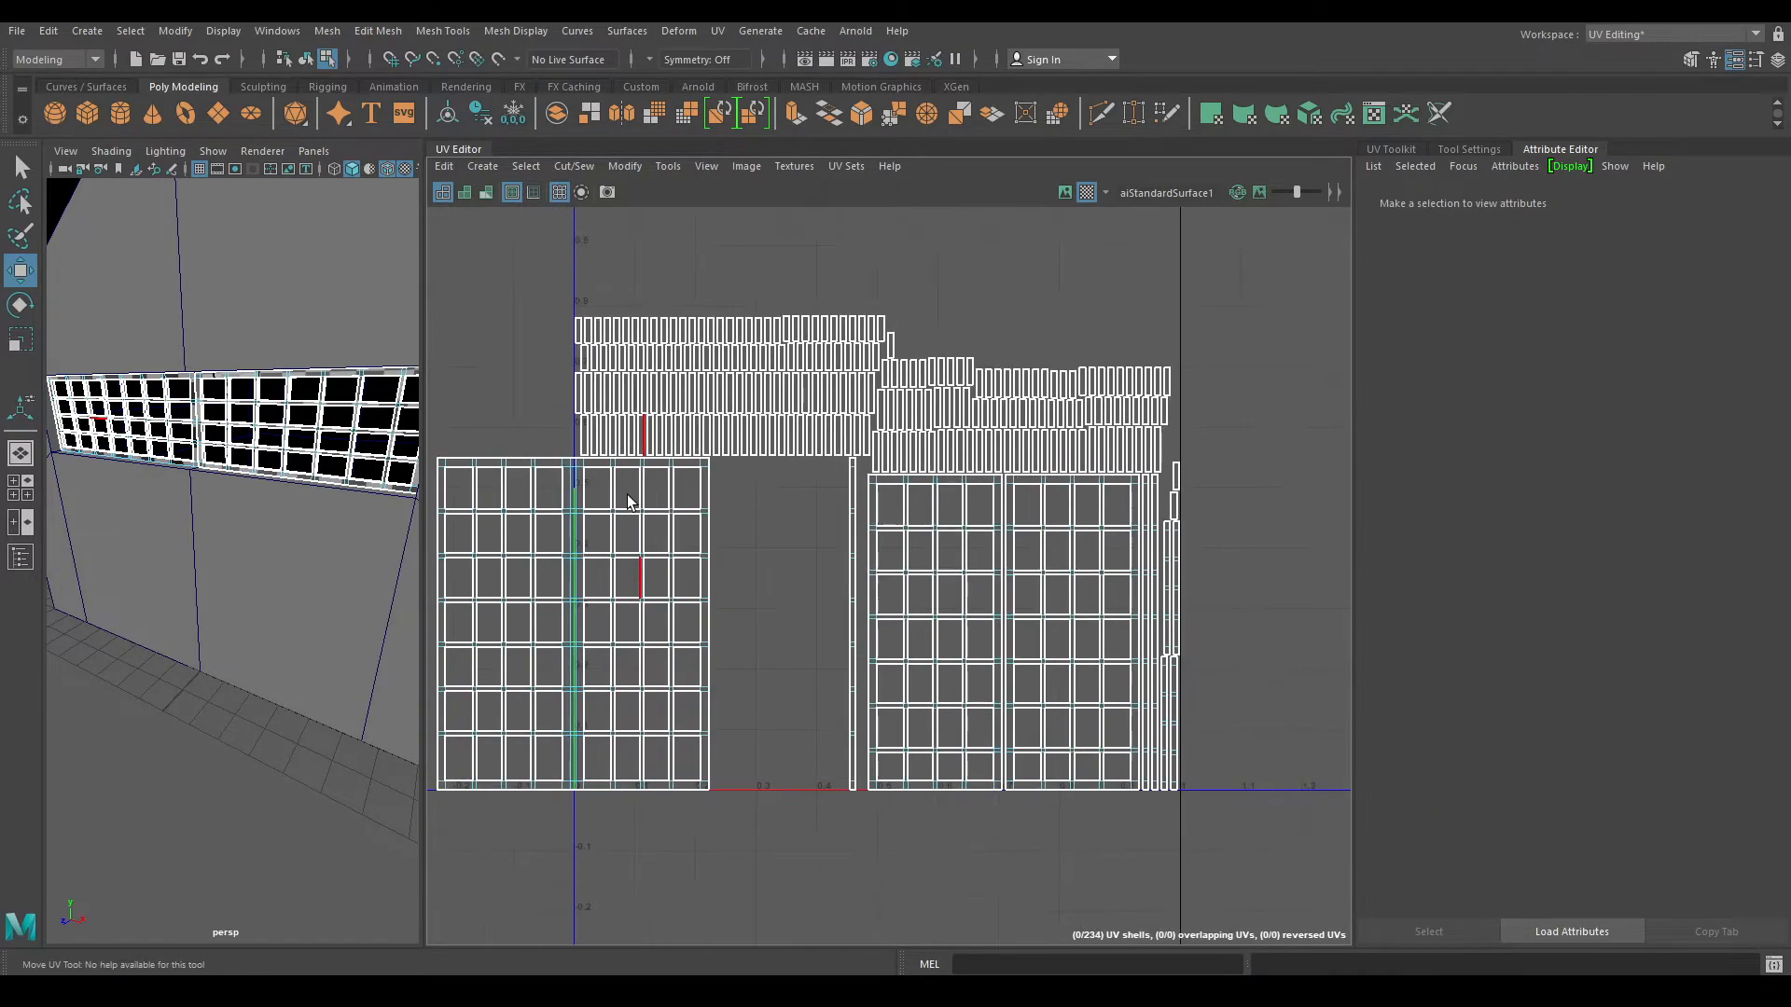
middle_click_drag(628, 500, 717, 539, "alt")
left_click(654, 575)
left_click_drag(740, 656, 610, 651)
- Try to move and sew the matching thin strip onto the outer long edge of the second window grid shell
left_click(922, 549)
left_click(953, 524)
double_click(952, 824, "shift")
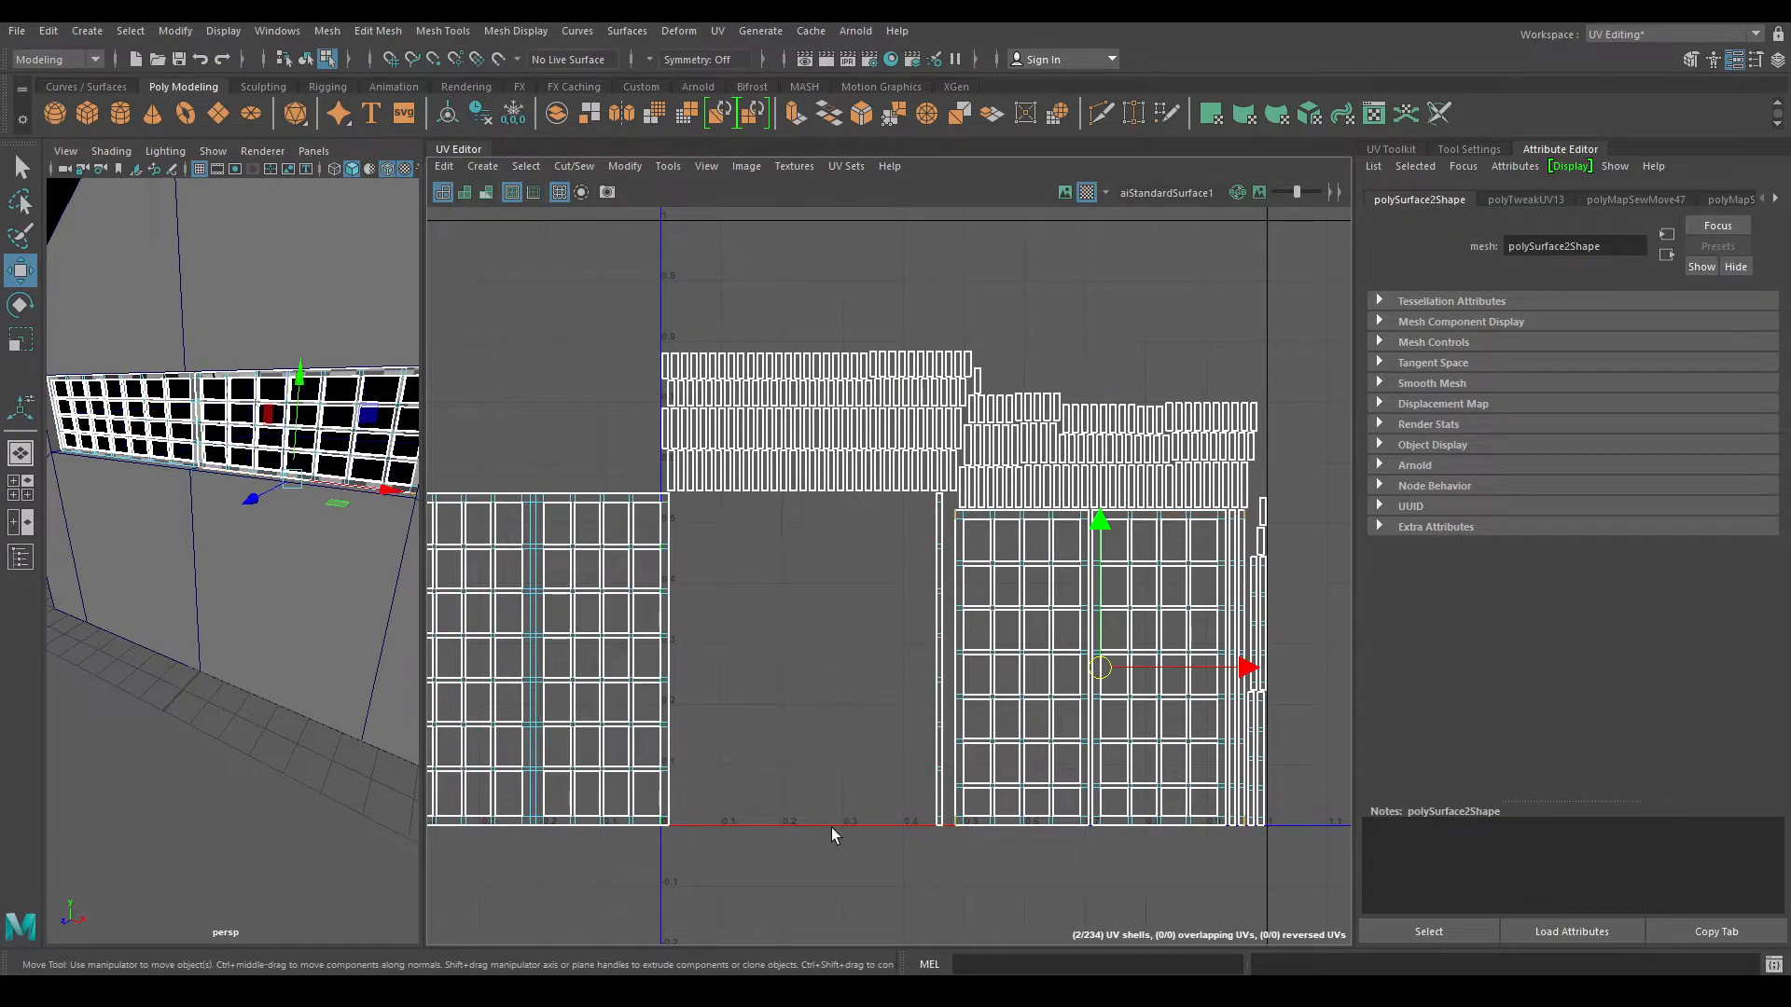
right_click_drag(832, 808, 846, 646, "shift")
key("ctrl+z")
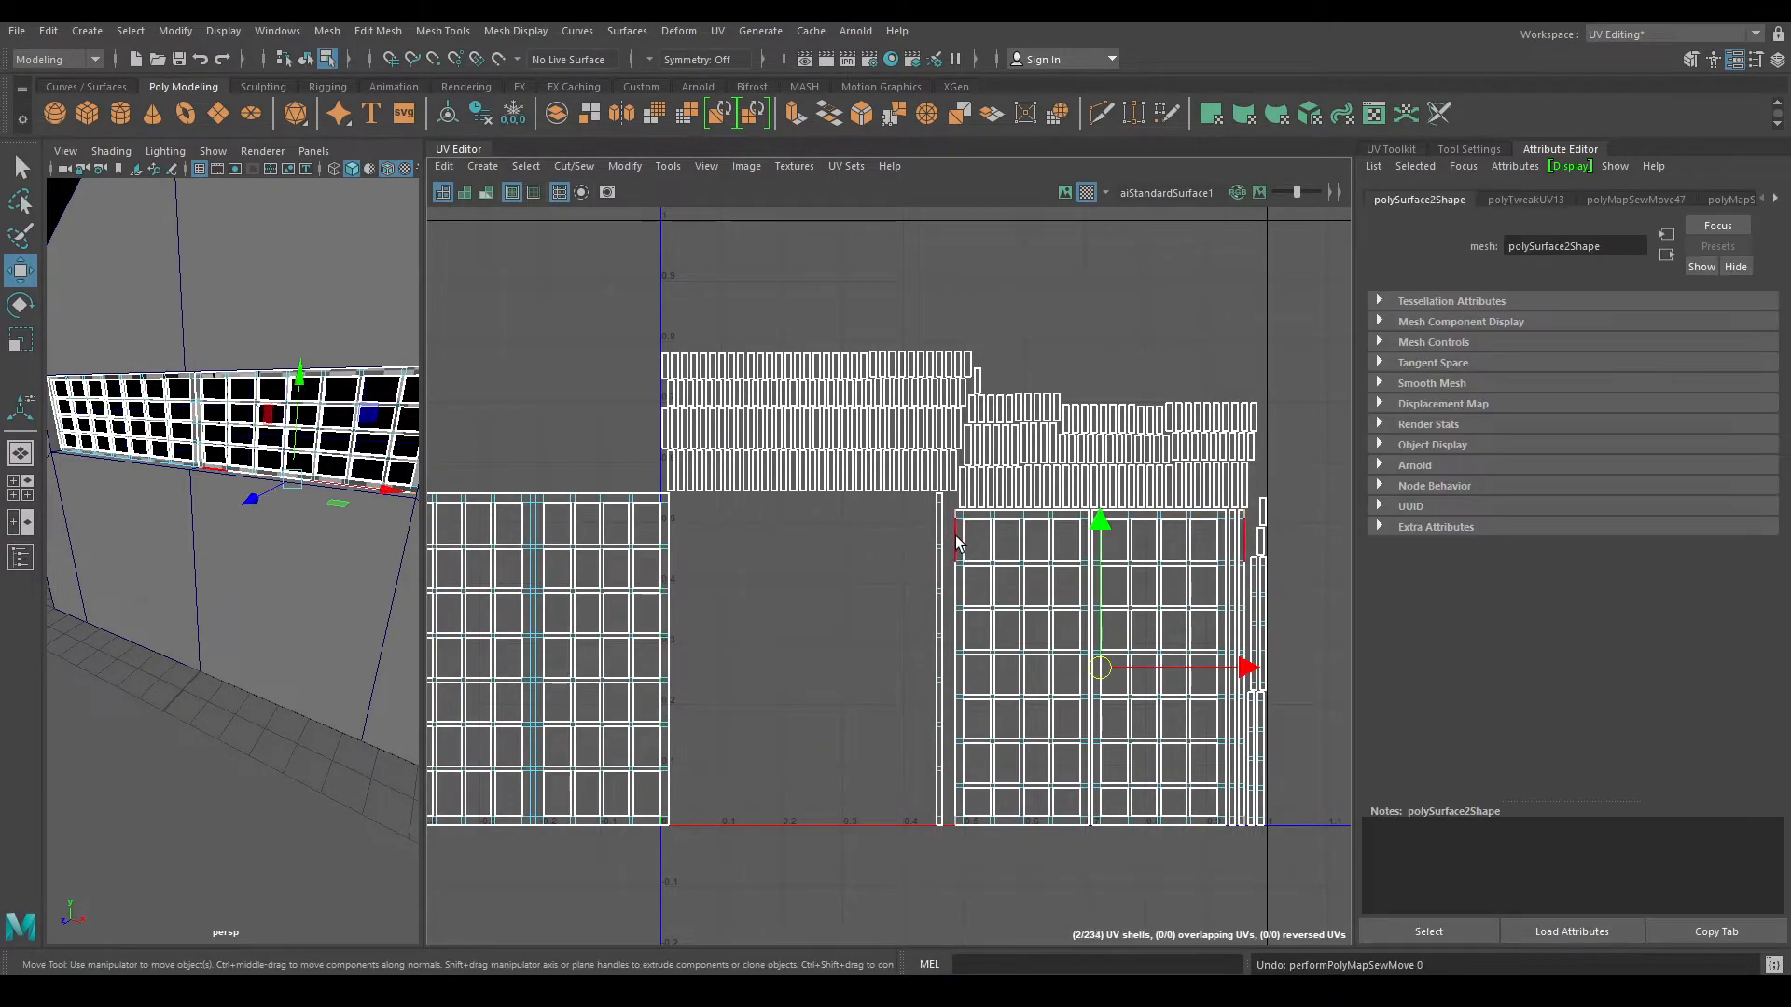
left_click(965, 723)
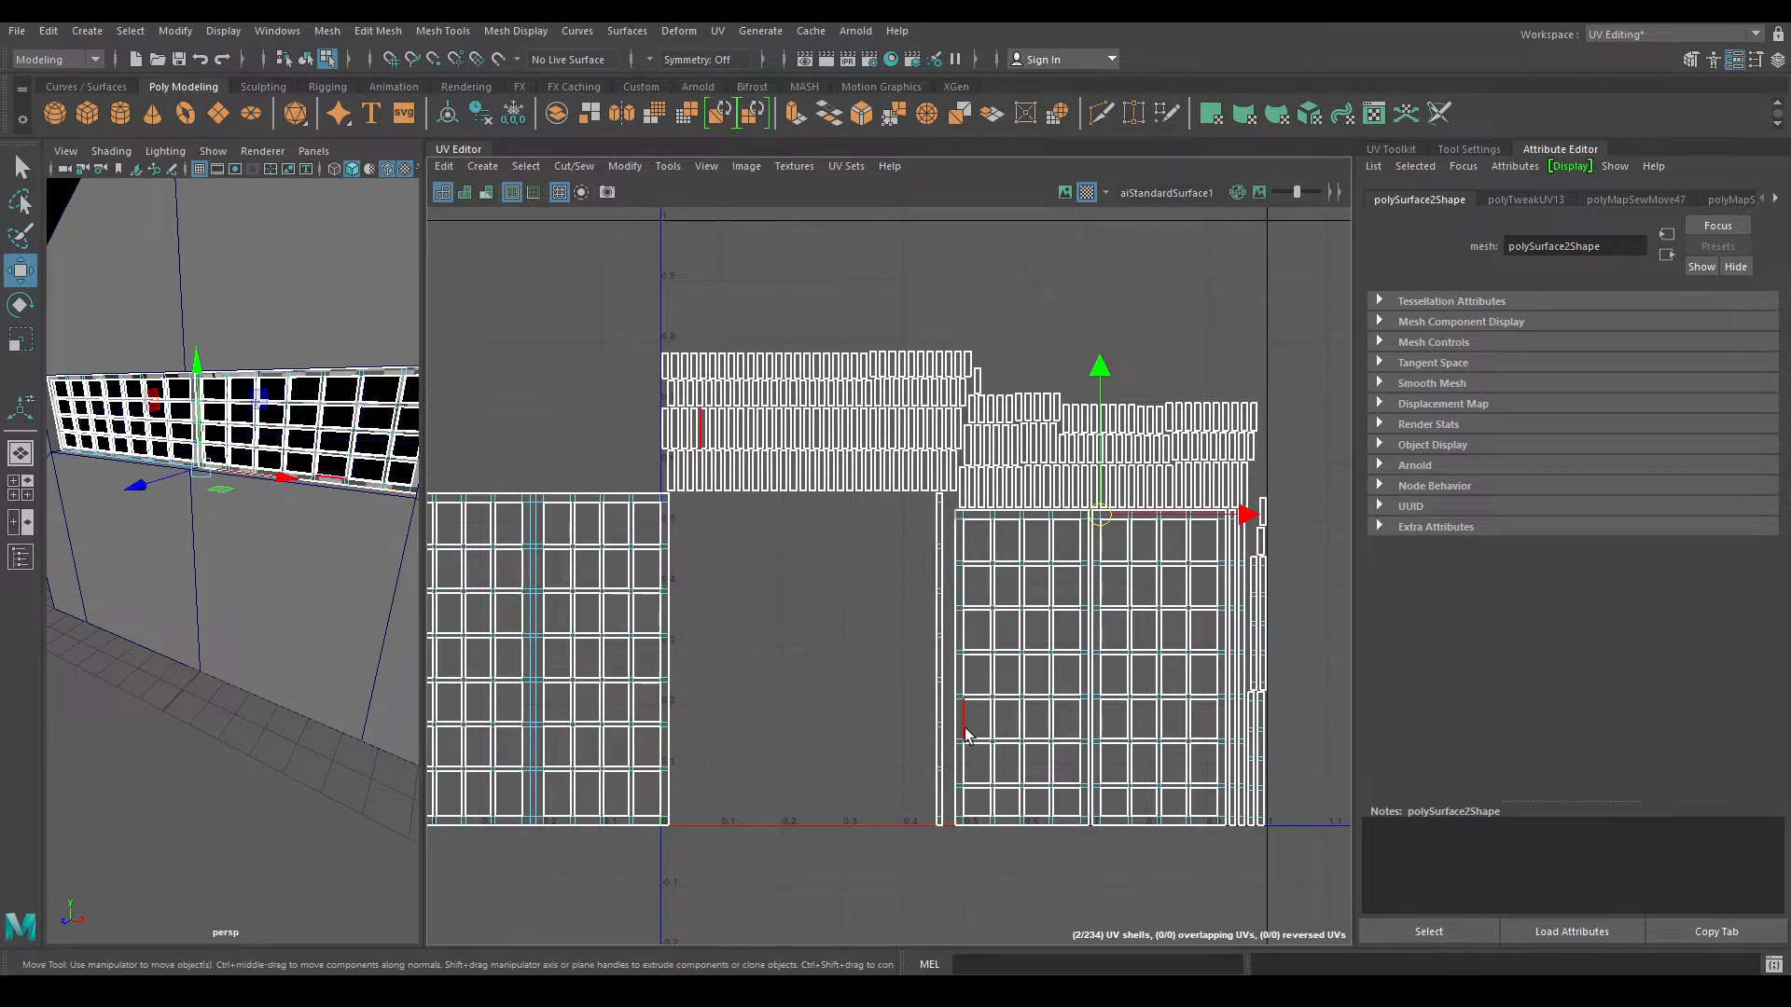
double_click(956, 826, "shift")
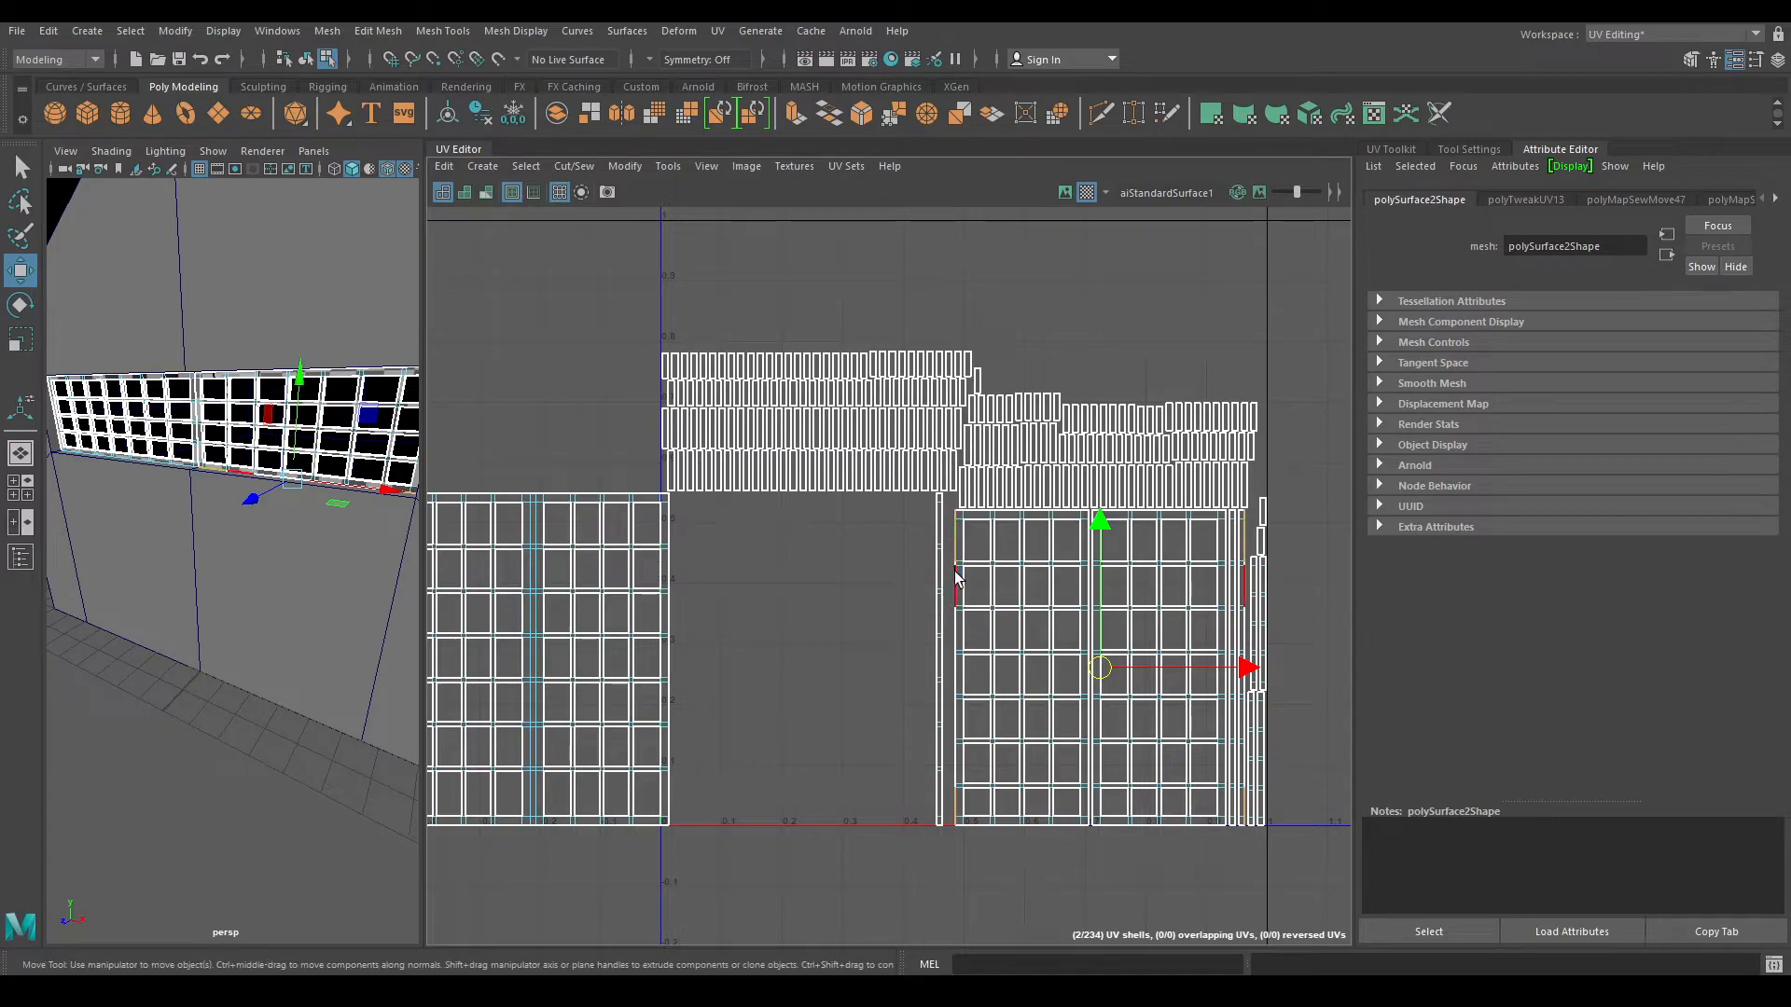
- Move and sew the detached thin strip onto the remaining long edge of the first window grid shell
left_click(947, 504)
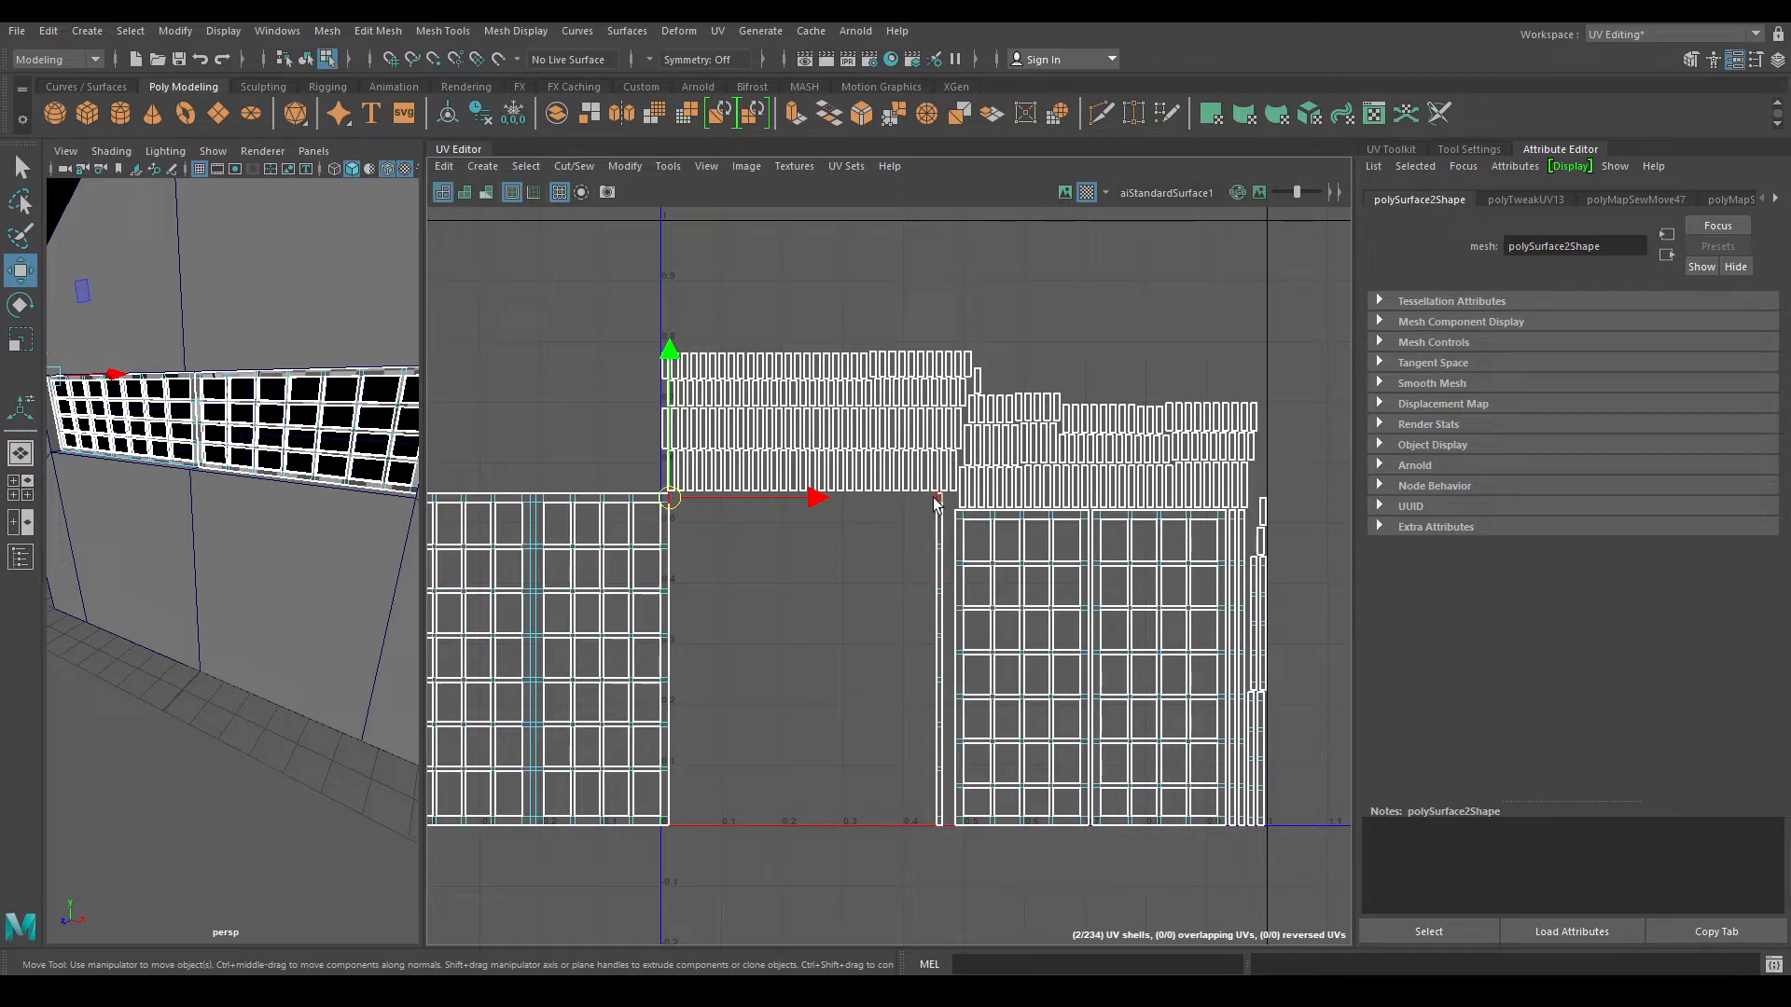
left_click(935, 821, "shift")
double_click(934, 819, "shift")
right_click_drag(875, 820, 830, 597, "shift")
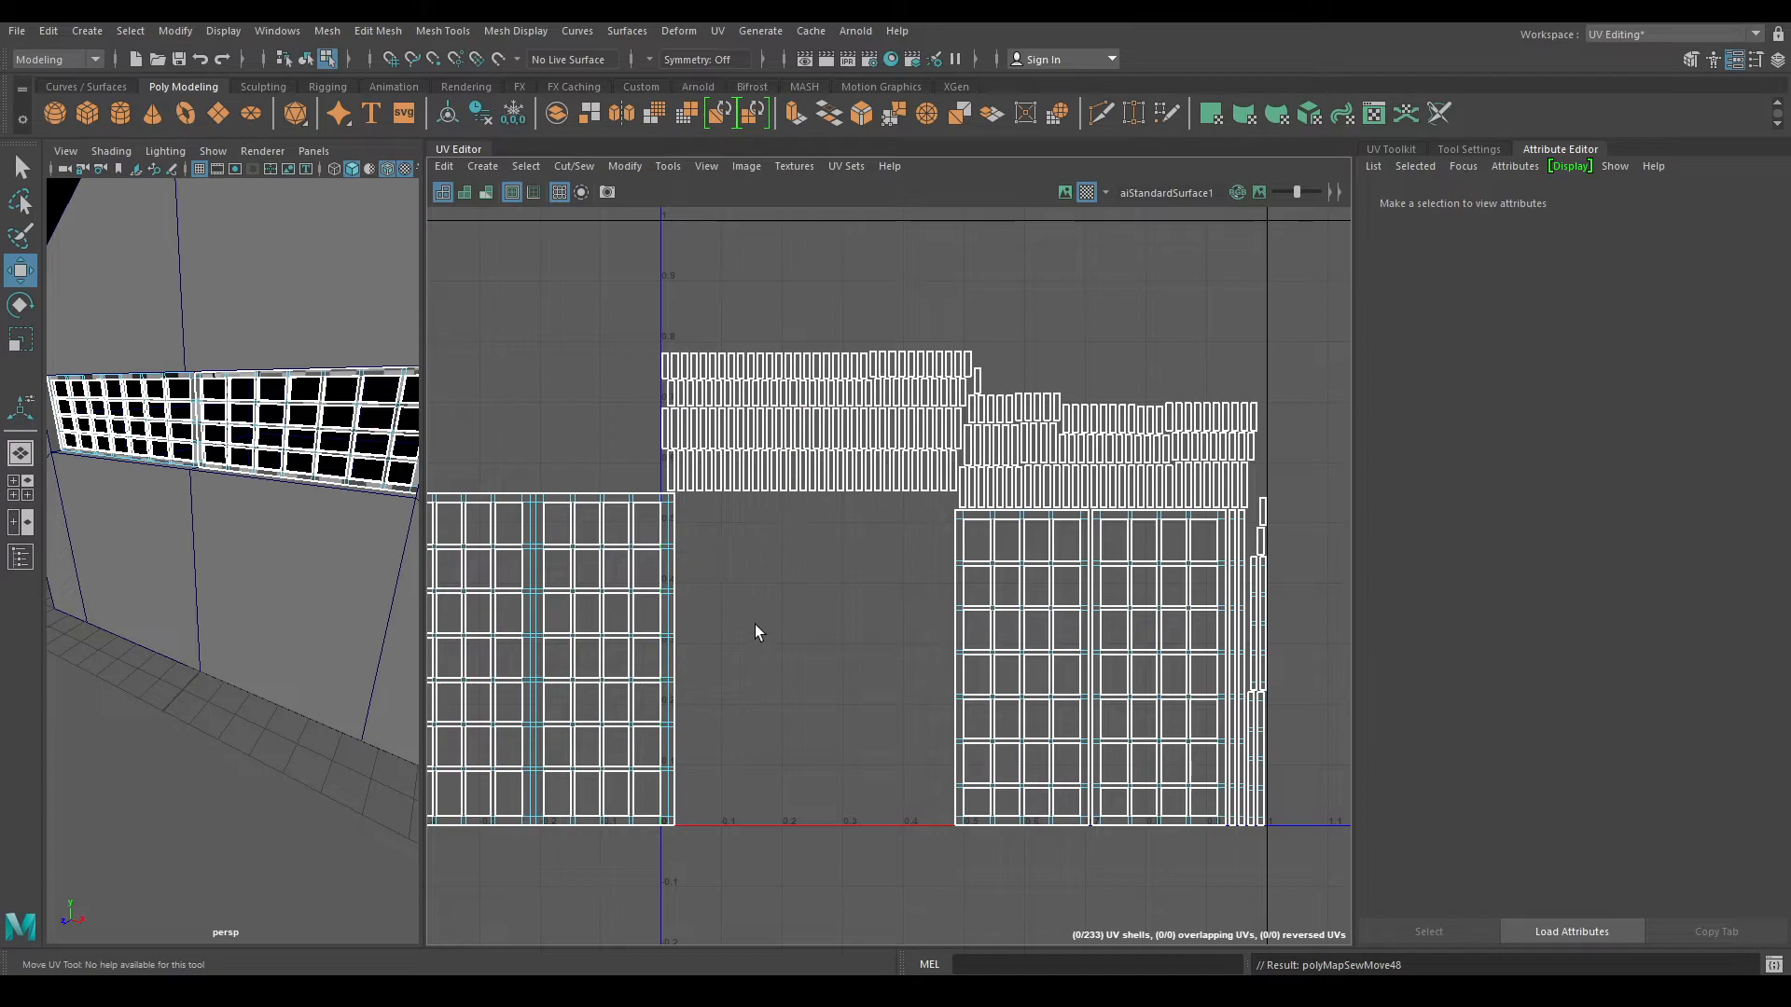
- Move and sew the matching thin side strip onto the second window grid's outer long edge
left_click(950, 514)
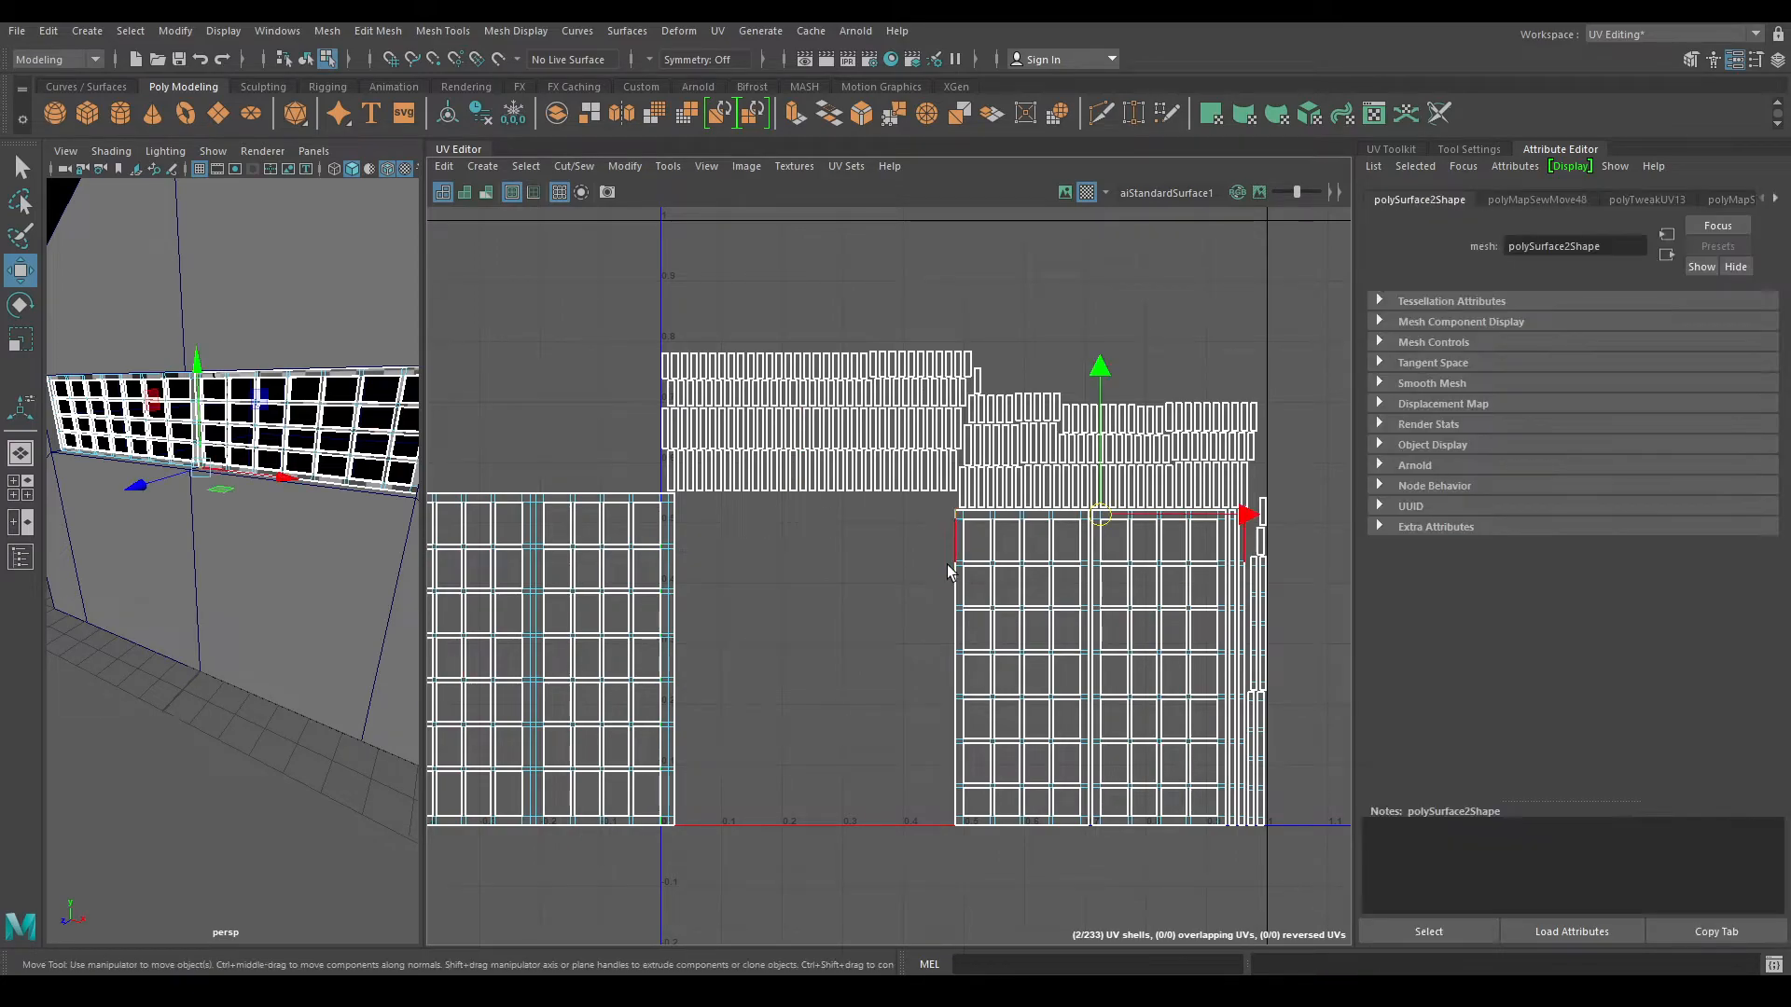
double_click(946, 821, "shift")
right_click_drag(853, 739, 858, 512, "shift")
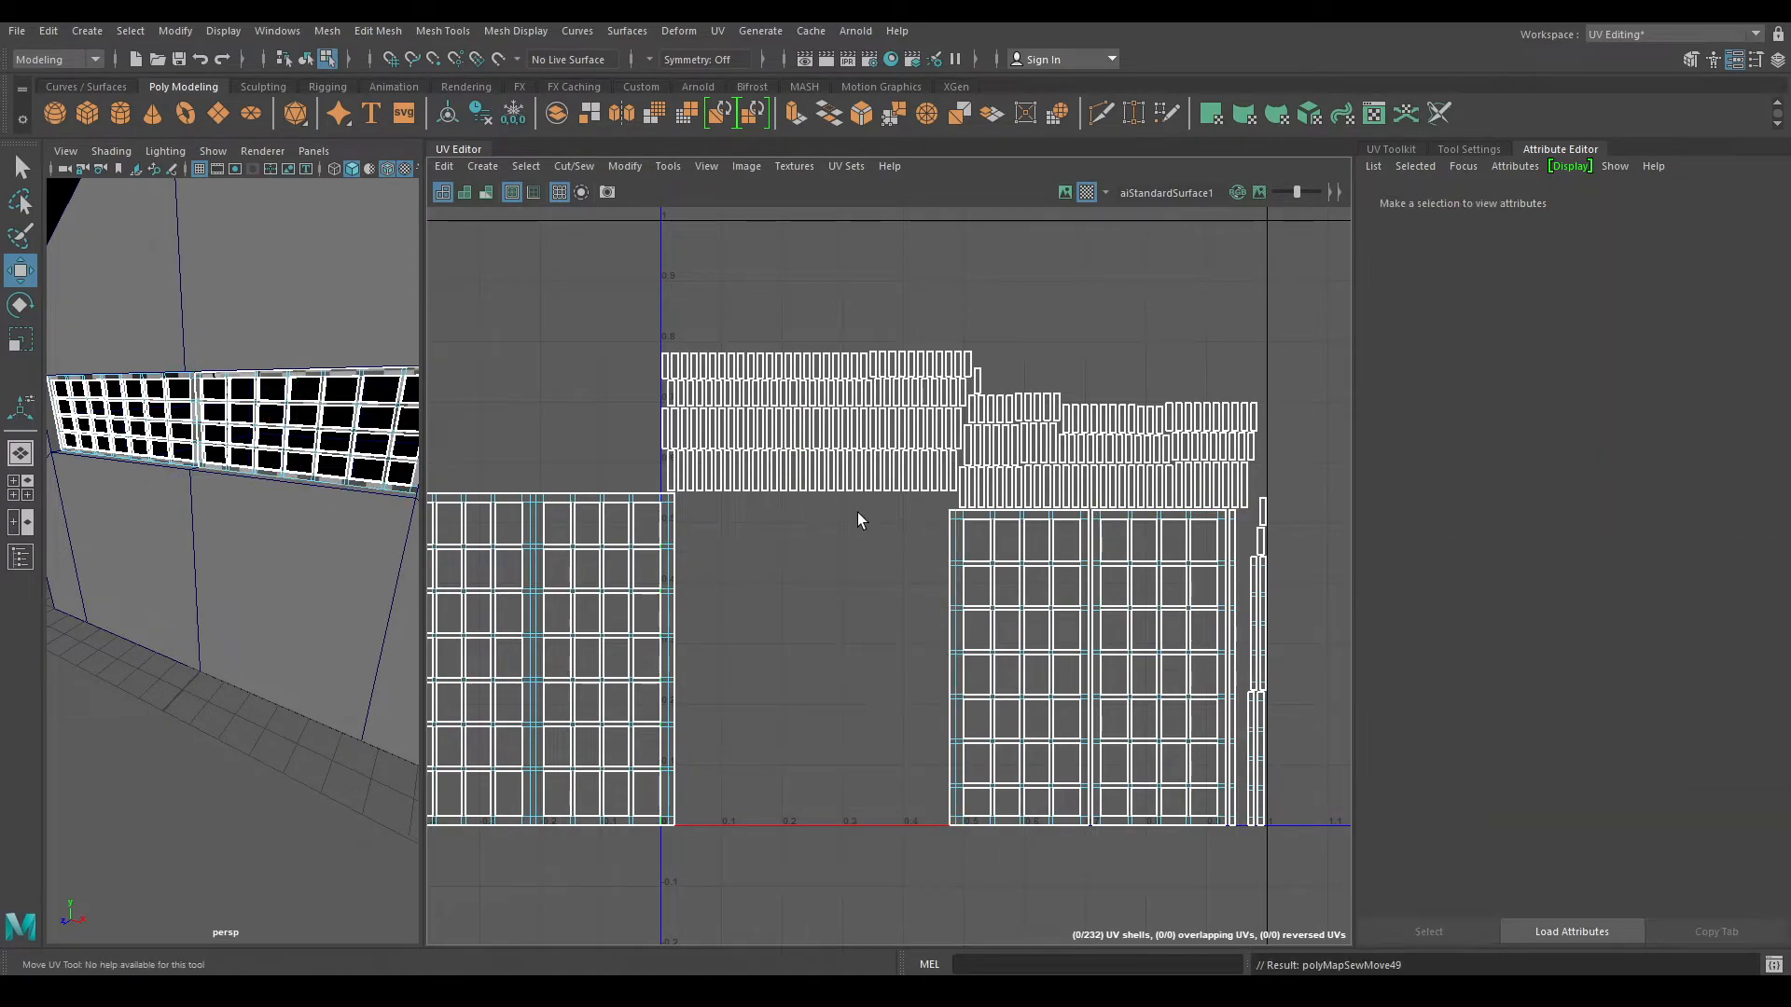
- Shift the second window grid's stripped half sideways into the empty space between the first grid and its other half
left_click(946, 529)
right_click_drag(1031, 599, 1045, 619)
left_click(1045, 618)
left_click_drag(1156, 664, 978, 666)
right_click_drag(942, 623, 932, 580)
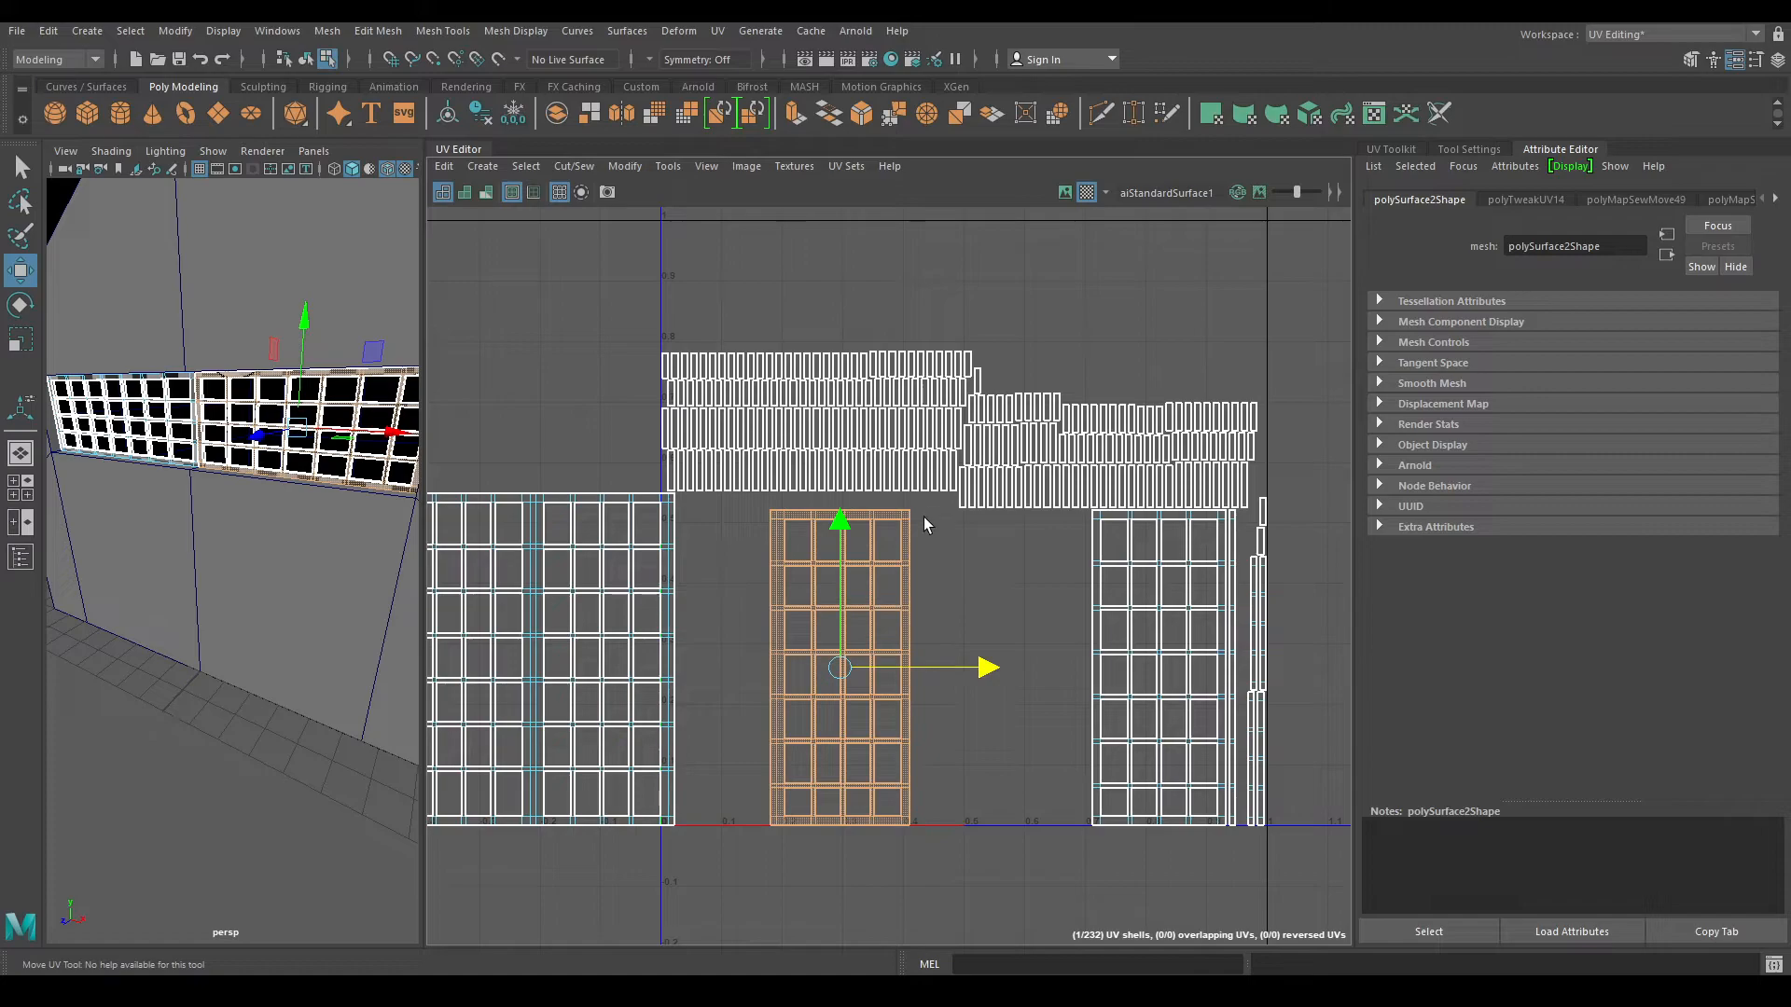
- Move and sew the second window grid's other half and its remaining thin side strip onto the shifted half
left_click(921, 517)
double_click(915, 815, "shift")
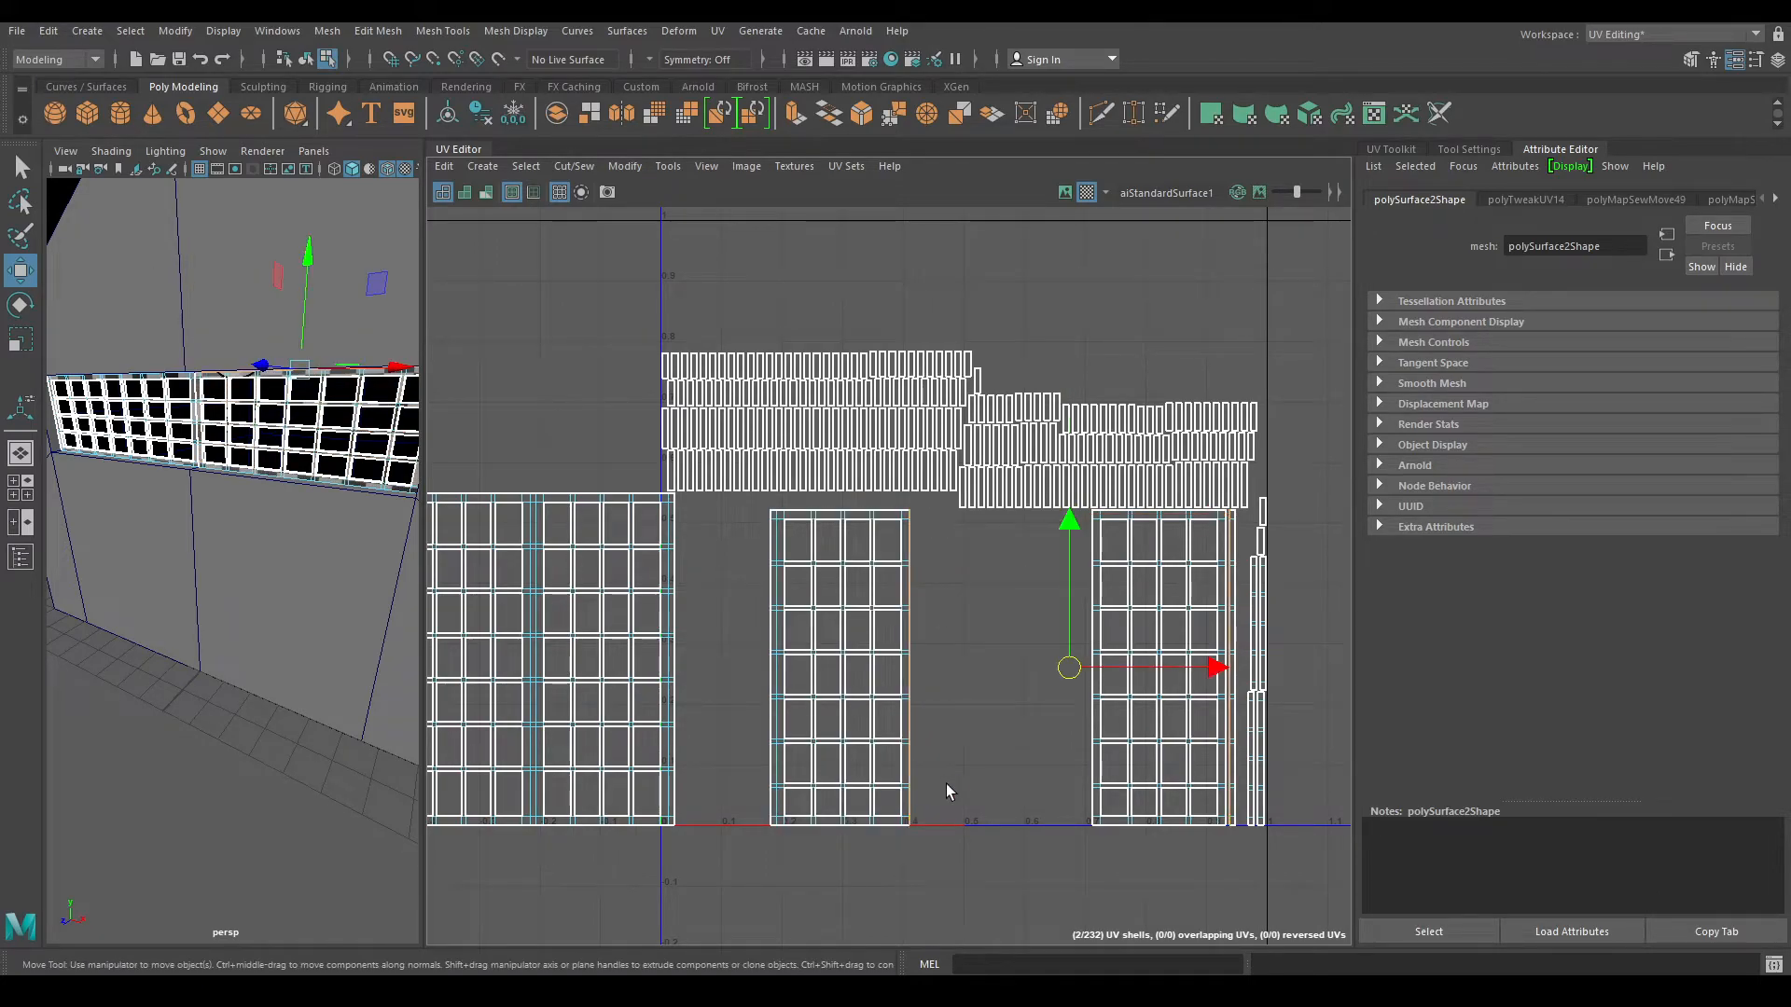
right_click_drag(947, 795, 961, 560, "shift")
key("w")
double_click(916, 817, "shift")
right_click_drag(987, 758, 970, 562, "shift")
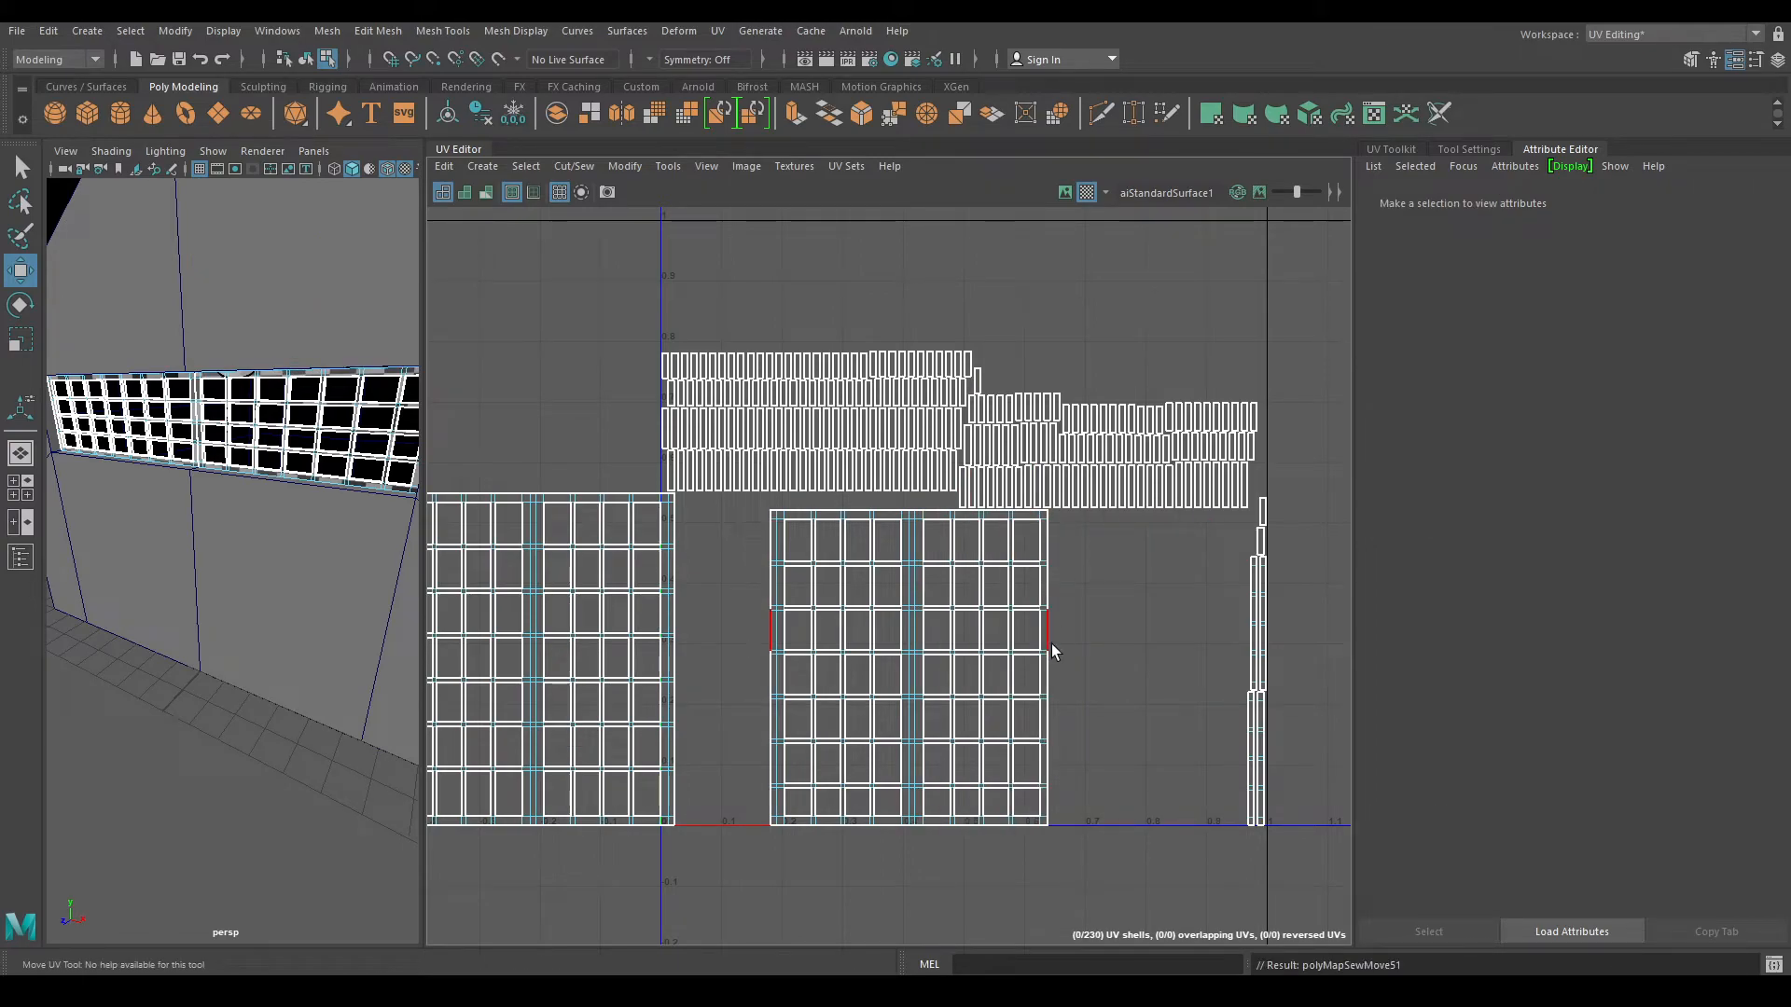
- Move the joined second window grid shell down, clear of the small strips above it
scroll(1053, 632, "down", 3)
scroll(872, 607, "up", 2)
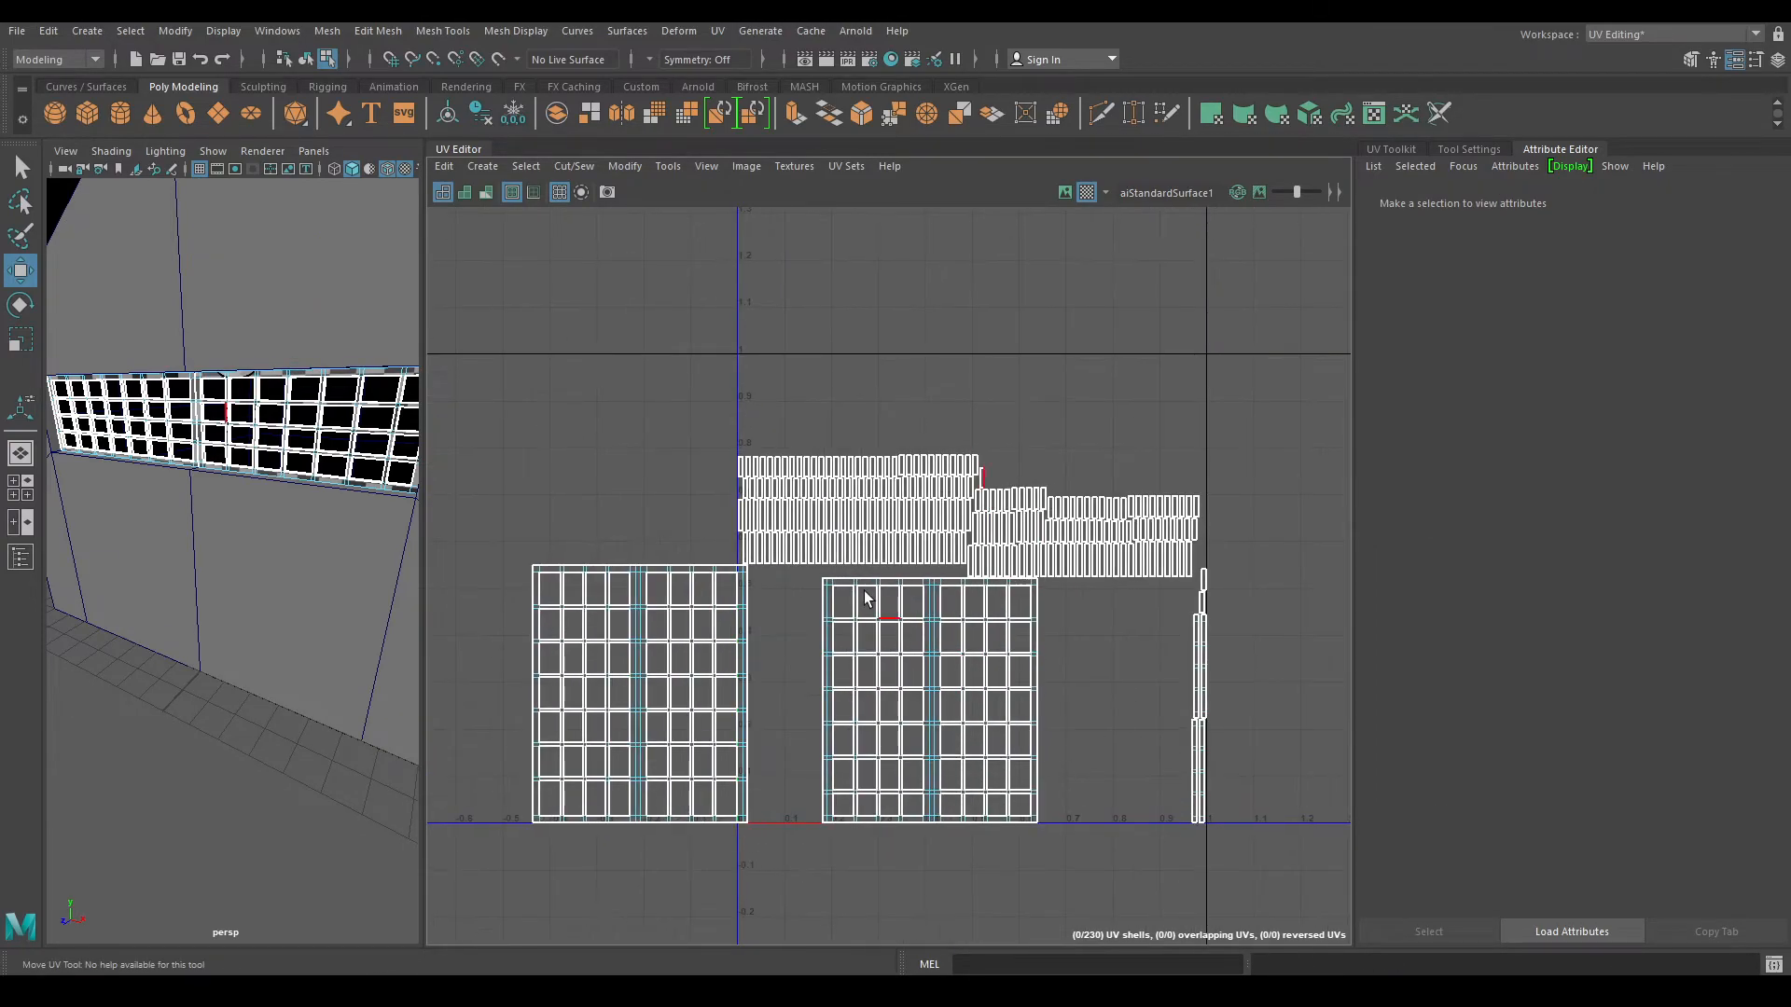
left_click(933, 709)
left_click_drag(940, 705, 947, 782)
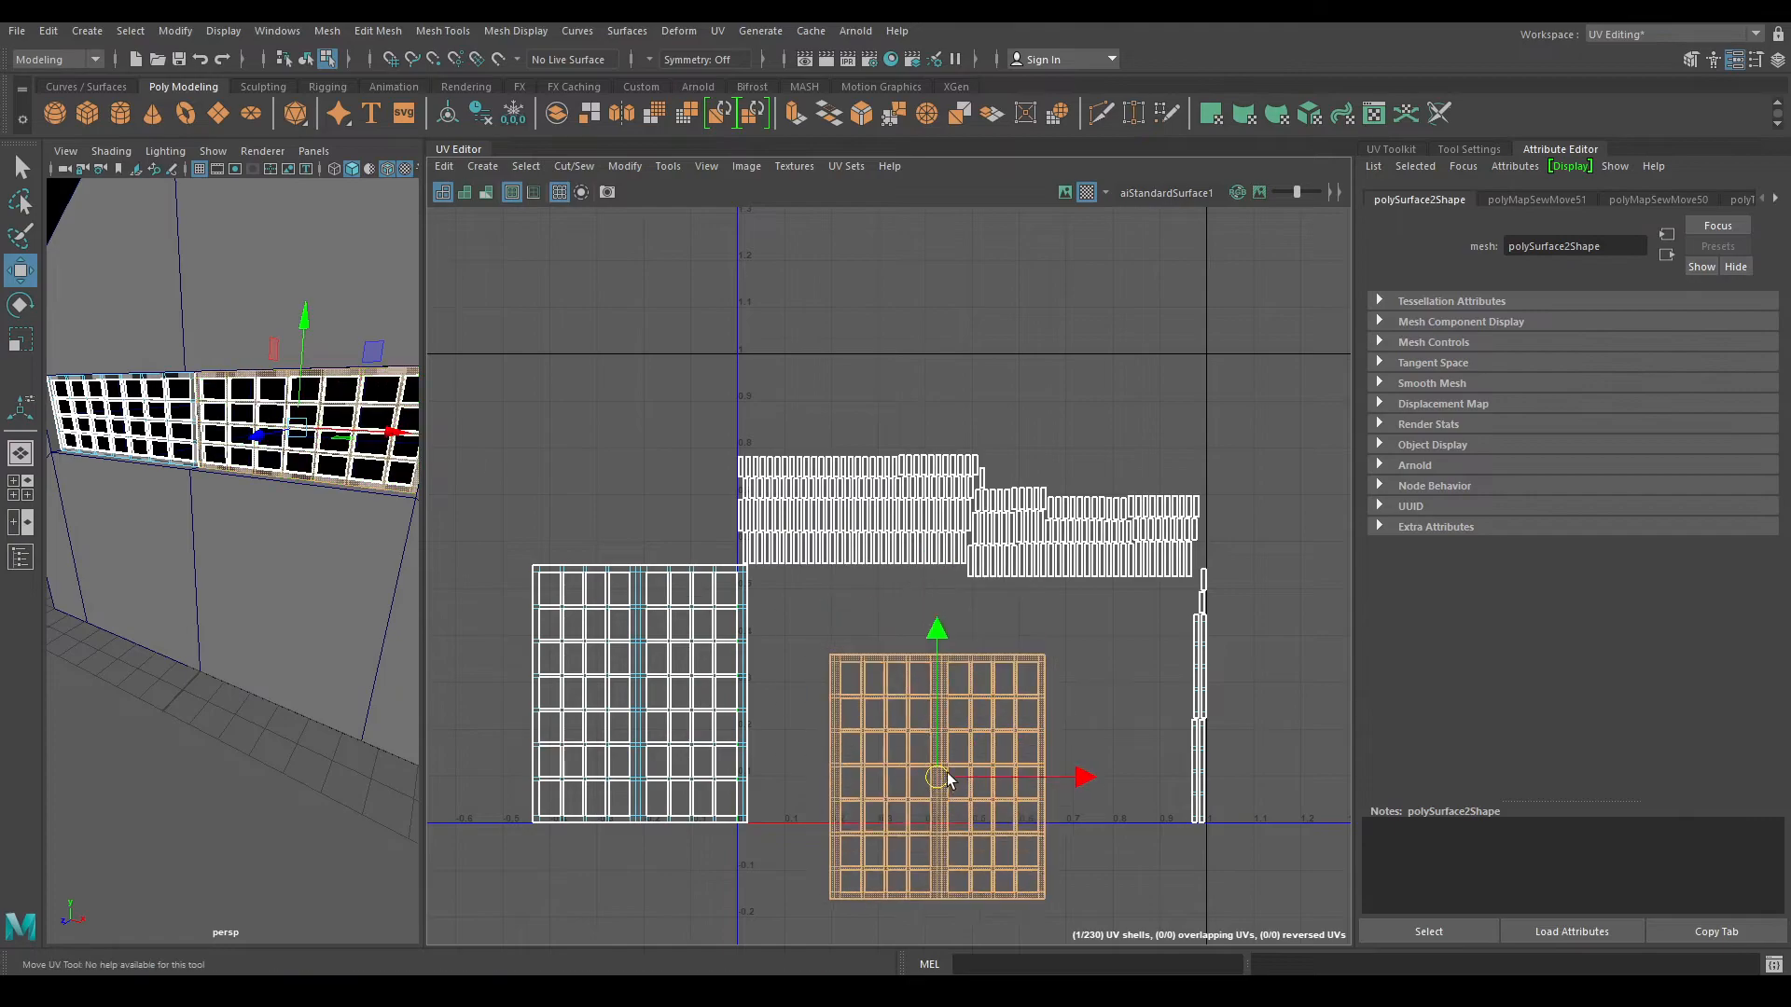
- Move and sew a detached thin strip onto the upper short edge of the second window grid shell
right_click_drag(927, 580, 927, 522)
scroll(839, 597, "up", 3)
left_click(825, 578)
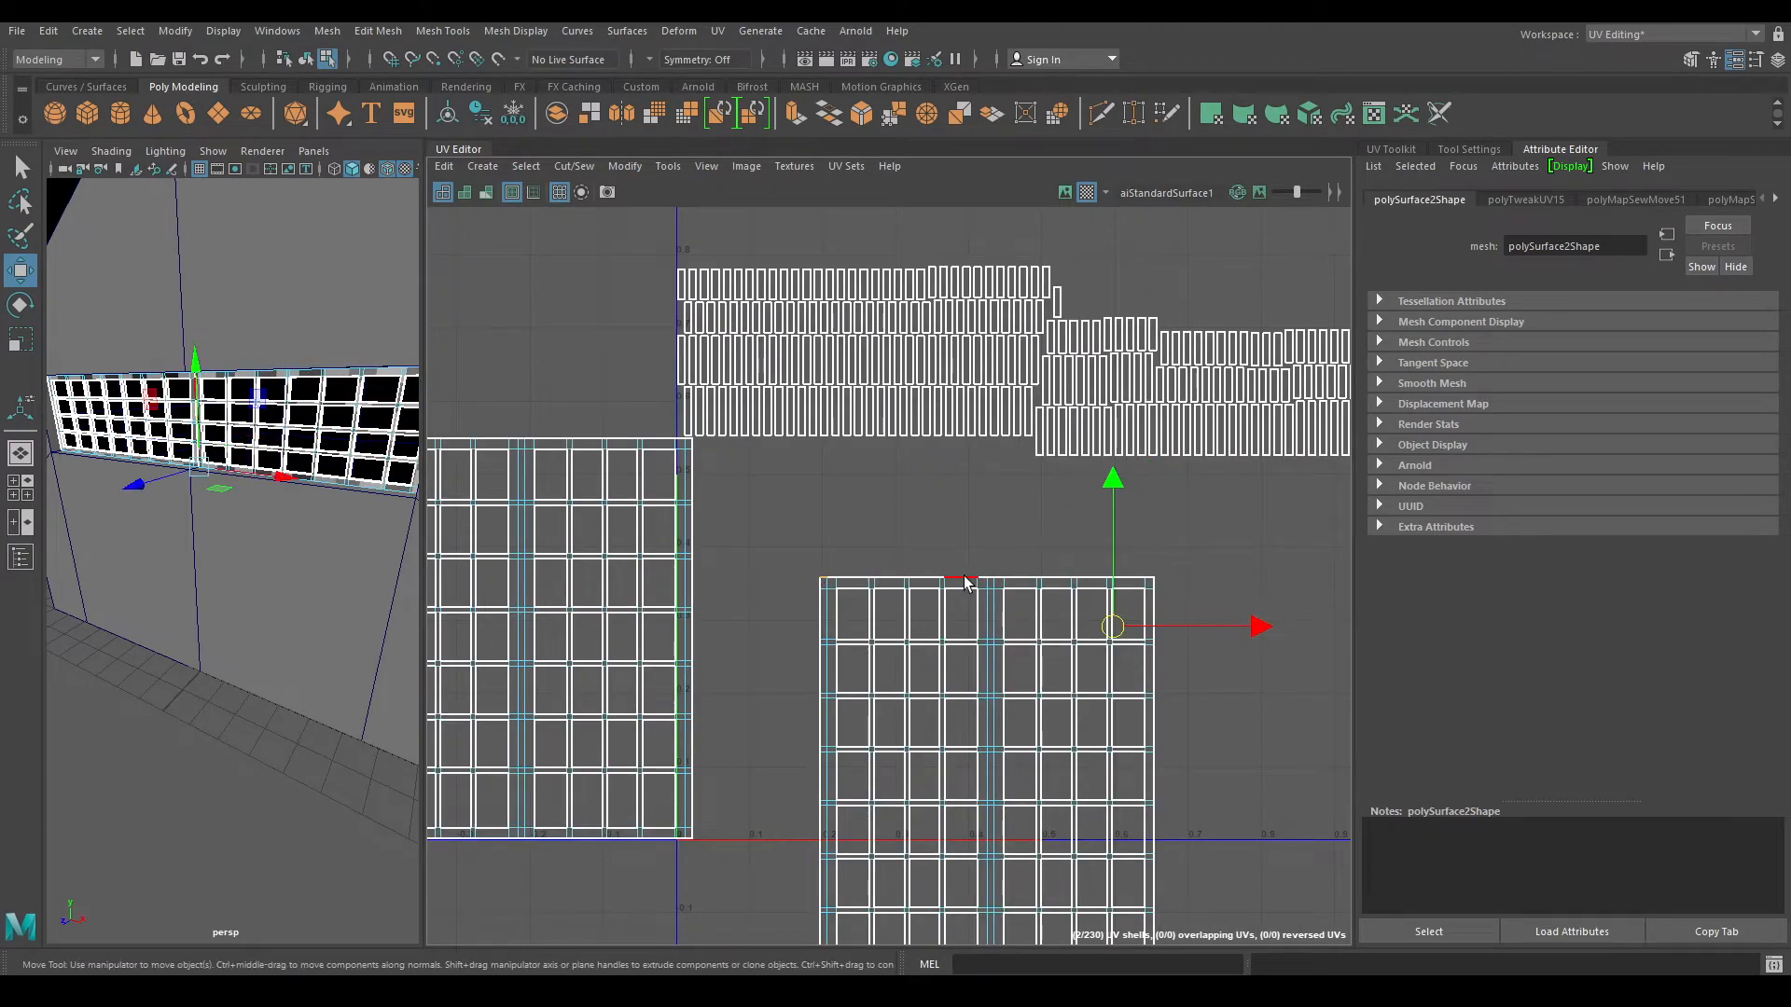
double_click(981, 575, "shift")
scroll(1111, 688, "down", 2)
middle_click_drag(1111, 688, 904, 583, "alt")
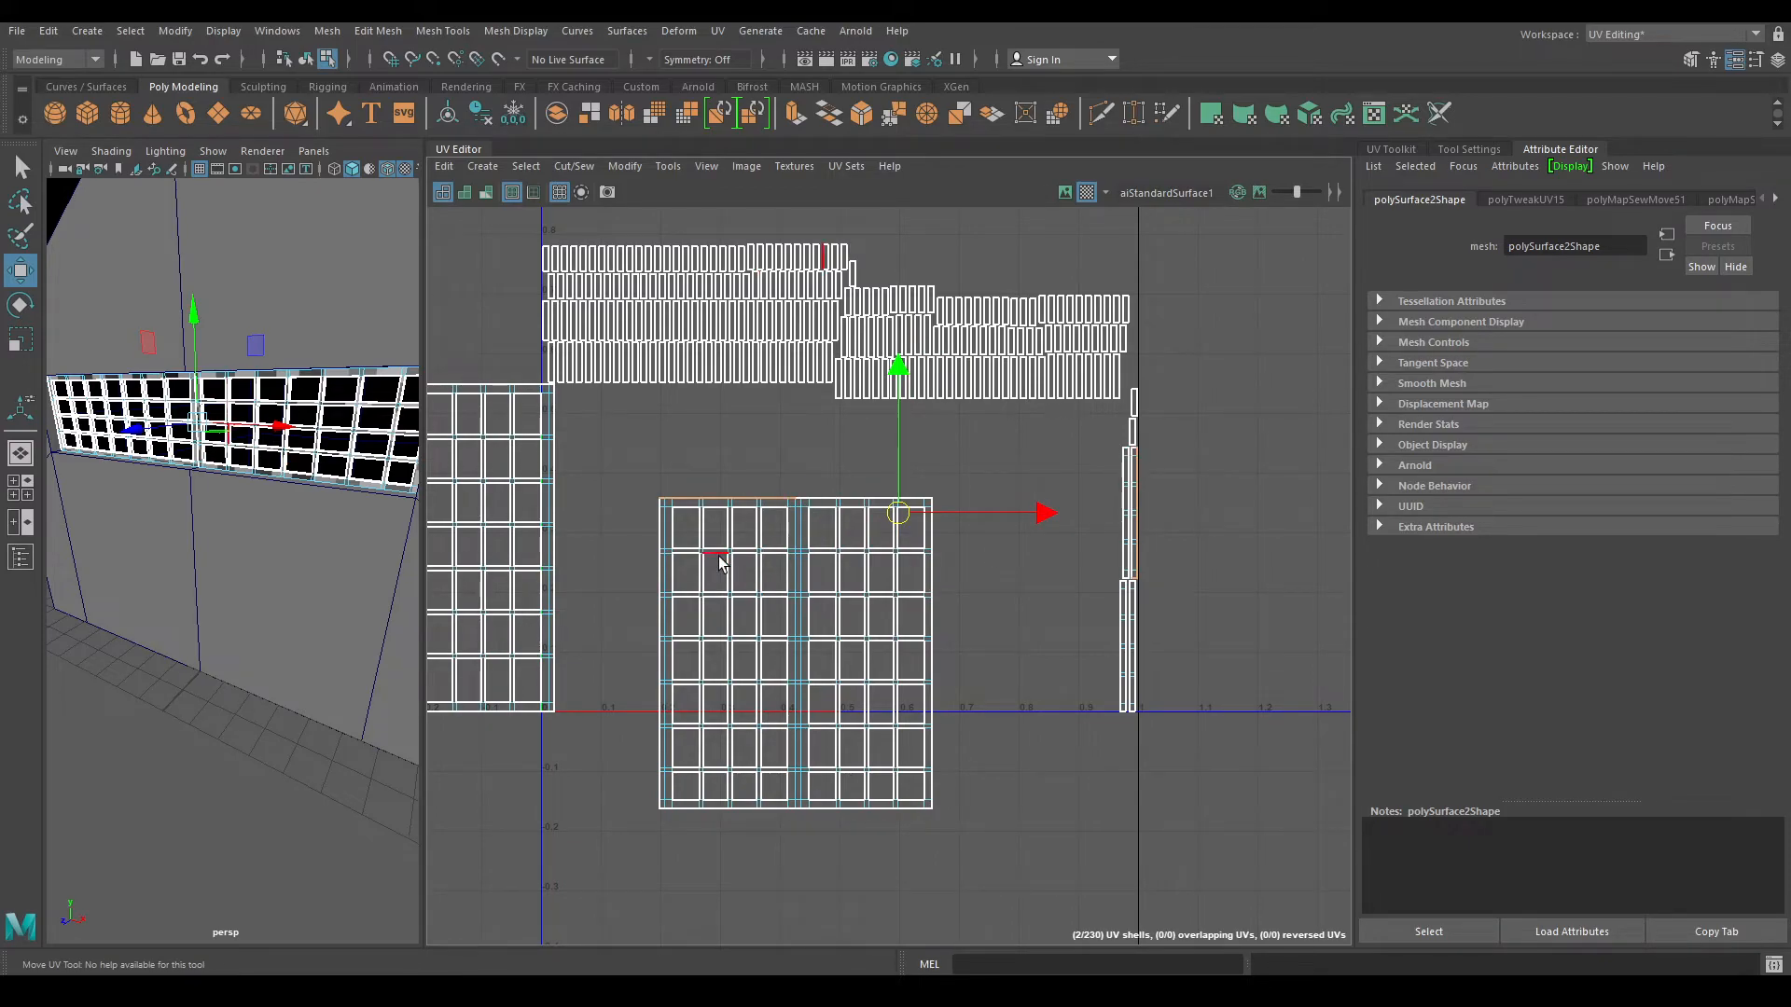
left_click_drag(658, 529, 662, 534)
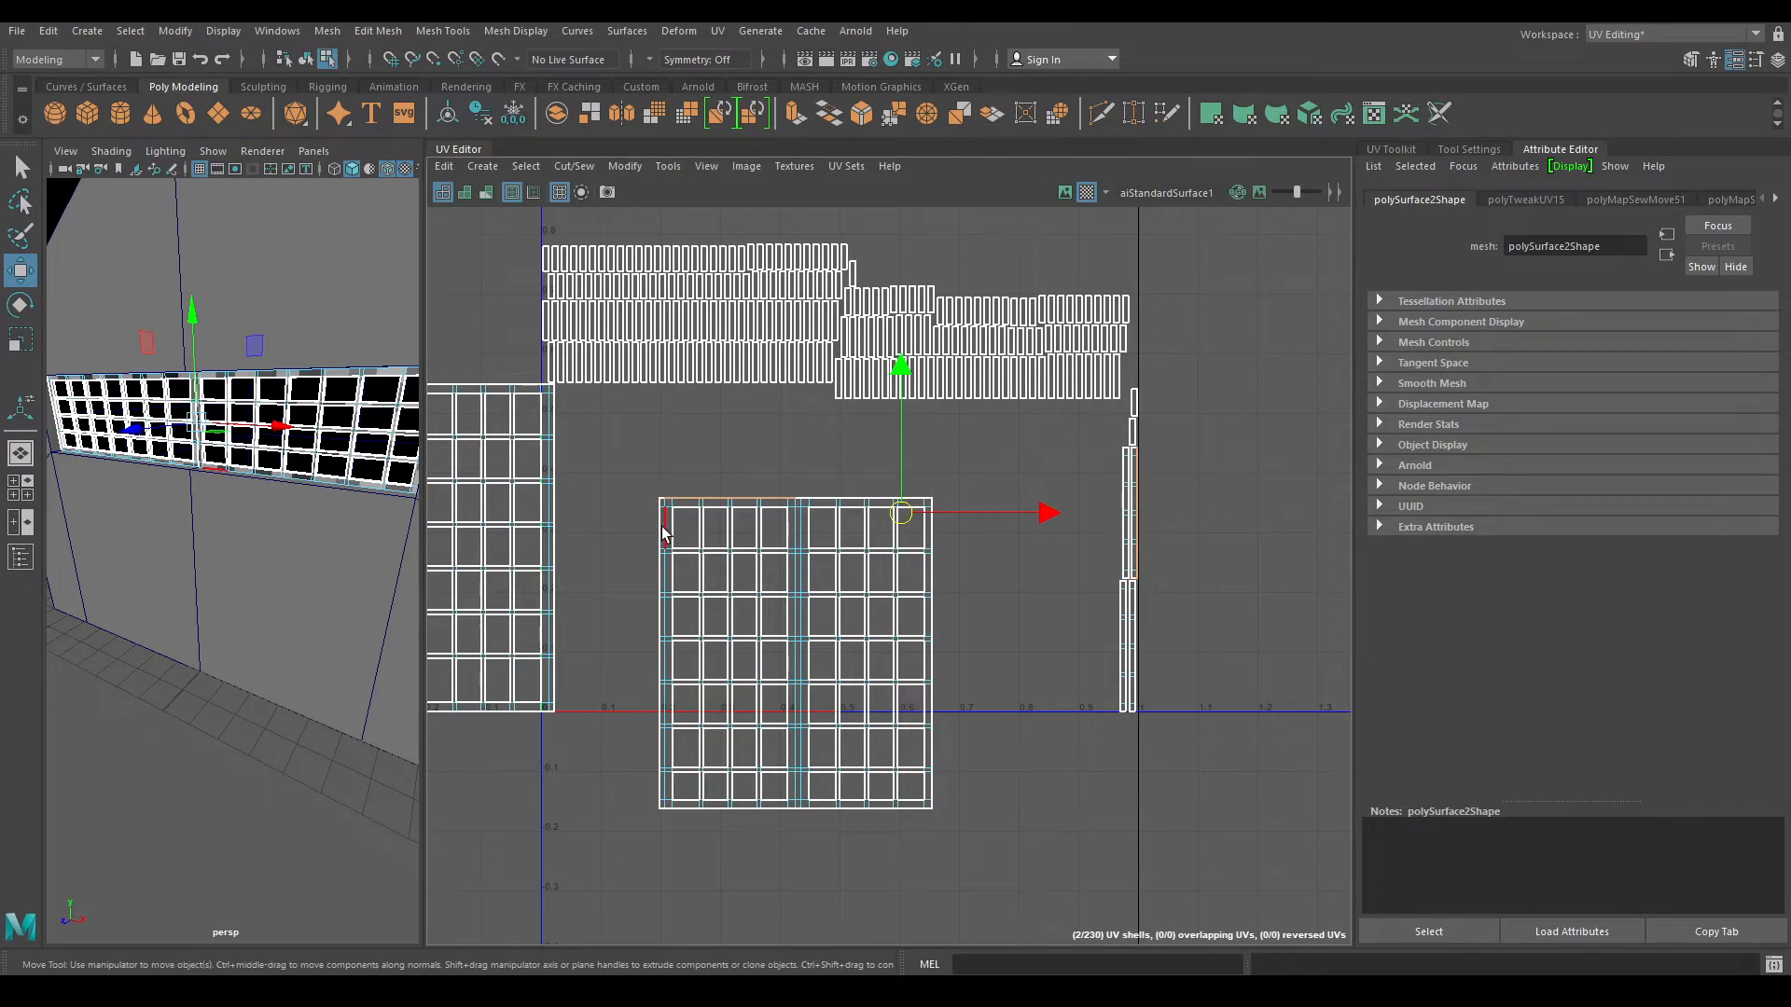
key("shift+s")
- Move and sew a thin strip onto the second window grid's lower short edge, and sew the remaining small edge near the middle seam
middle_click_drag(764, 518, 790, 348, "alt")
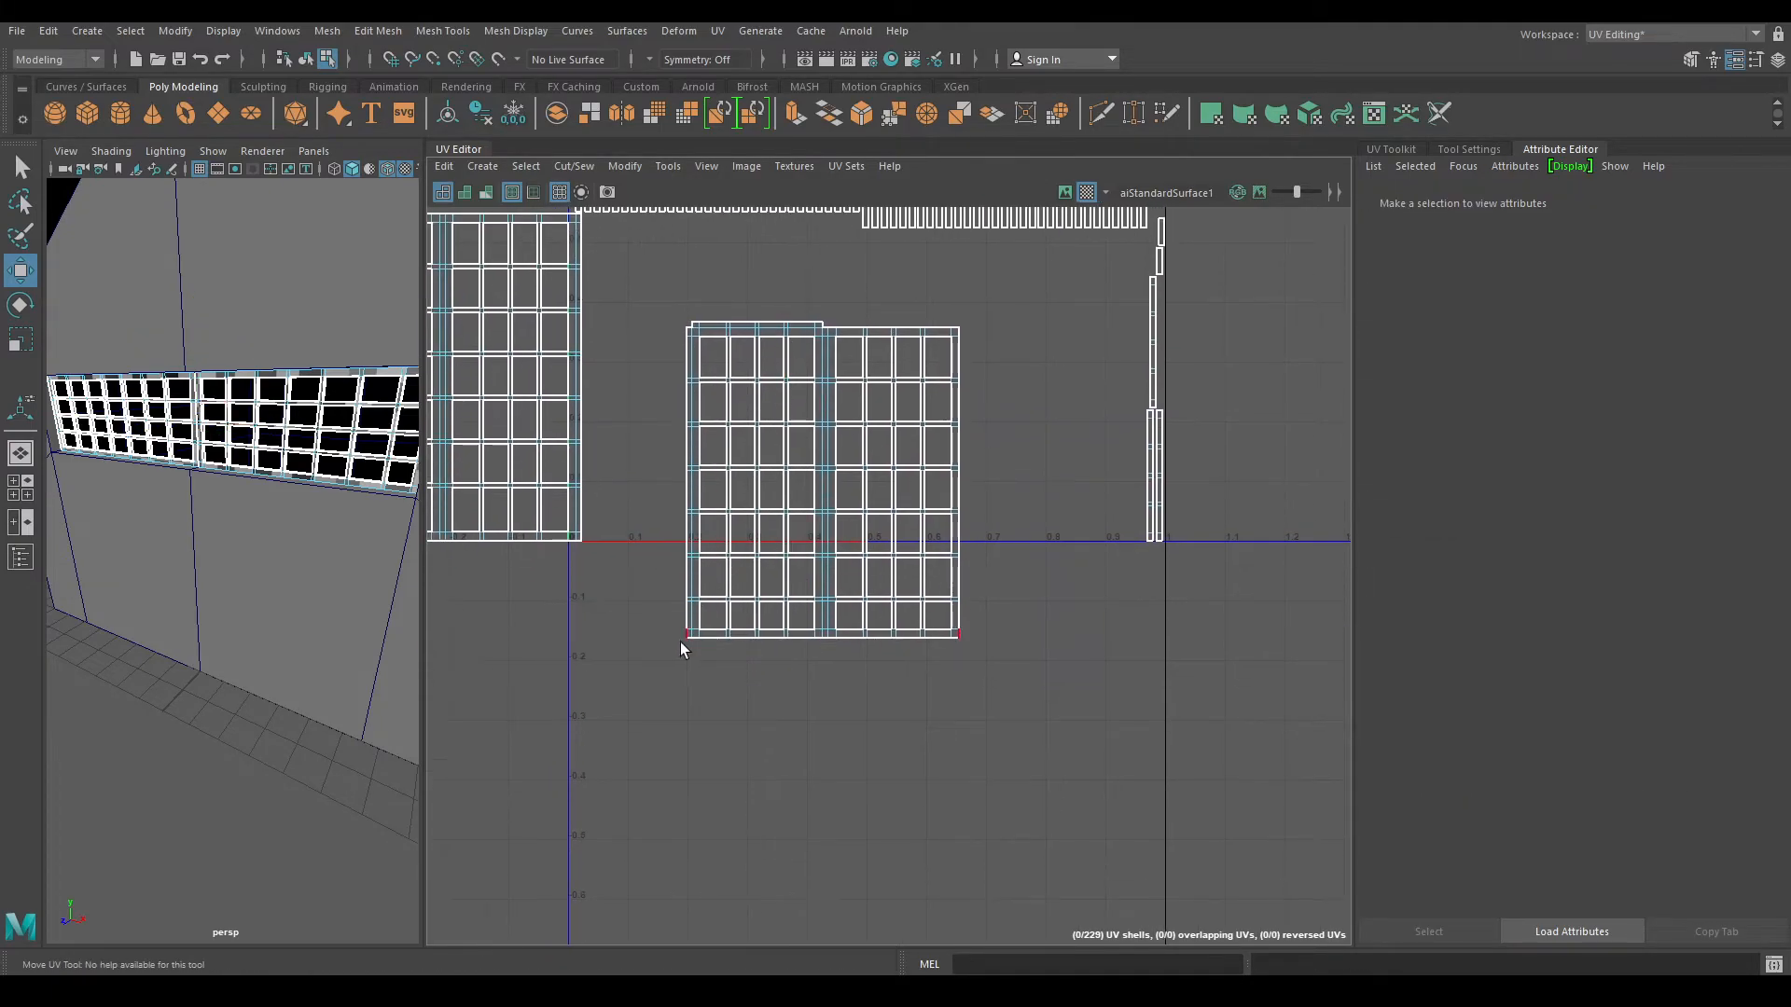
double_click(692, 638)
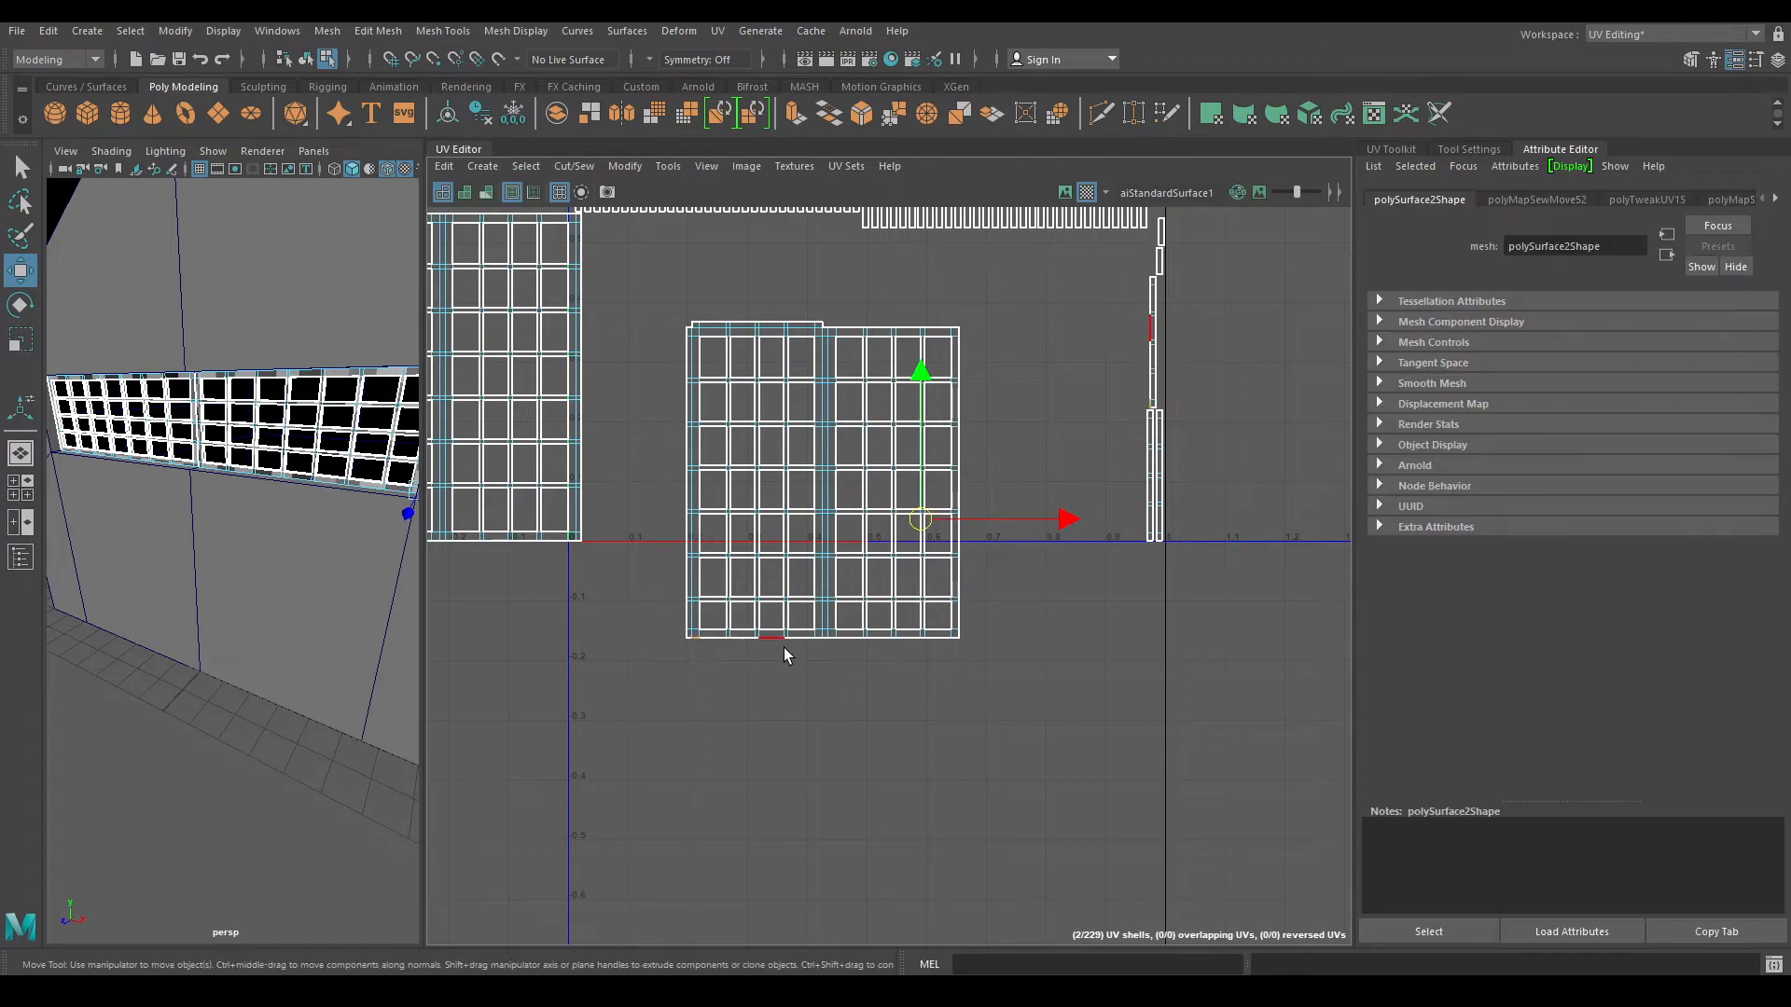
key("shift+s")
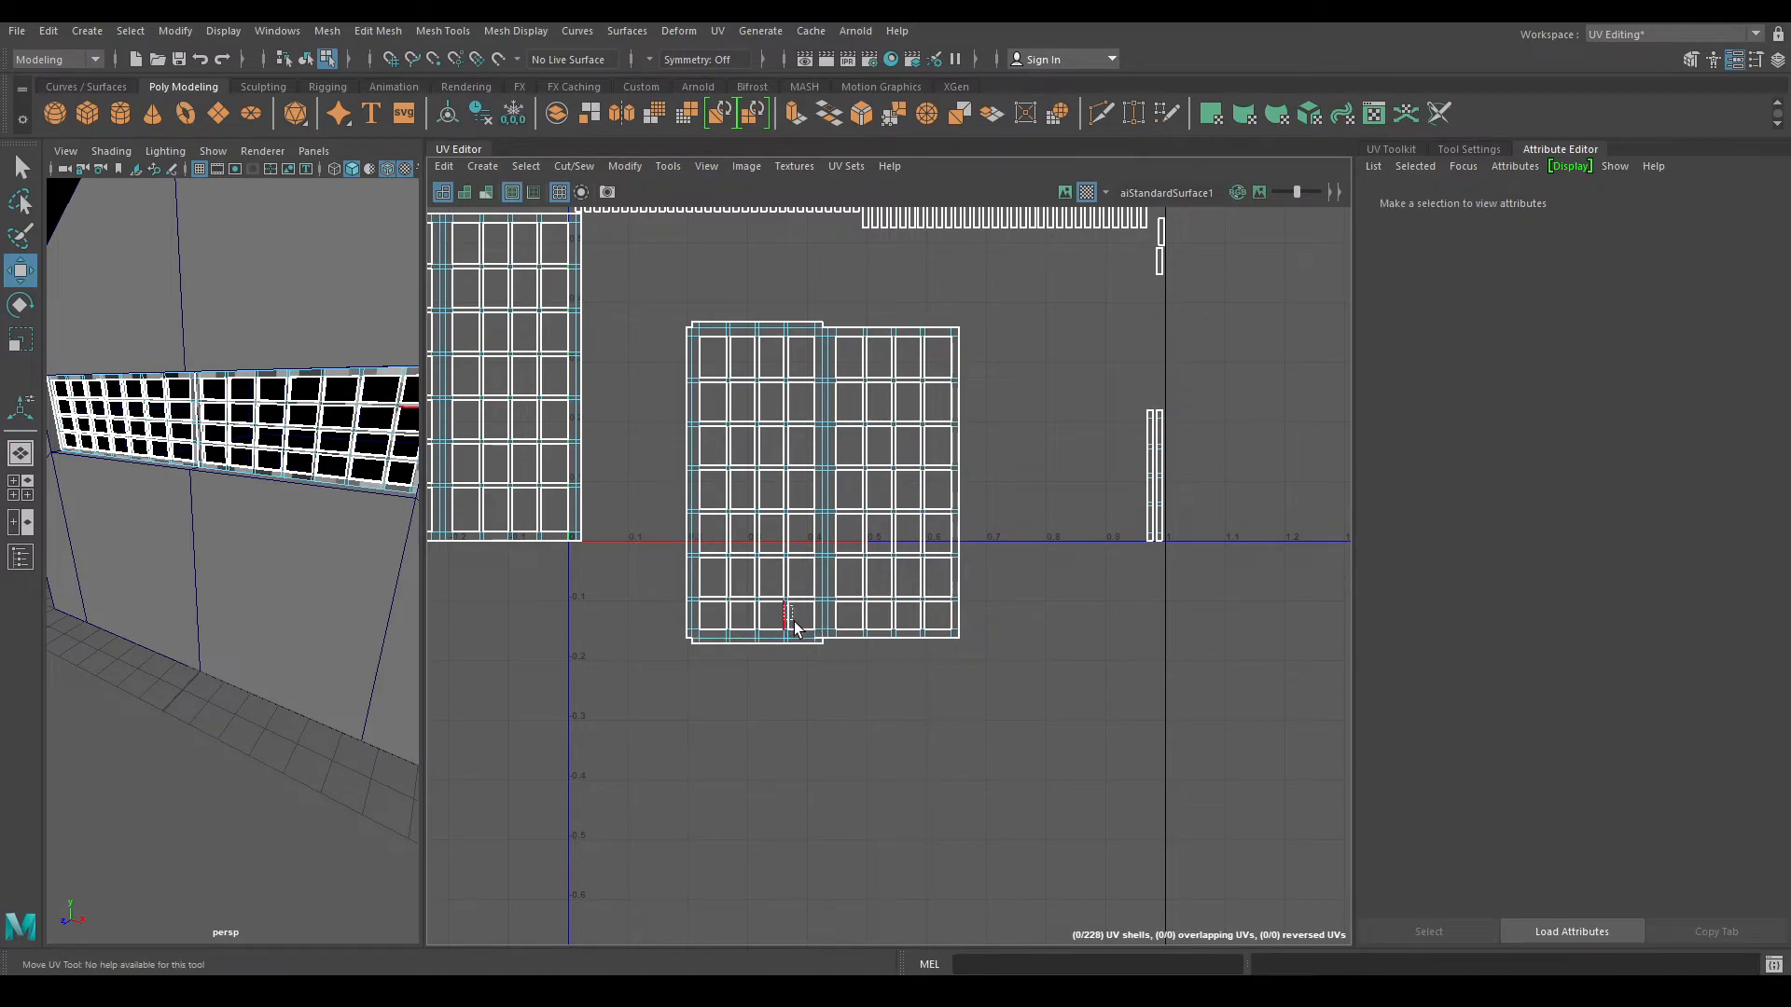
left_click_drag(783, 608, 804, 633)
right_click_drag(813, 613, 873, 668, "alt")
middle_click_drag(873, 667, 927, 599, "alt")
scroll(927, 598, "up", 3)
left_click(911, 784)
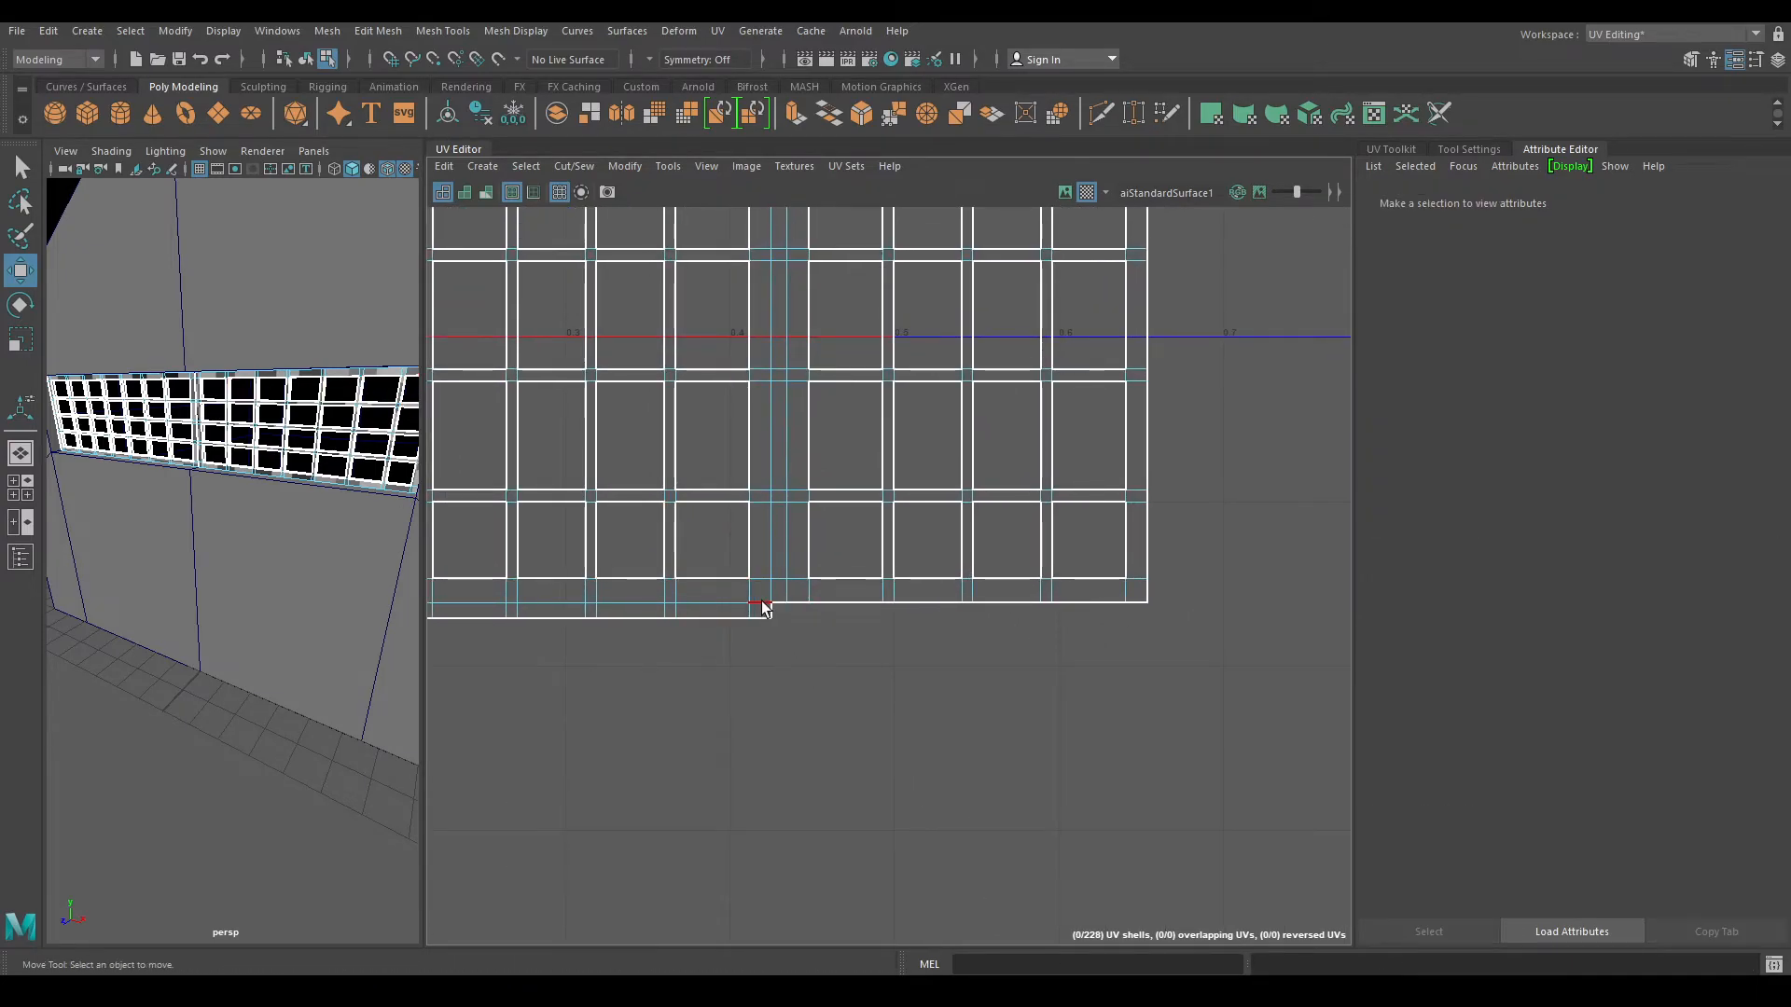
left_click(757, 608)
key("shift+s")
left_click(892, 760)
- Move and sew the matching thin strip onto the upper short edge of the first window grid shell
right_click_drag(895, 770, 915, 495, "alt")
middle_click_drag(915, 495, 1121, 580, "alt")
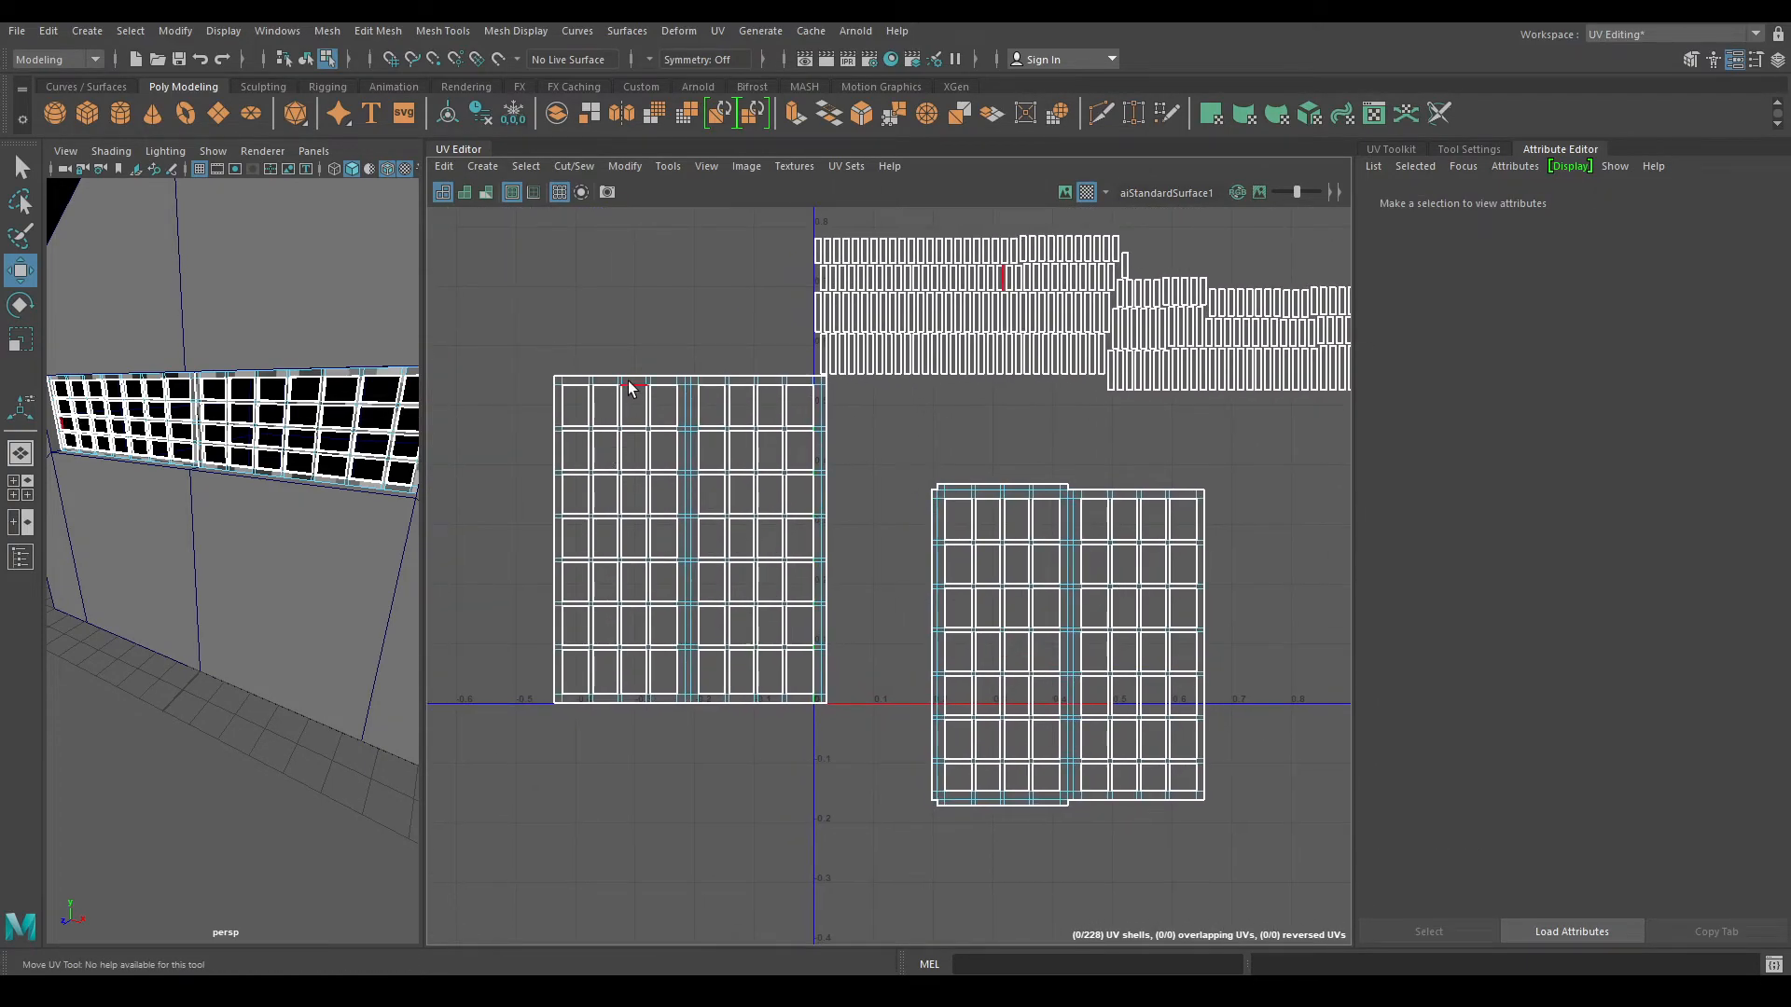
left_click(555, 377)
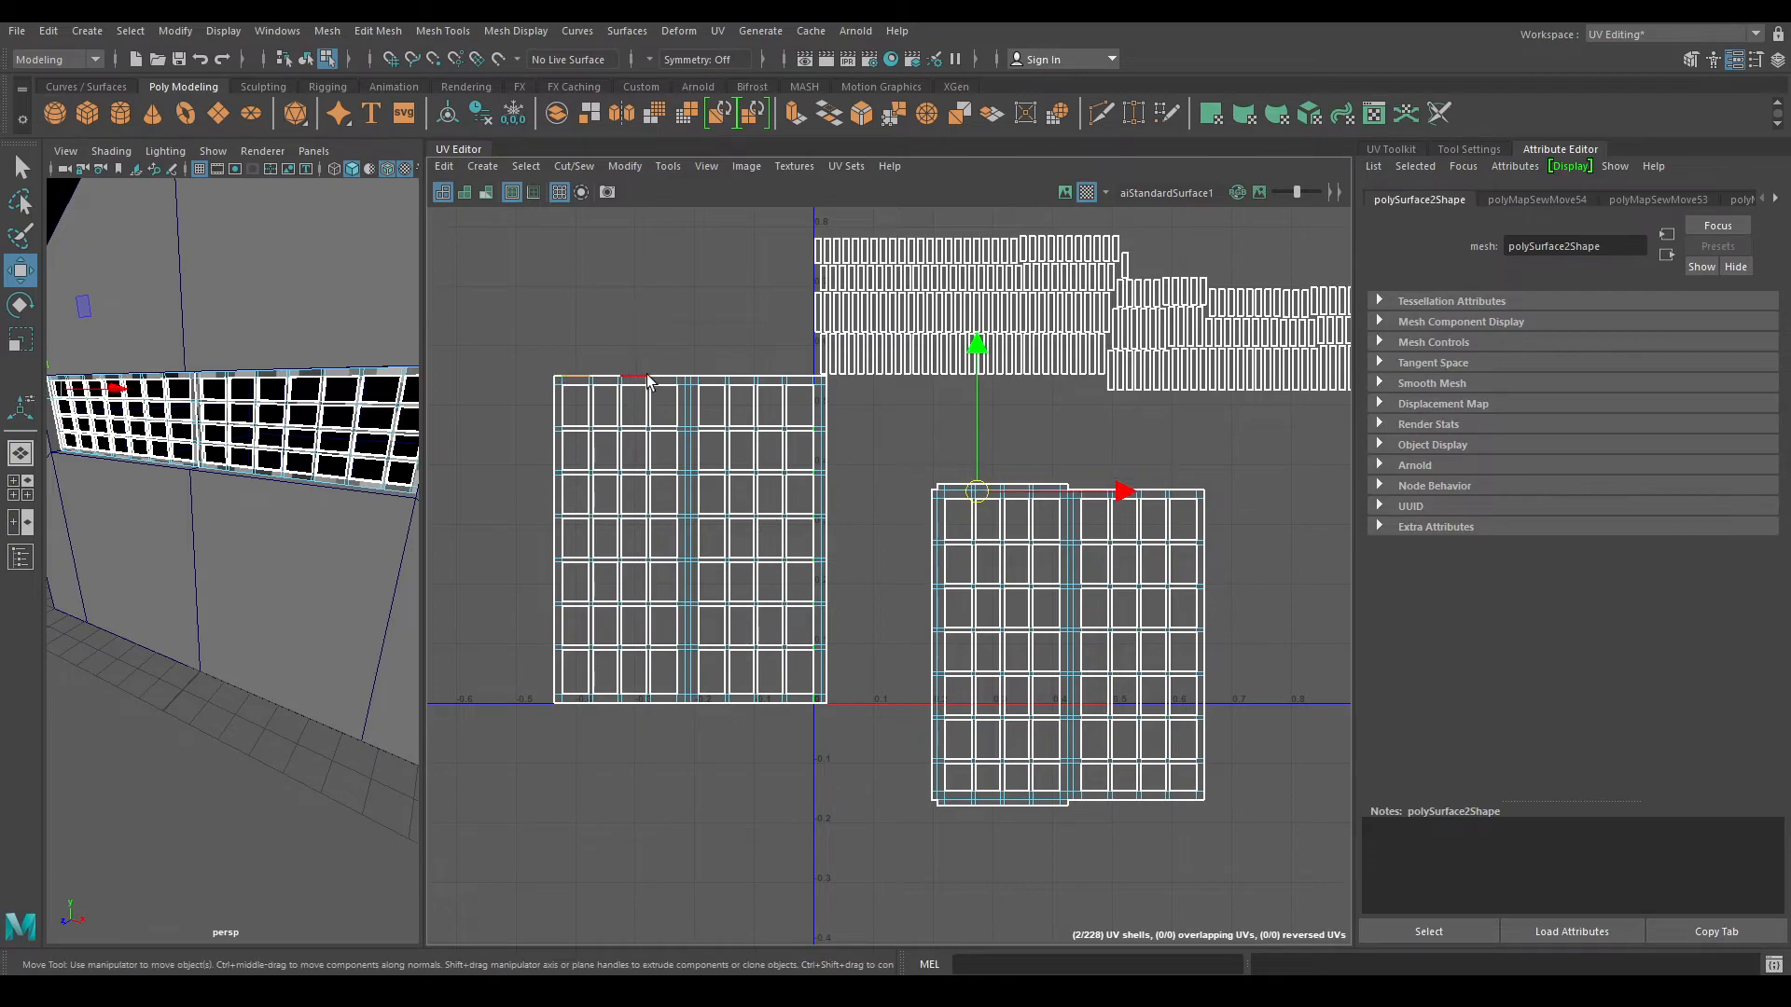
key("shift+s")
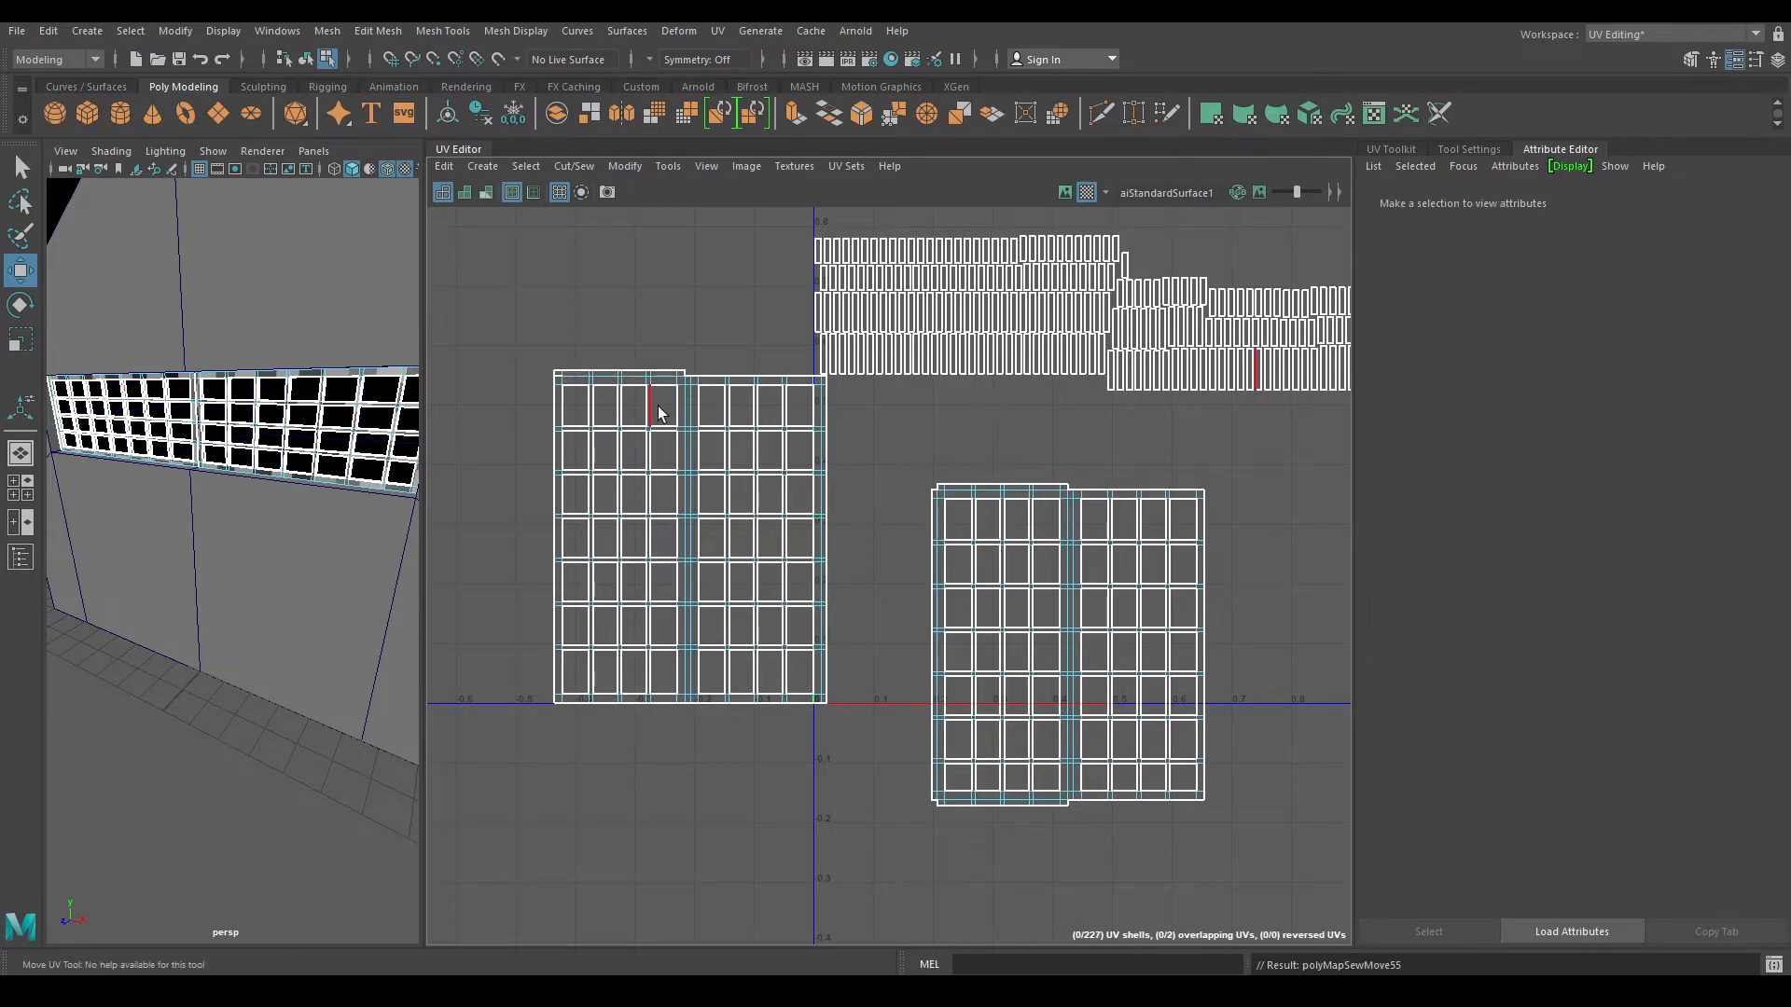
- Move and sew a thin strip onto the first window grid's lower short edge, and sew the remaining small open edge on that shell
left_click(559, 707)
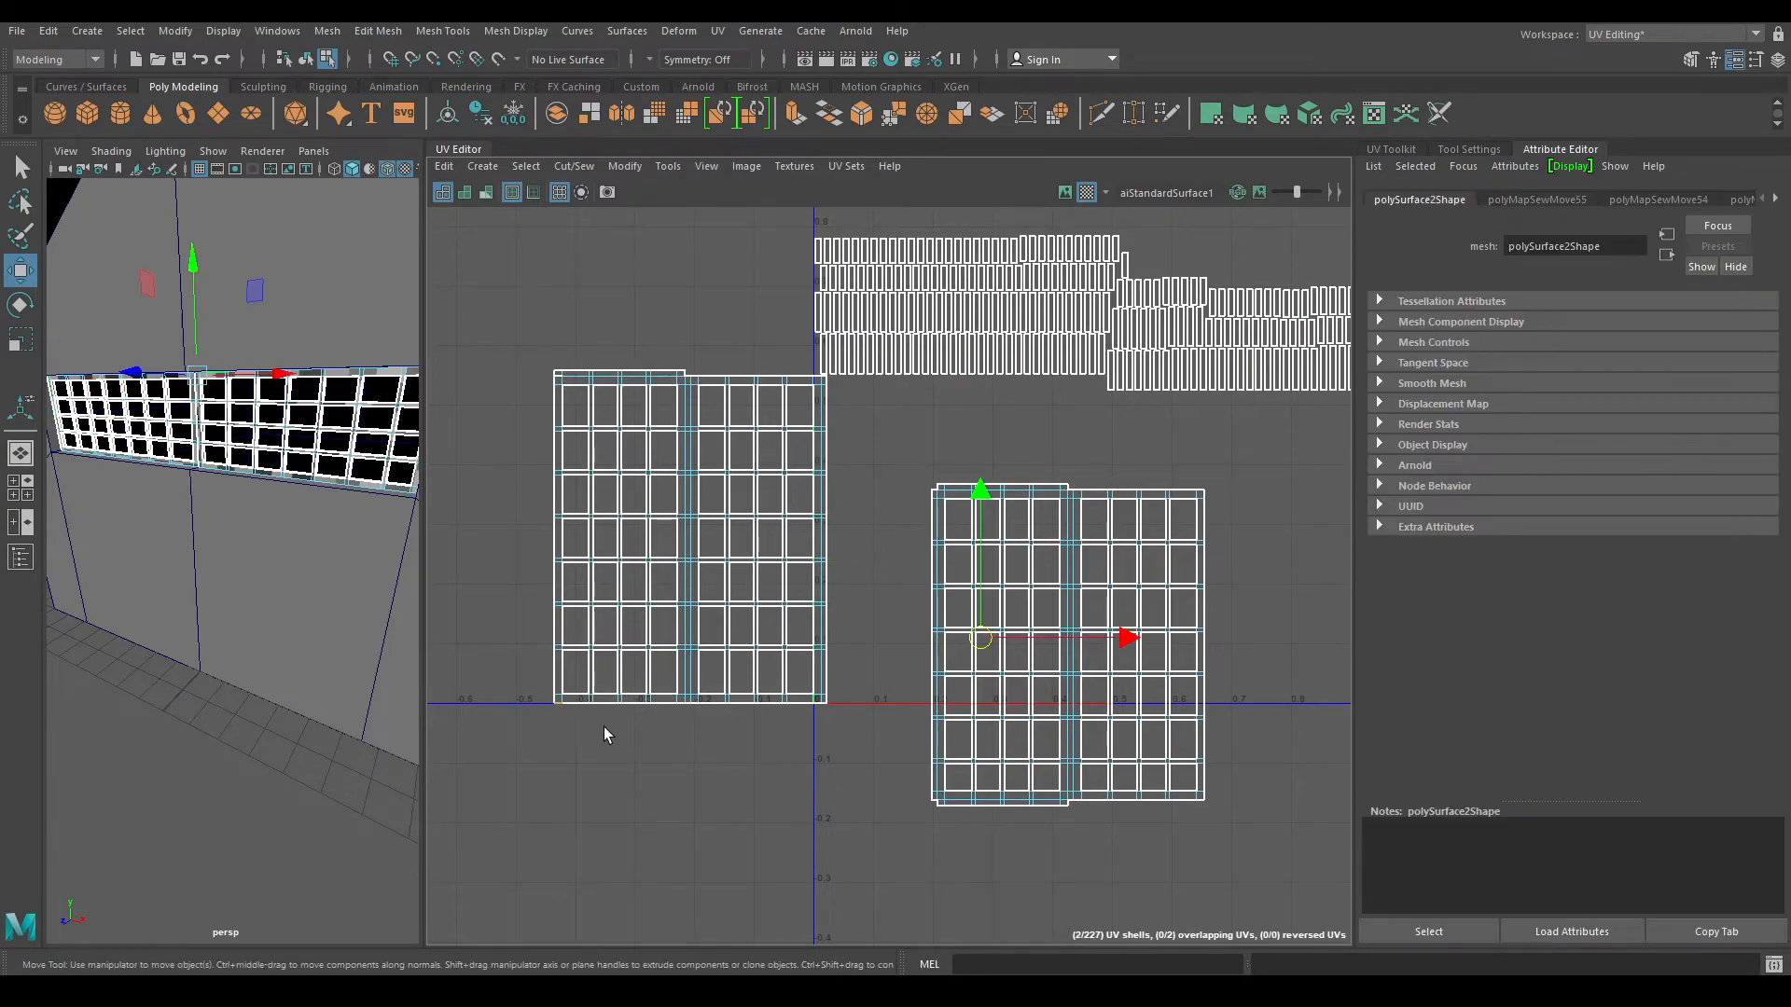
double_click(679, 708, "shift")
key("shift+s")
scroll(565, 513, "up", 5)
middle_click_drag(640, 342, 595, 846, "alt")
left_click(534, 685)
left_click(623, 373)
scroll(627, 280, "down", 6)
middle_click_drag(850, 668, 768, 577, "alt")
- Examine the two joined window grid shells and the rows of small leftover strips in the UV layout
right_click_drag(748, 490, 647, 458)
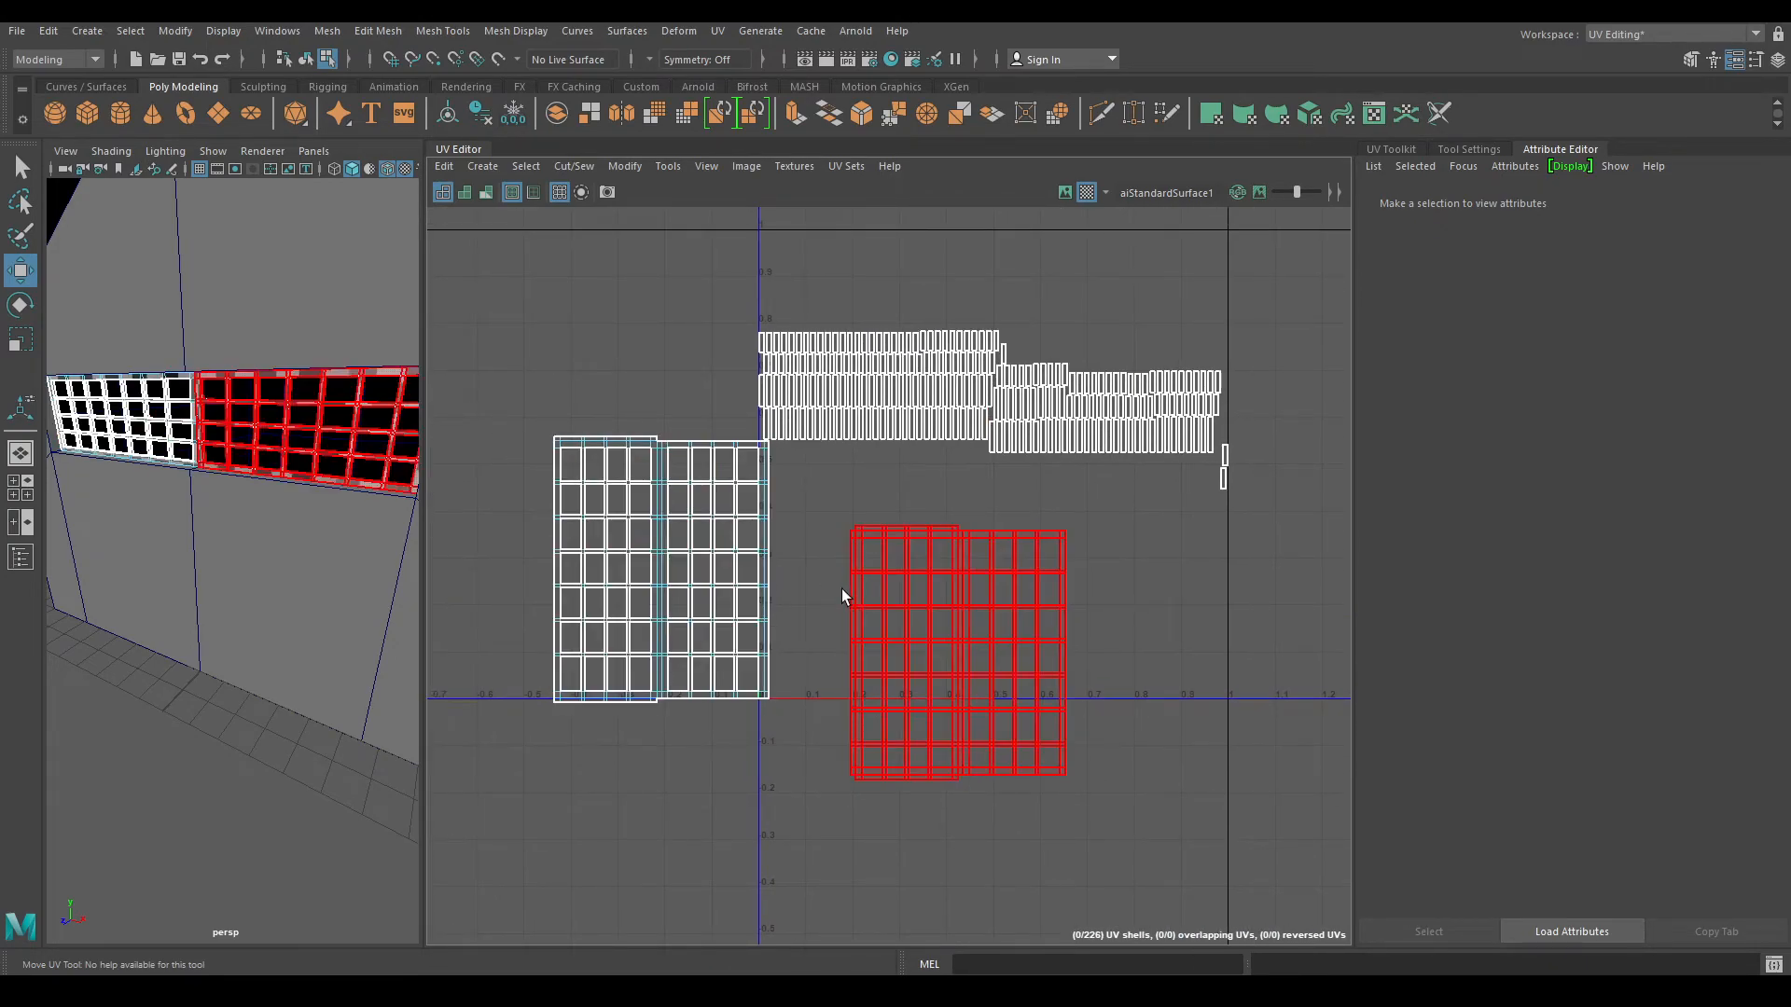
left_click(847, 592)
left_click(731, 608)
scroll(1016, 571, "up", 2)
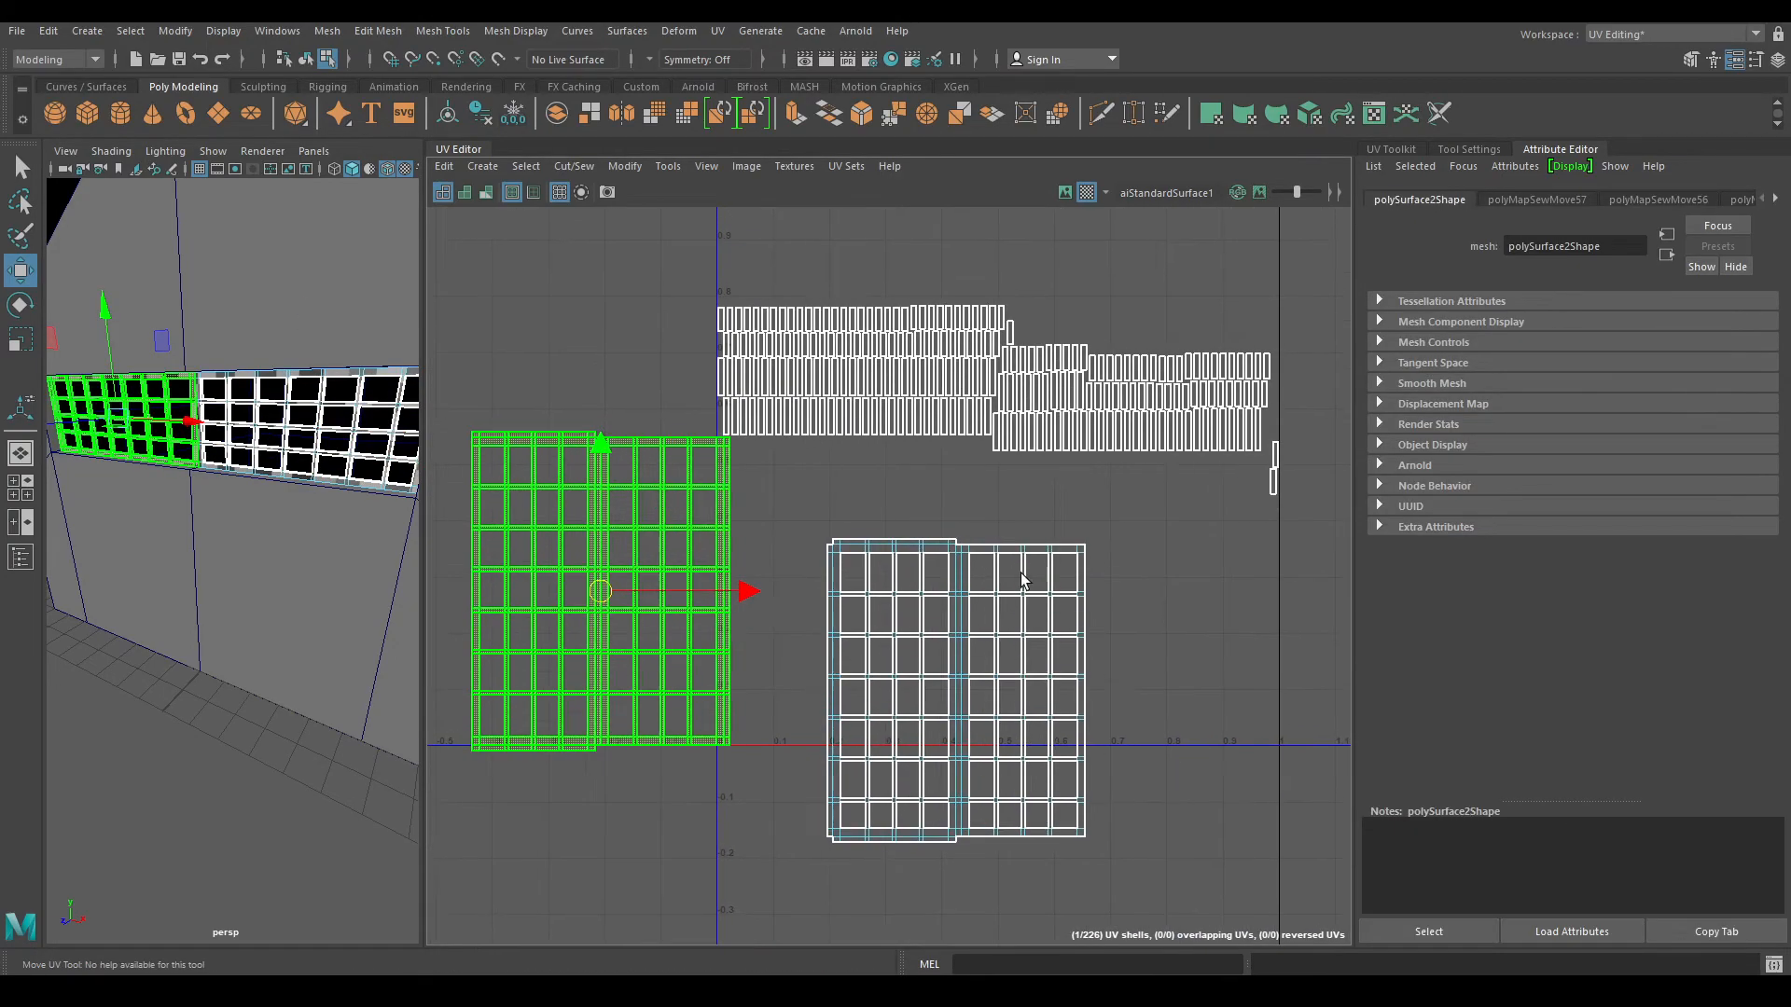
middle_click_drag(857, 312, 751, 411, "alt")
scroll(751, 412, "up", 4)
left_click(860, 543)
middle_click_drag(797, 520, 800, 446, "alt")
scroll(798, 446, "up", 1)
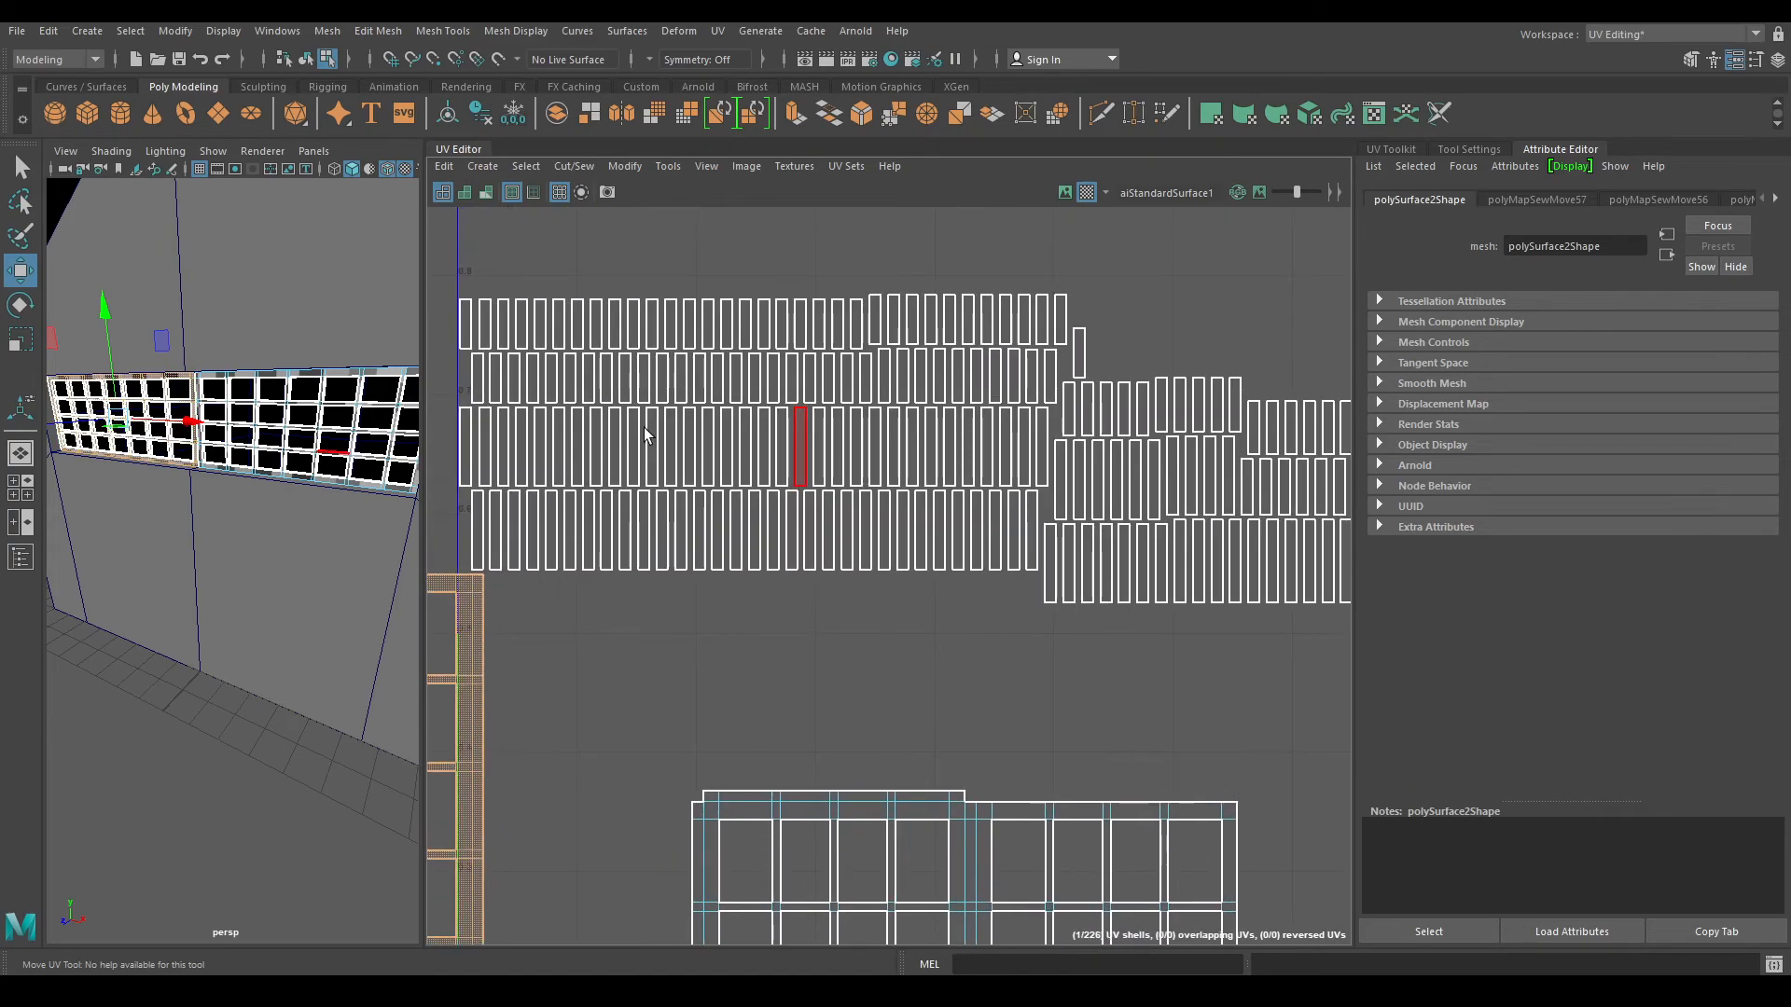
scroll(645, 522, "down", 9)
middle_click_drag(646, 522, 899, 522, "alt")
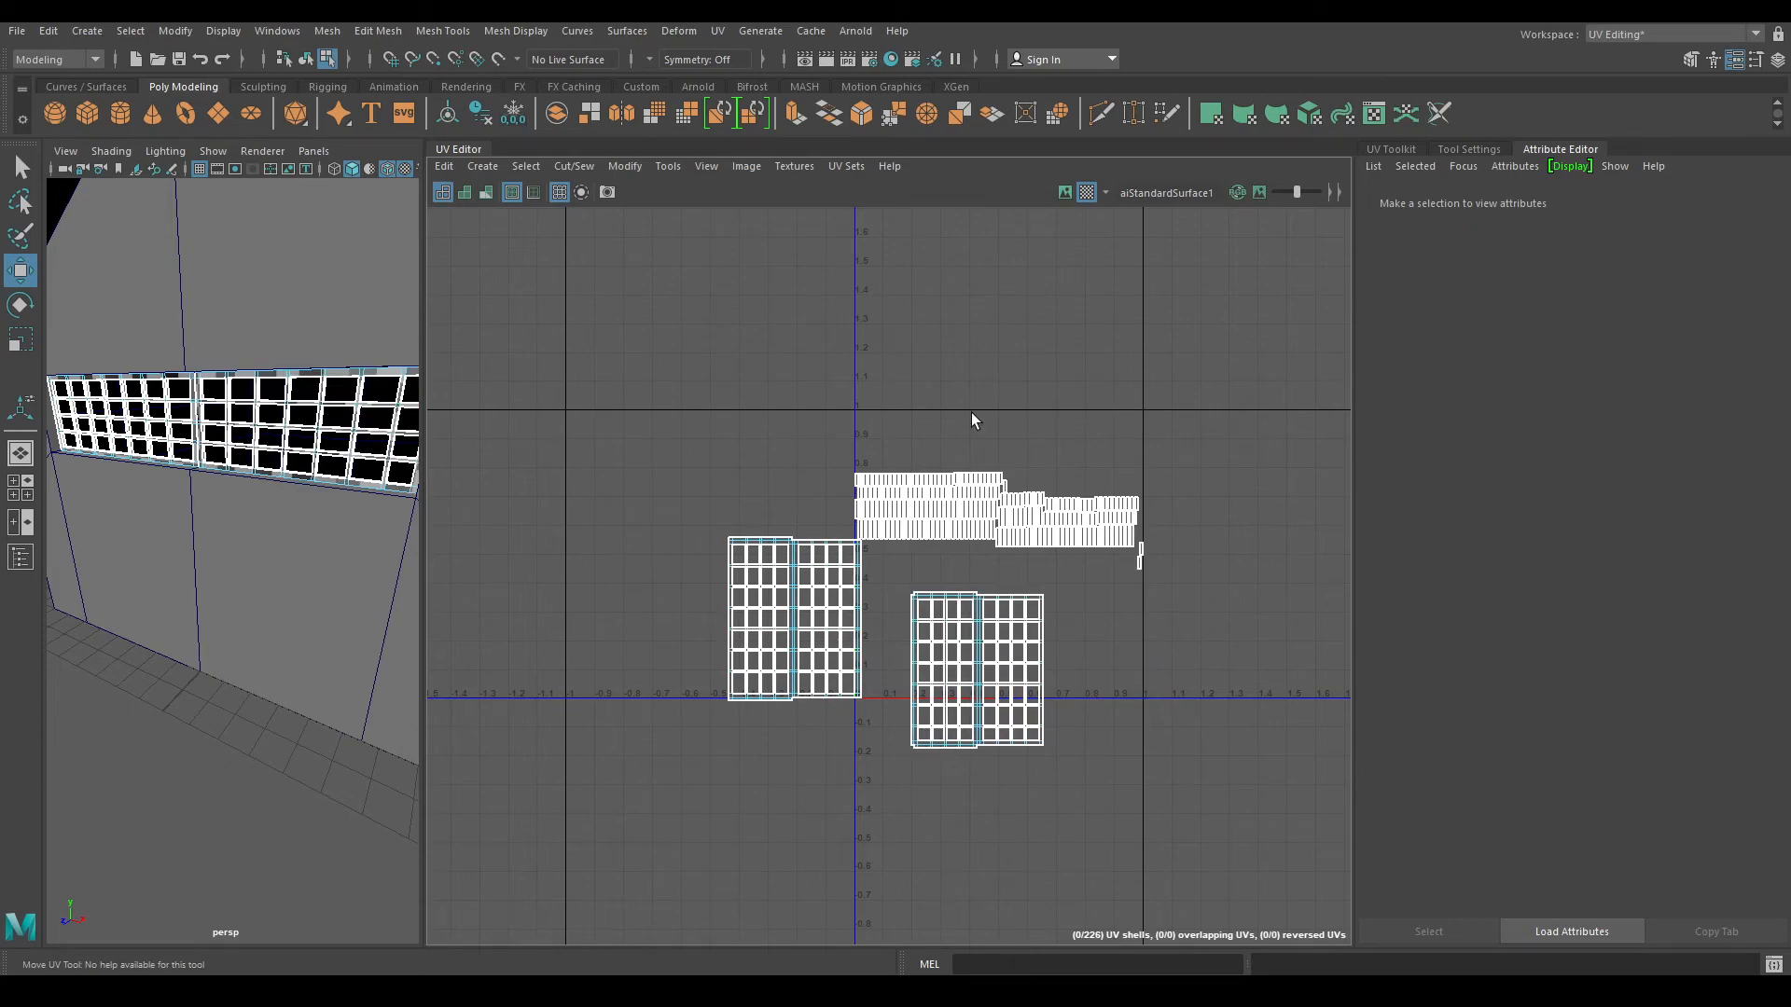
- Try to move and sew small leftover strips onto the pane opening edges along the first window grid's upper row
scroll(760, 597, "up", 5)
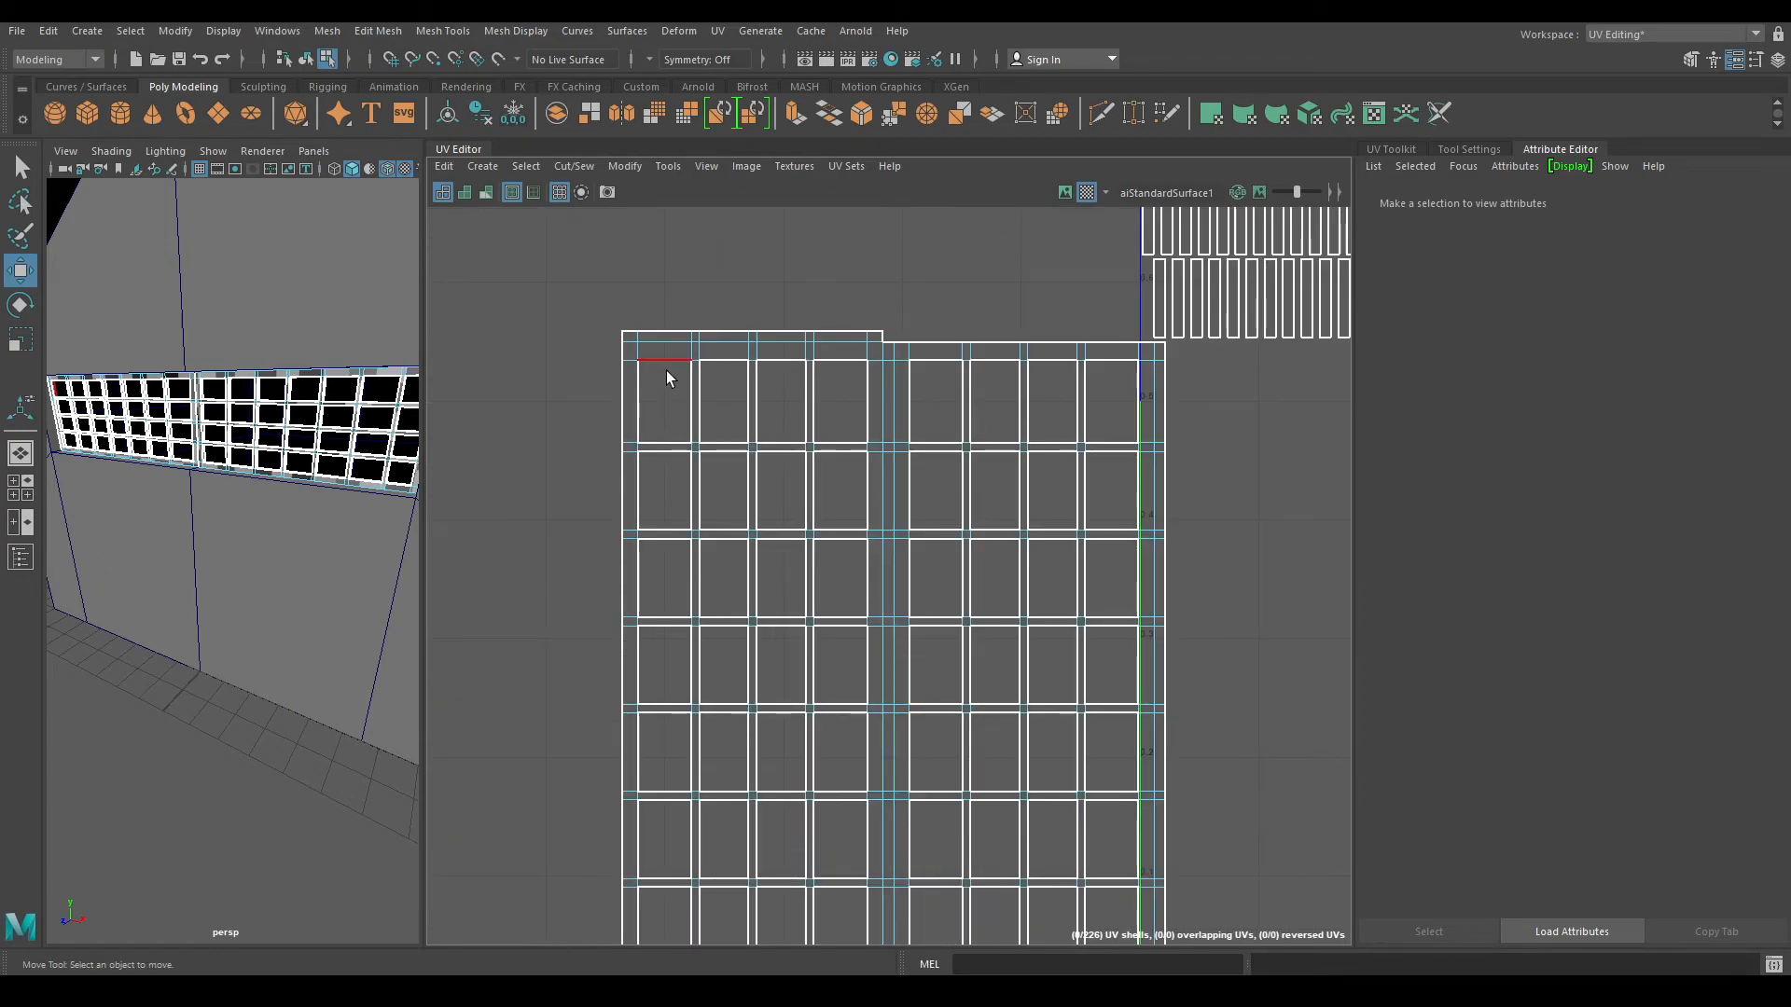
left_click(666, 375)
double_click(733, 363, "shift")
right_click_drag(746, 418, 751, 346, "shift")
left_click(755, 248)
right_click_drag(875, 557, 729, 178, "alt")
key("ctrl+z")
key("ctrl+z")
key("ctrl+z")
- Lay out all UV shells of the combined window grid, return it to object mode and view the whole house
mouse_move(864, 373)
right_mouse_down("alt")
mouse_move(841, 354)
mouse_move(853, 378)
right_mouse_up("alt")
left_click_drag(659, 250, 1391, 793)
right_click_drag(1132, 322, 1073, 502, "shift")
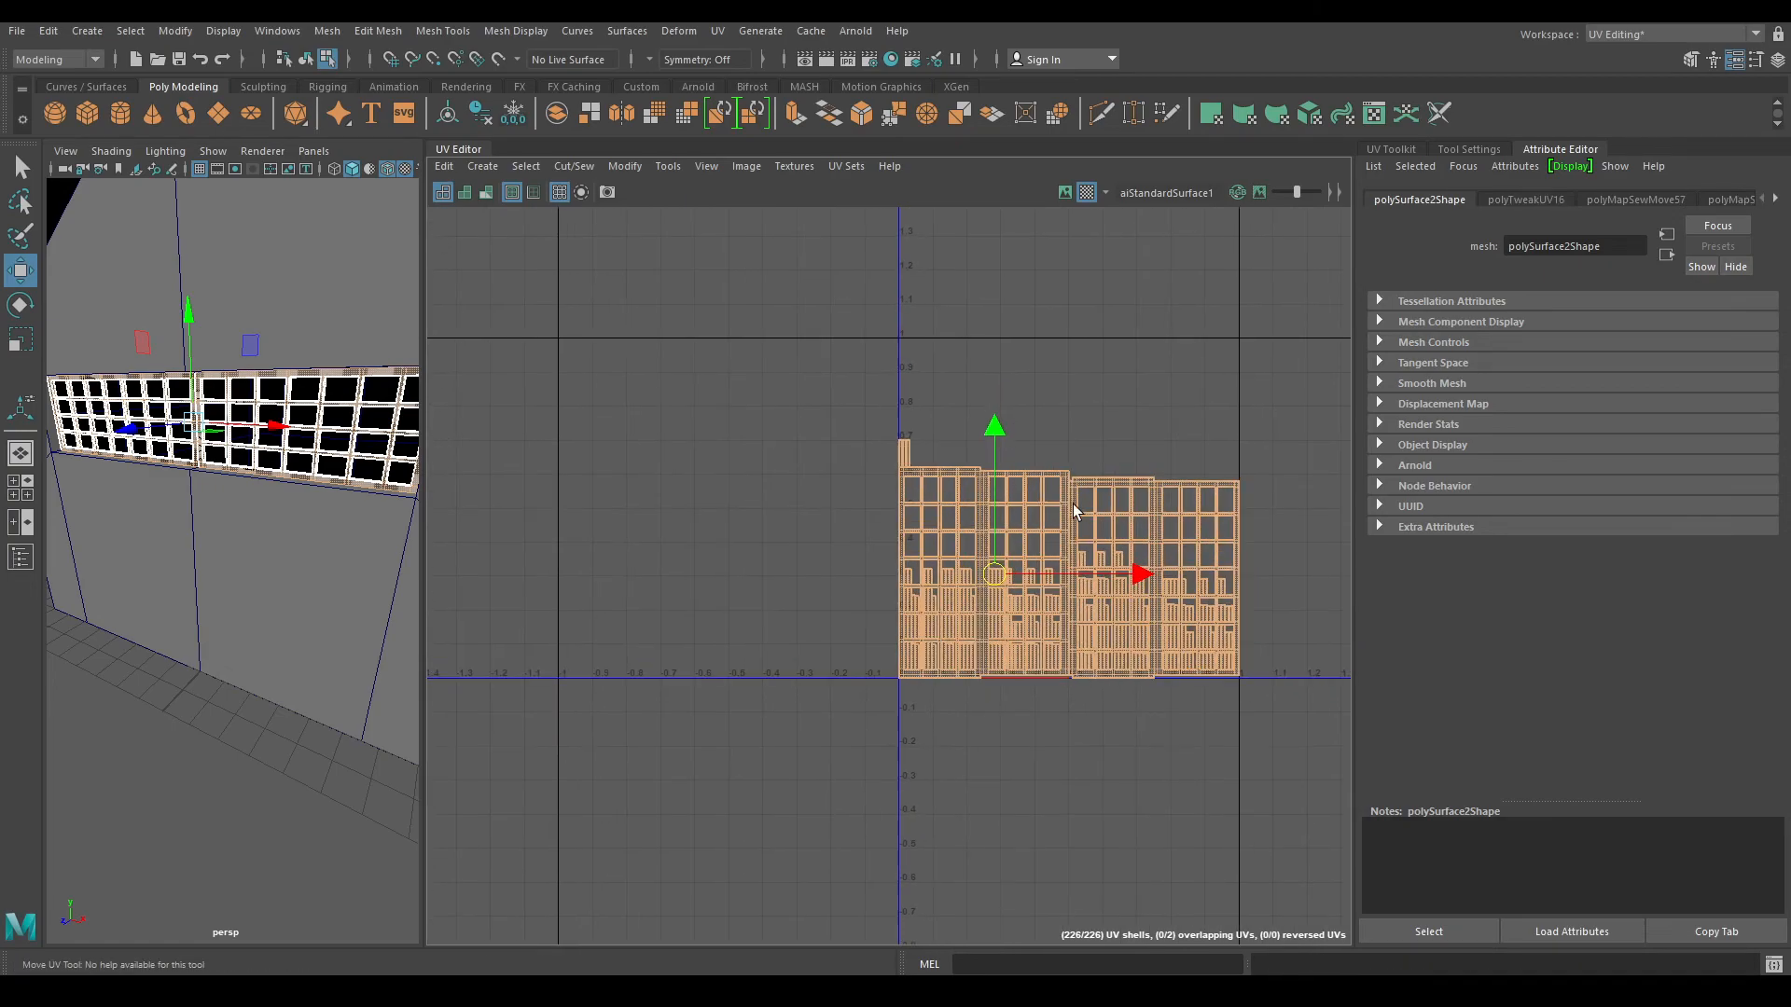
right_click_drag(255, 405, 319, 361)
left_click(168, 738)
left_click_drag(331, 523, 322, 321, "alt")
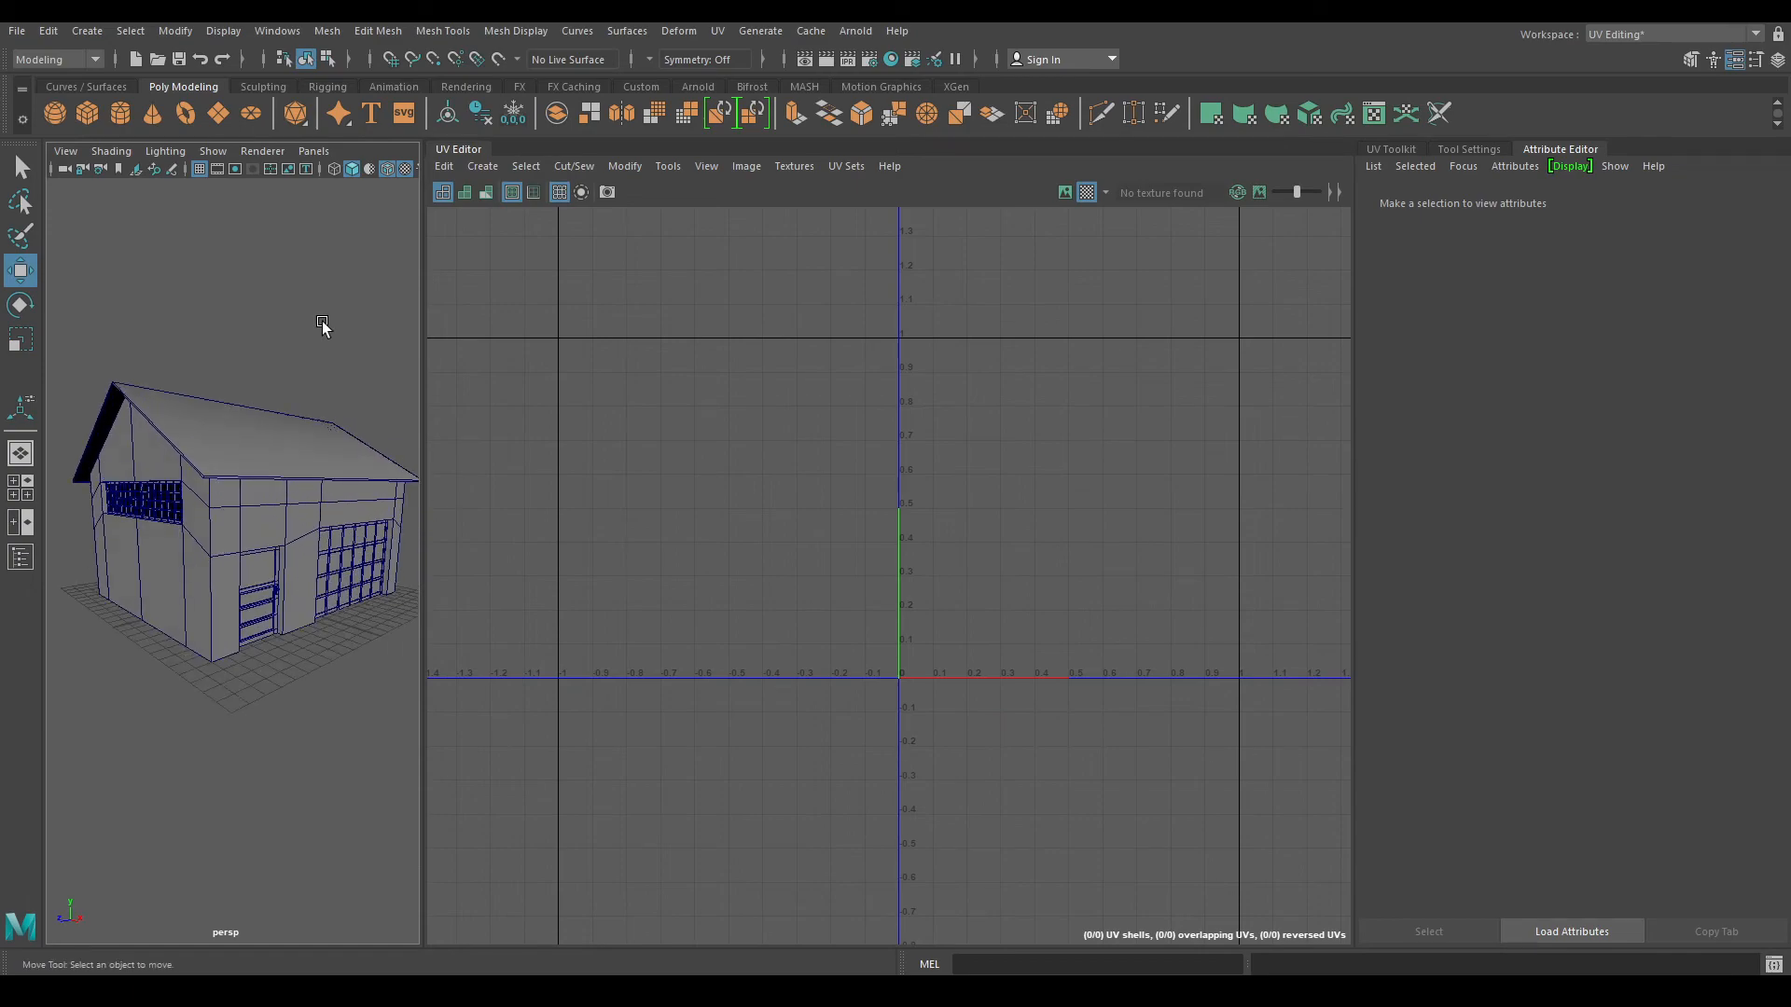
left_click_drag(322, 321, 245, 479, "alt")
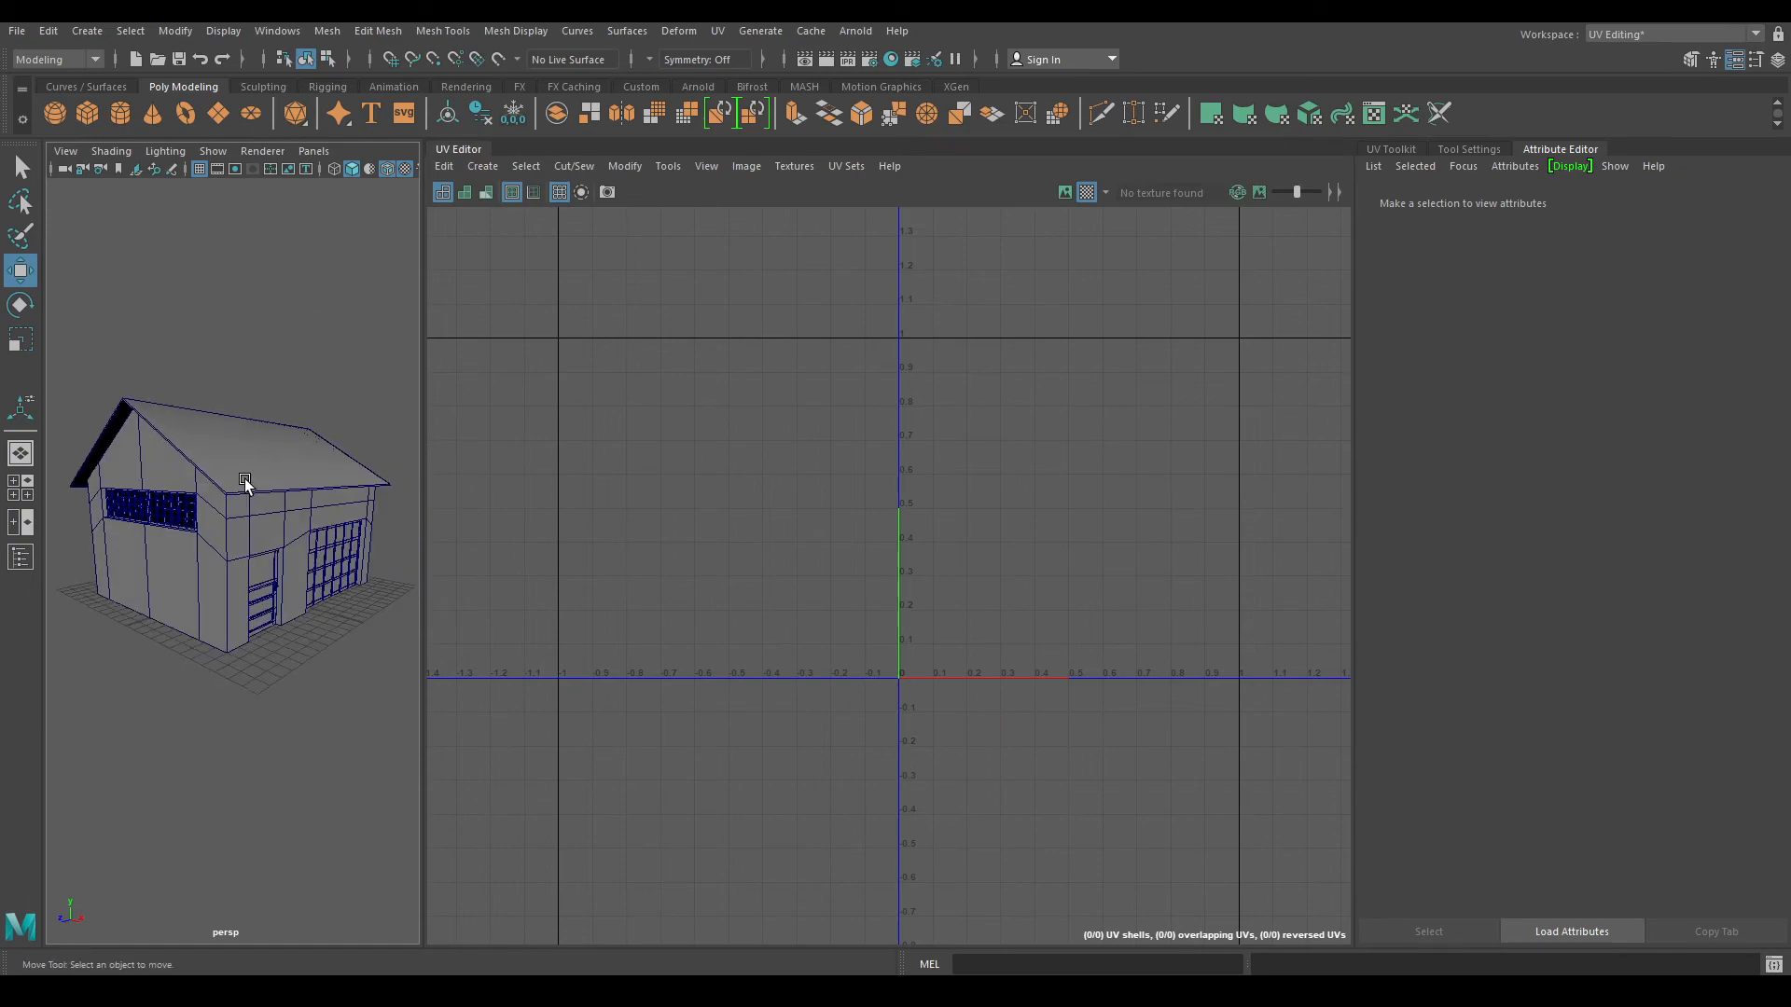